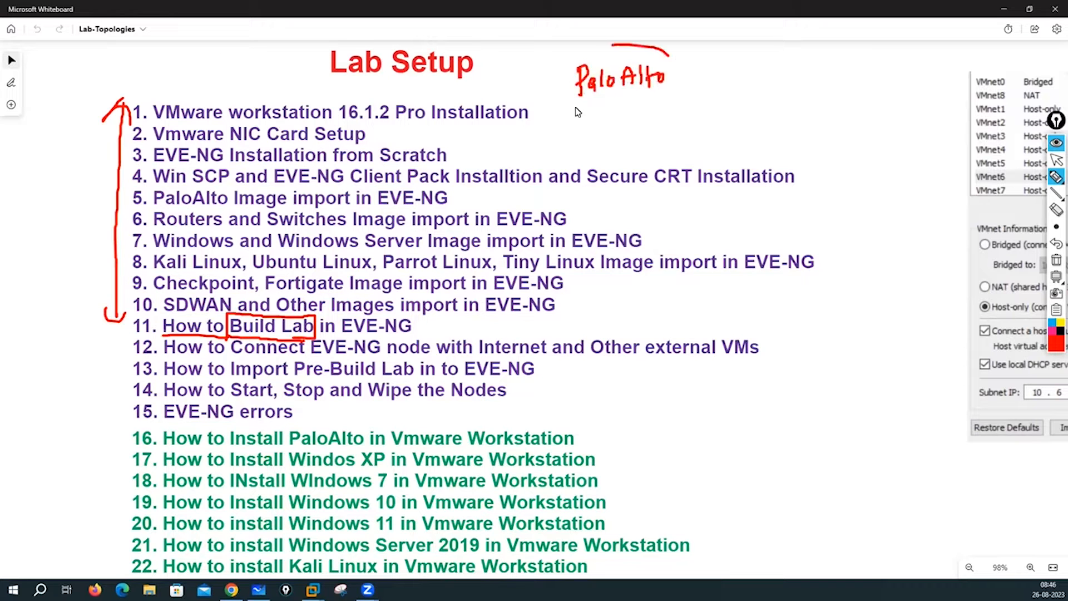
- Underline EVE-NG in item 11 and sketch circled labels CP, Router and SW beside the lab setup list
drag(341, 341, 401, 341)
drag(752, 59, 757, 80)
mouse_move(758, 67)
mouse_down()
mouse_move(740, 125)
mouse_move(749, 38)
mouse_up()
drag(840, 101, 841, 136)
mouse_move(839, 103)
mouse_down()
mouse_move(853, 134)
mouse_move(880, 129)
mouse_up()
mouse_move(884, 108)
mouse_down()
mouse_move(883, 134)
mouse_move(902, 130)
mouse_up()
drag(874, 88, 910, 100)
mouse_move(843, 221)
mouse_down()
mouse_move(840, 234)
mouse_move(856, 236)
mouse_up()
mouse_move(828, 192)
mouse_down()
mouse_move(871, 225)
mouse_move(857, 215)
mouse_up()
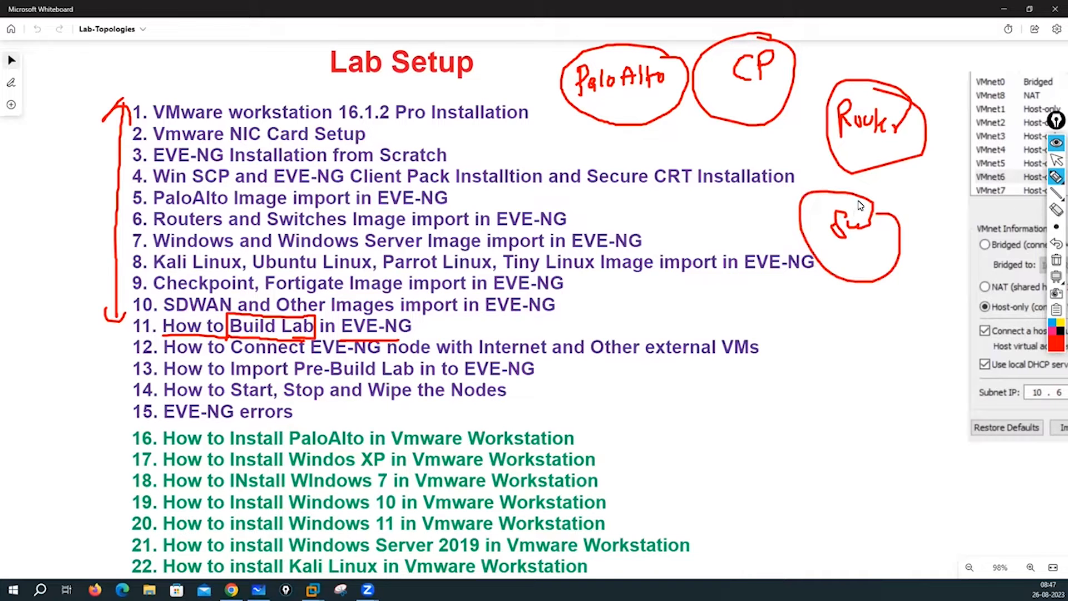
- Add a circled SDWAN label below the SW one and draw a line under the PaloAlto and CP labels
mouse_move(829, 312)
mouse_down()
mouse_move(817, 331)
mouse_move(835, 329)
mouse_up()
mouse_move(836, 305)
mouse_down()
mouse_move(837, 329)
mouse_move(867, 307)
mouse_move(877, 328)
mouse_up()
mouse_move(888, 328)
mouse_down()
mouse_move(904, 329)
mouse_move(893, 311)
mouse_up()
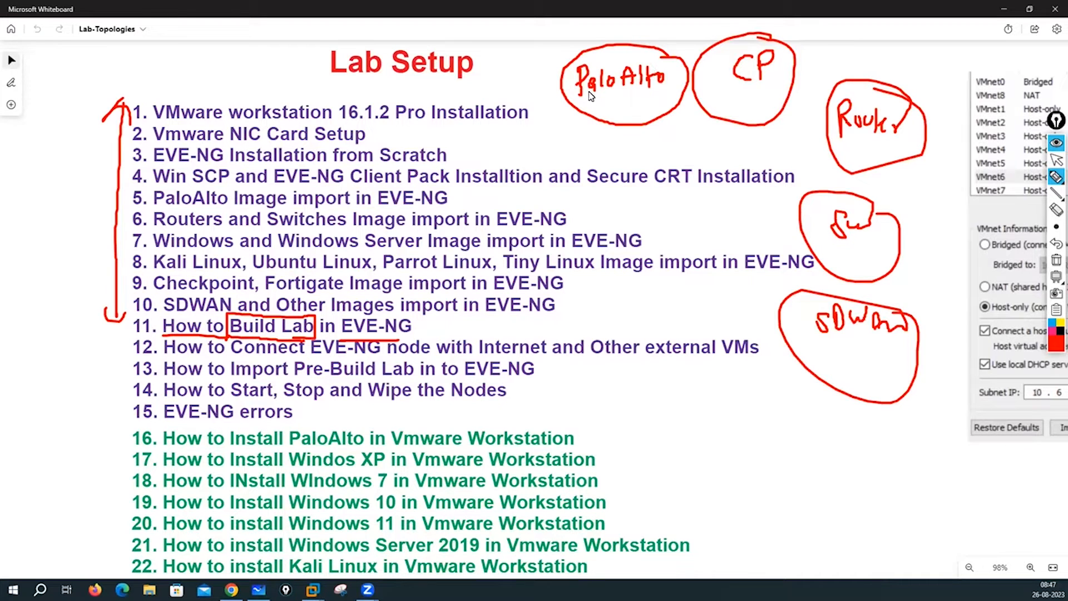
click(590, 96)
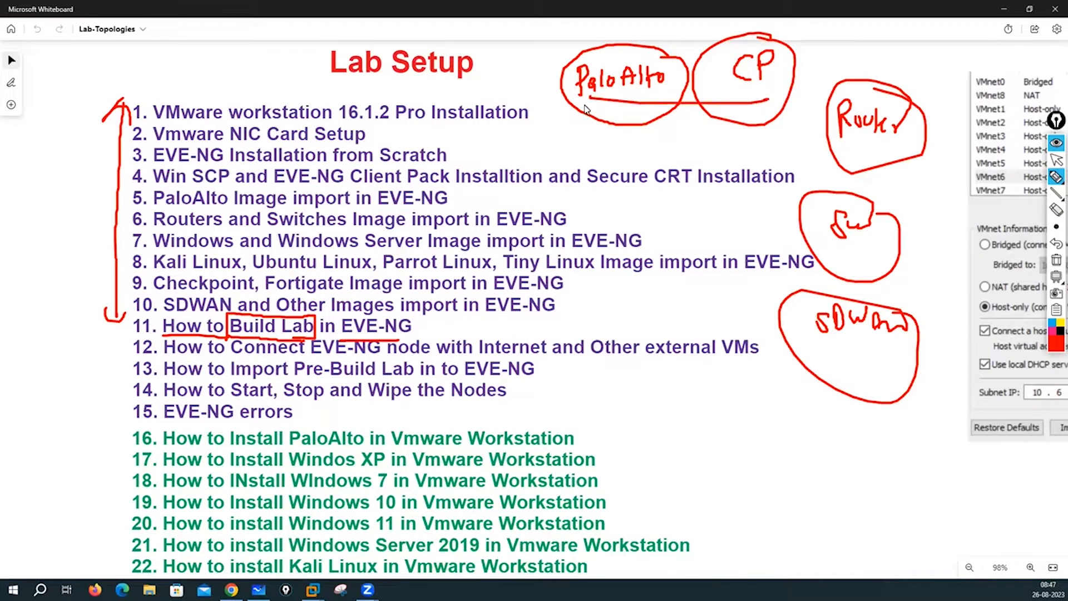
- Clear all ink annotations from the screen and return to the normal pointer
click(1056, 259)
click(1057, 160)
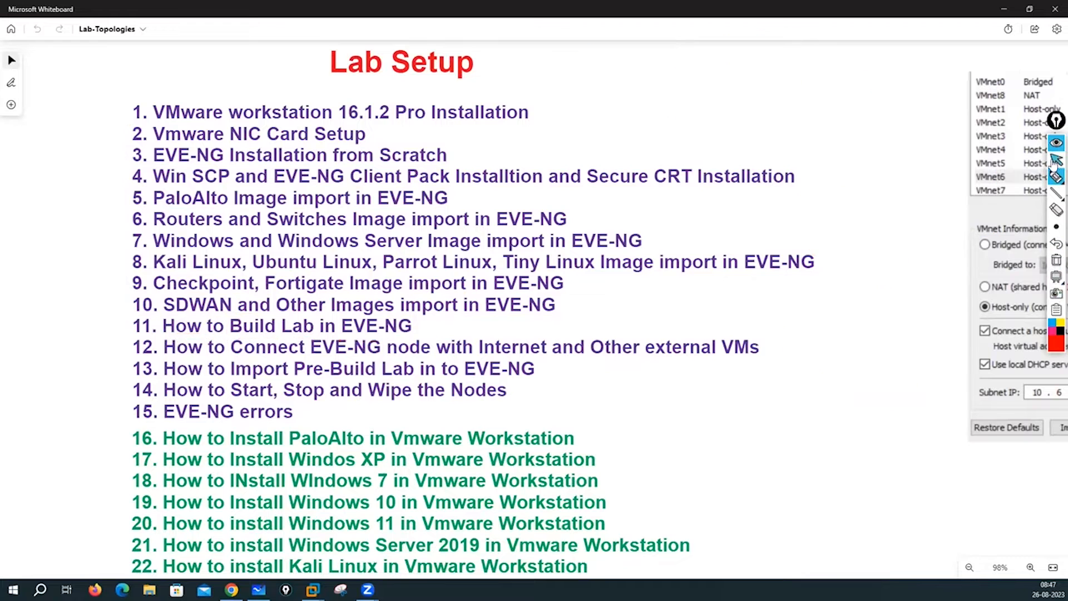
- Examine the remaining lab setup items and the PaloAlto firewall topology diagram below them on the whiteboard
click(435, 159)
click(126, 442)
drag(909, 470, 914, 228)
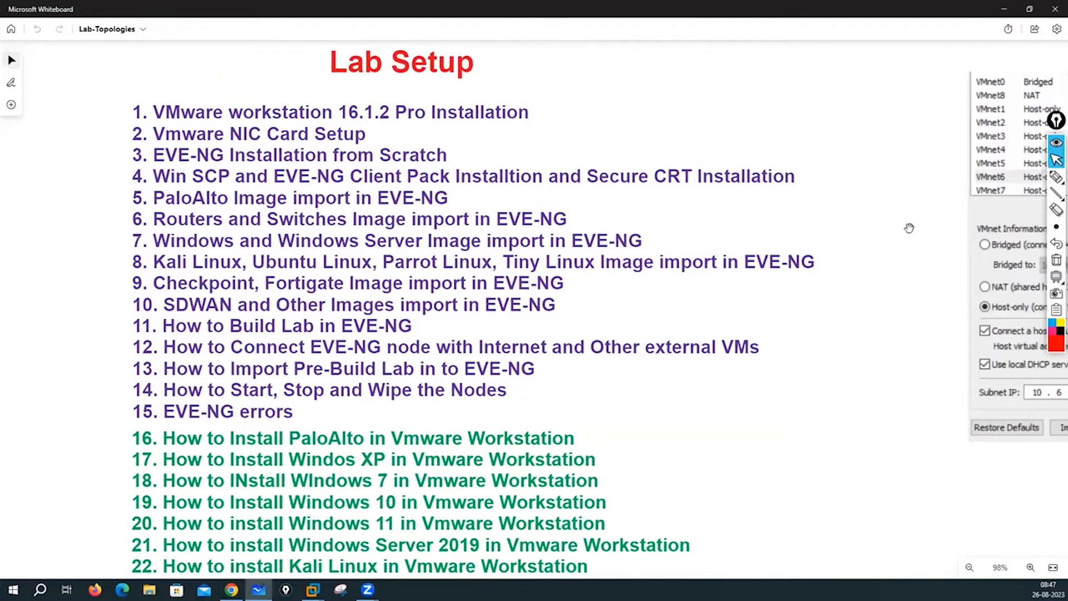
drag(905, 418, 901, 203)
drag(852, 294, 858, 117)
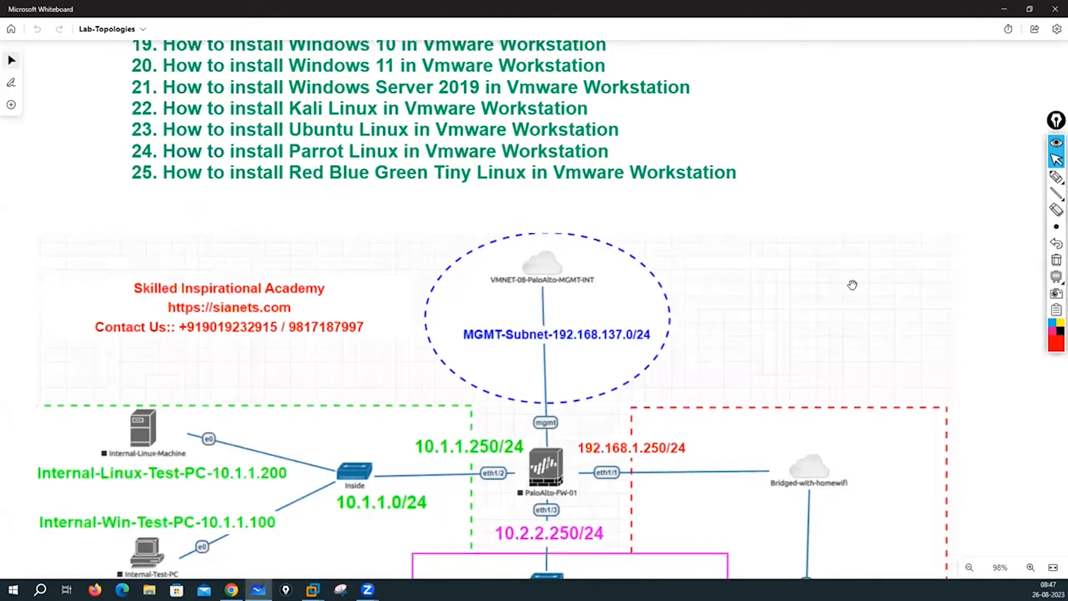
drag(833, 438, 847, 292)
click(1054, 182)
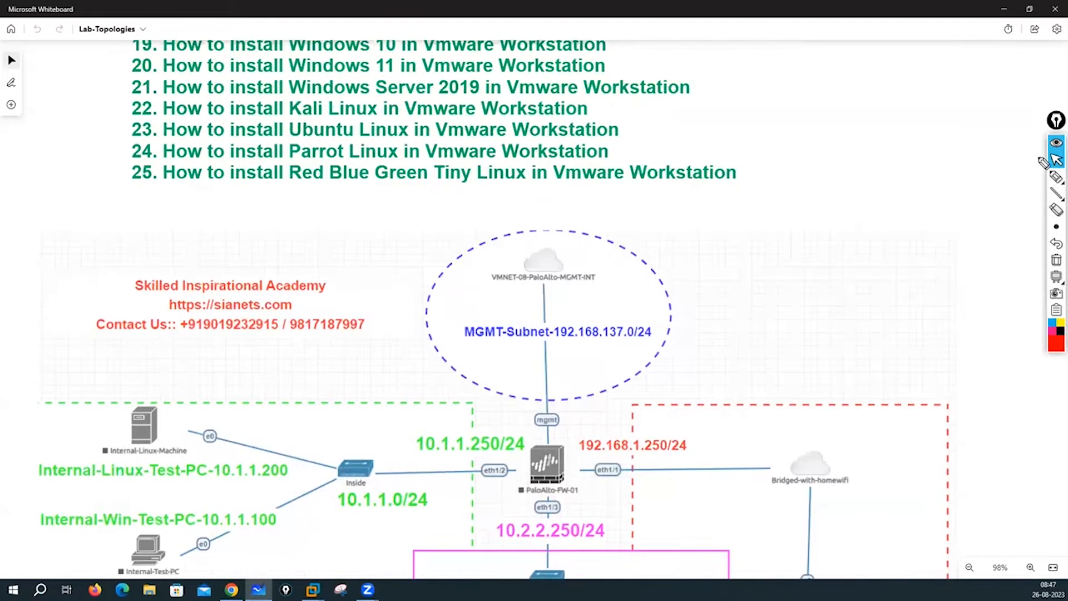
click(1055, 161)
click(1011, 107)
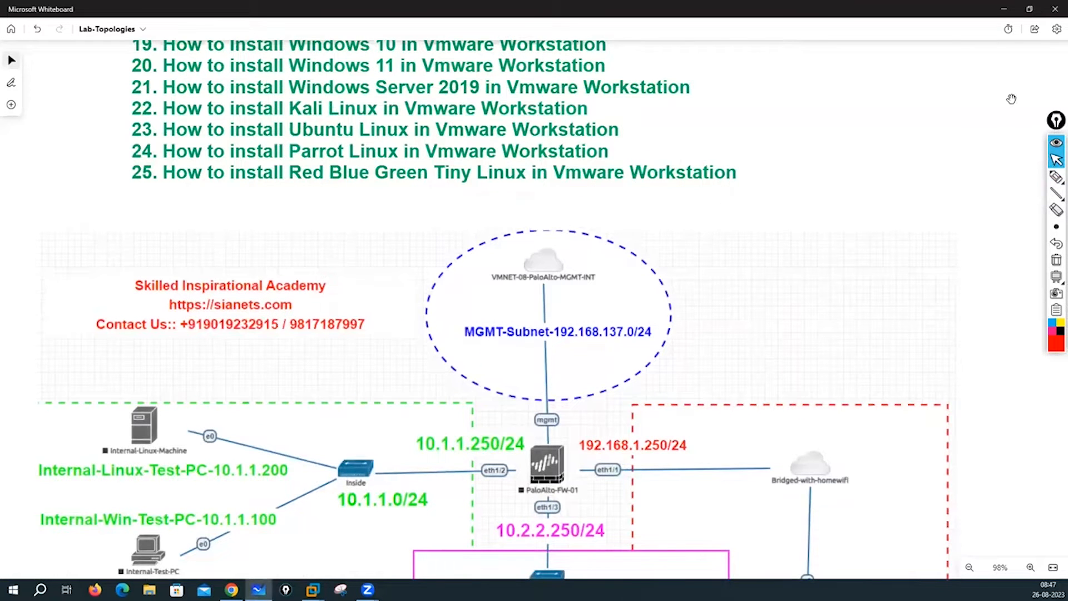
scroll(982, 61, down, 3)
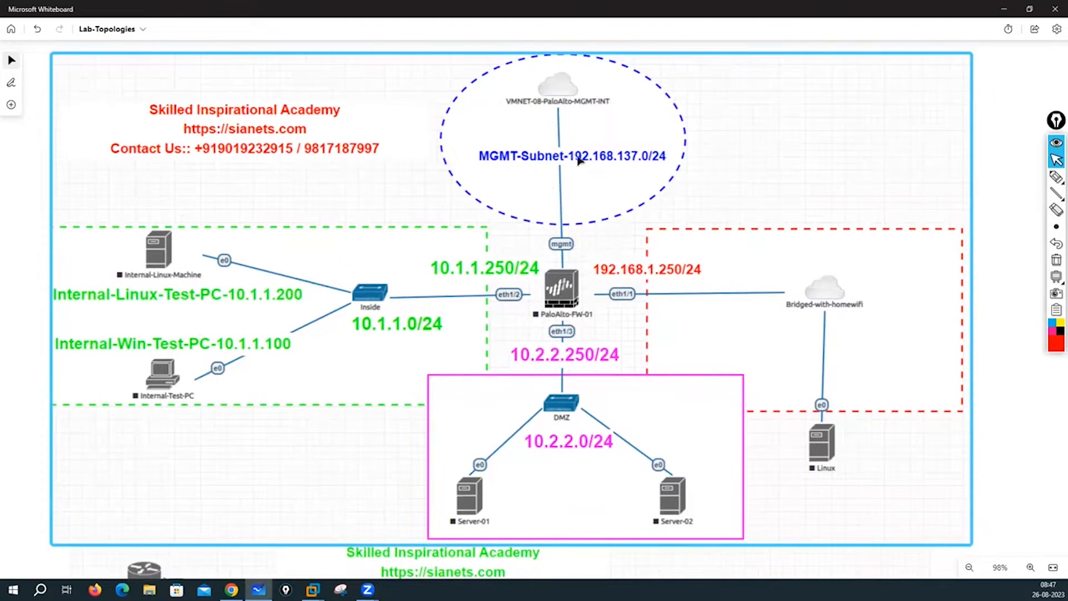
- Switch to the EVE-NG topology page in Chrome and close the currently open lab
click(1005, 9)
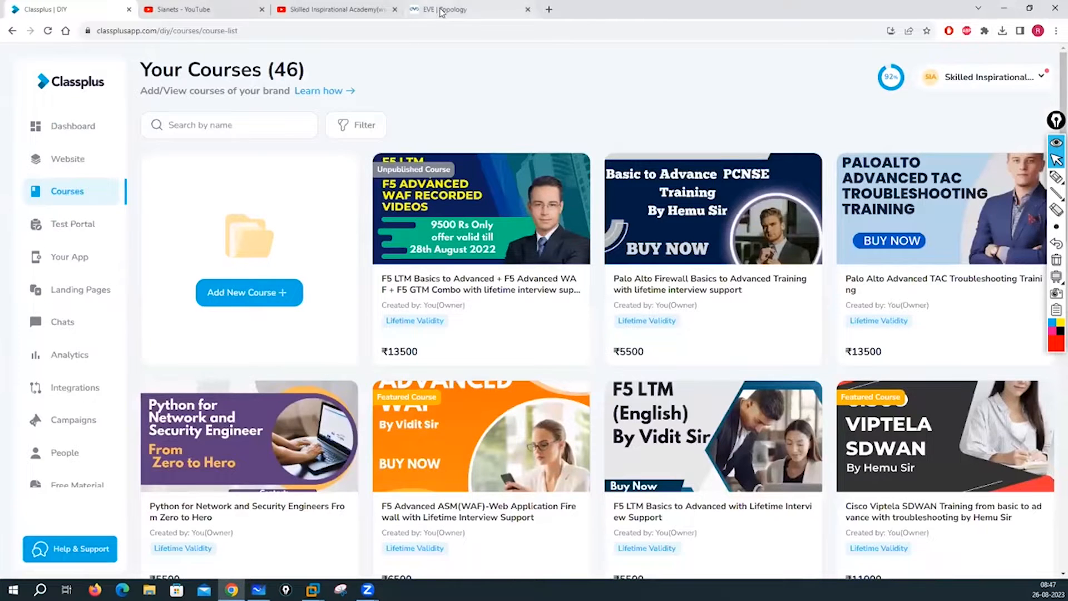
click(441, 9)
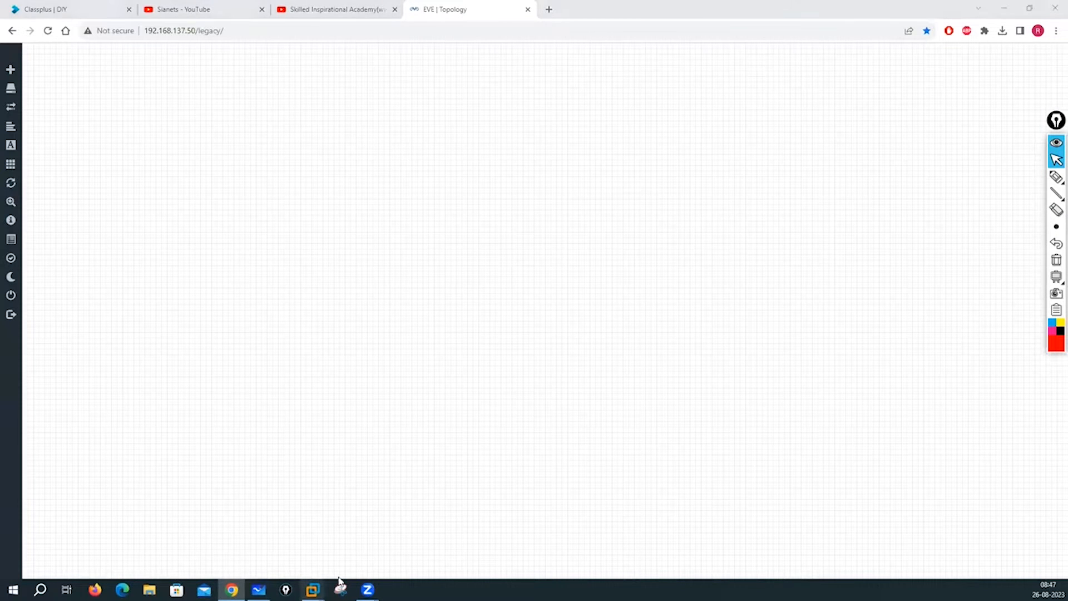
mouse_move(341, 589)
click(379, 531)
click(1003, 7)
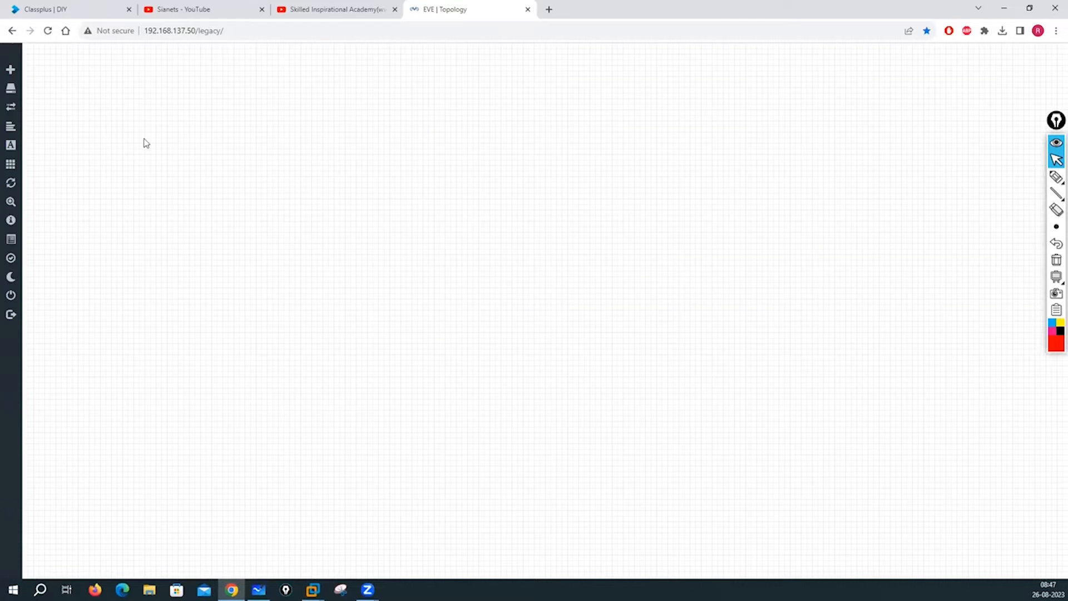
click(31, 301)
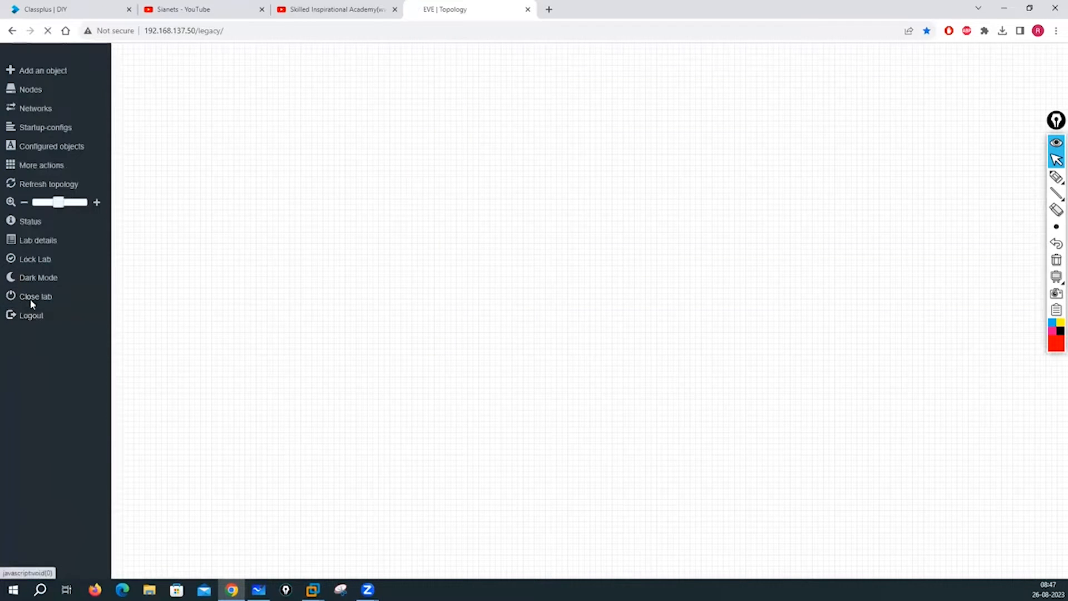
- Delete the lab file My-Test-Lab.unl from the Routing-Lab folder
click(24, 192)
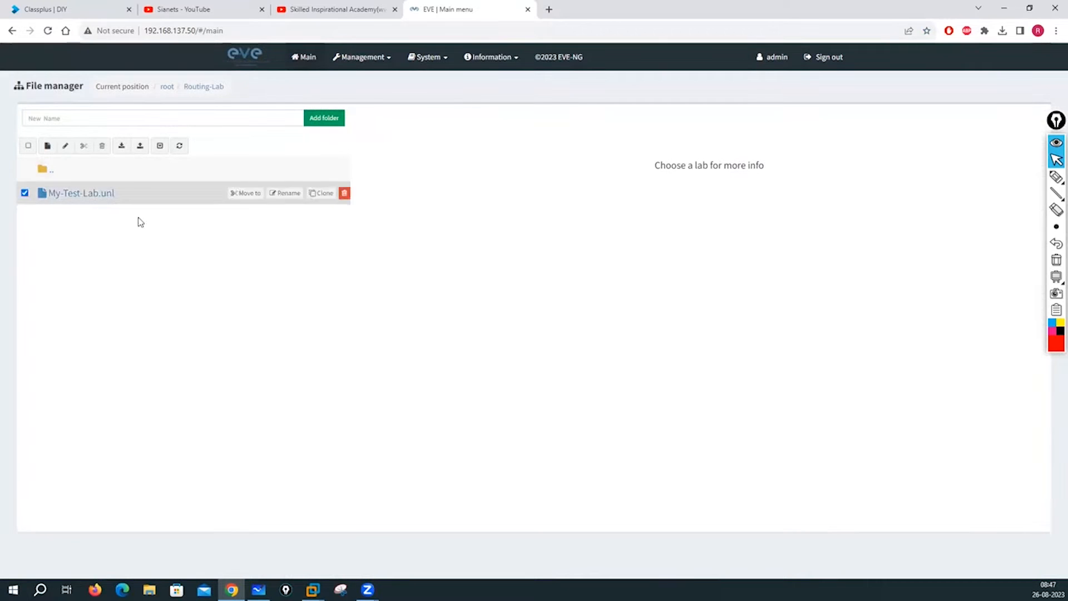
click(345, 193)
key(Return)
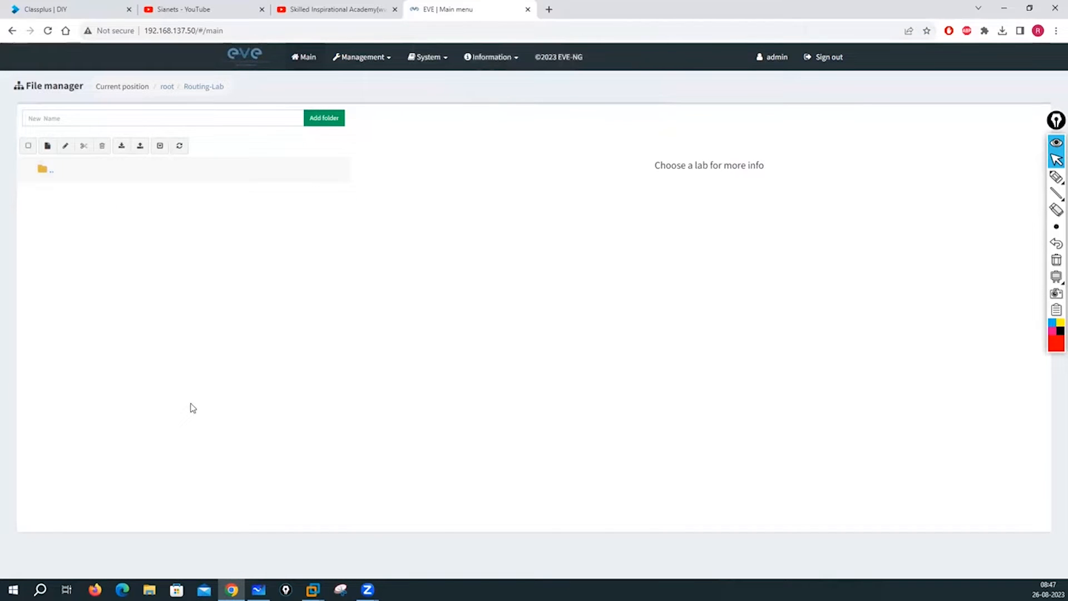
- Go back to the root folder and delete the Routing-Lab folder
click(167, 87)
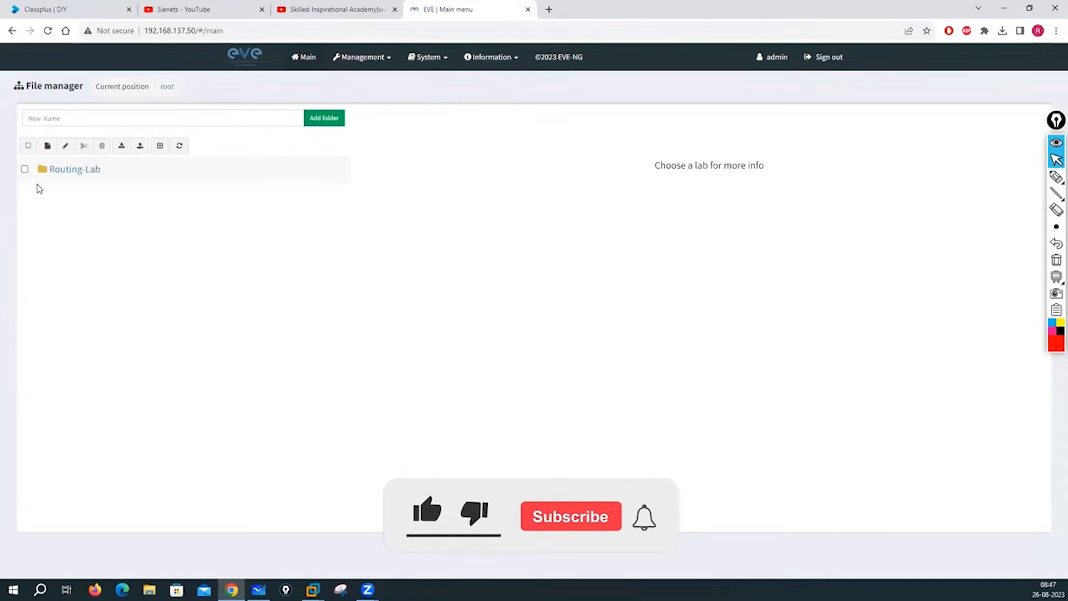
click(25, 170)
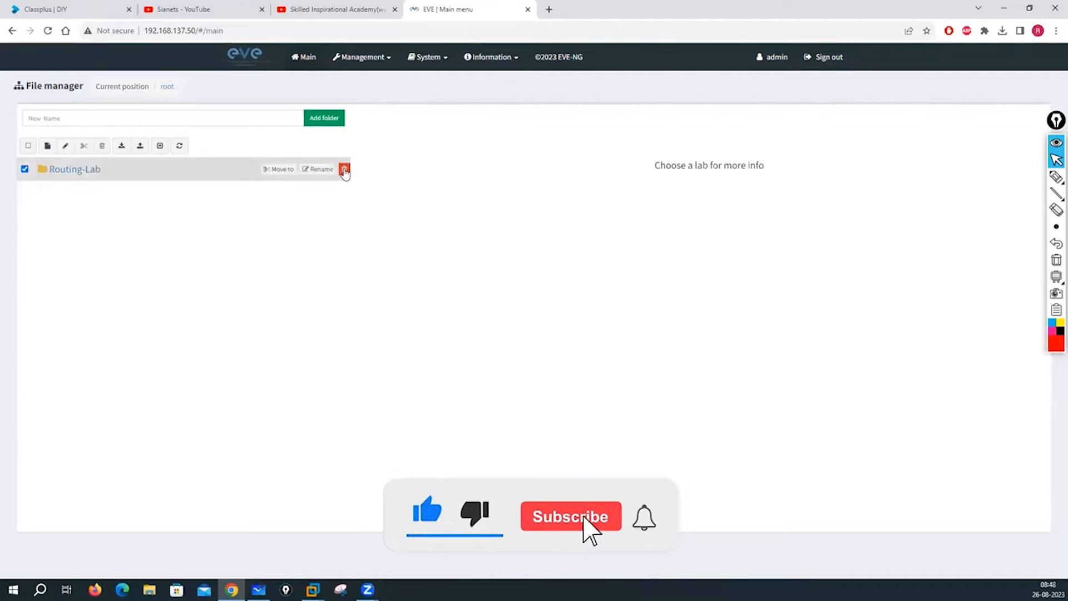
click(344, 169)
click(589, 95)
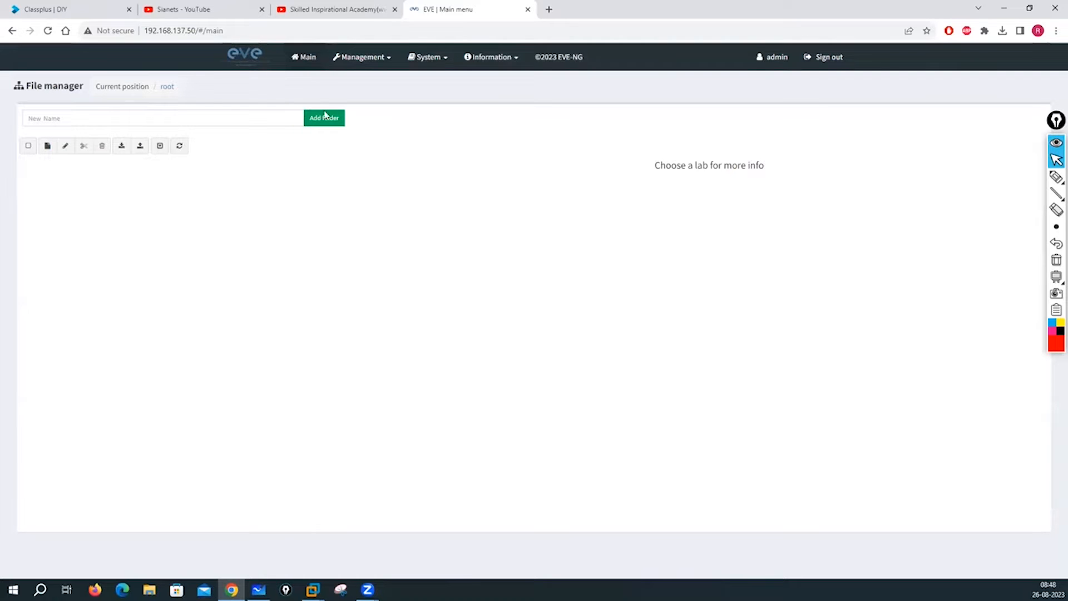
- Create a folder named PaloAlto-Labs in the root and open it
click(203, 118)
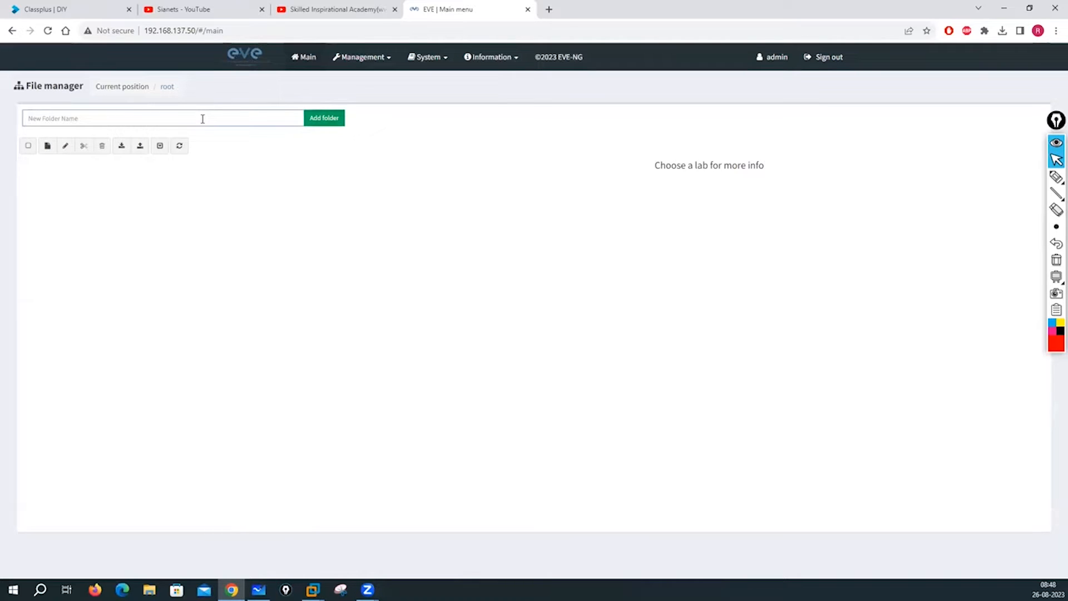
text(Raid)
click(326, 117)
click(76, 170)
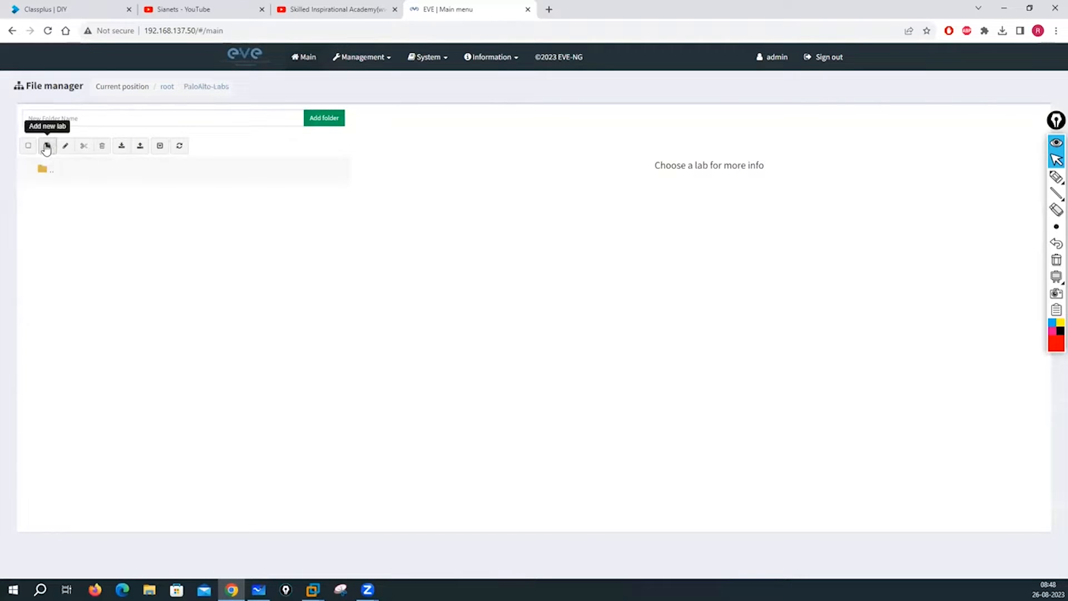
- Create a new lab named PaloAlto-Demo-Lab in the PaloAlto-Labs folder
click(47, 146)
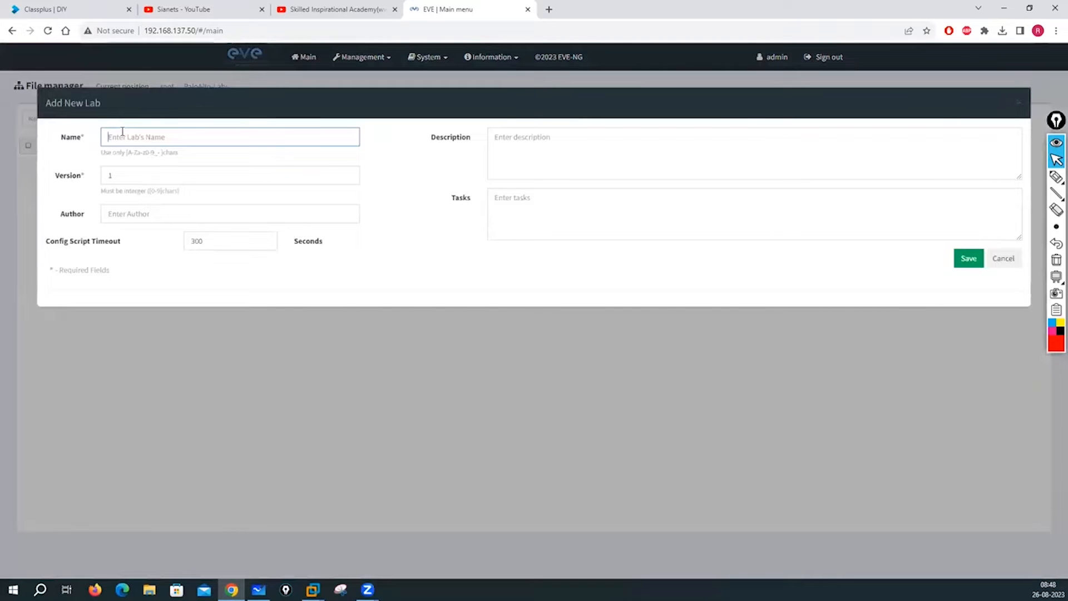
text(PaloAlto-Demo-Lab)
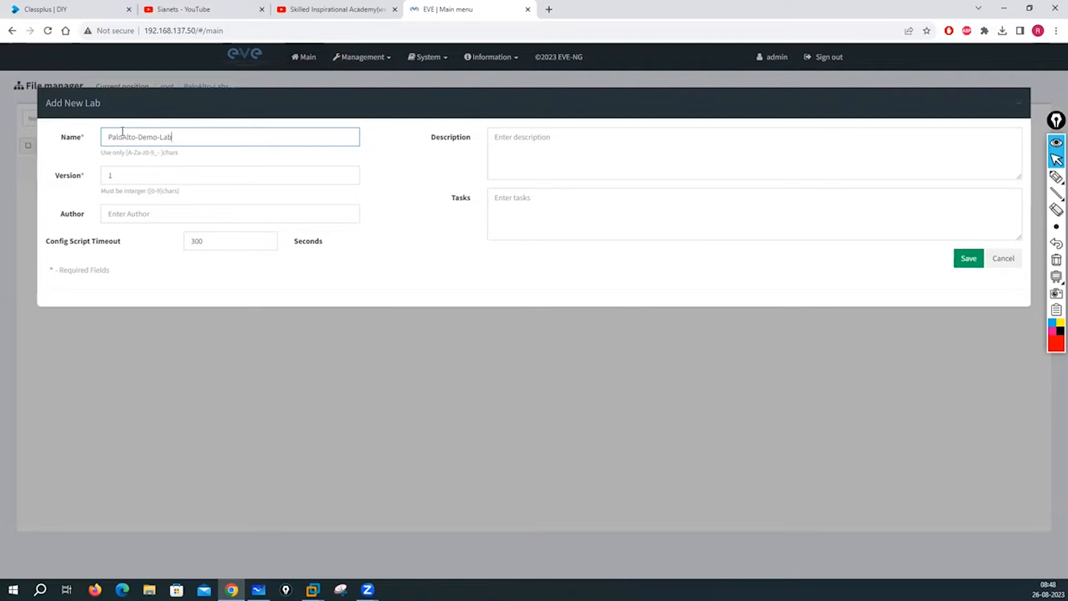
click(969, 258)
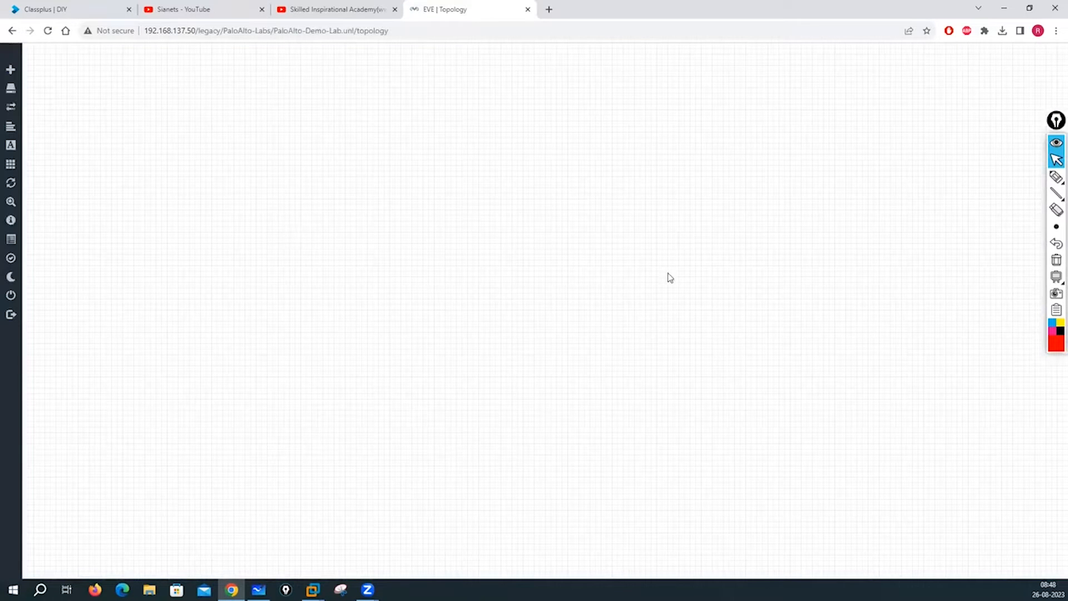
- Start a new node from the Palo Alto template with image paloalto-10.0.0 and name it PaloAlto-Fw01
right_click(315, 132)
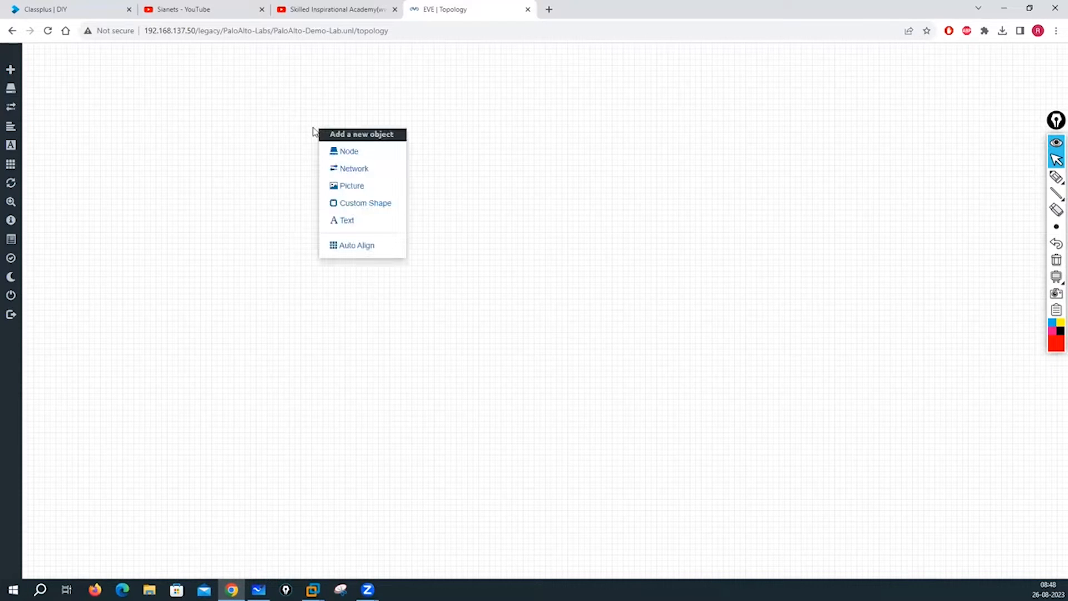
click(343, 155)
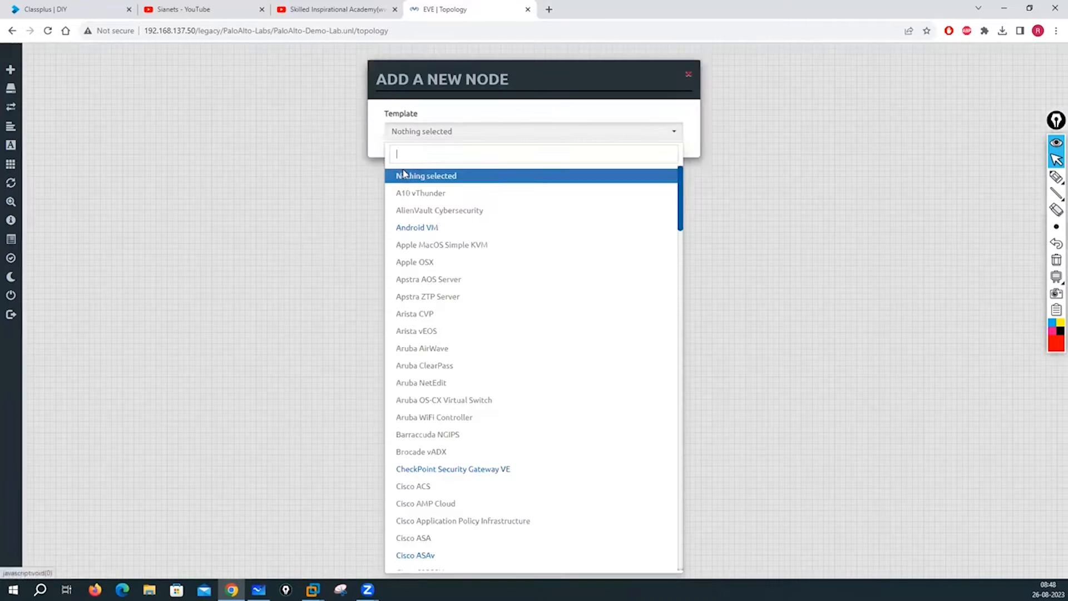
text(Palo)
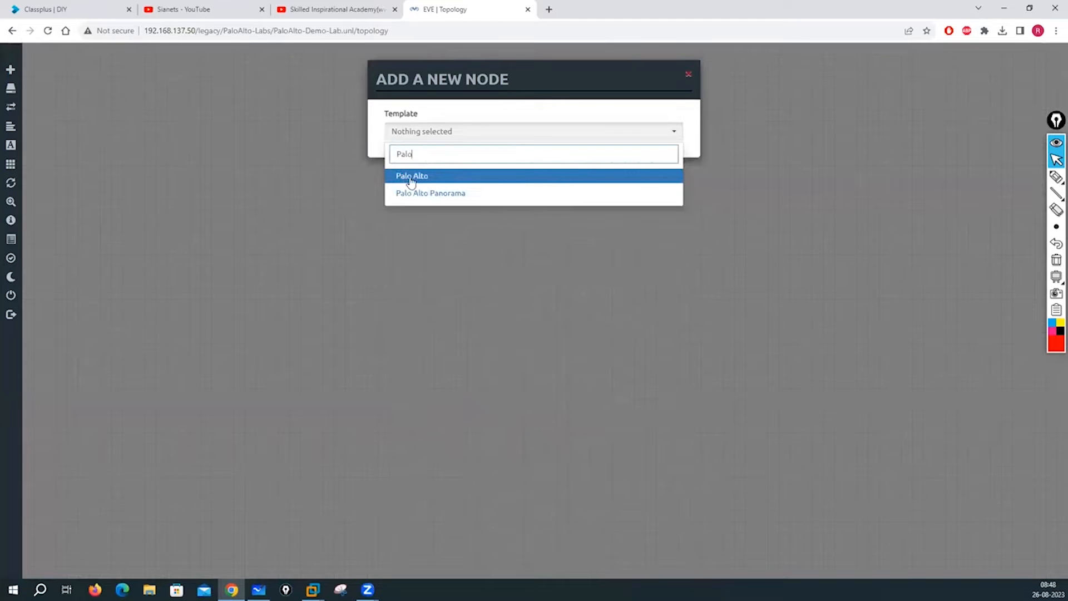
click(409, 177)
click(587, 189)
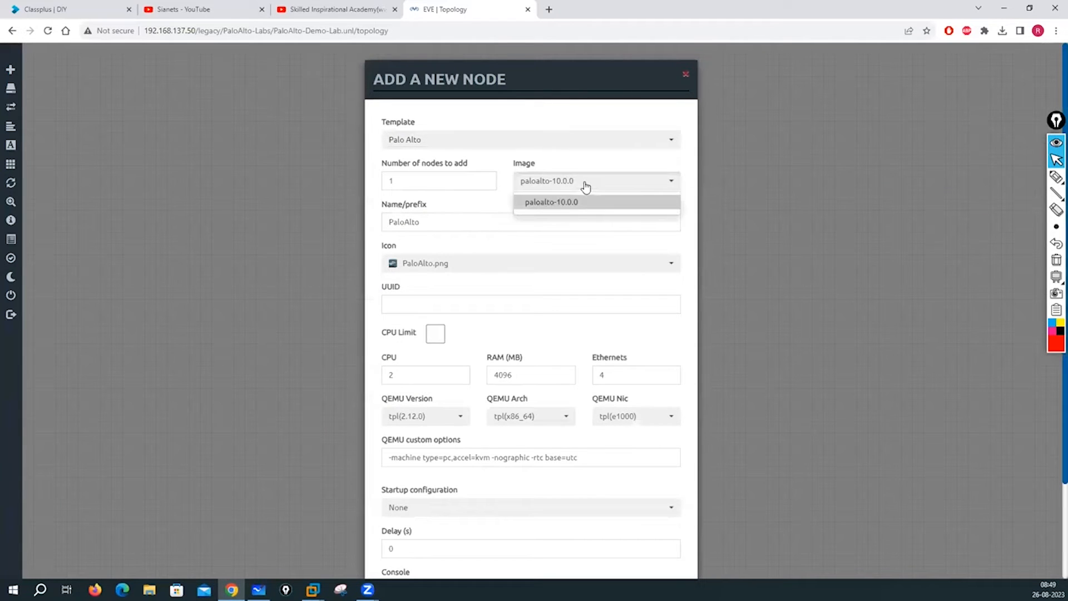
click(564, 203)
click(442, 225)
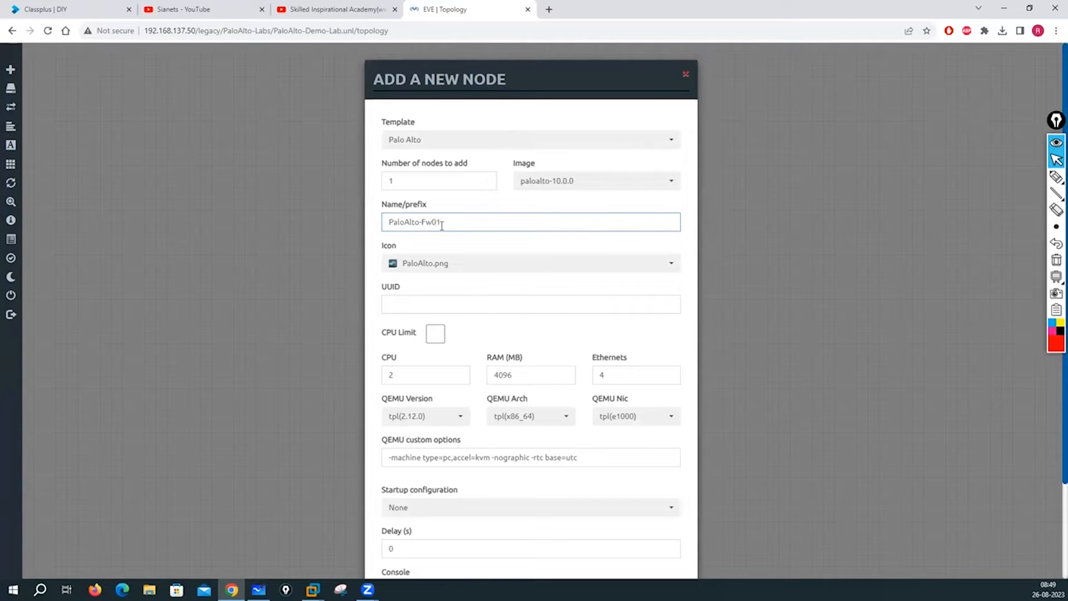
- Set the firewall node's RAM to 8192 MB and its number of Ethernets to 8
scroll(449, 312, down, 1)
double_click(542, 327)
key(Right)
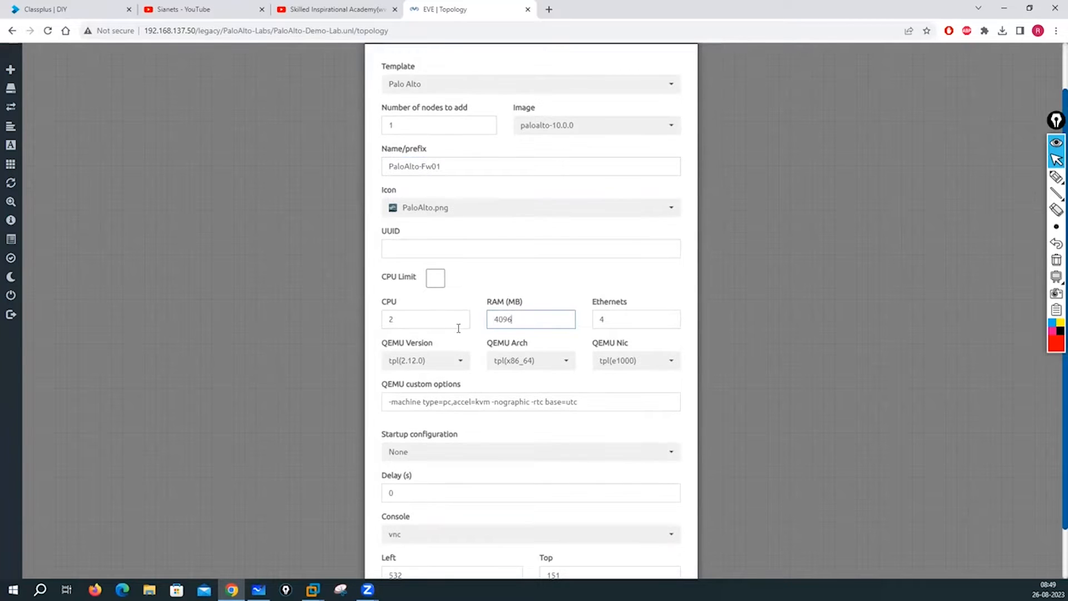
scroll(459, 331, up, 1)
double_click(525, 376)
key(Left)
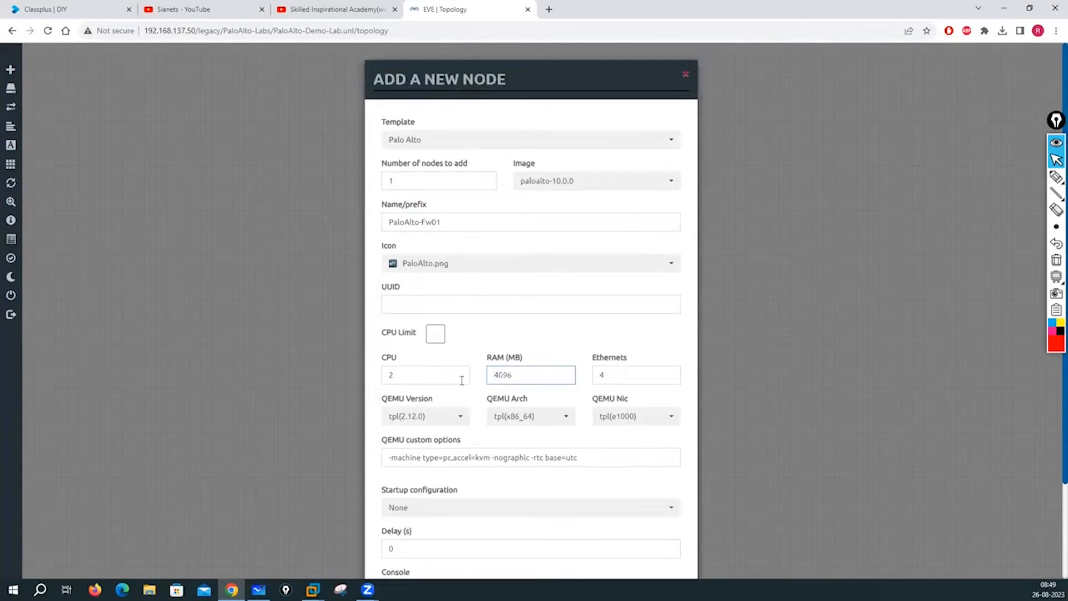
double_click(530, 378)
text(8192)
scroll(612, 312, down, 2)
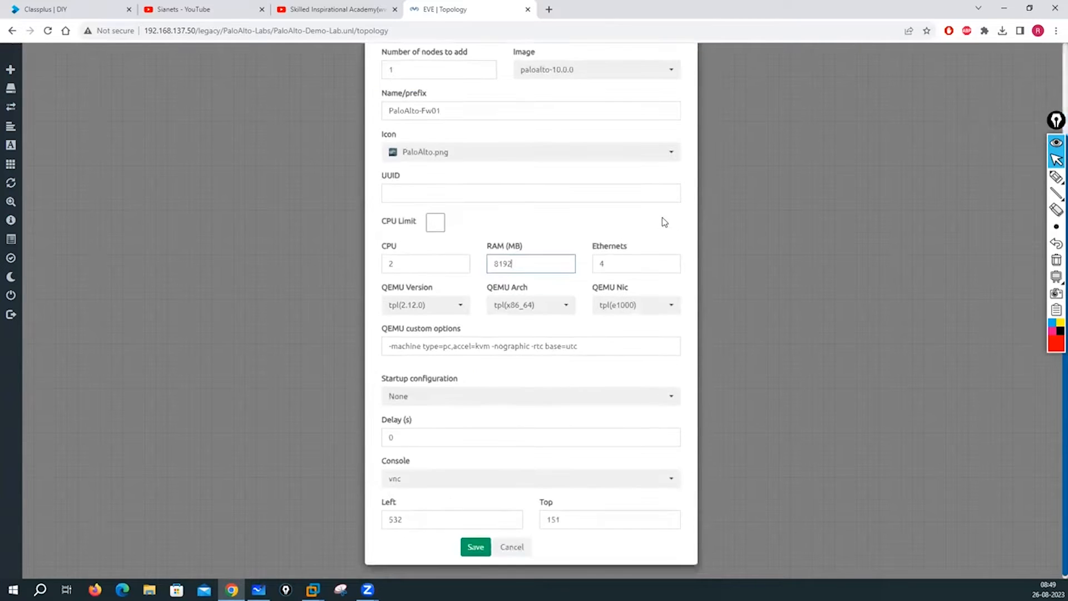
click(610, 267)
- Keep the startup configuration at None, review the node settings and save the firewall node to the topology
click(528, 402)
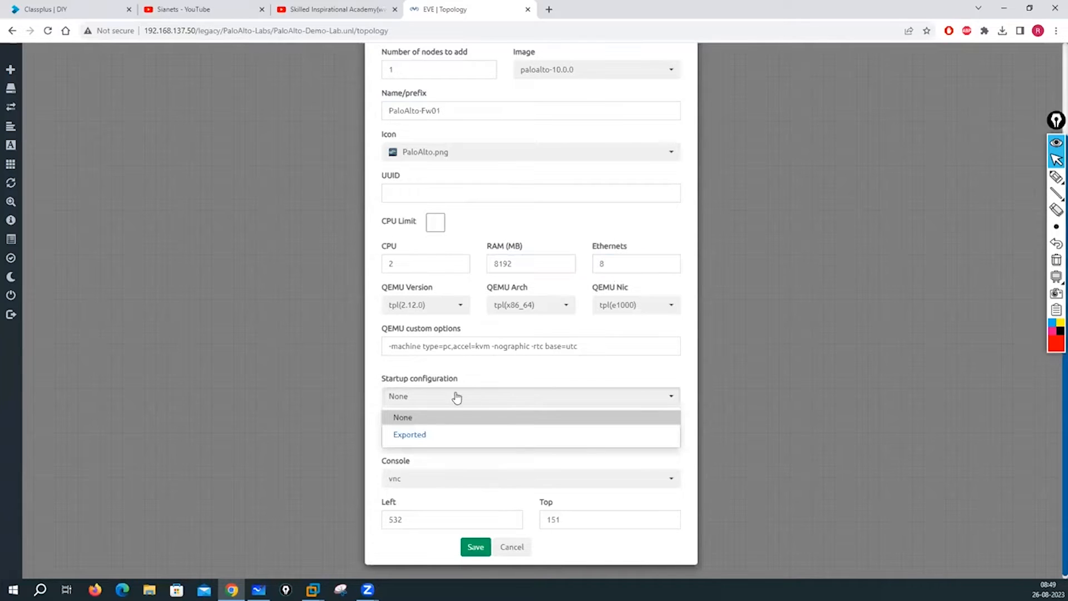
click(444, 417)
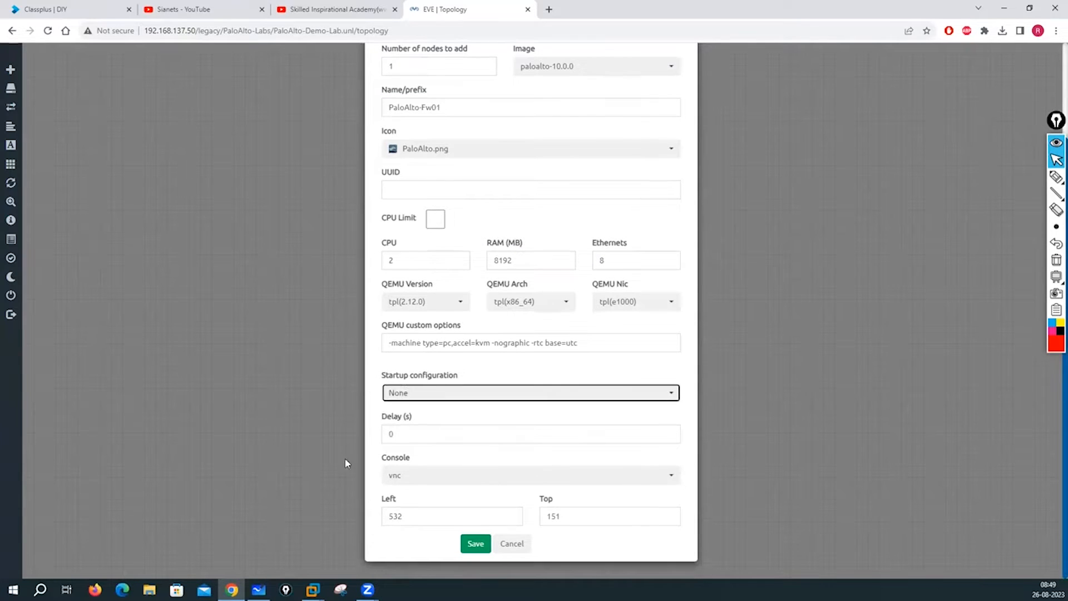
scroll(491, 239, up, 2)
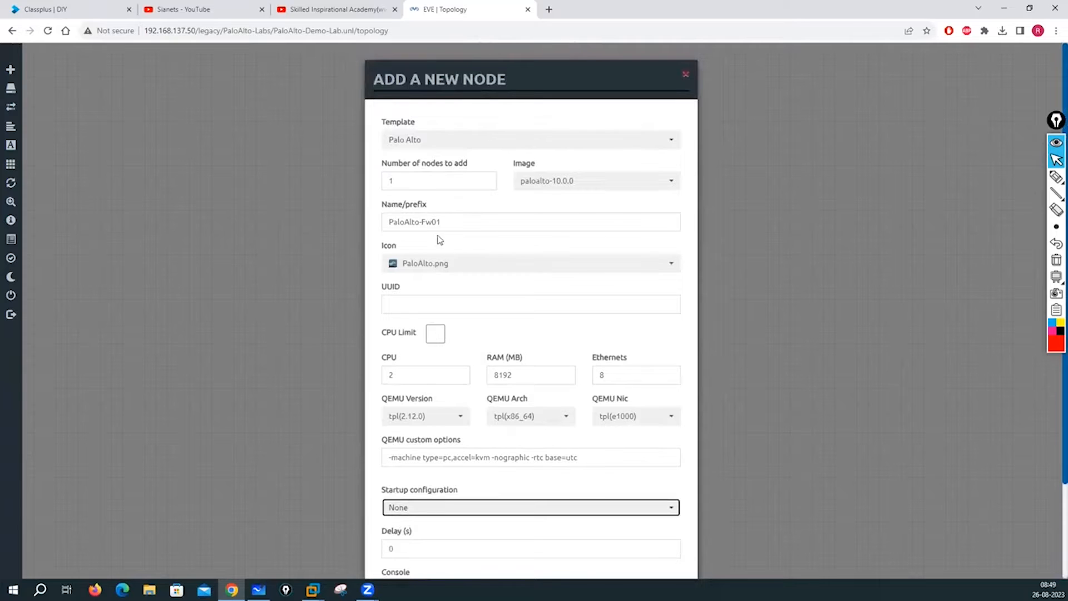
scroll(443, 249, down, 2)
click(473, 545)
- Start a second node from the Palo Alto template with image paloalto-10.0.0 and name it PaloAlto-Fw02
right_click(482, 191)
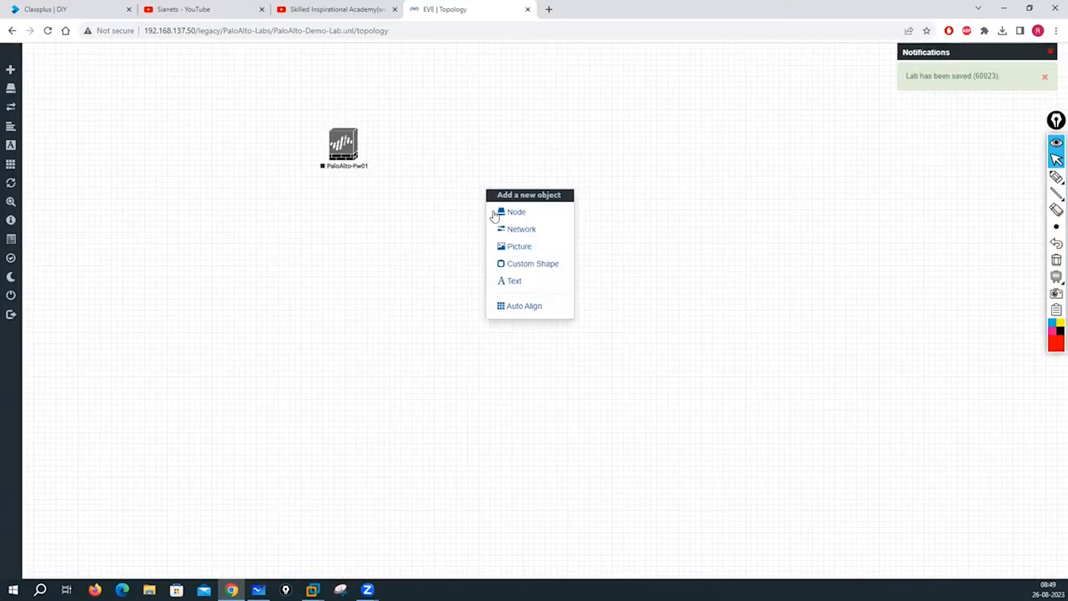
click(491, 212)
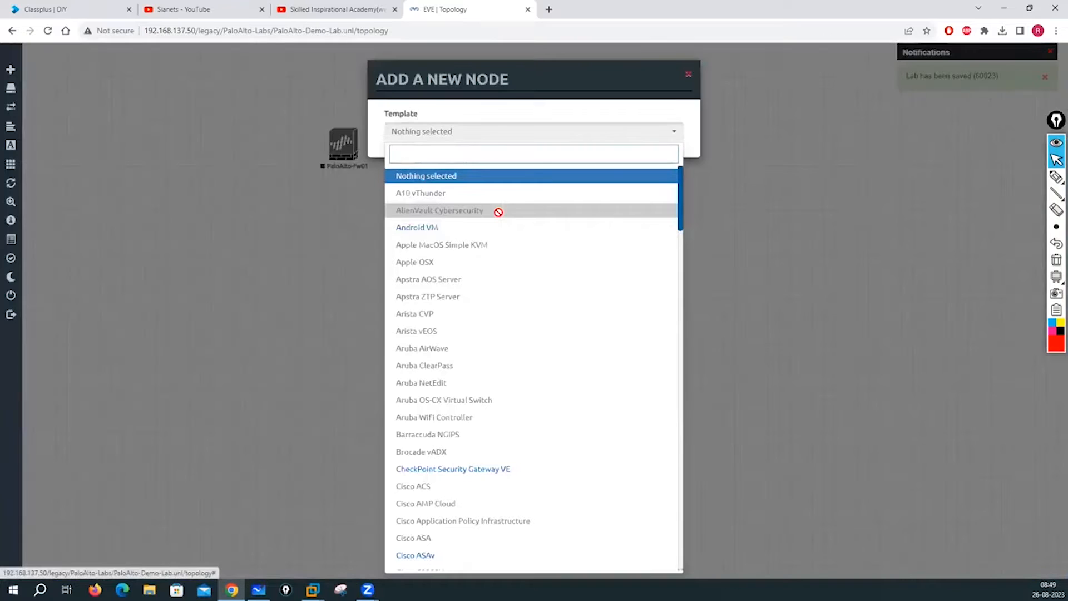
text(Palo)
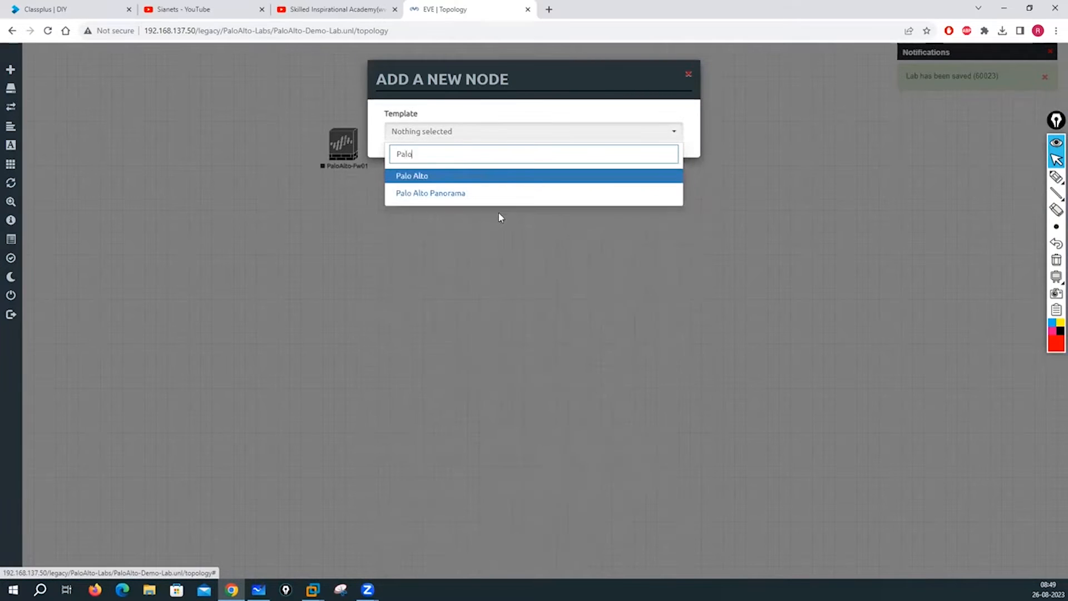
click(413, 176)
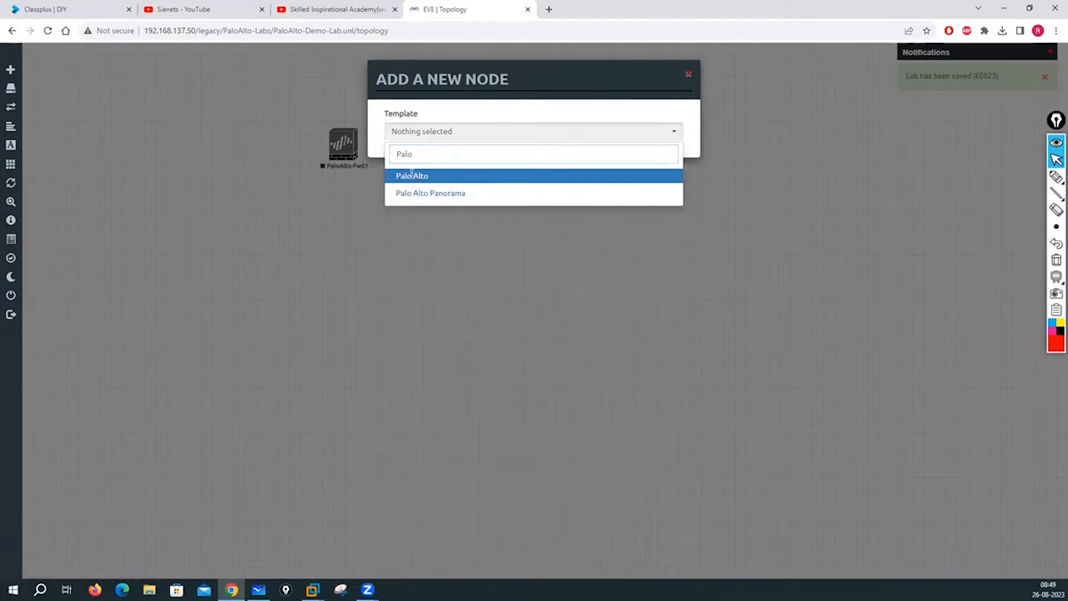
click(433, 220)
text(-Fw1)
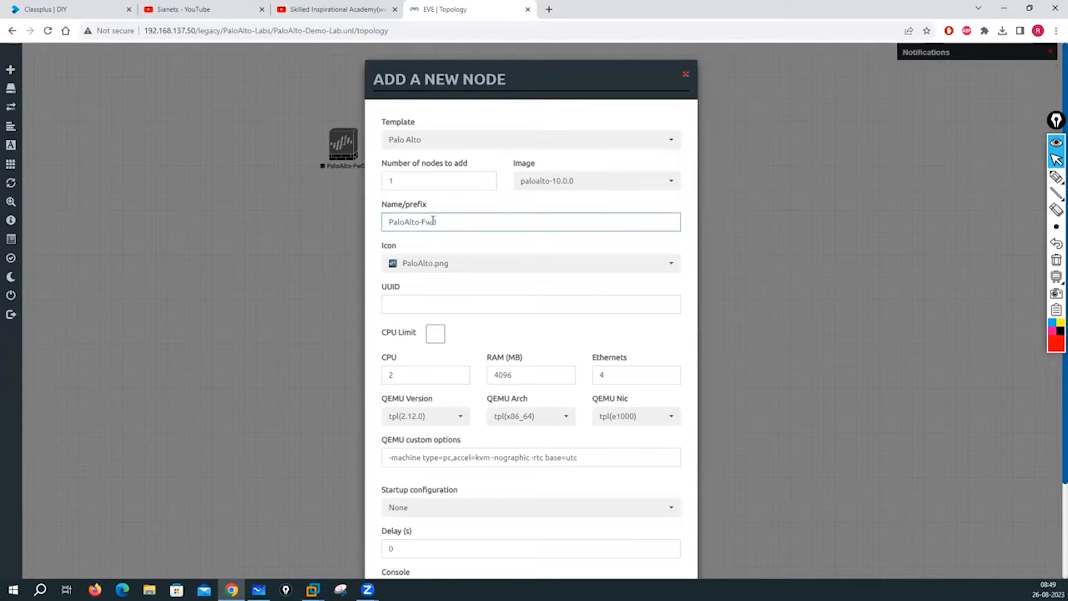
- Set the second firewall's RAM to 8192 MB and its Ethernets to 8, and save it to the topology
double_click(496, 375)
text(819)
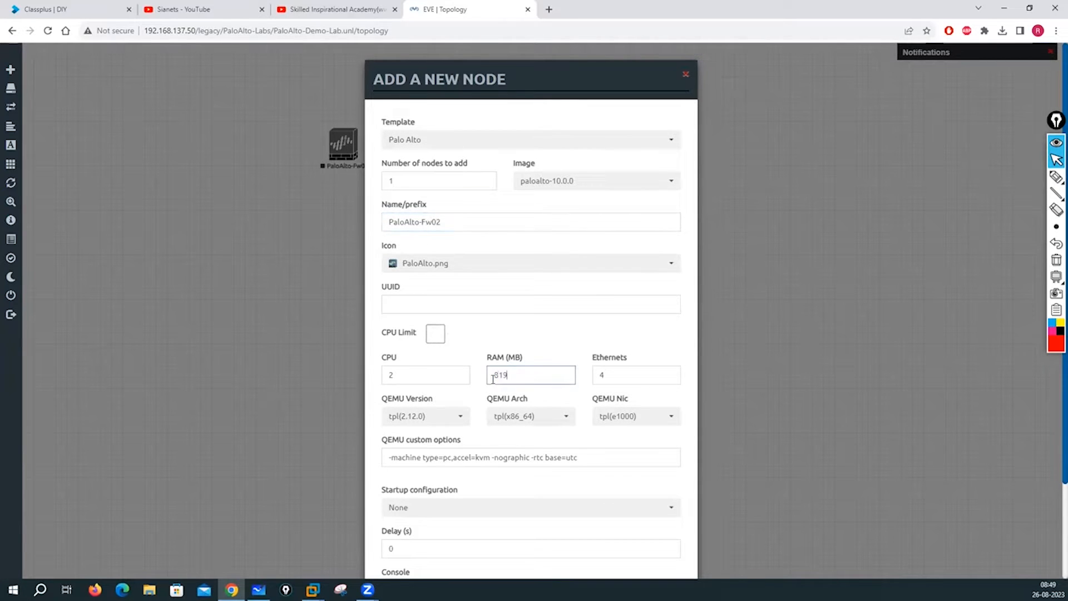
text(2)
key(Tab)
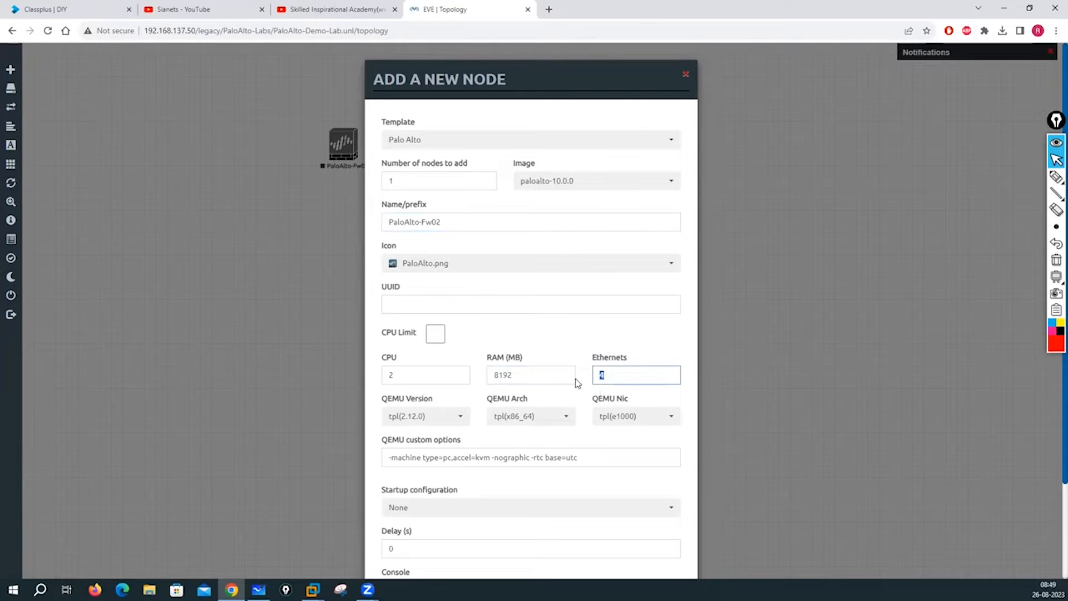
scroll(499, 322, down, 2)
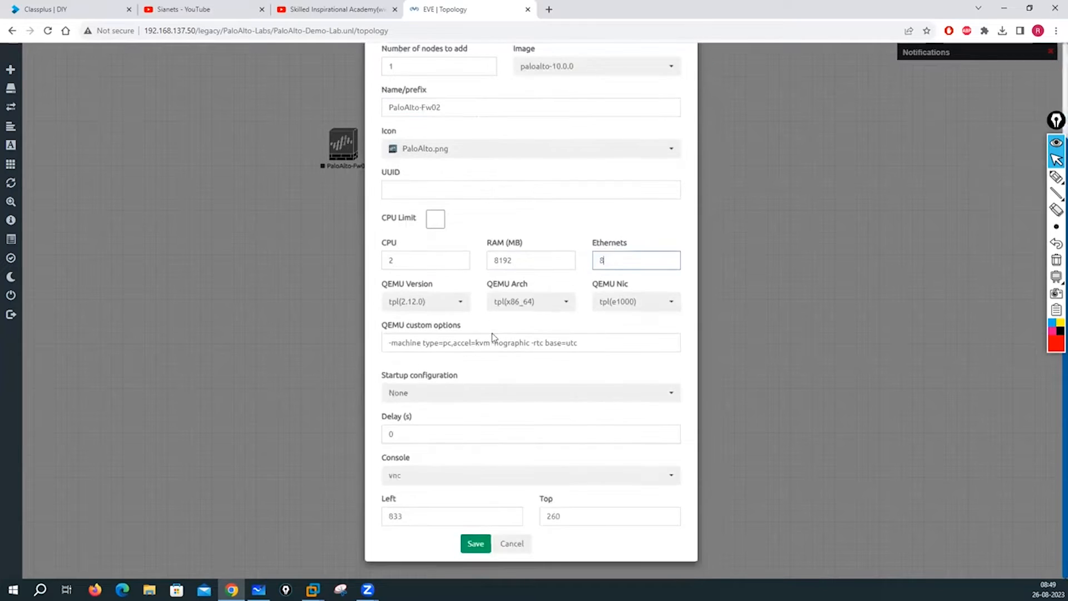
click(474, 544)
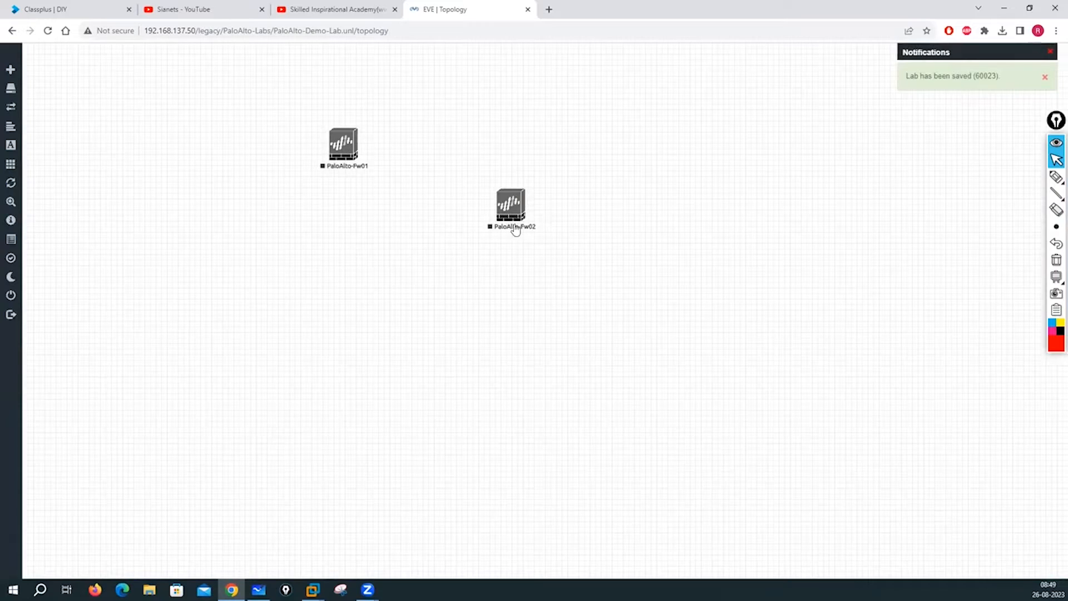
- Arrange the two firewall nodes vertically, with PaloAlto-Fw01 above PaloAlto-Fw02
drag(348, 147, 466, 174)
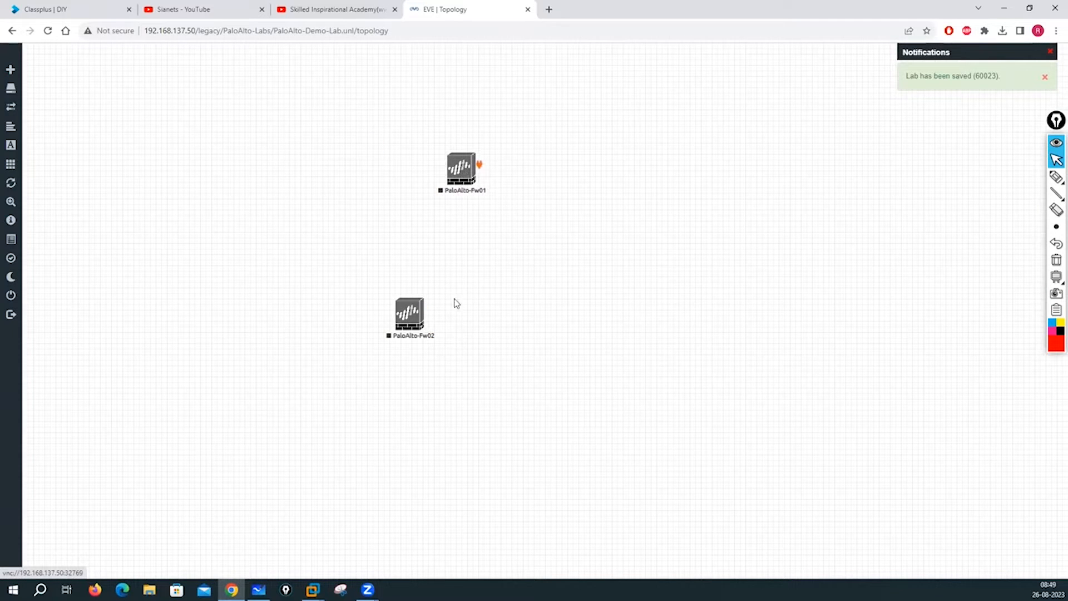
drag(433, 325, 467, 338)
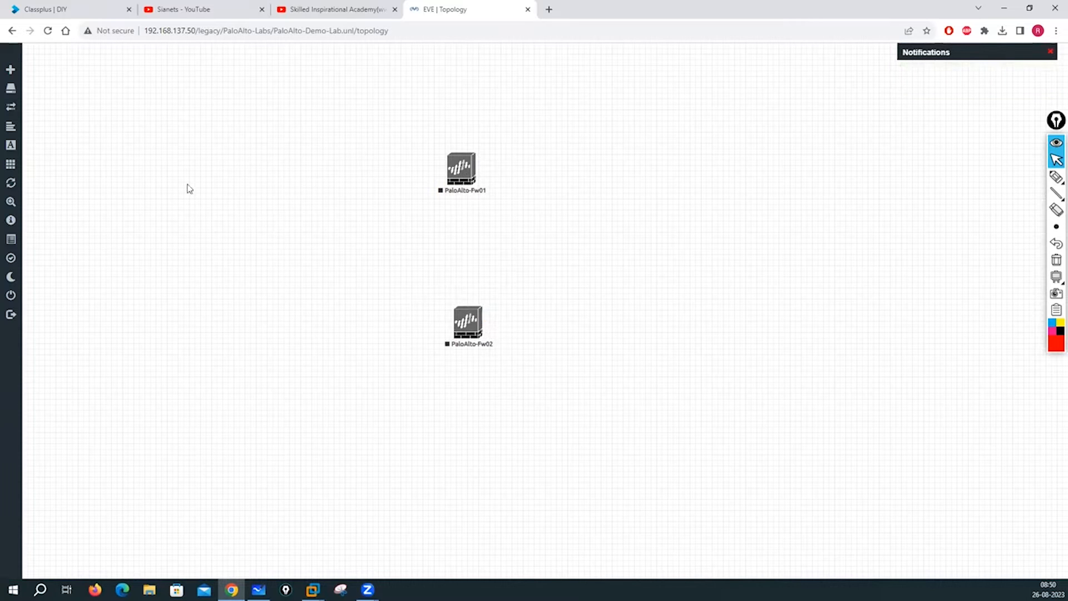
- Add a Cisco vIOS Switch node named Inside-CR-Sw01 to the topology, keeping its other settings at their defaults
right_click(166, 183)
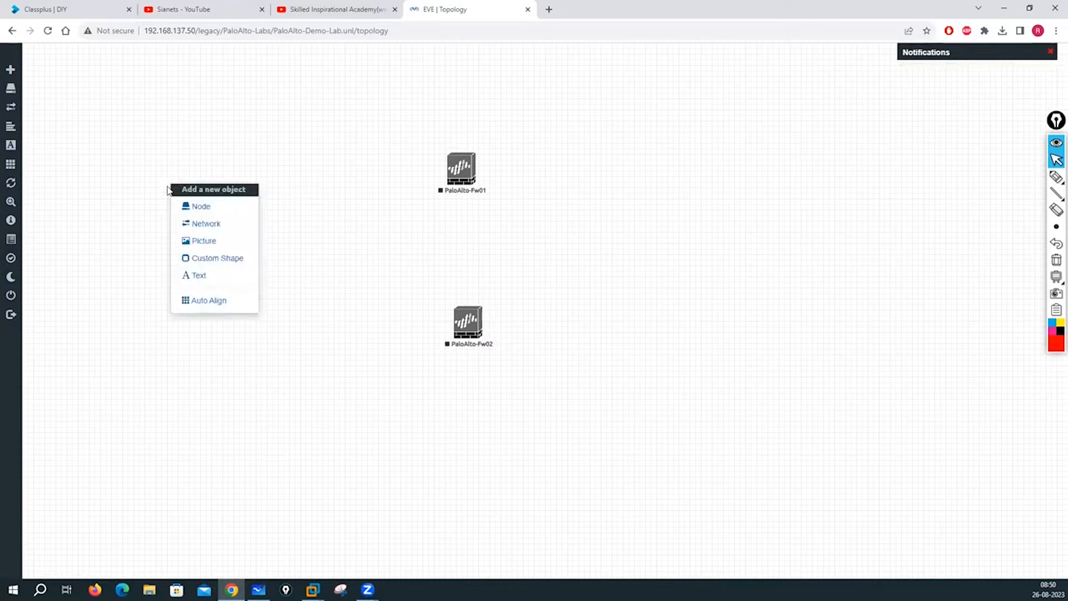
click(199, 206)
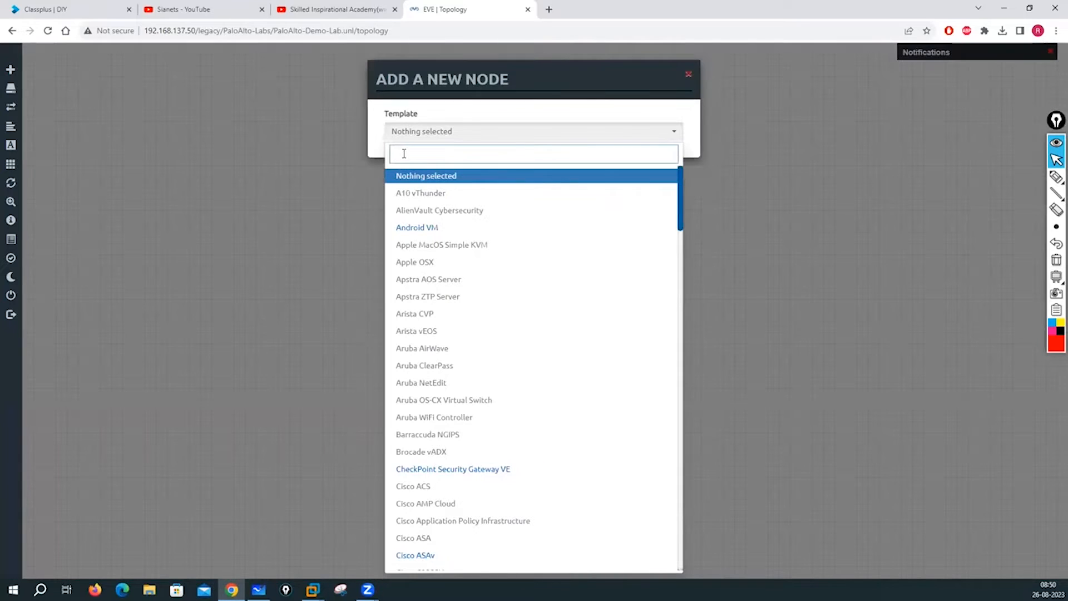
text(vio)
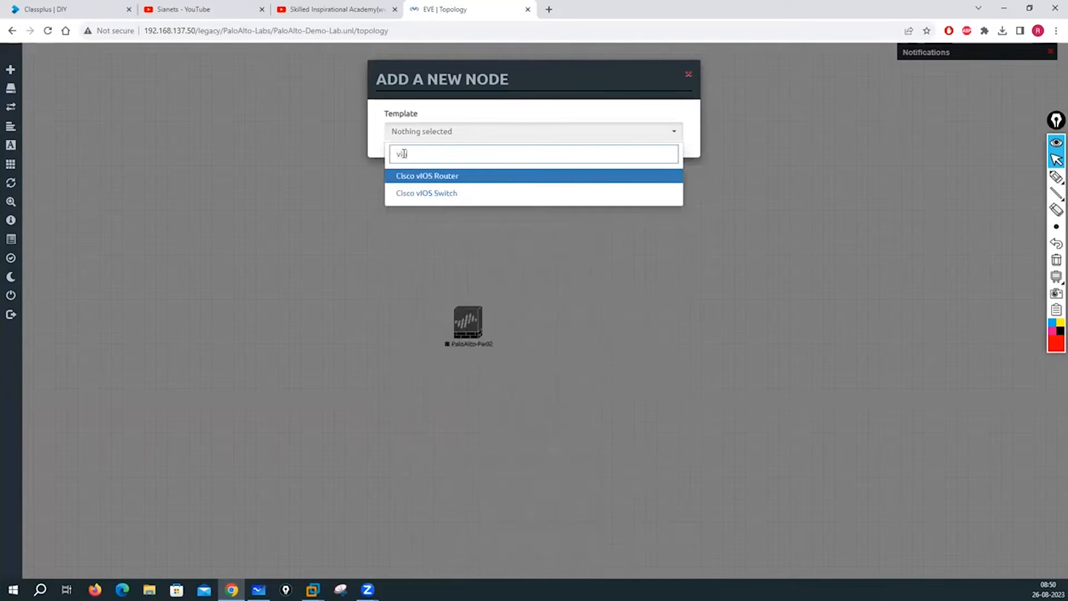
click(410, 195)
click(426, 226)
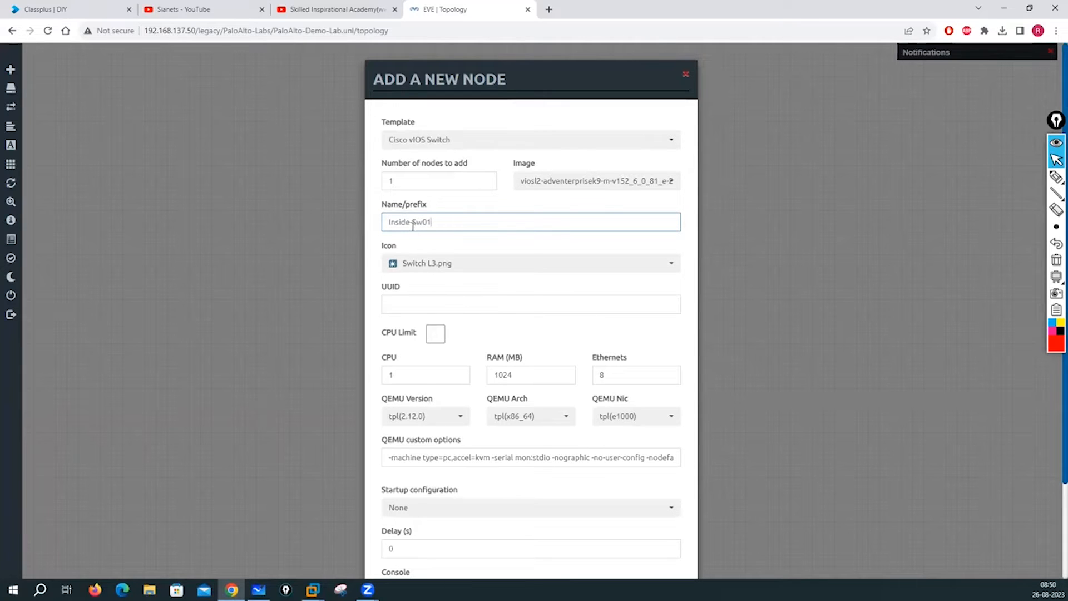
text(CR-)
scroll(448, 436, down, 2)
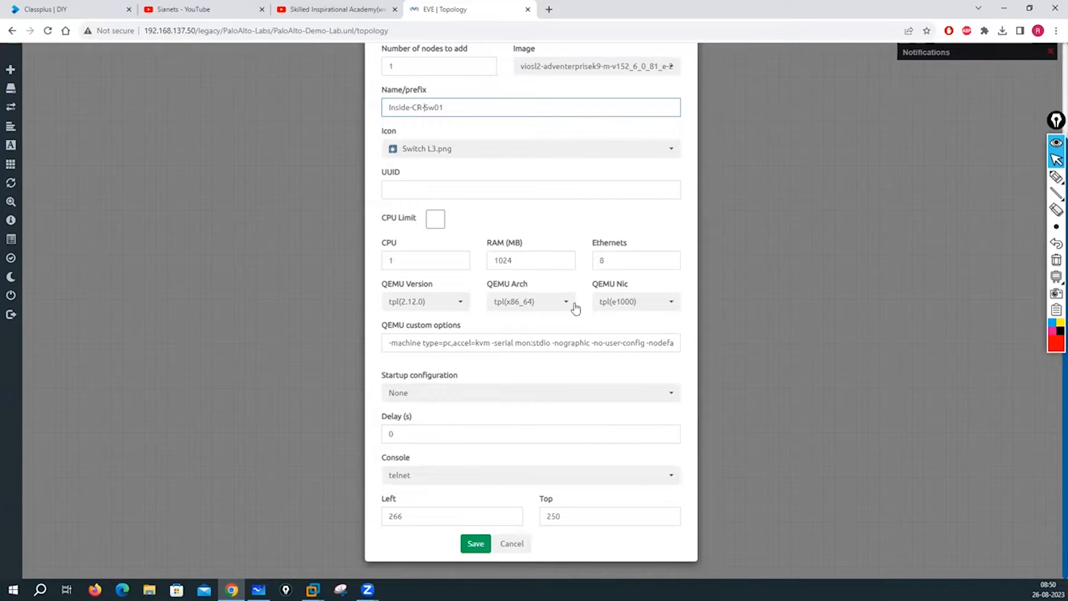
scroll(556, 314, up, 1)
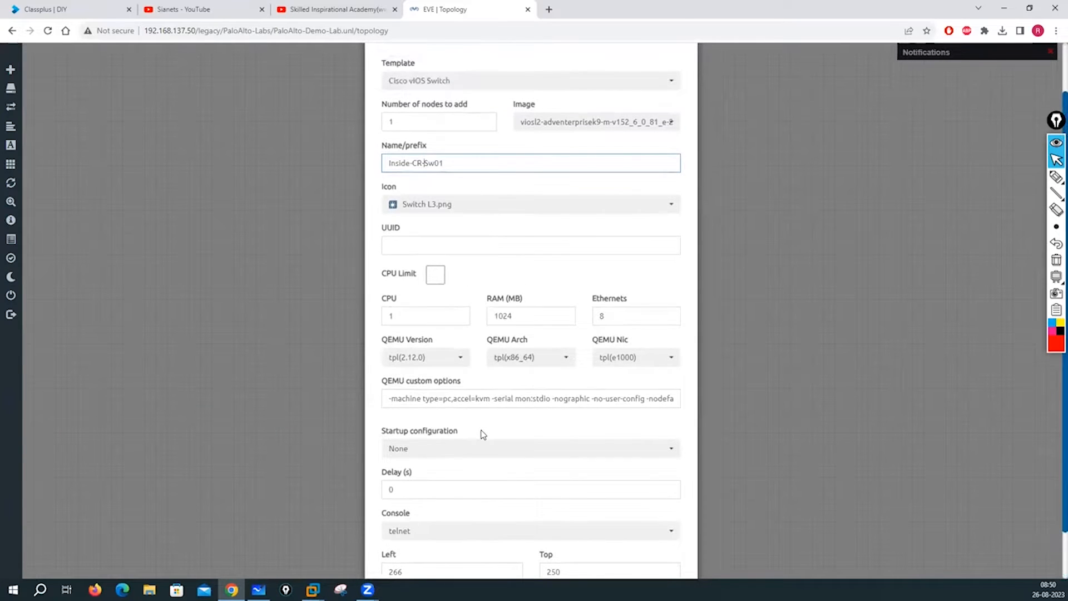
scroll(479, 434, up, 1)
scroll(479, 434, down, 2)
click(475, 545)
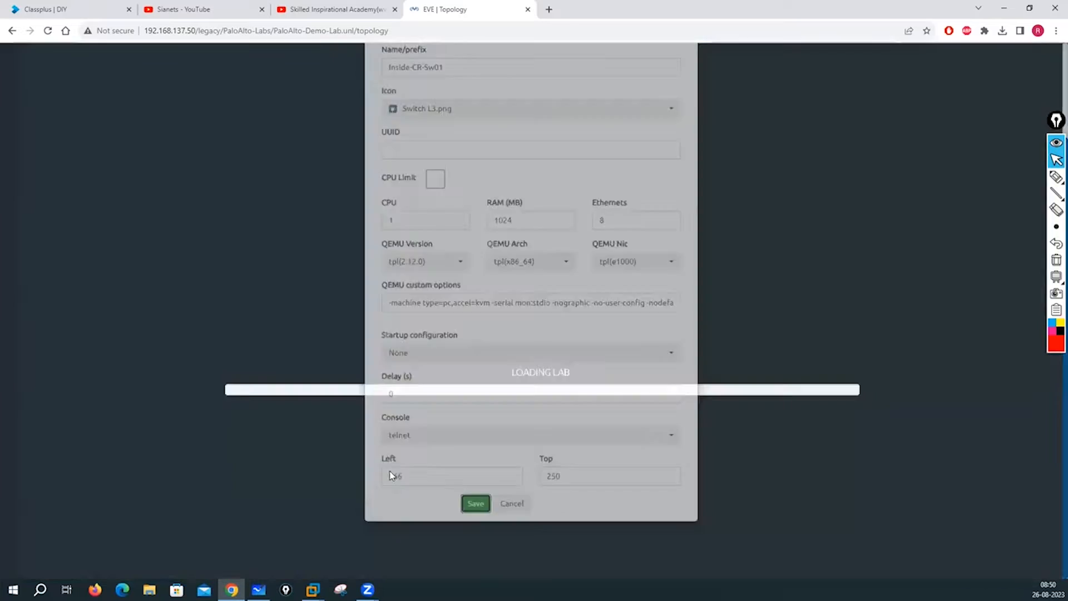
- Reposition the inside switch and shift both firewalls to its right, leaving a wide gap between switch and firewalls
drag(194, 210, 304, 180)
drag(462, 177, 638, 169)
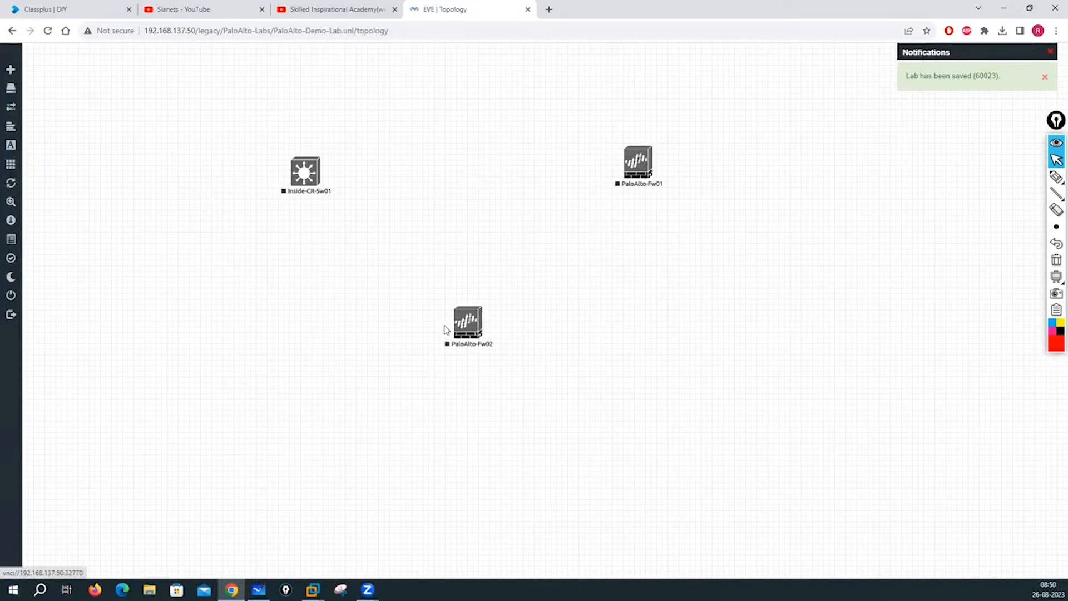
drag(466, 325, 645, 310)
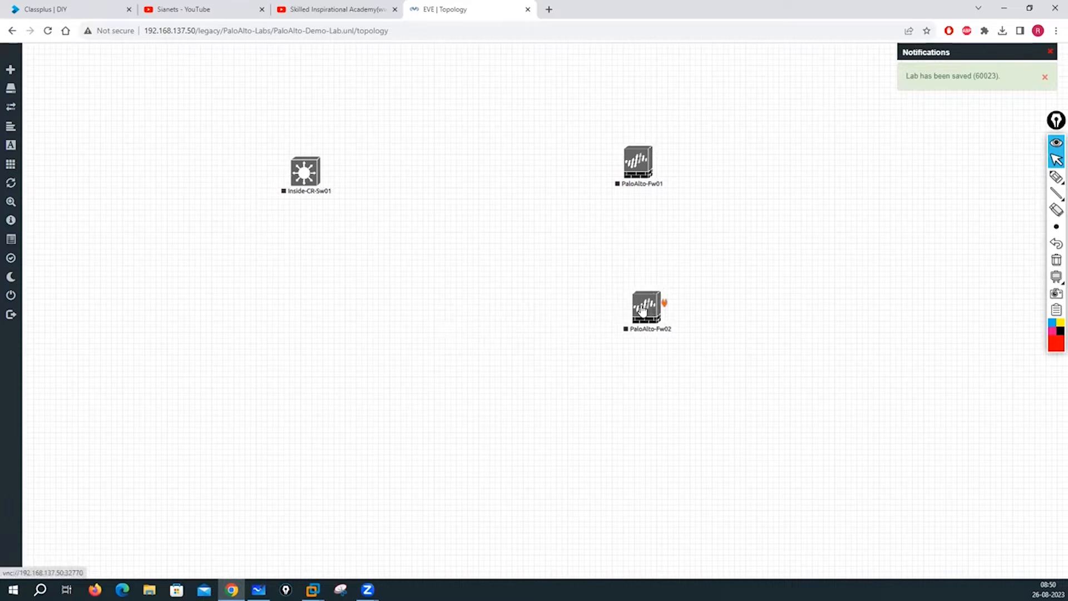
- Move the Inside-CR-Sw01 switch closer to the PaloAlto-Fw01 firewall
drag(306, 175, 440, 183)
drag(298, 176, 414, 242)
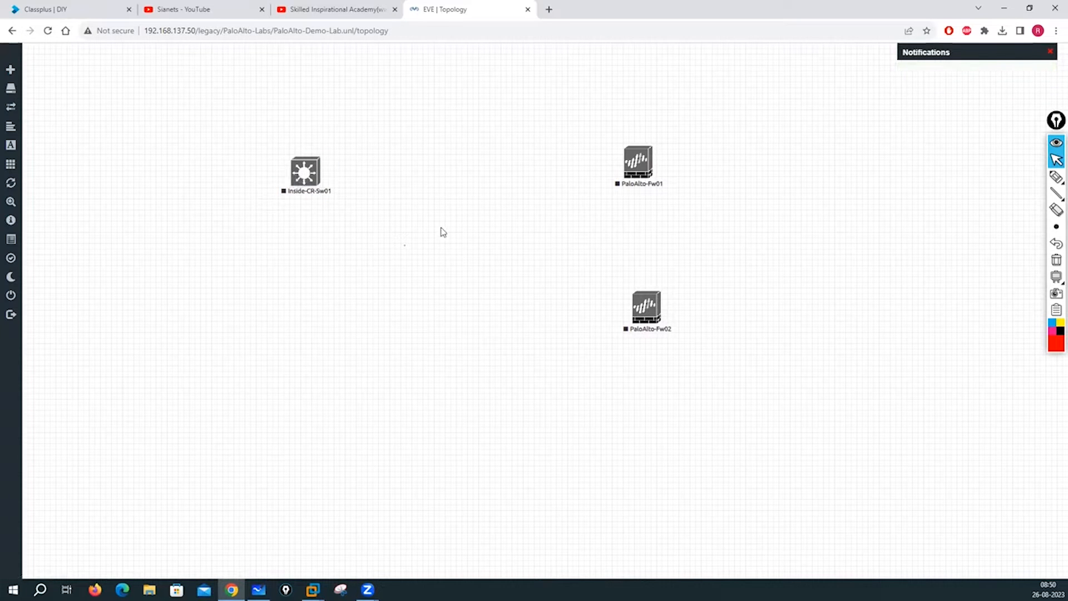
drag(305, 177, 405, 245)
mouse_move(305, 178)
drag(304, 178, 465, 314)
mouse_move(12, 148)
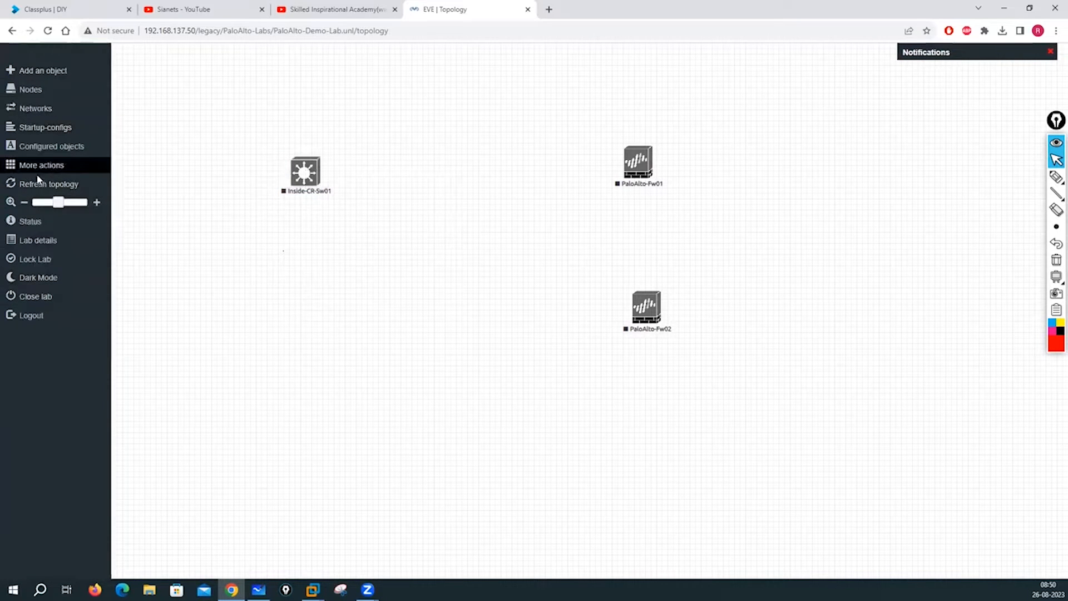
mouse_move(300, 179)
drag(300, 178, 393, 191)
- Add another Cisco vIOS Switch node named DMZ-CR-Sw02 below the inside switch, keeping its other settings at their defaults
right_click(390, 297)
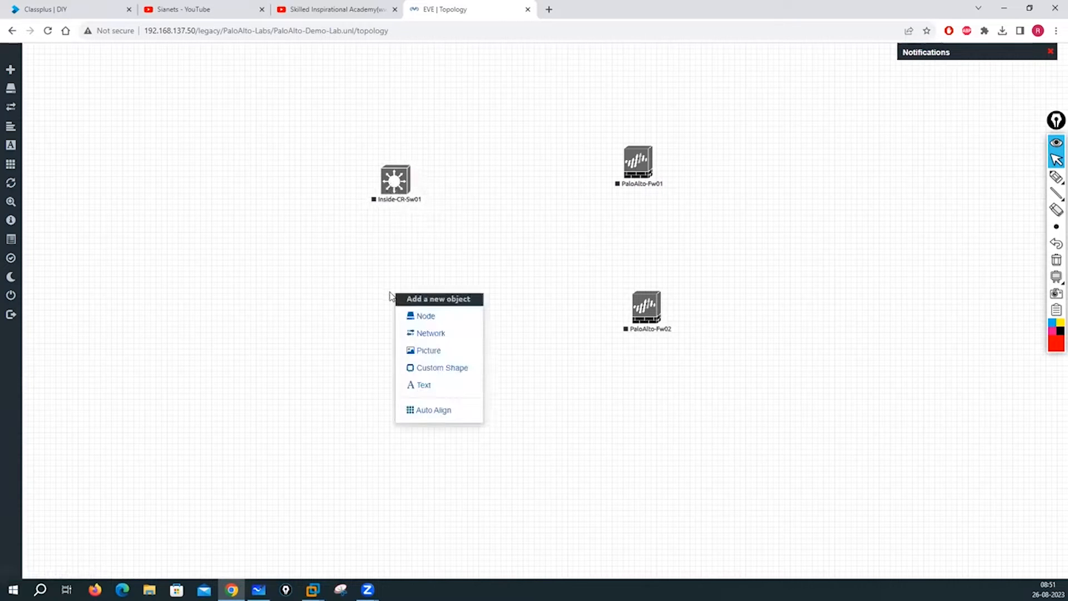
click(432, 313)
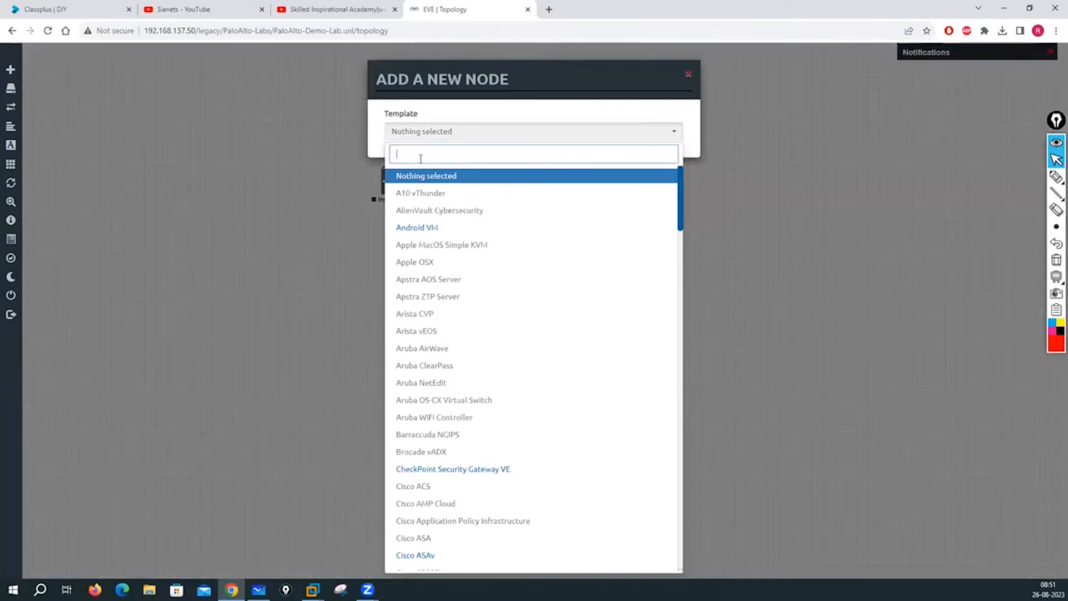
text(i)
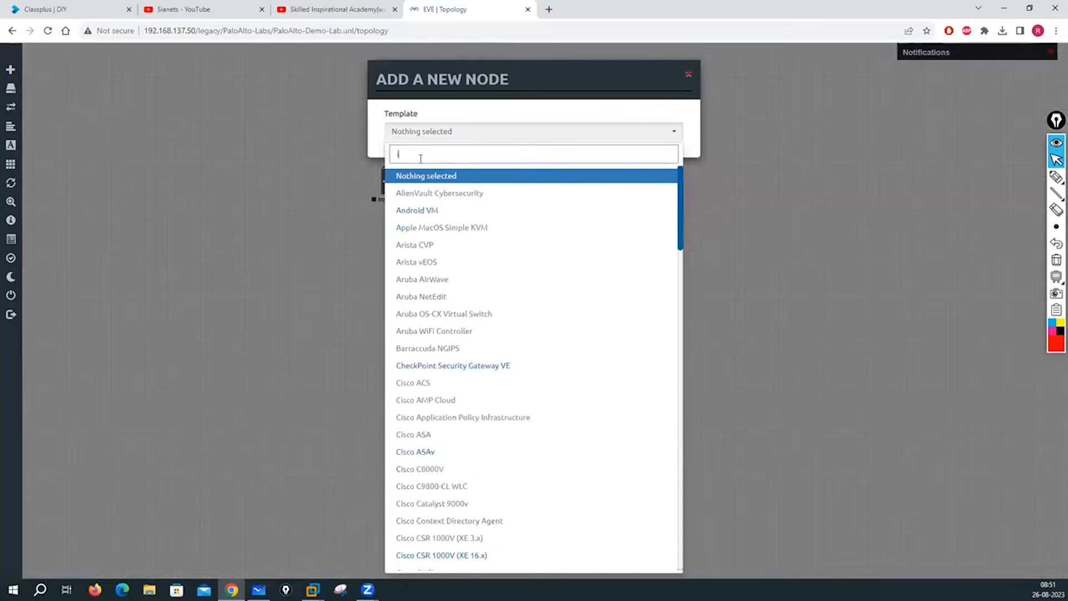
key(BackSpace)
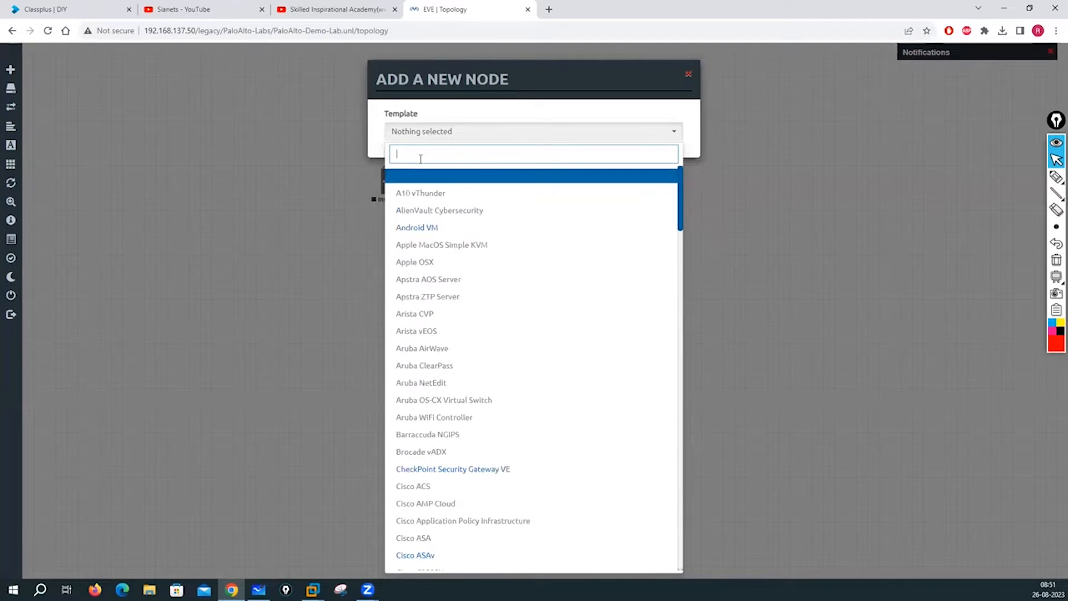
text(vios)
click(426, 195)
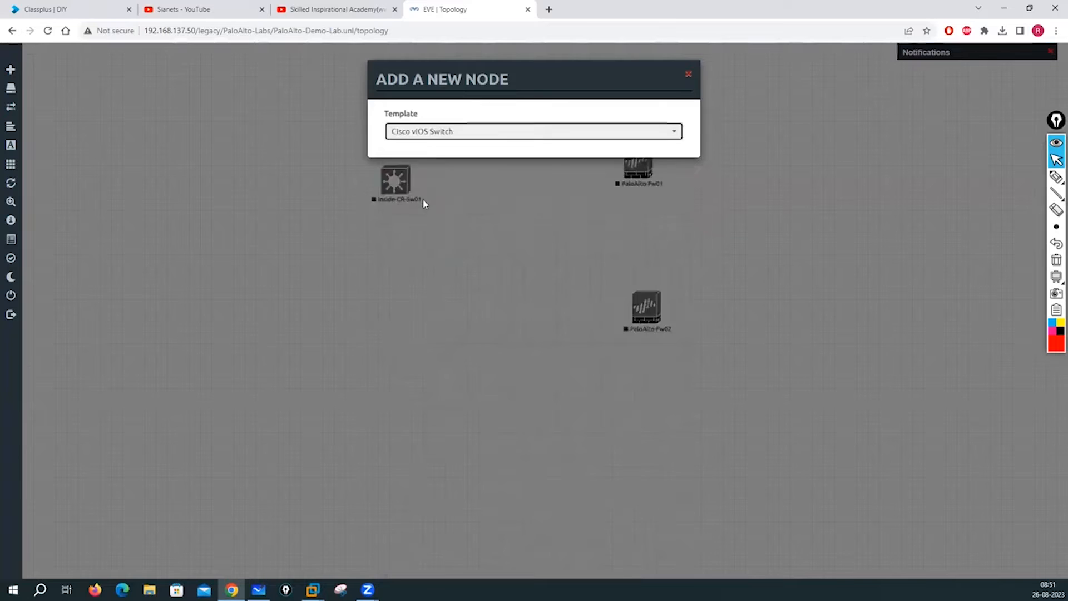
click(422, 226)
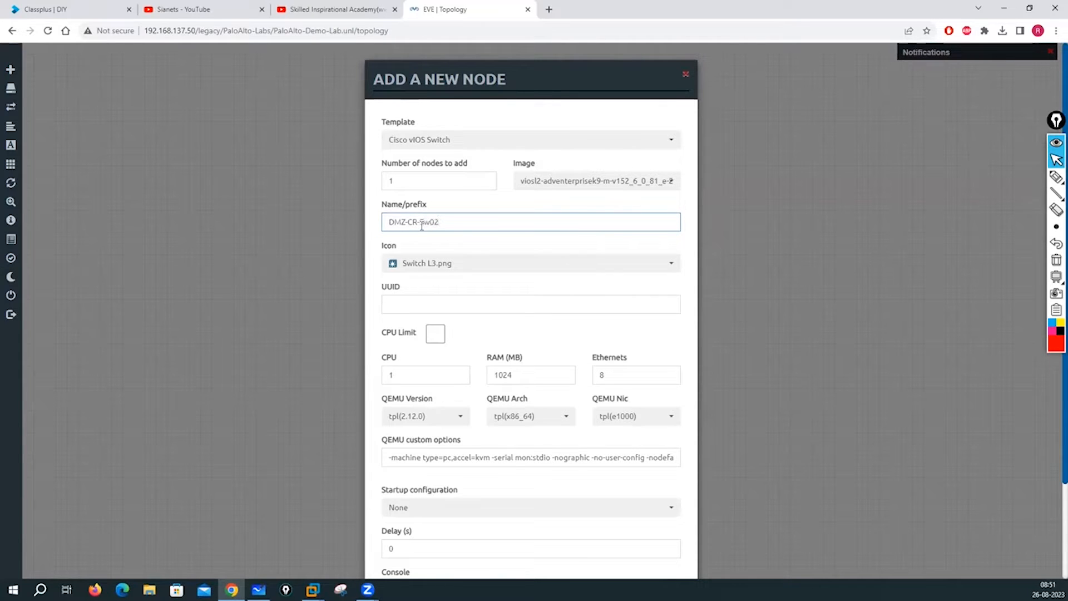
scroll(449, 328, down, 2)
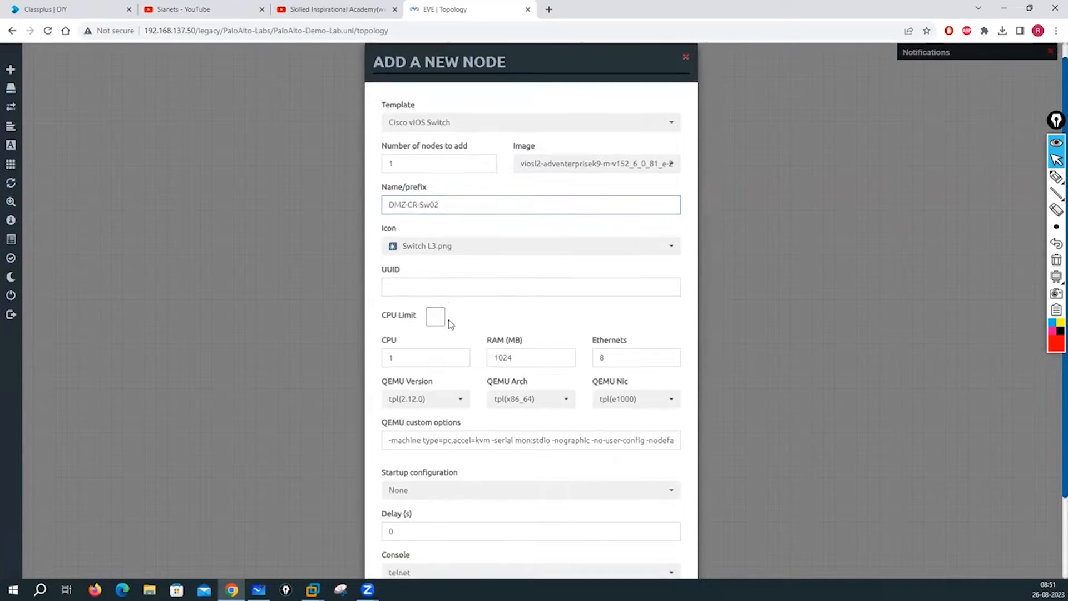
click(472, 543)
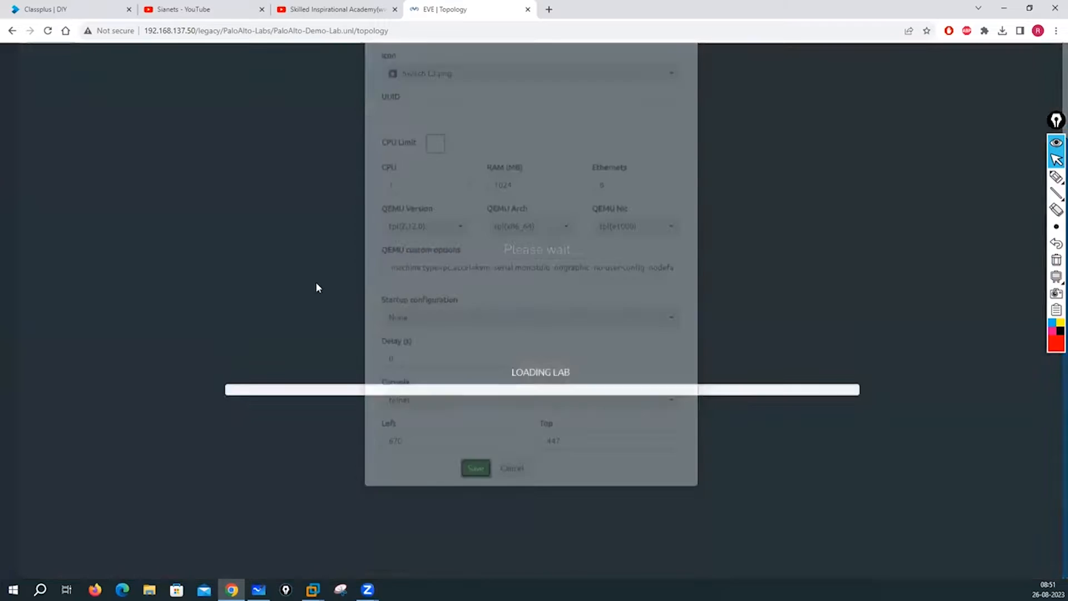
- Spread the four nodes into a wide rectangle, with Inside-CR-Sw01 opposite PaloAlto-Fw01 and DMZ-CR-Sw02 opposite PaloAlto-Fw02
drag(359, 325, 465, 329)
drag(401, 179, 454, 179)
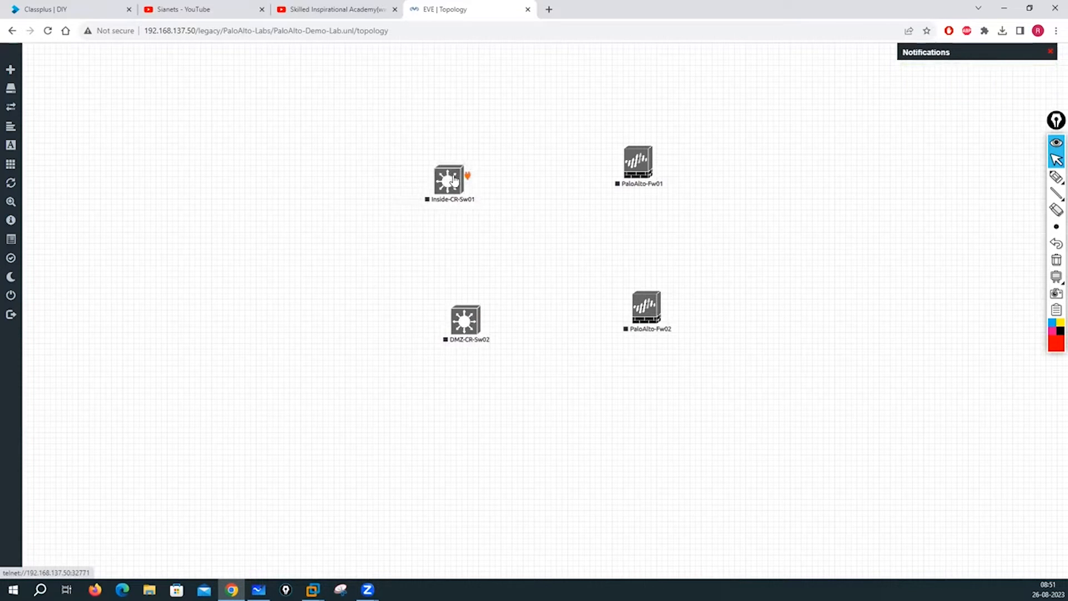
drag(654, 168, 666, 141)
drag(647, 307, 657, 381)
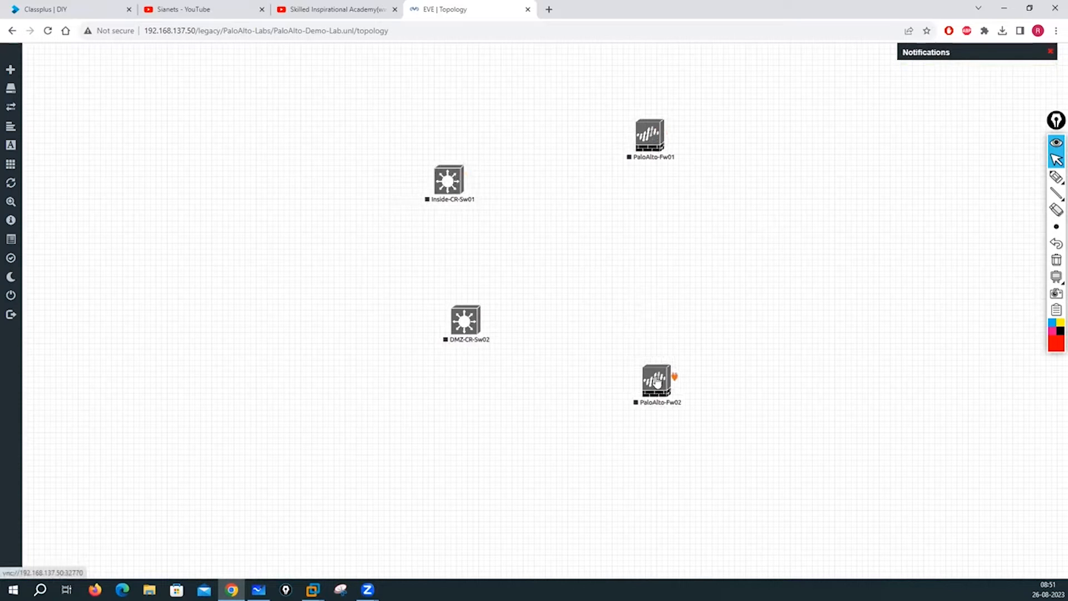
drag(456, 185, 436, 139)
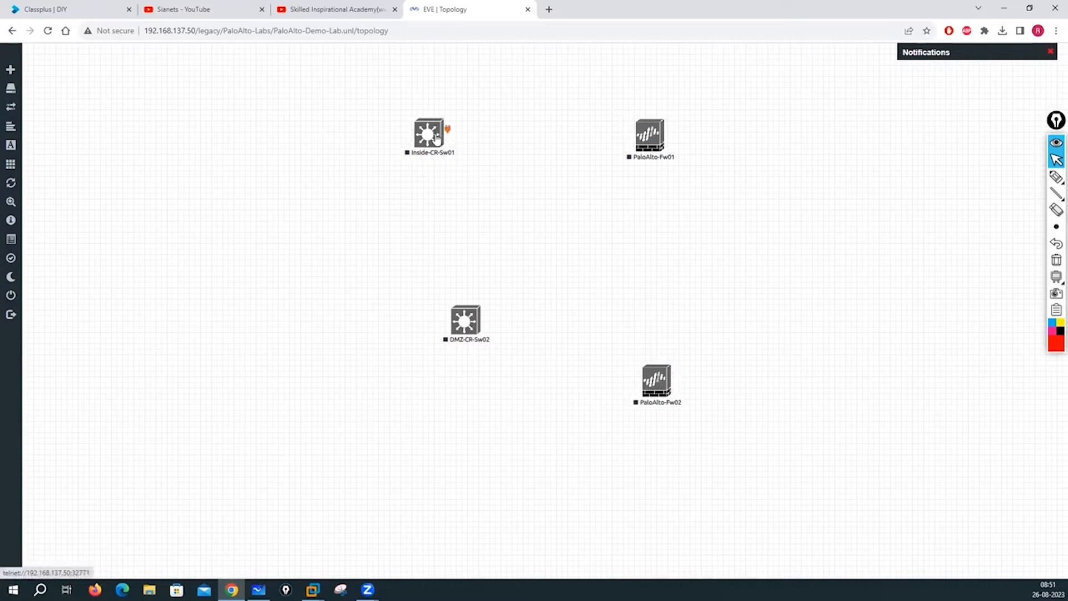
drag(448, 324, 344, 386)
drag(427, 137, 345, 150)
drag(435, 138, 360, 140)
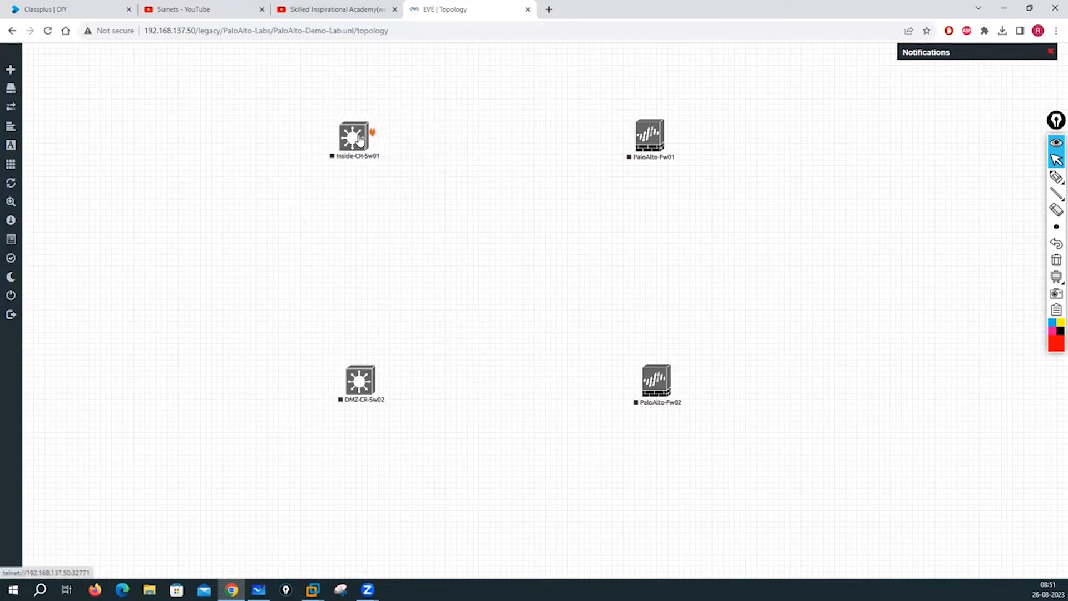
- Set up a new Windows node with the win-10ENT image and name it Test-PC01
right_click(202, 221)
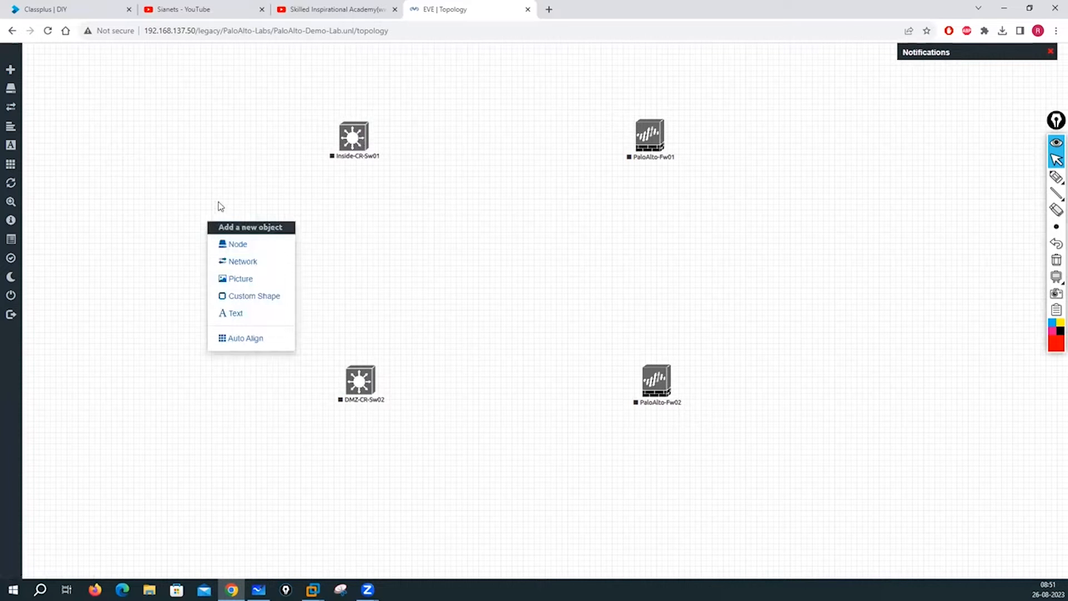
click(237, 244)
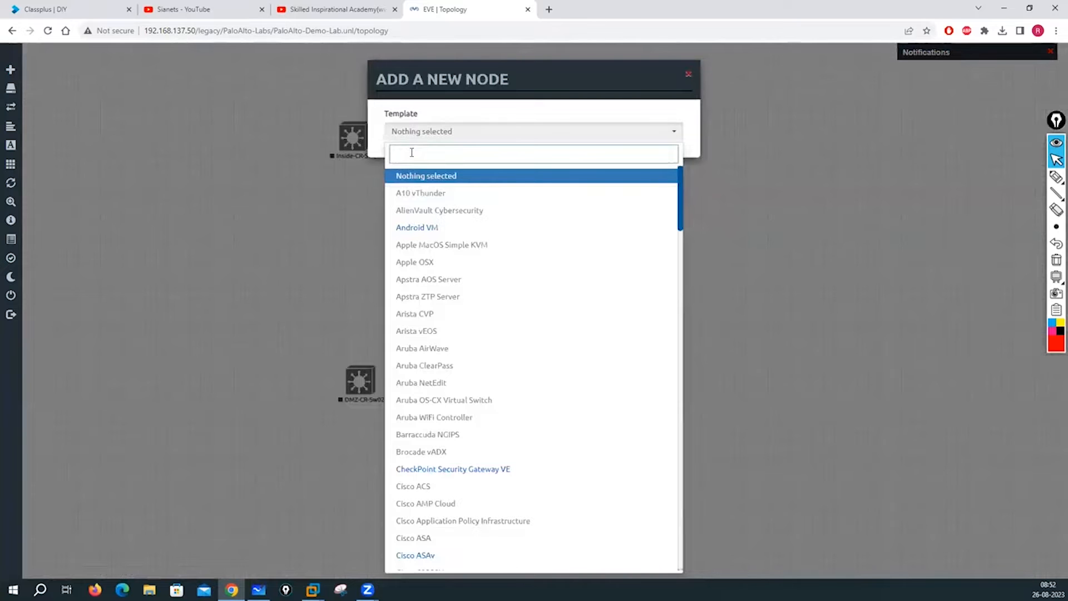
text(wi)
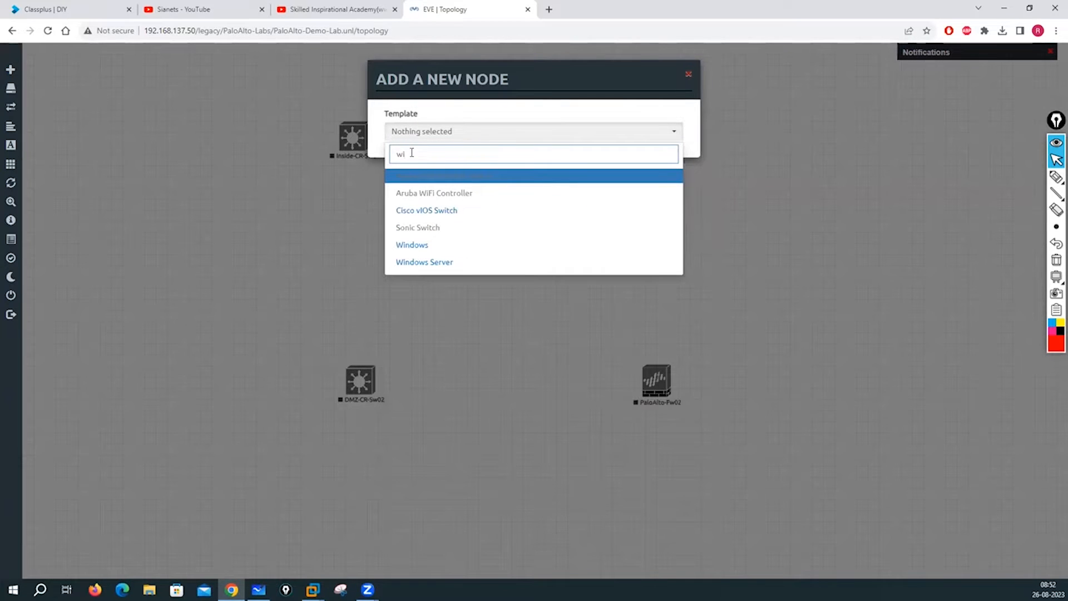
click(412, 245)
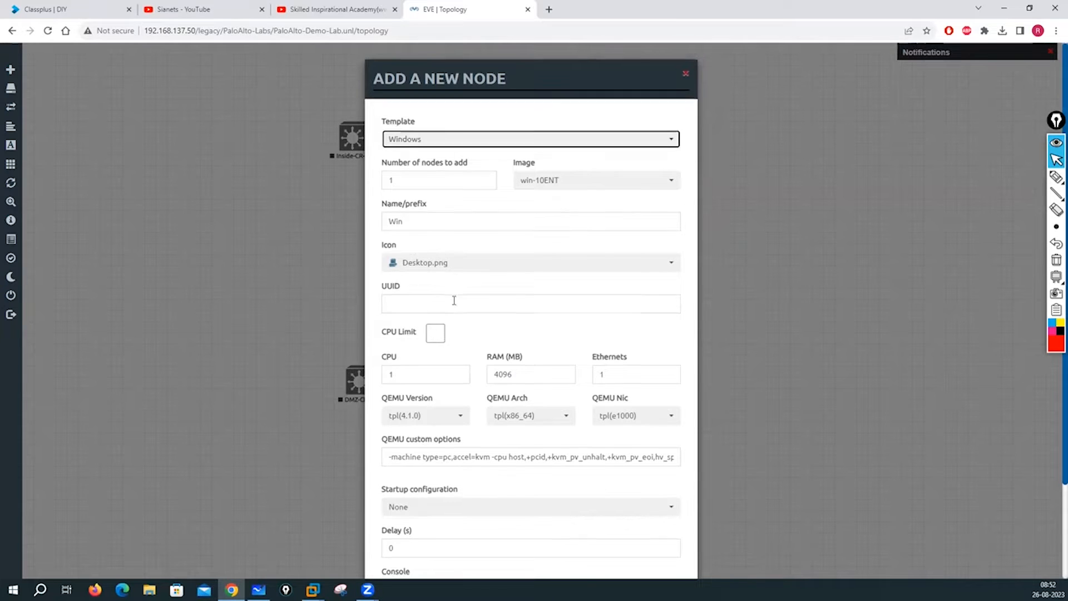
scroll(454, 301, down, 3)
click(423, 115)
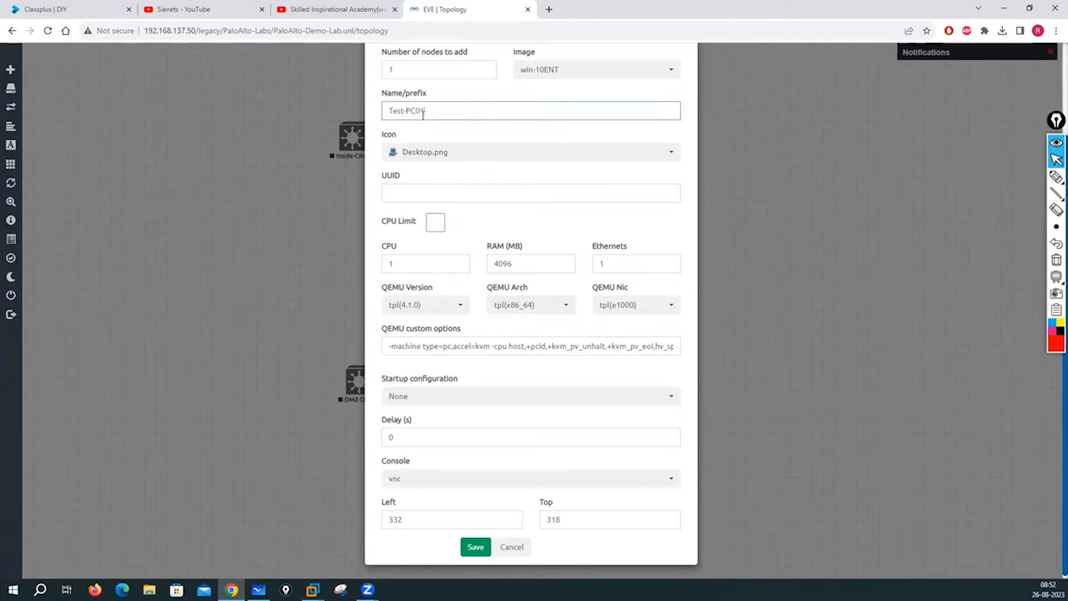
text(Test-PC01)
- Give Test-PC01 the Desktop4.png icon, save the node and place it to the left of Inside-CR-Sw01
click(672, 152)
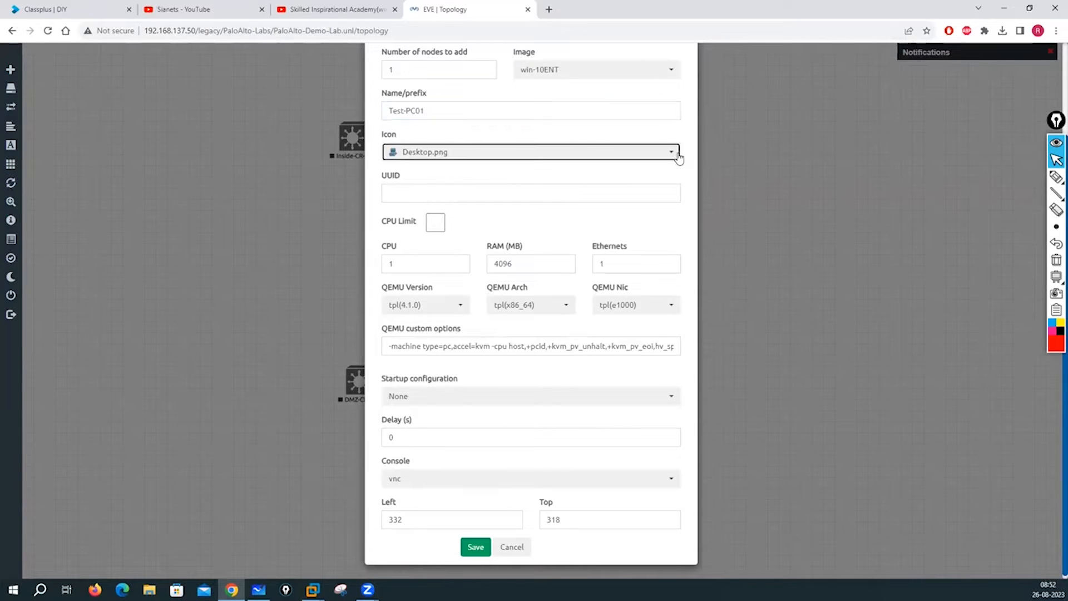
scroll(456, 201, down, 3)
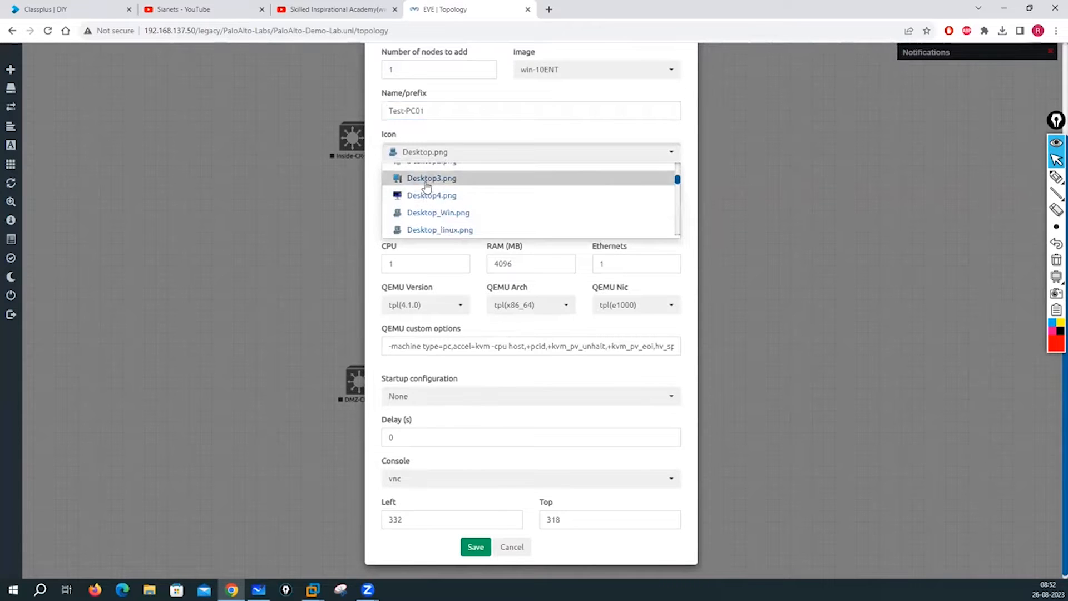
click(424, 196)
click(475, 545)
drag(226, 234, 131, 138)
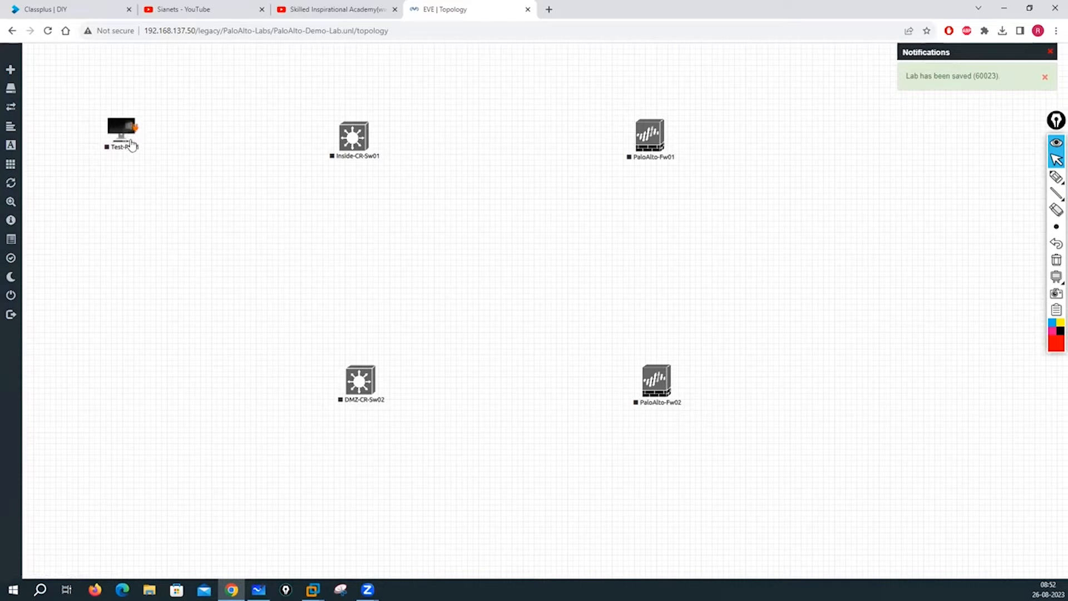
right_click(152, 247)
click(176, 265)
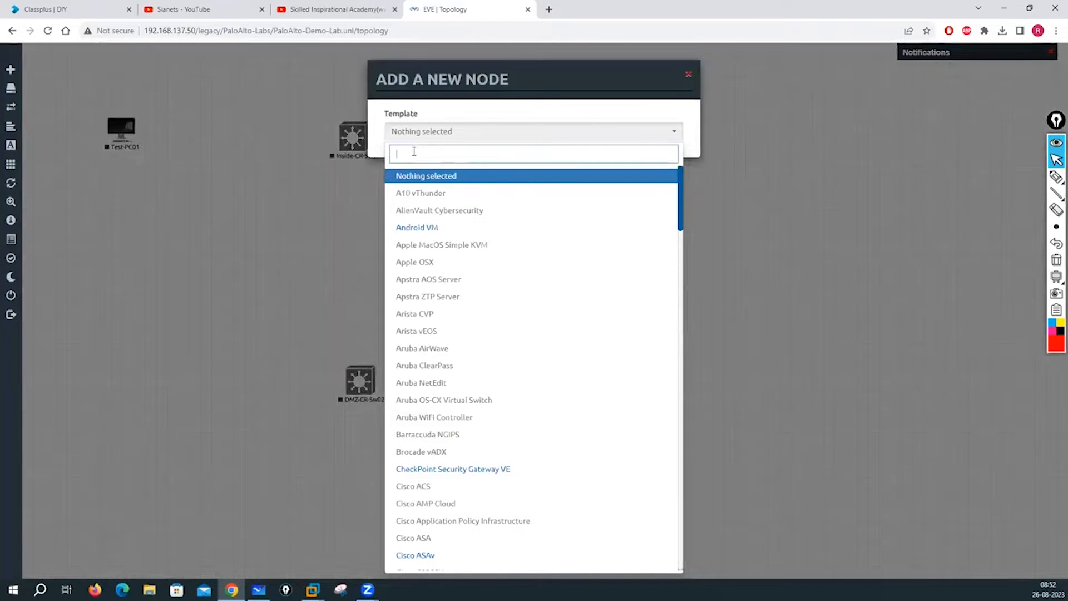
text(linu)
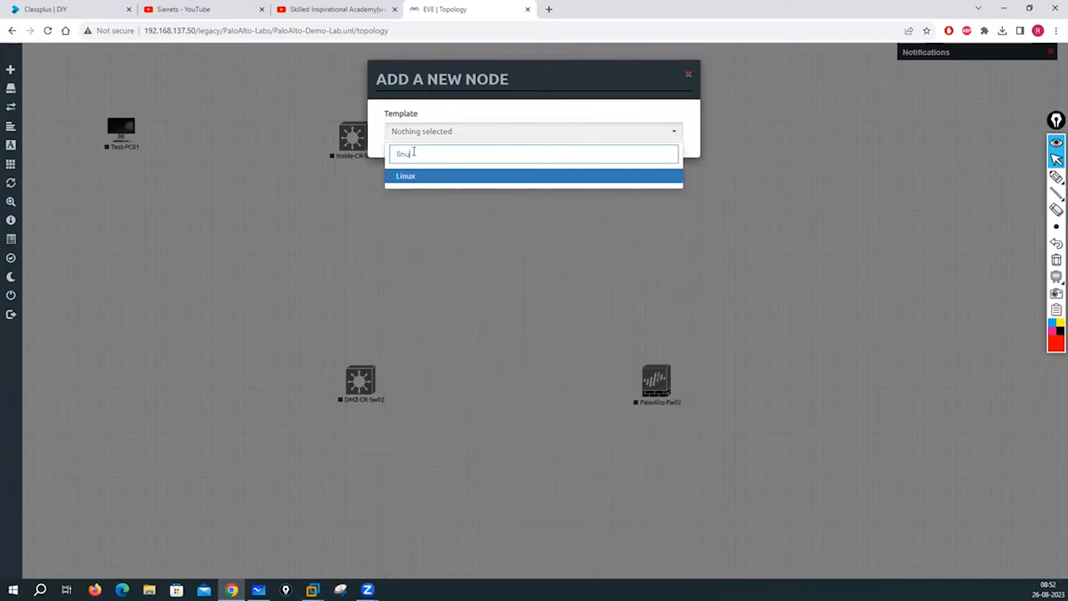
click(405, 176)
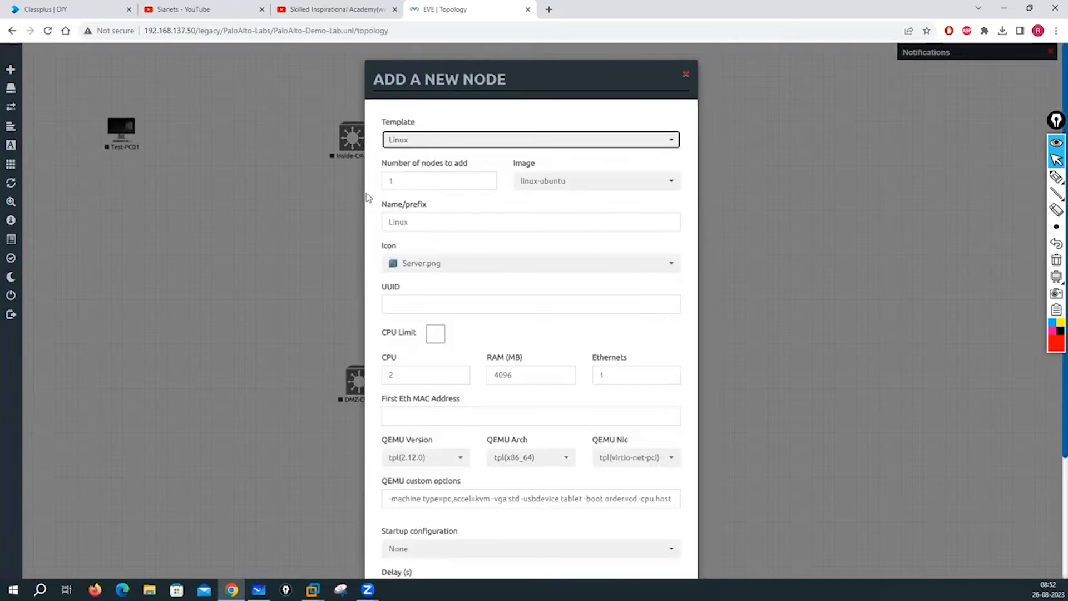
drag(547, 193, 547, 186)
click(546, 184)
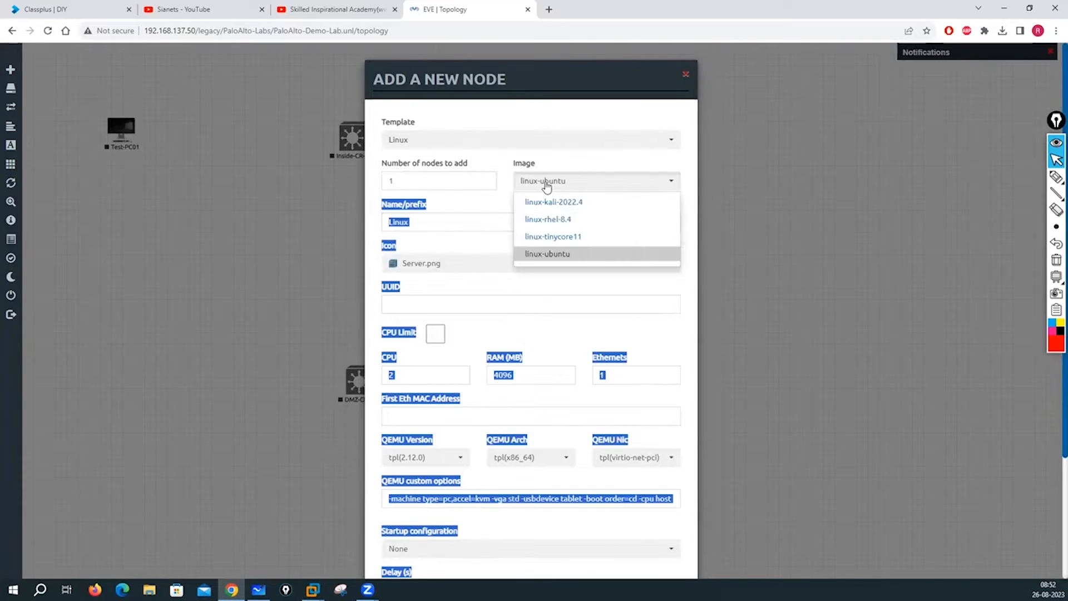
click(550, 240)
click(506, 262)
click(538, 112)
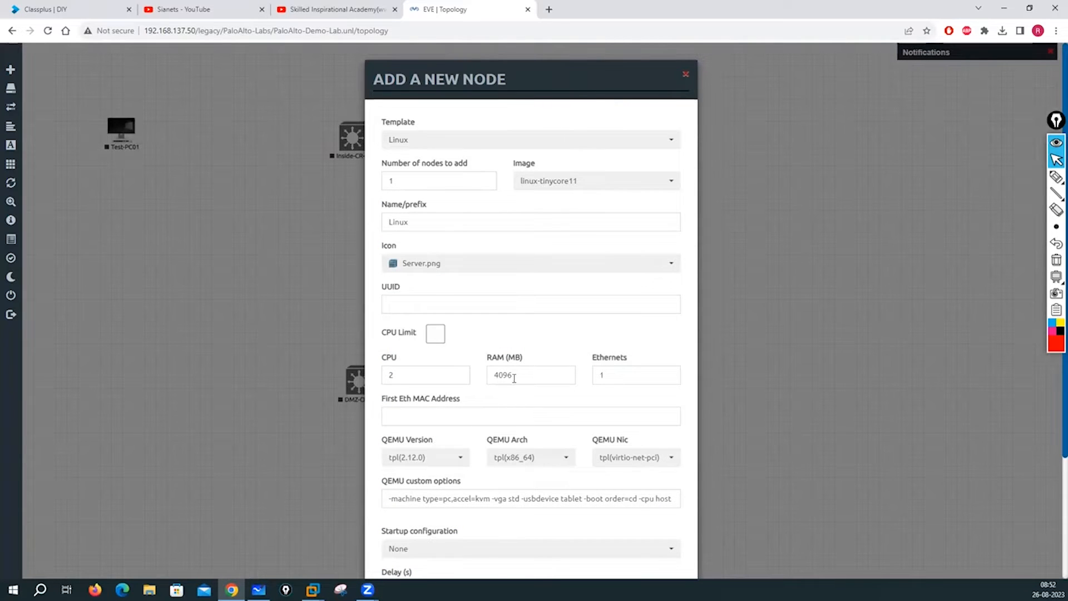
drag(518, 377, 462, 365)
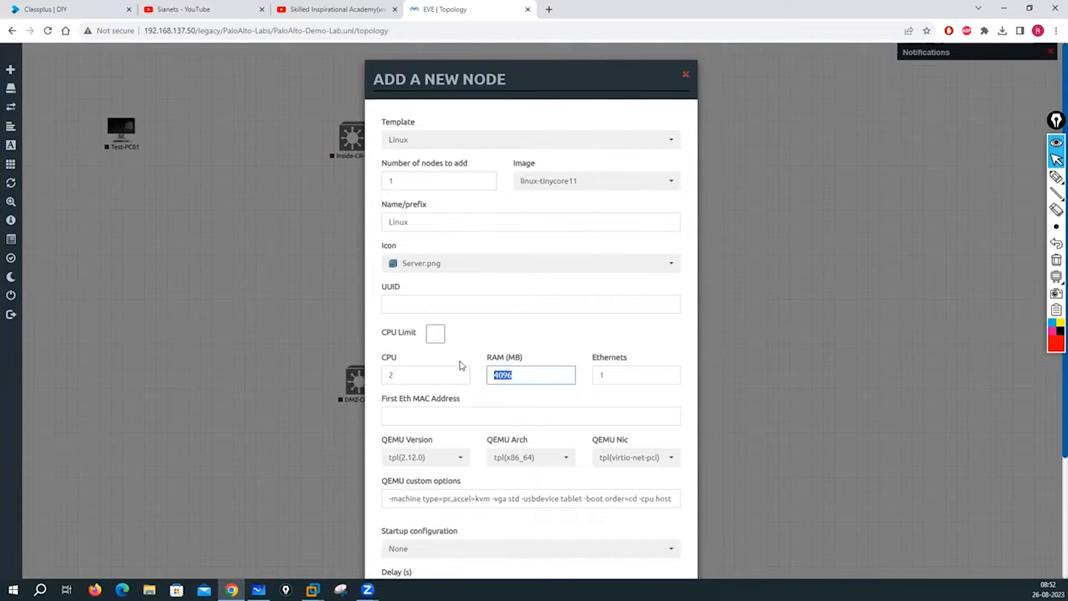
text(2048)
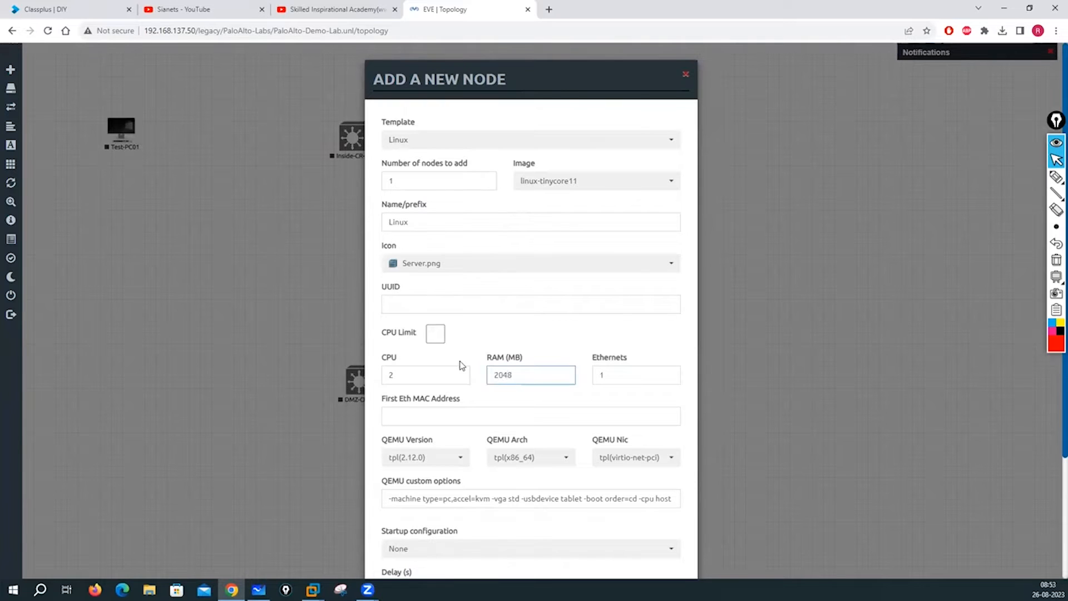
click(687, 74)
- Set up three new Cisco IOS 3725 (Dynamips) nodes with the name prefix DMZ-S0
right_click(175, 286)
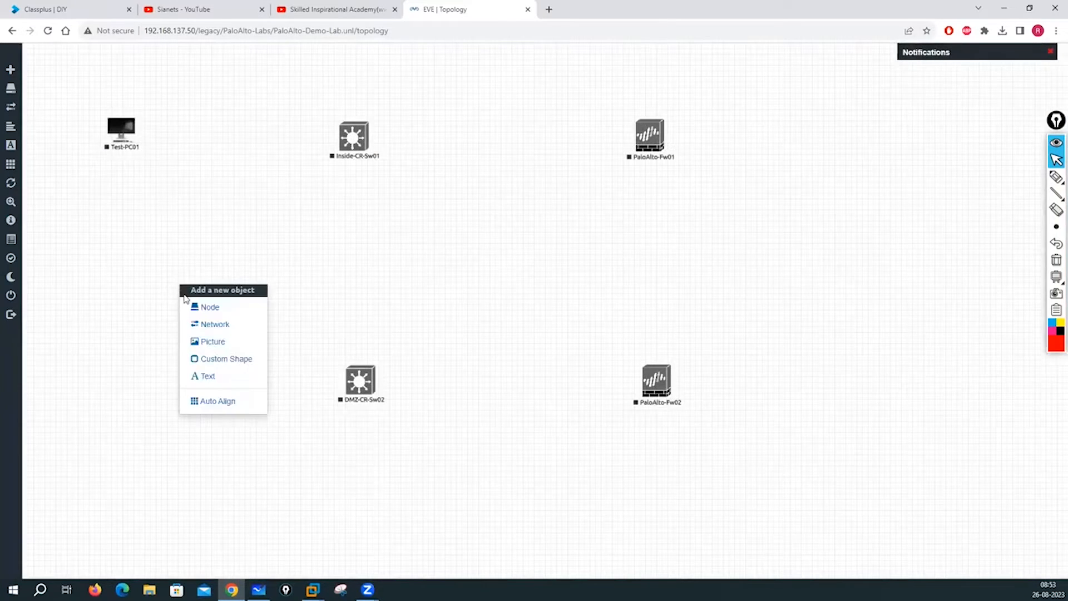
click(203, 317)
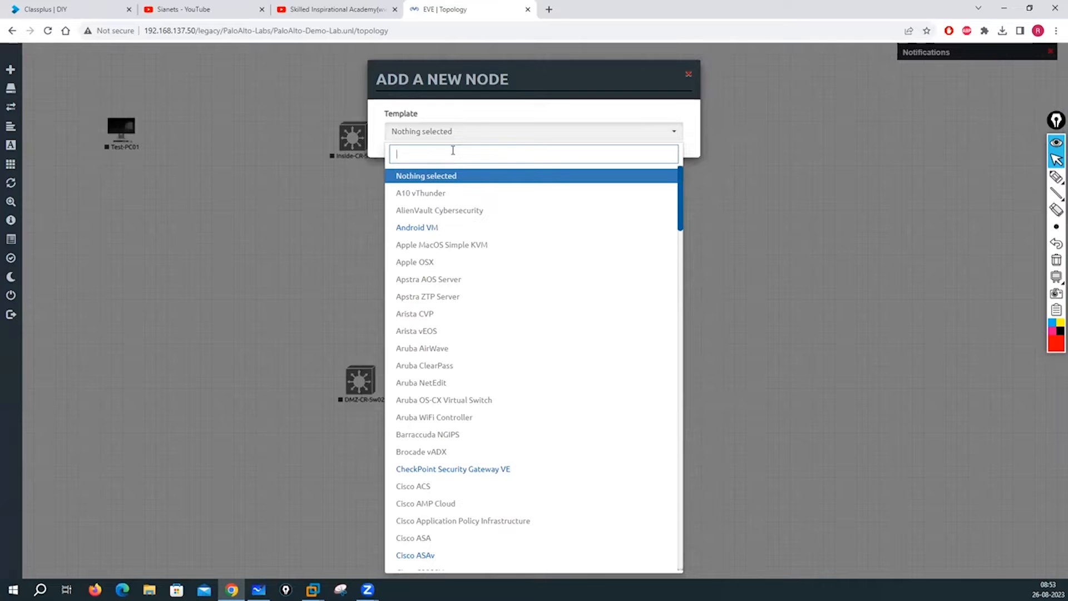
text(ios)
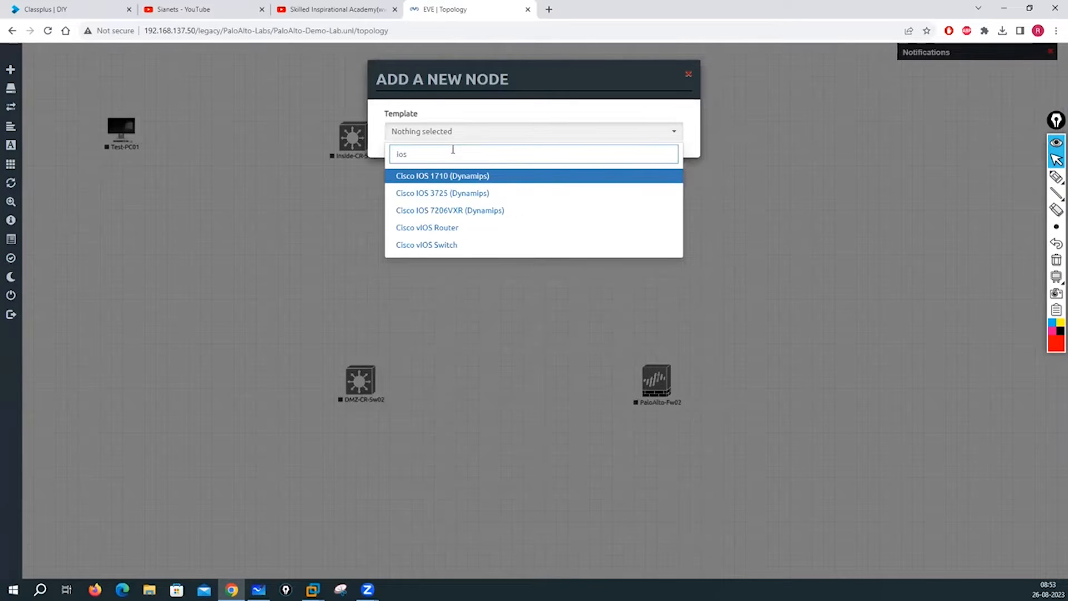
click(440, 193)
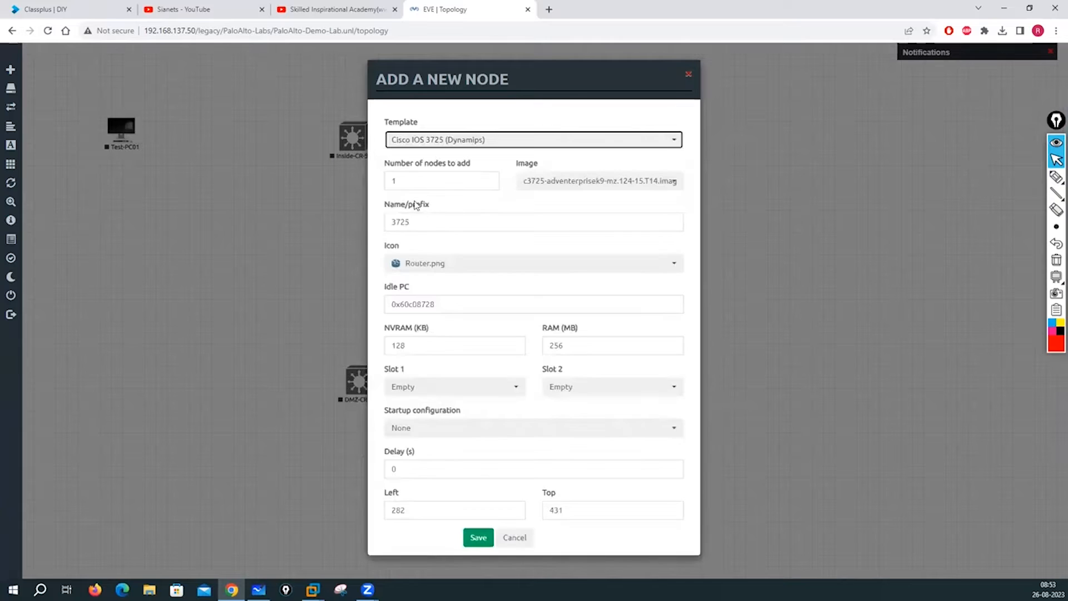
drag(416, 225, 362, 230)
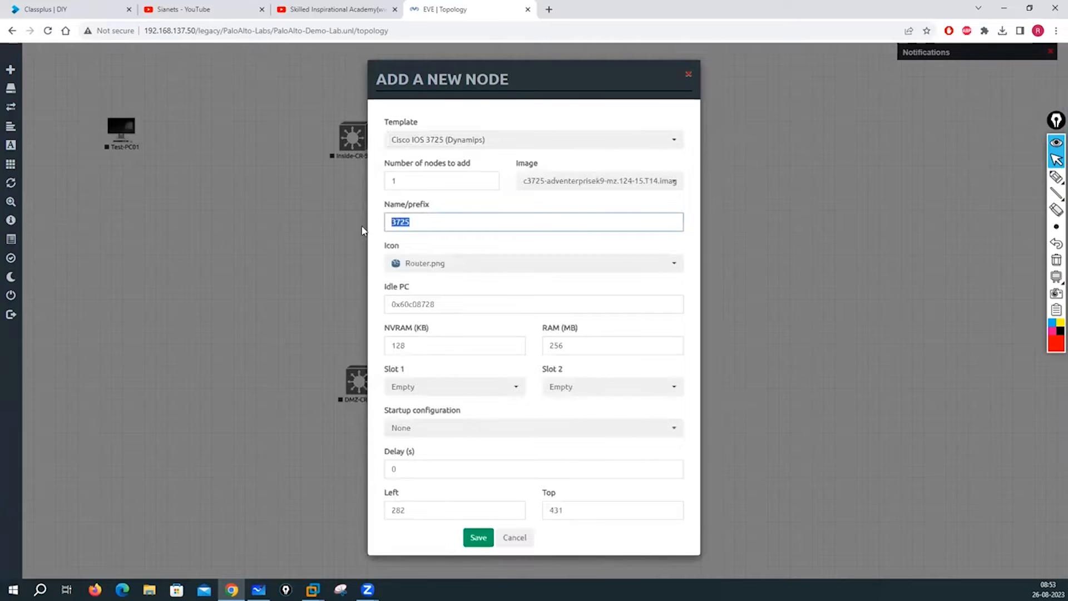
text(DMZ-S0)
click(448, 181)
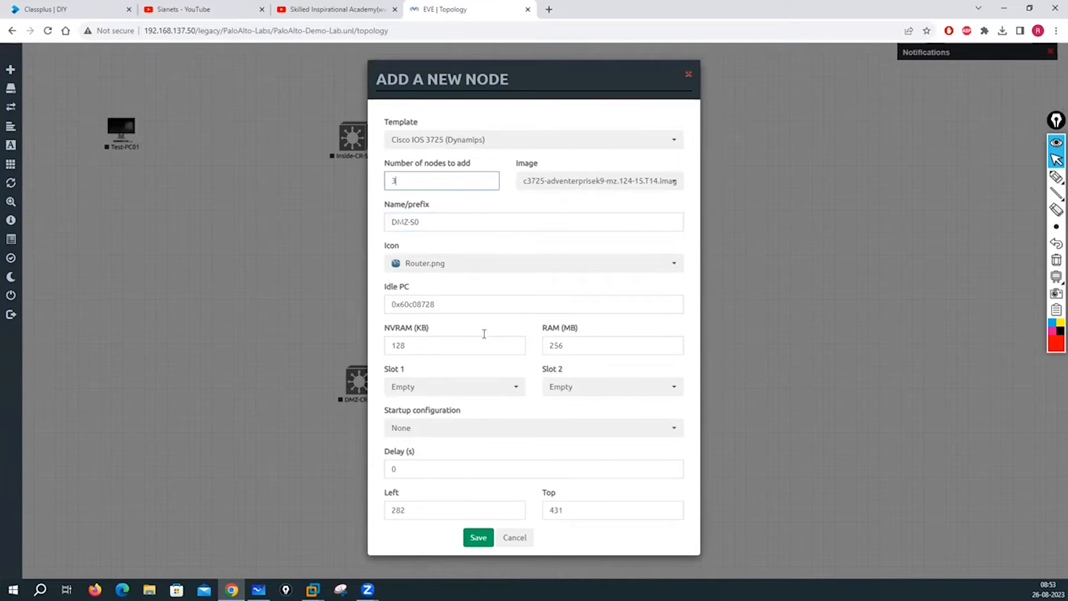
- Choose the Server_WEB.png icon for the new DMZ nodes
click(461, 270)
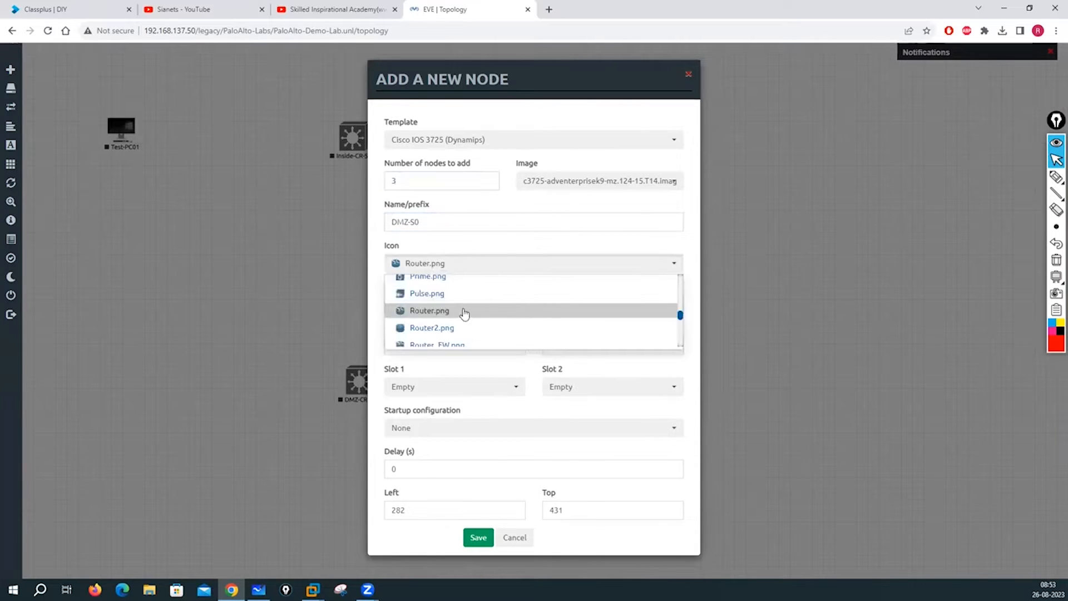
scroll(482, 326, down, 5)
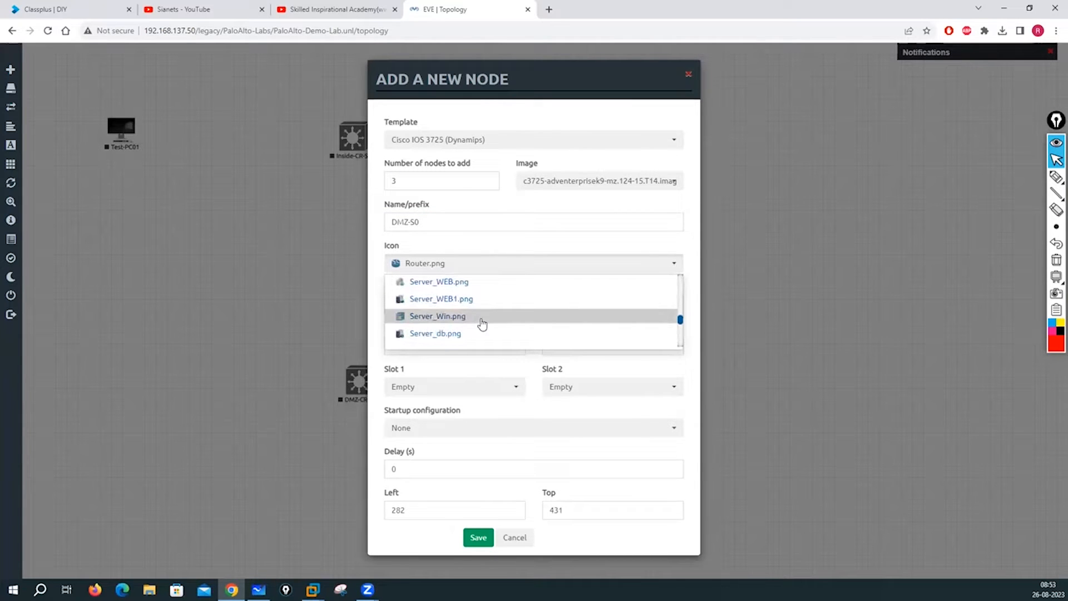
click(438, 284)
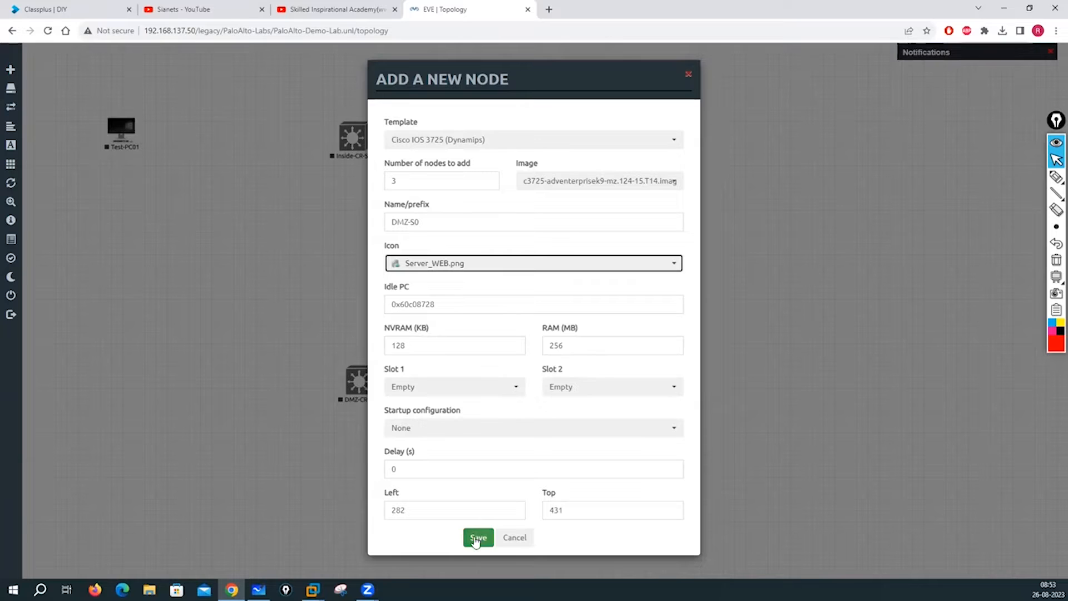
- Fit Slot 1 and Slot 2 of the DMZ nodes with NM-1FE-TX modules and save the nodes
click(515, 387)
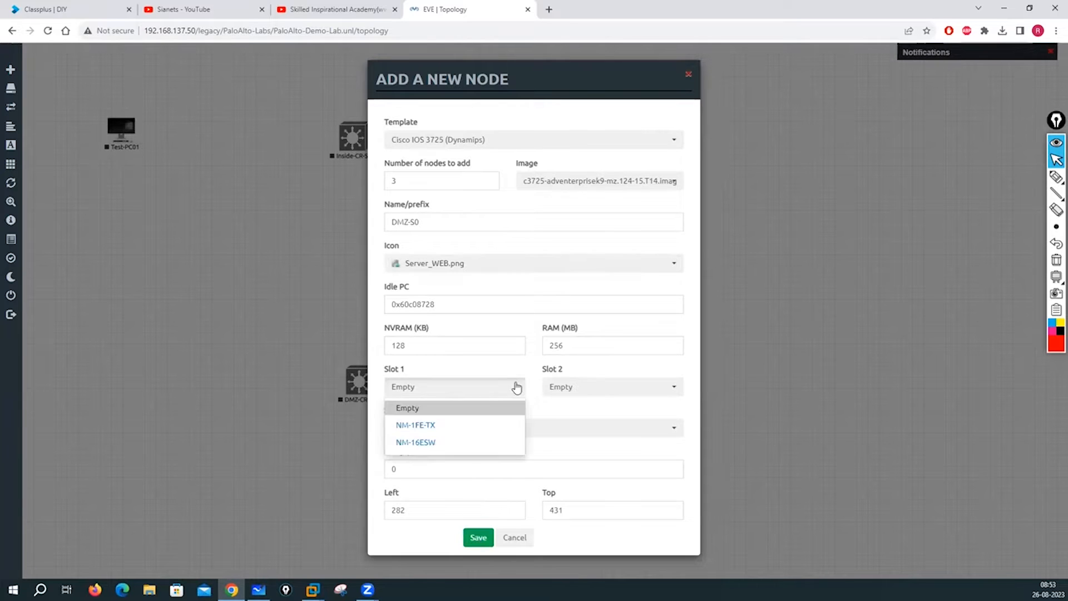
click(429, 427)
click(674, 388)
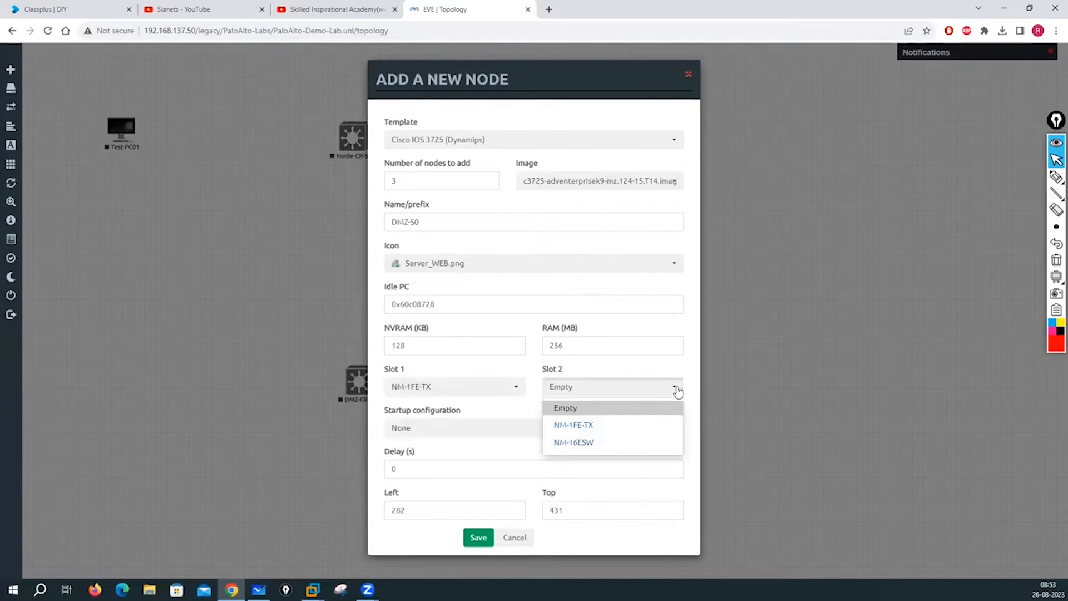
click(605, 425)
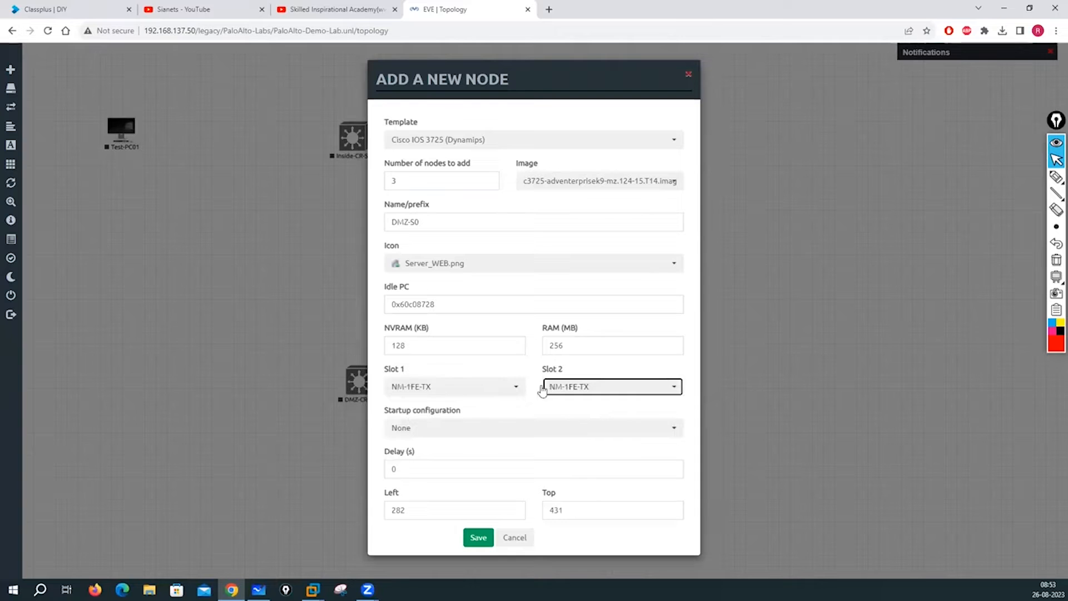
click(675, 388)
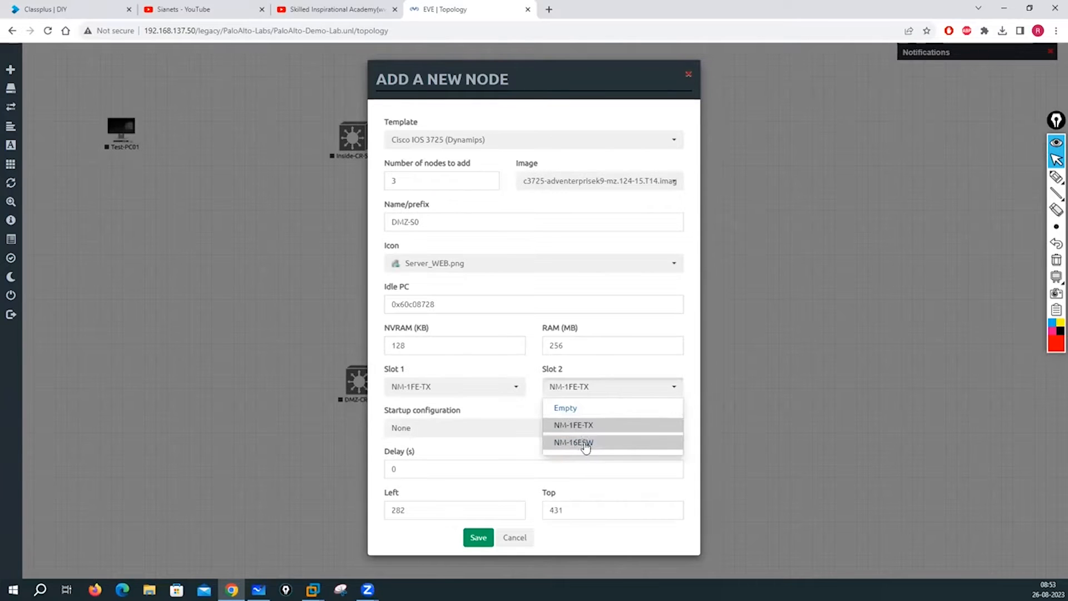
click(486, 434)
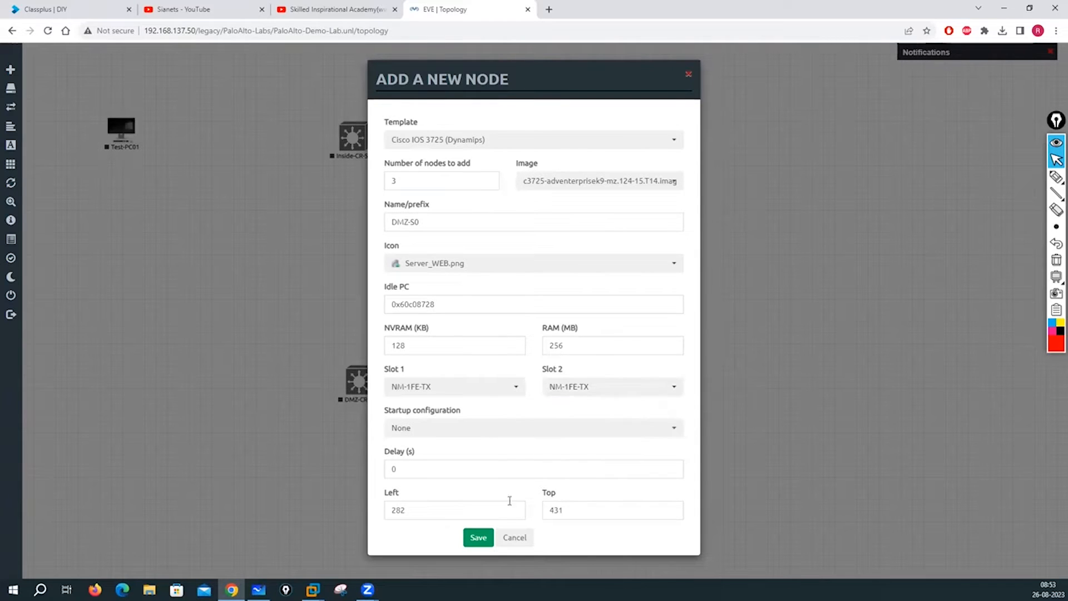
click(478, 537)
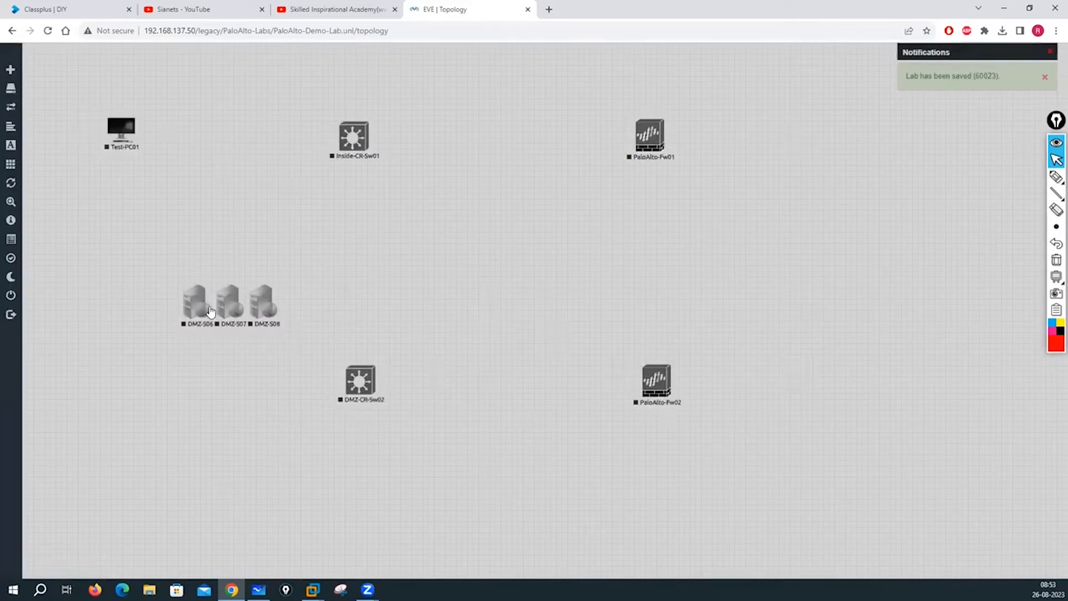
- Arrange the three DMZ servers one below another in a loose arc to the left of DMZ-CR-Sw02, under Test-PC01
drag(210, 312, 133, 320)
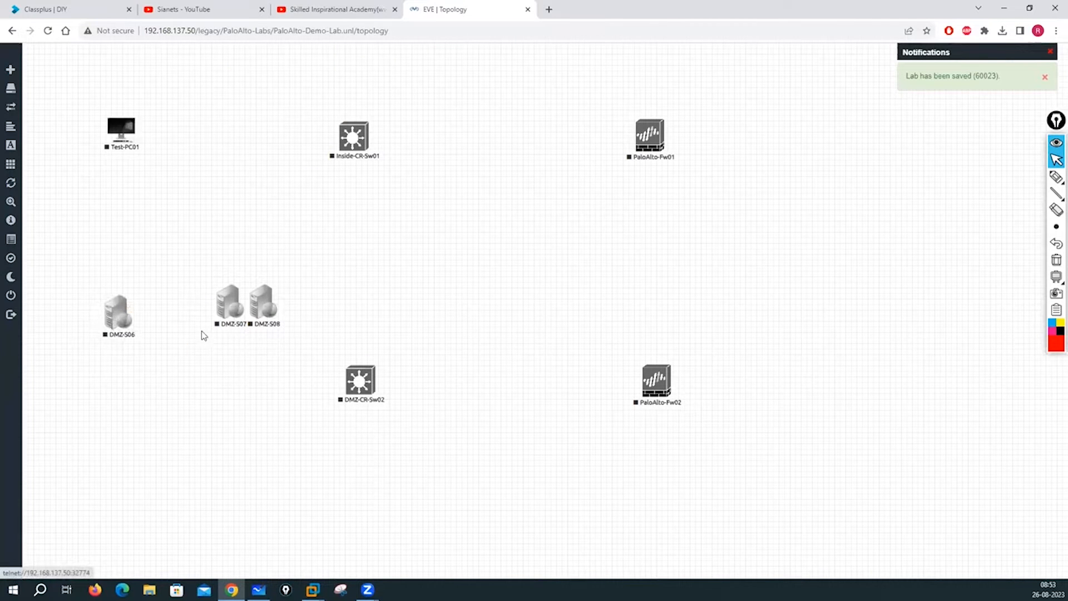
drag(228, 305, 127, 389)
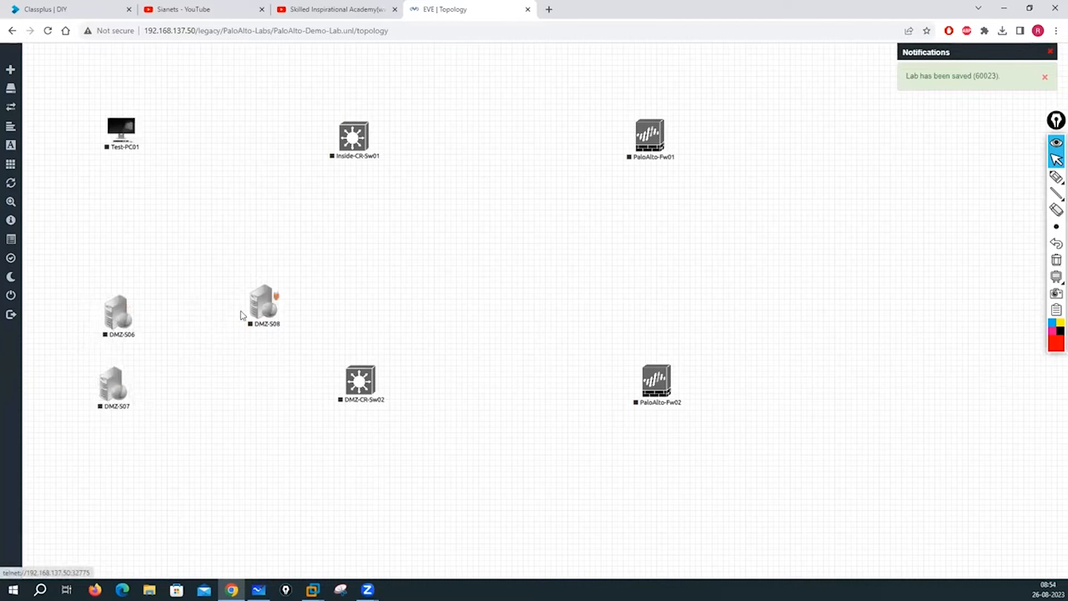
drag(257, 308, 103, 504)
drag(104, 396, 102, 429)
drag(114, 315, 68, 361)
drag(105, 424, 56, 449)
drag(114, 499, 164, 490)
click(74, 359)
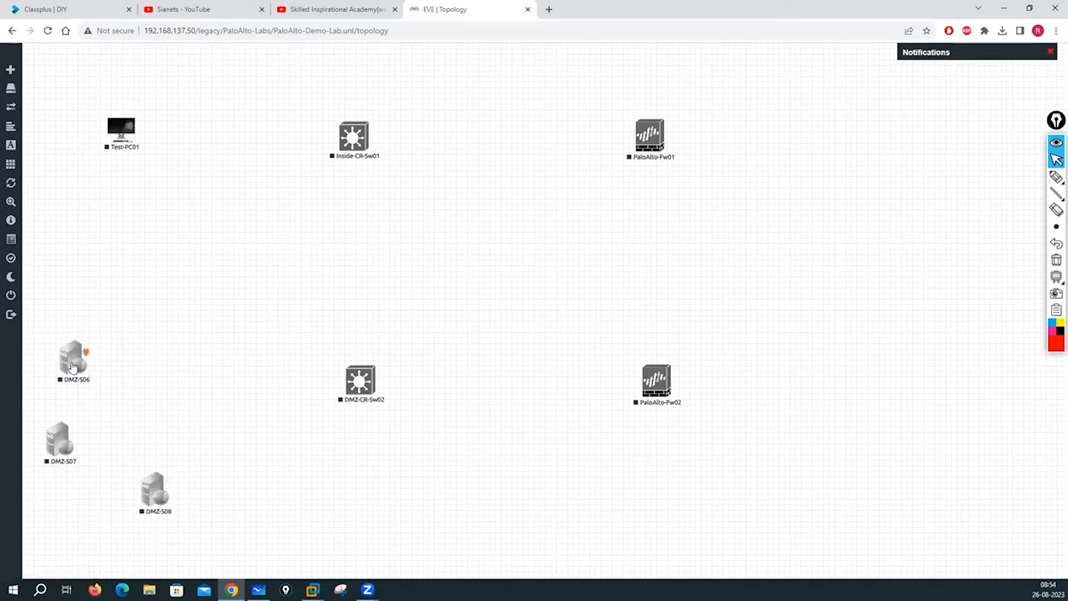
drag(58, 437, 98, 426)
drag(72, 360, 118, 349)
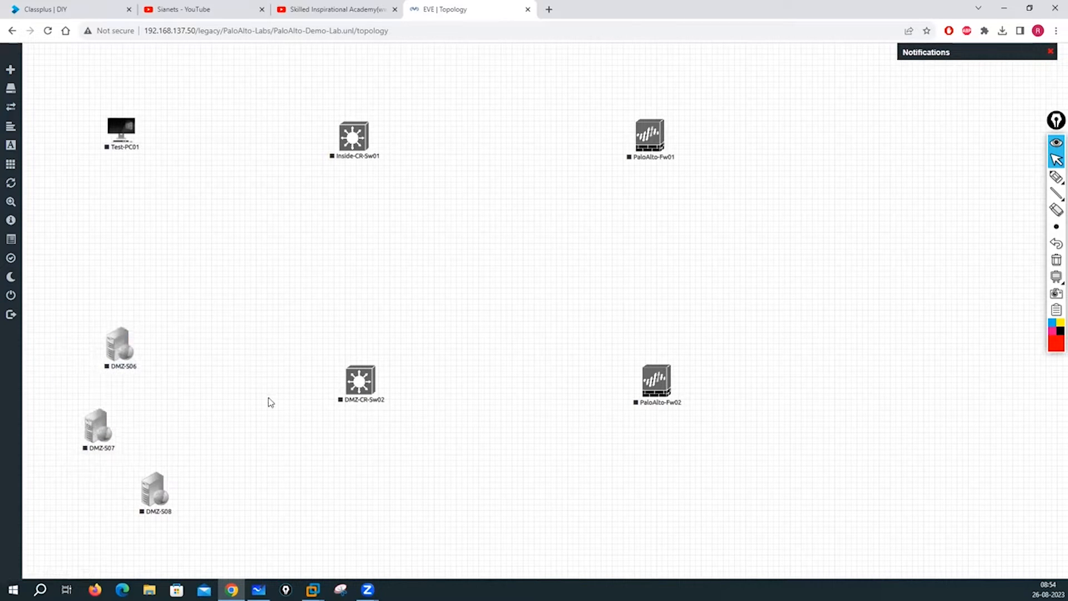
- Rename the uppermost DMZ server, DMZ-S06, as DMZ-S01 and save the node
right_click(127, 356)
click(171, 483)
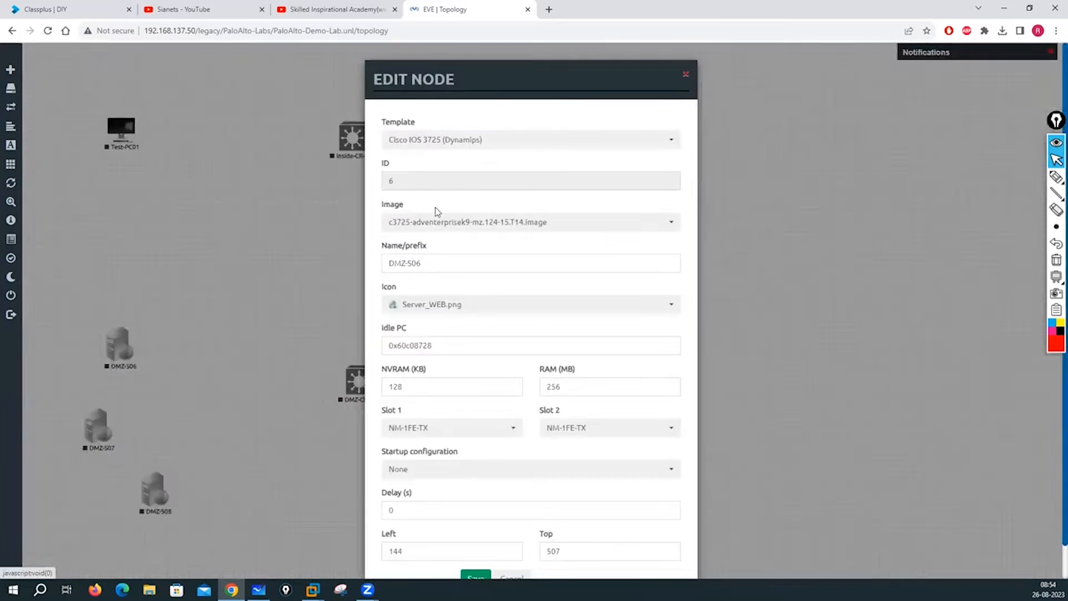
click(432, 263)
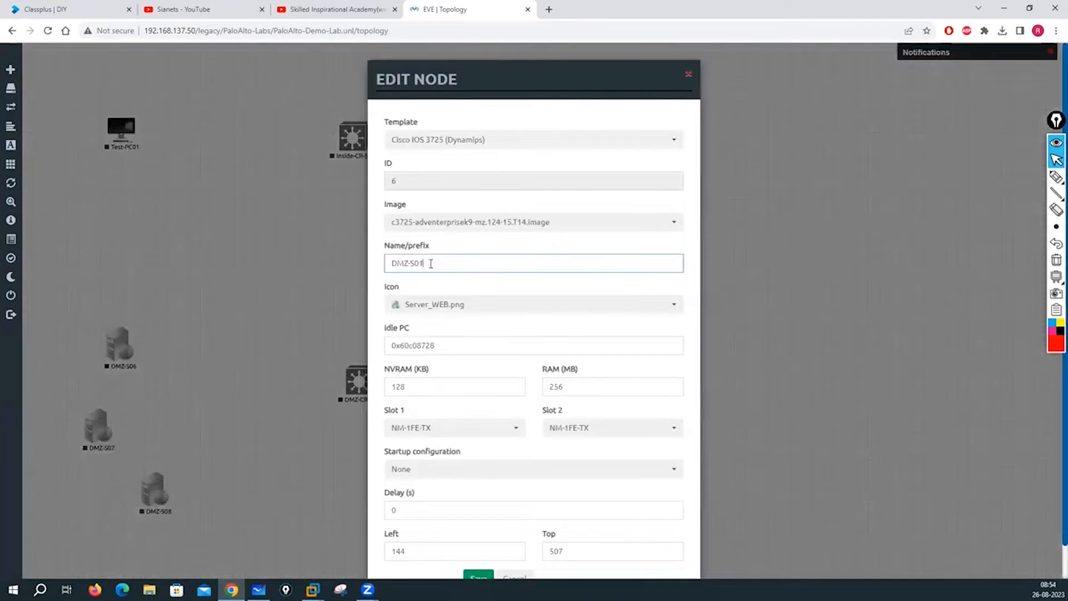
scroll(482, 442, down, 2)
click(483, 546)
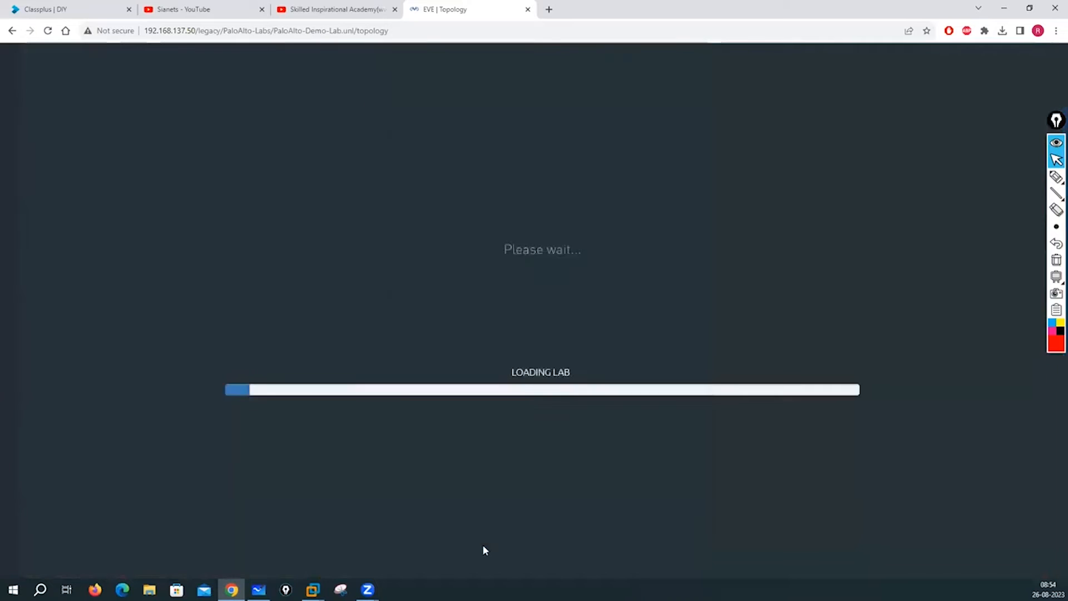
- Rename the middle DMZ server, DMZ-S07, as DMZ-S02 and save the node
right_click(107, 423)
click(134, 545)
click(428, 263)
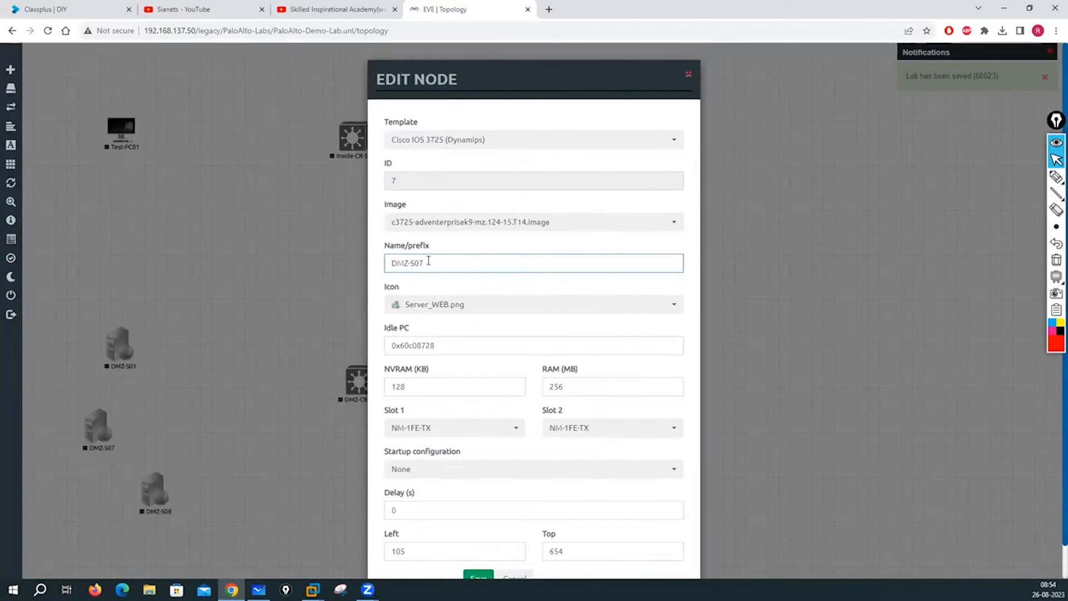
text(2)
scroll(501, 372, down, 1)
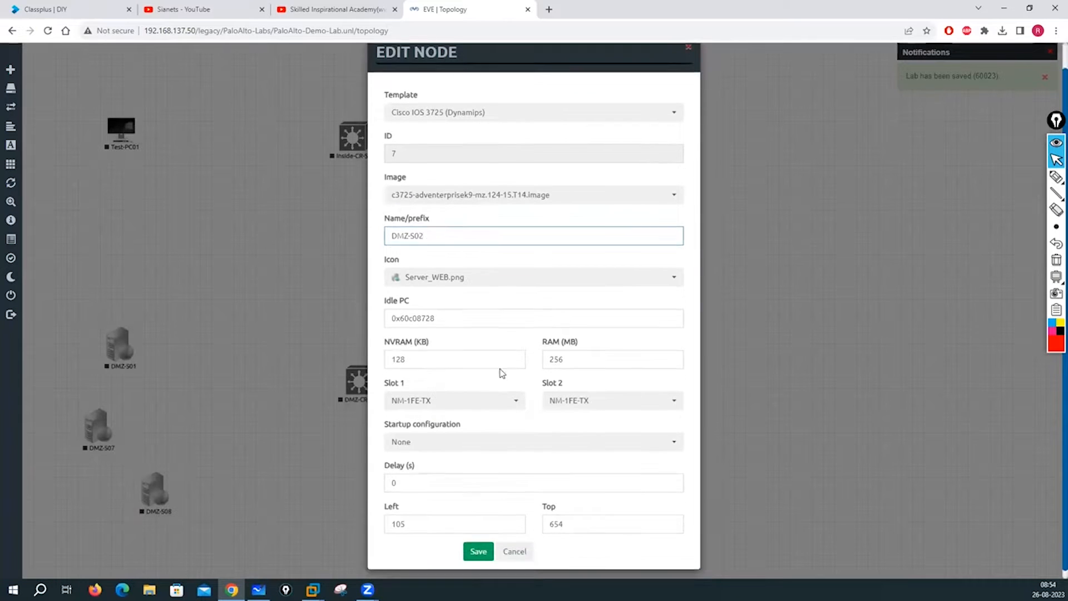
click(478, 545)
- Rename the lowest DMZ server, DMZ-S08, as DMZ-S03, save the node and dismiss the notifications
right_click(152, 489)
click(188, 546)
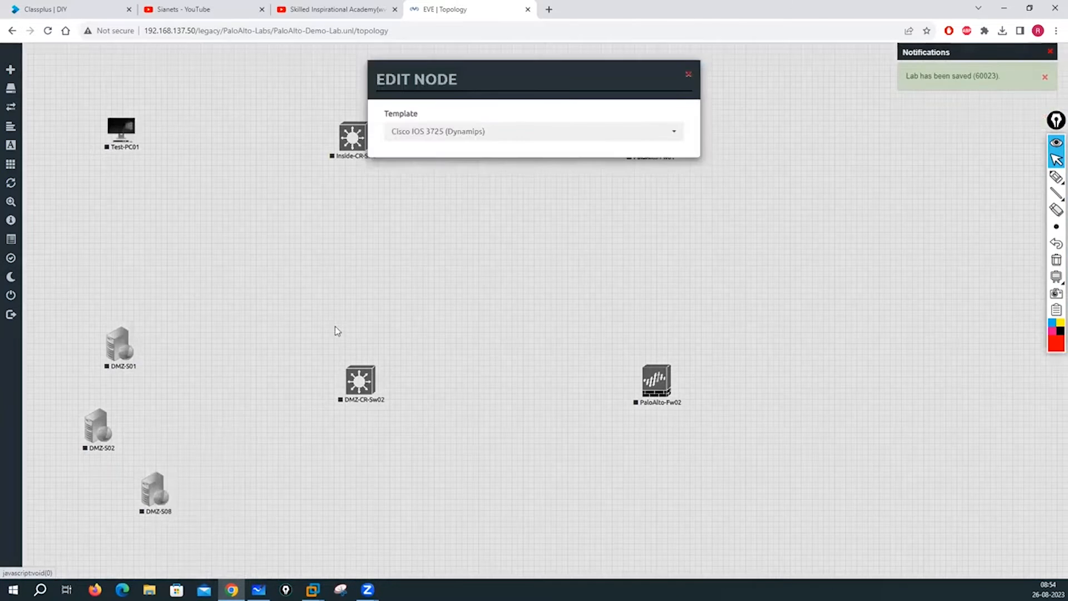
click(423, 257)
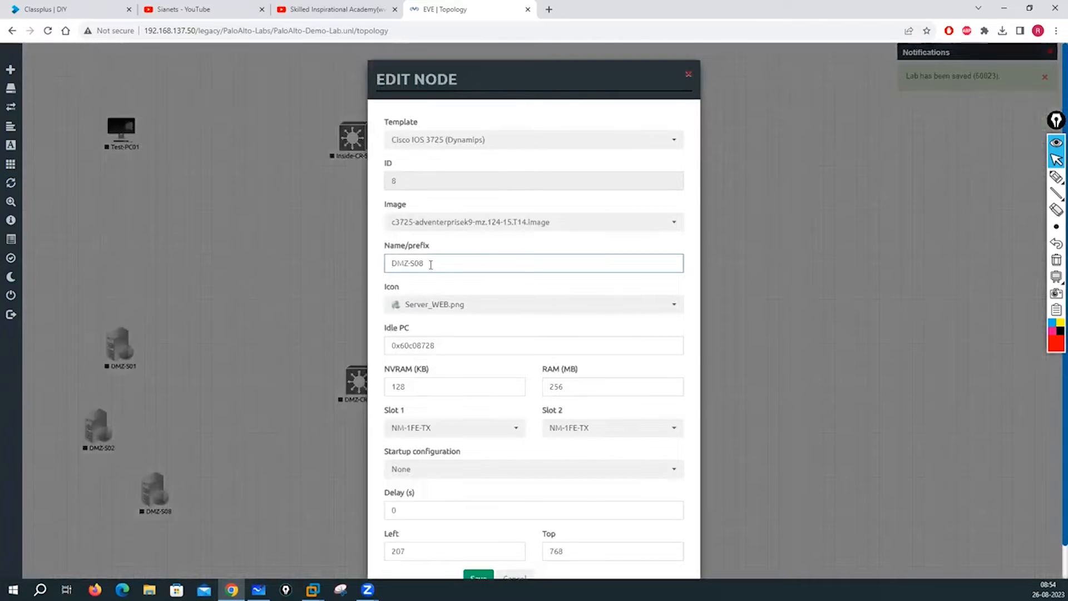
text(3)
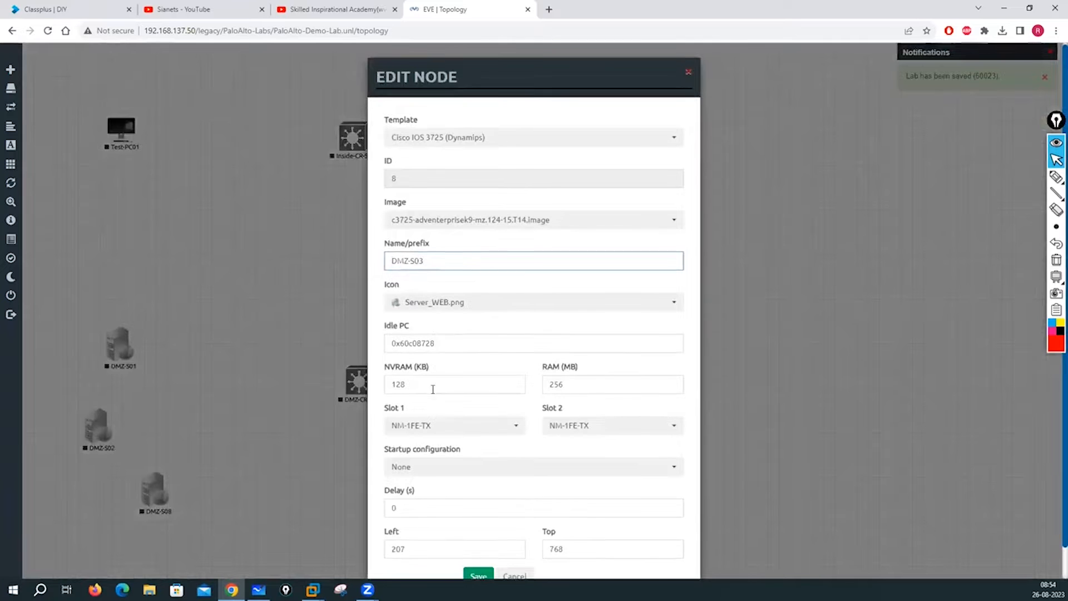
scroll(431, 384, down, 1)
click(477, 543)
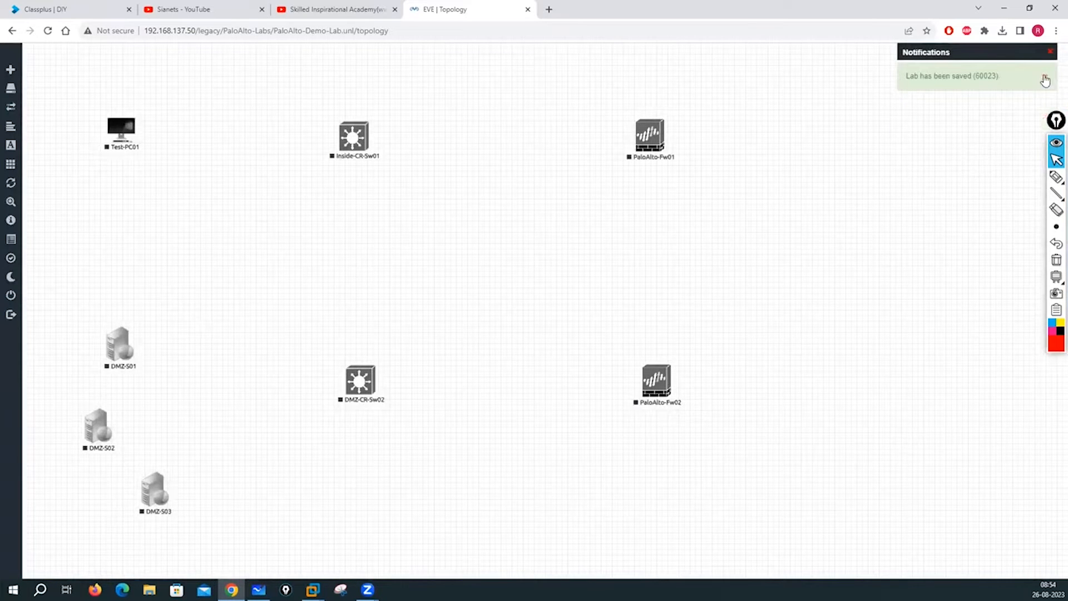
click(1049, 52)
click(1034, 80)
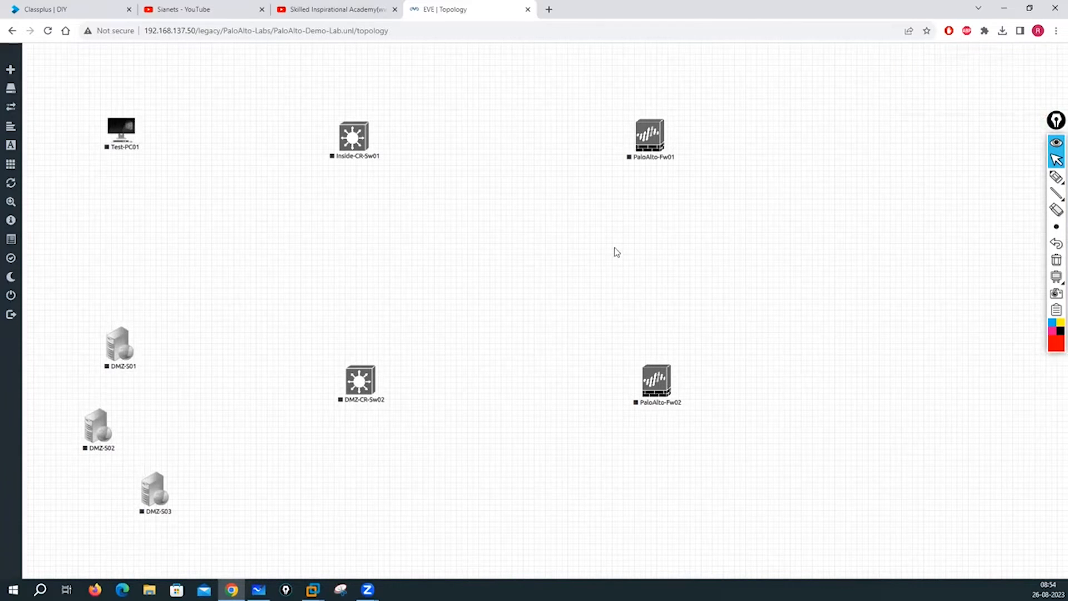
- Add one Cisco vIOS Router node named R1-Edge to the right of PaloAlto-Fw01
right_click(817, 191)
click(853, 204)
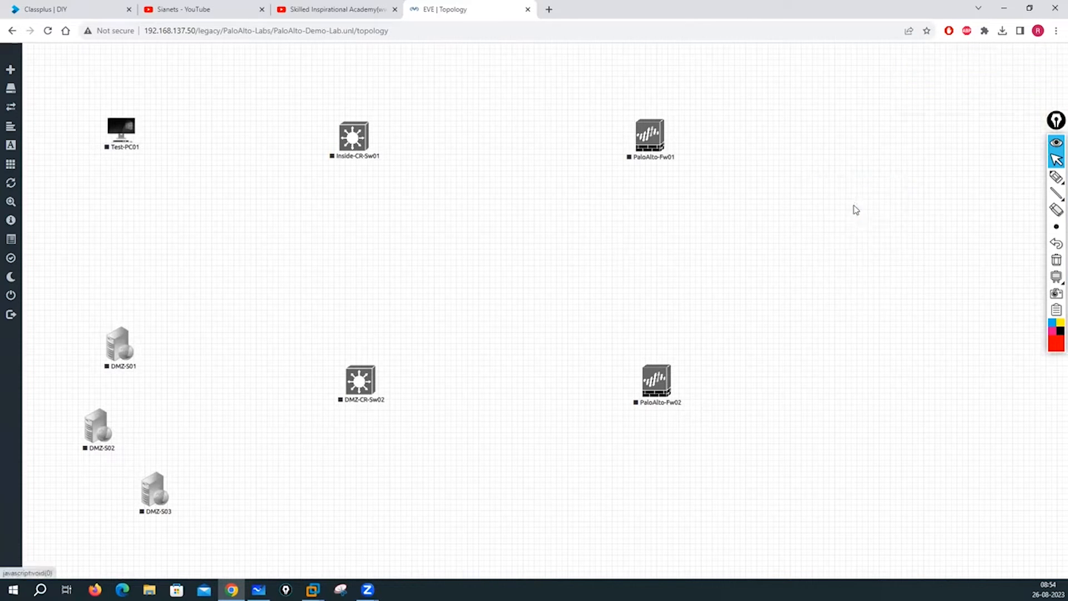
text(vios)
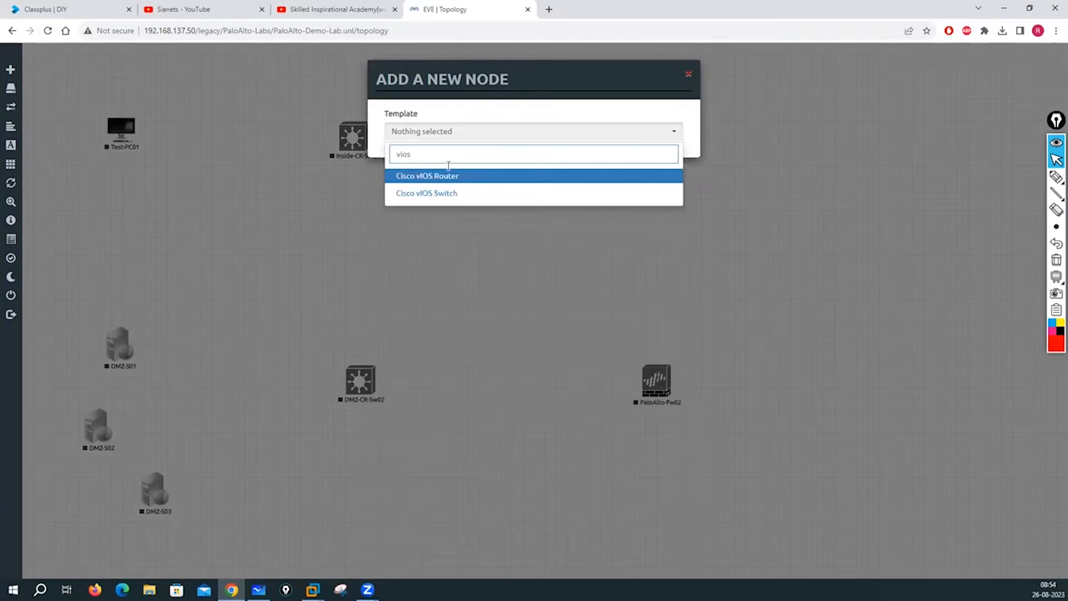
click(433, 178)
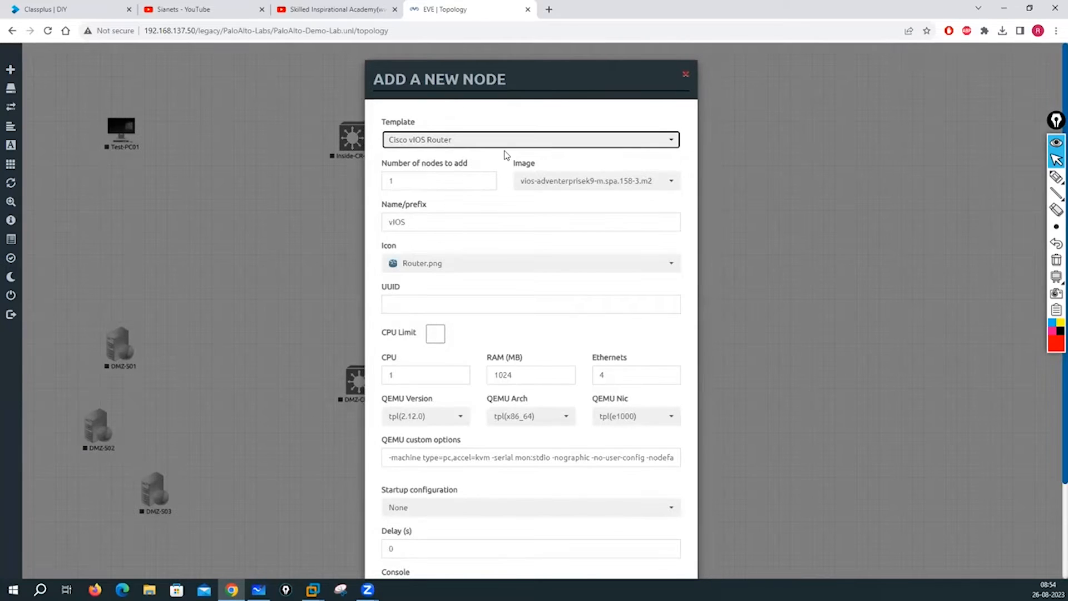
drag(422, 221, 383, 221)
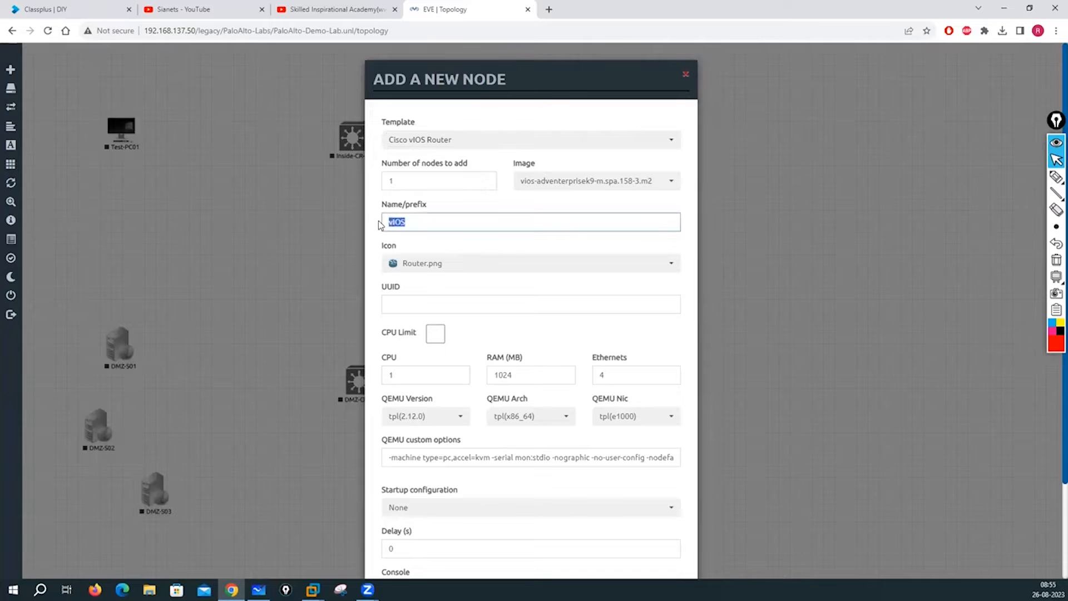
text(A)
text(R1-Edge)
scroll(417, 418, down, 2)
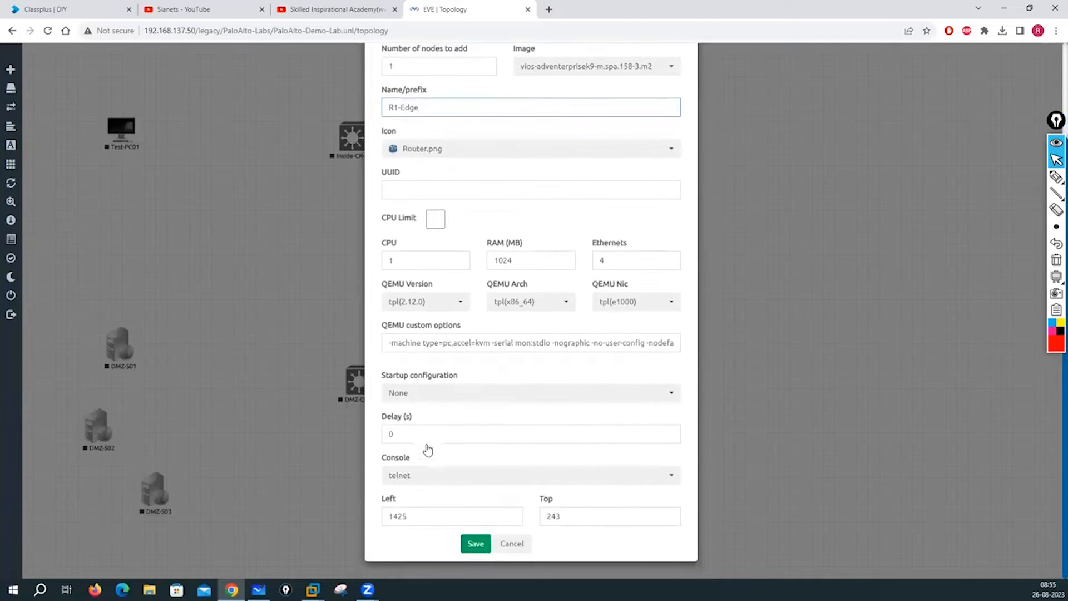
click(474, 544)
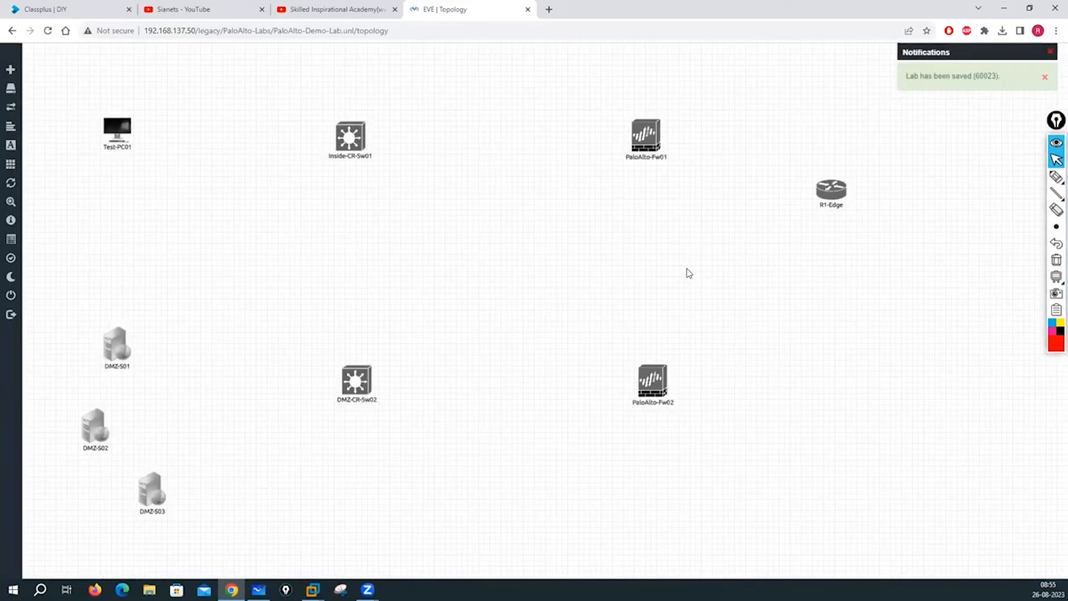
- Add a second Cisco vIOS Router node named R2-Edge in the space between the two firewalls
right_click(690, 271)
click(723, 292)
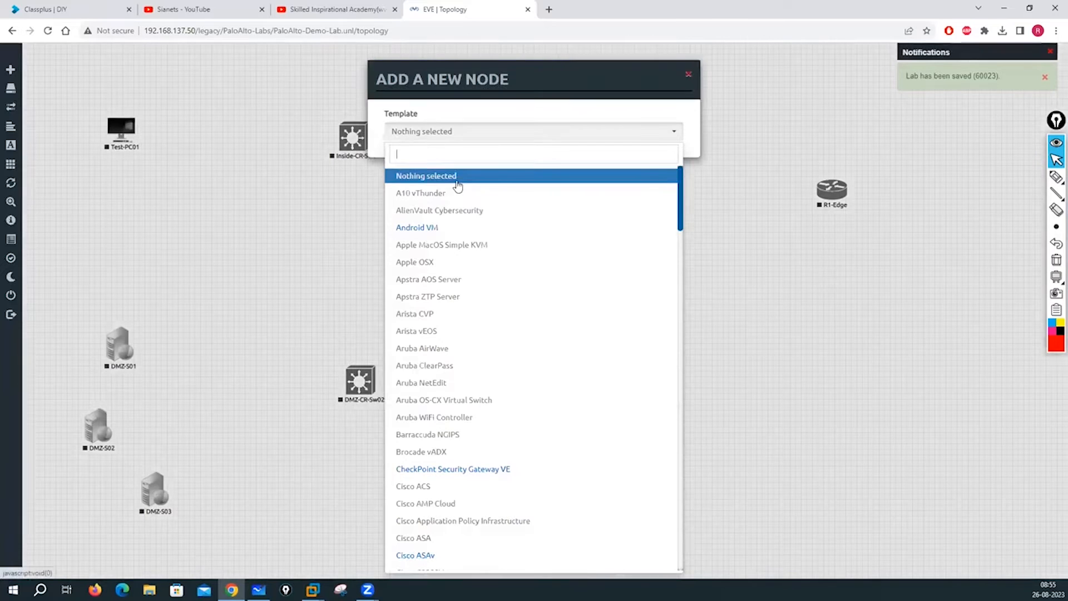
text(vio)
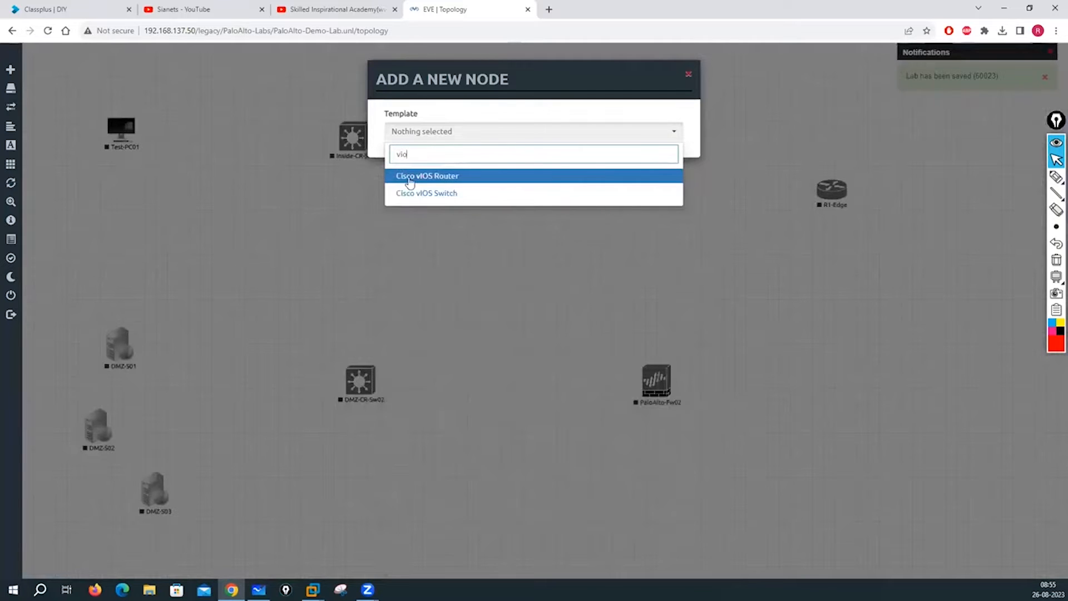
click(410, 177)
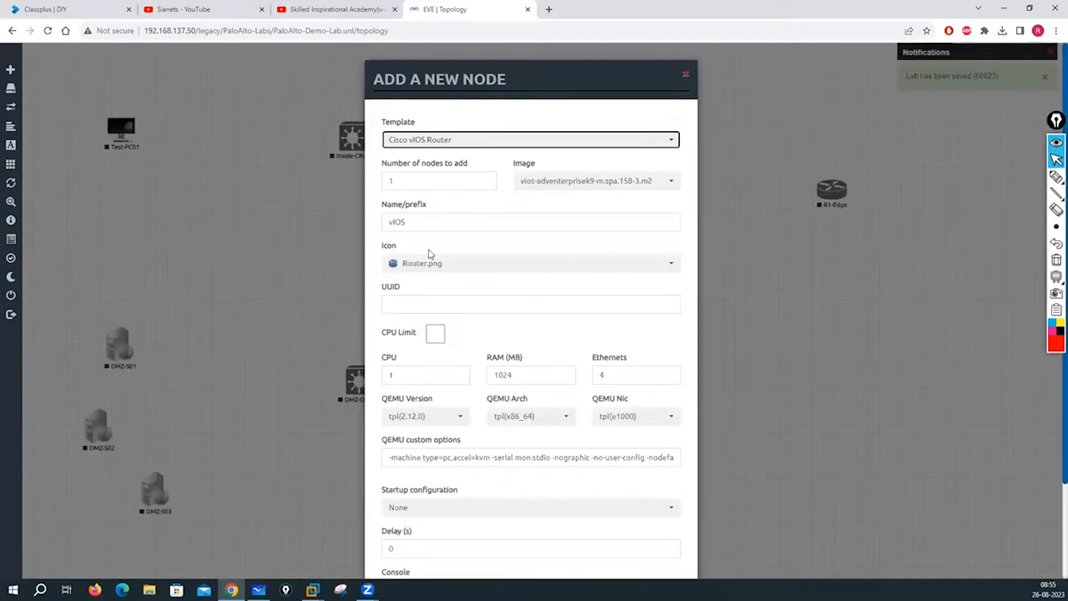
double_click(421, 221)
text(R2-Edge)
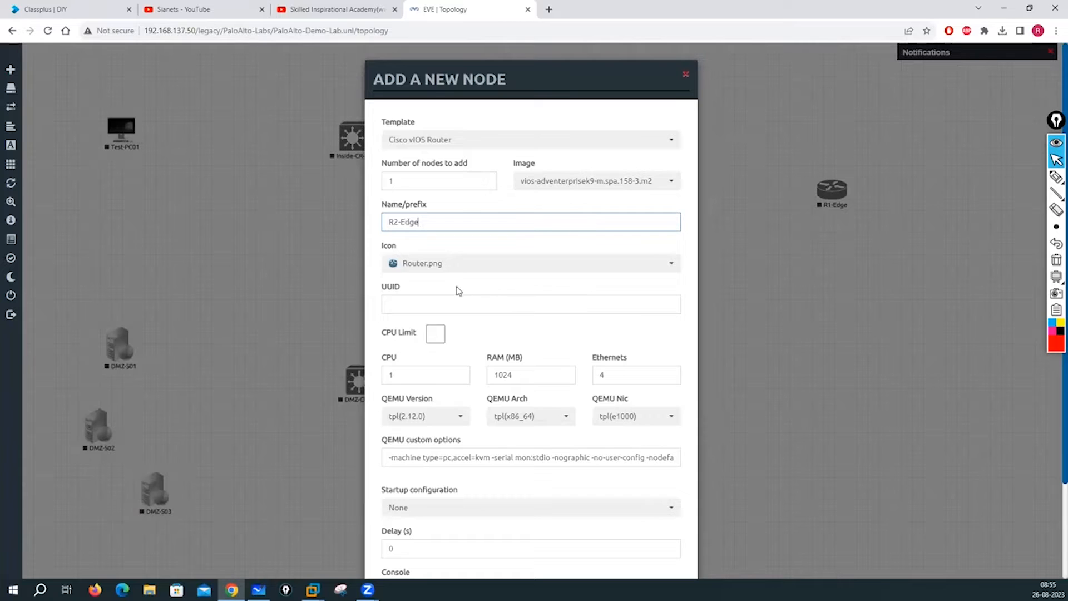
scroll(459, 291, down, 2)
click(476, 543)
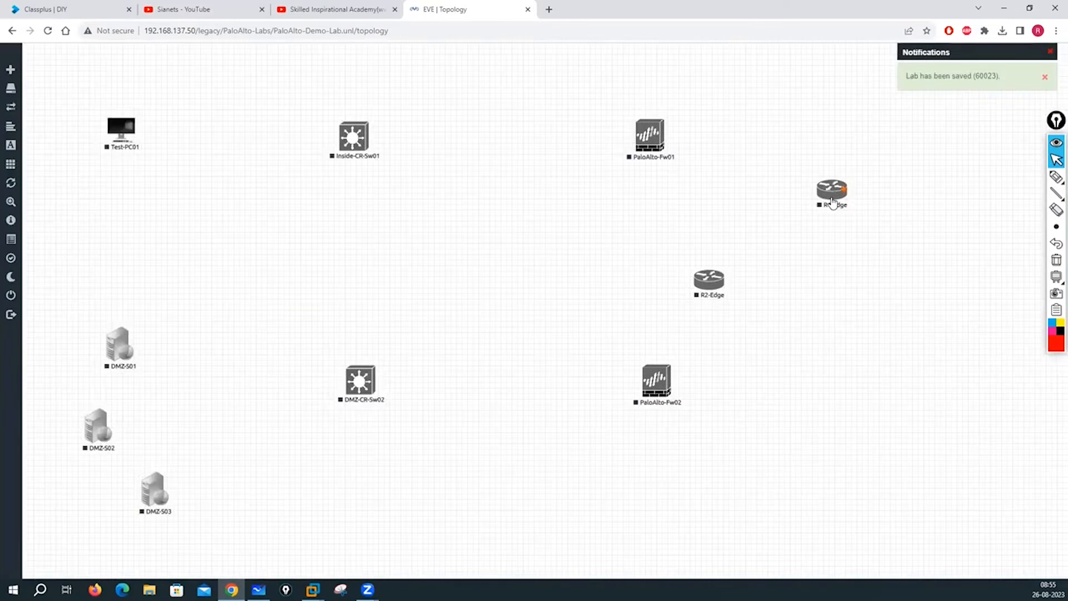
- Arrange R1-Edge above R2-Edge to the right of the two Palo Alto firewalls
mouse_move(833, 205)
mouse_down()
mouse_move(816, 198)
mouse_move(816, 211)
mouse_up()
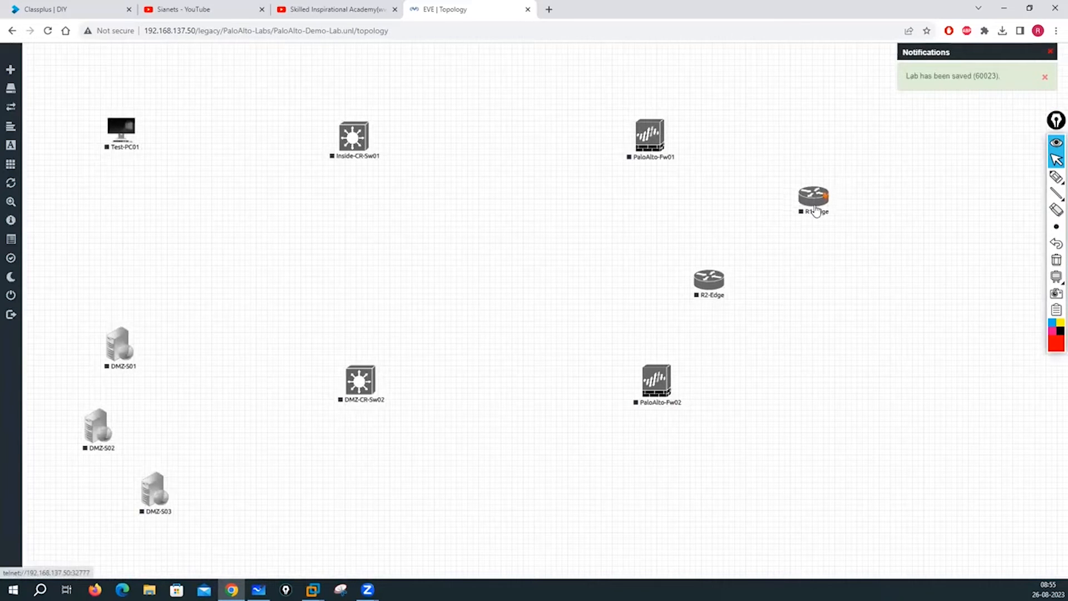
drag(710, 278, 822, 282)
drag(809, 192, 841, 185)
drag(818, 291, 850, 295)
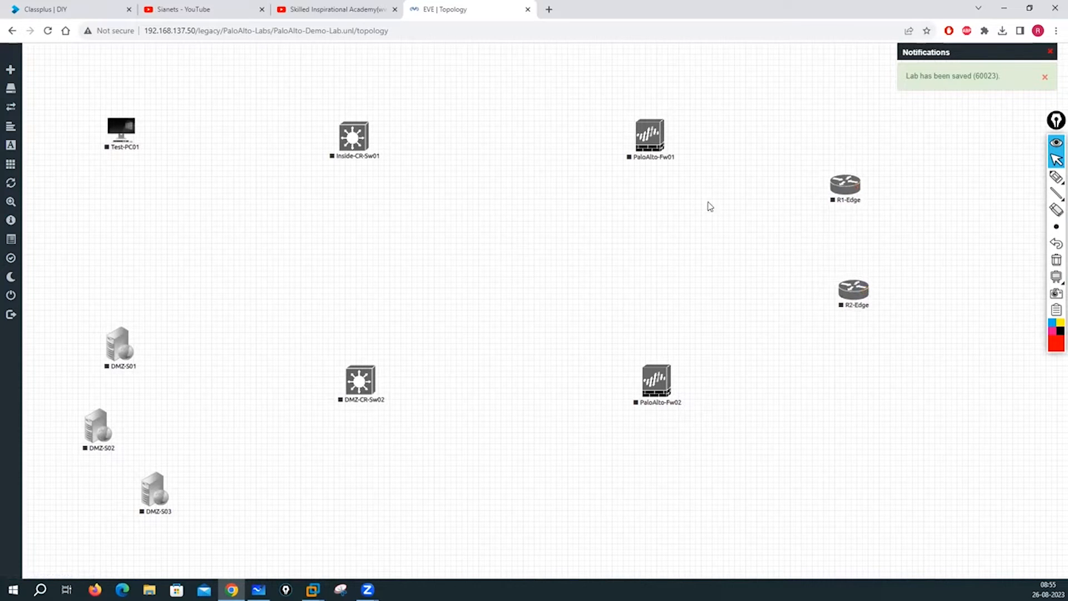
drag(846, 189, 848, 176)
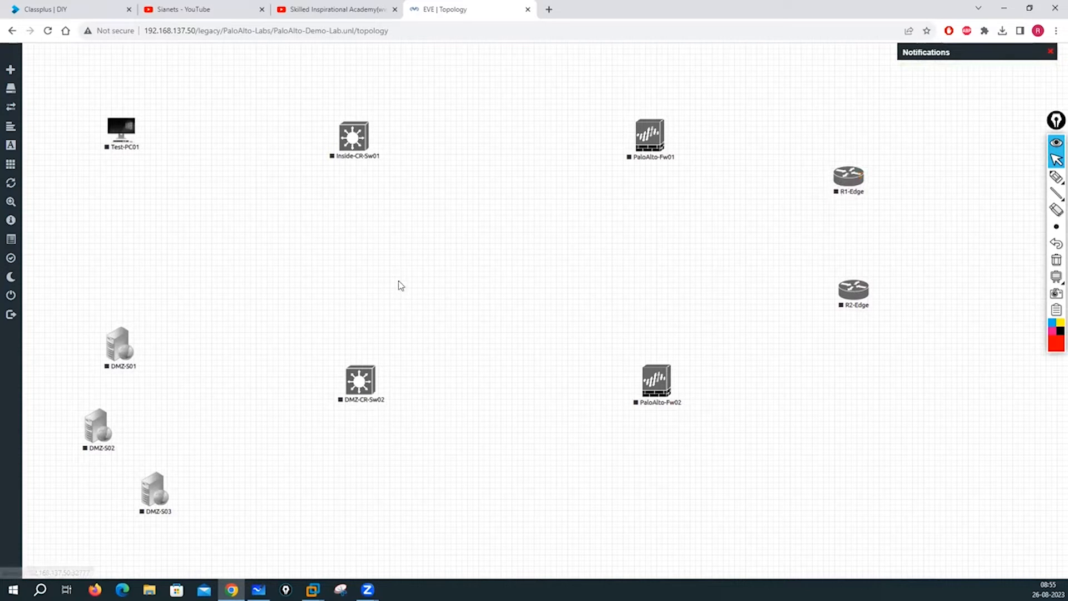
- Add a bridge network named Inside-SW between Inside-CR-Sw01 and DMZ-CR-Sw02
right_click(407, 242)
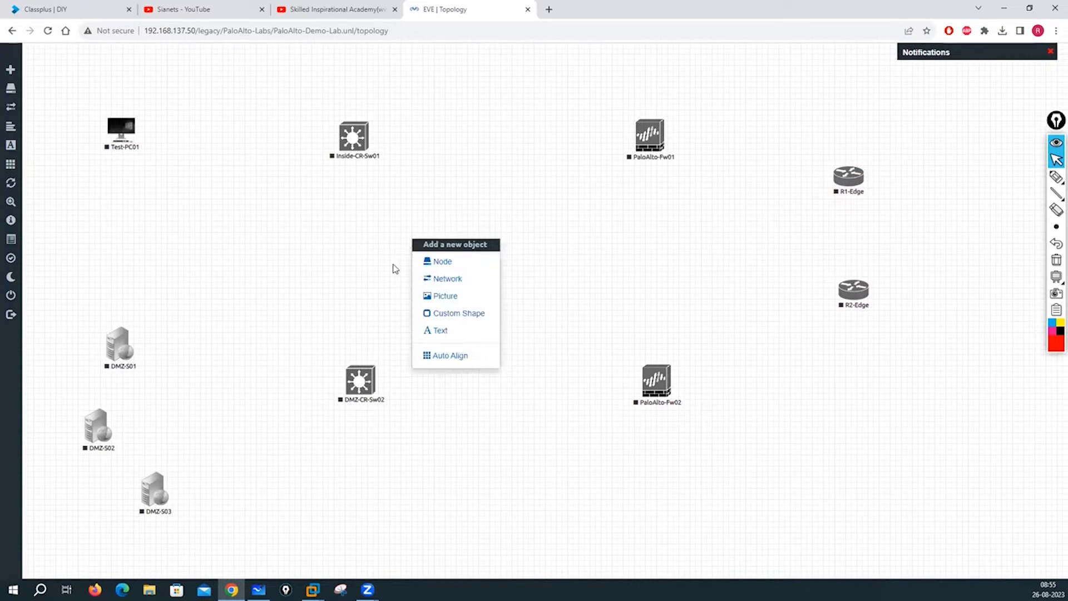
click(446, 281)
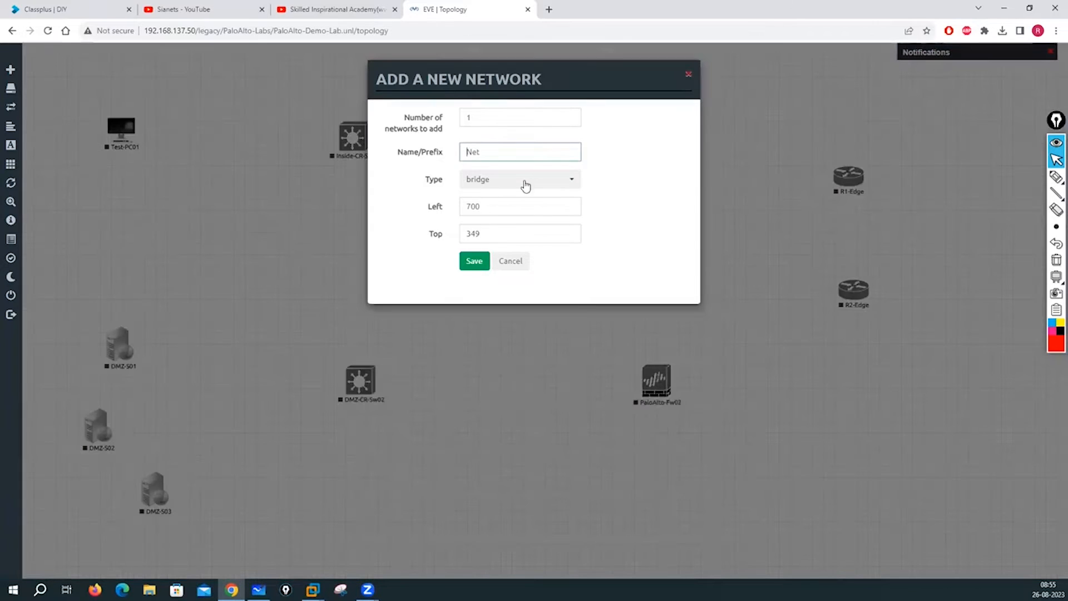
click(525, 183)
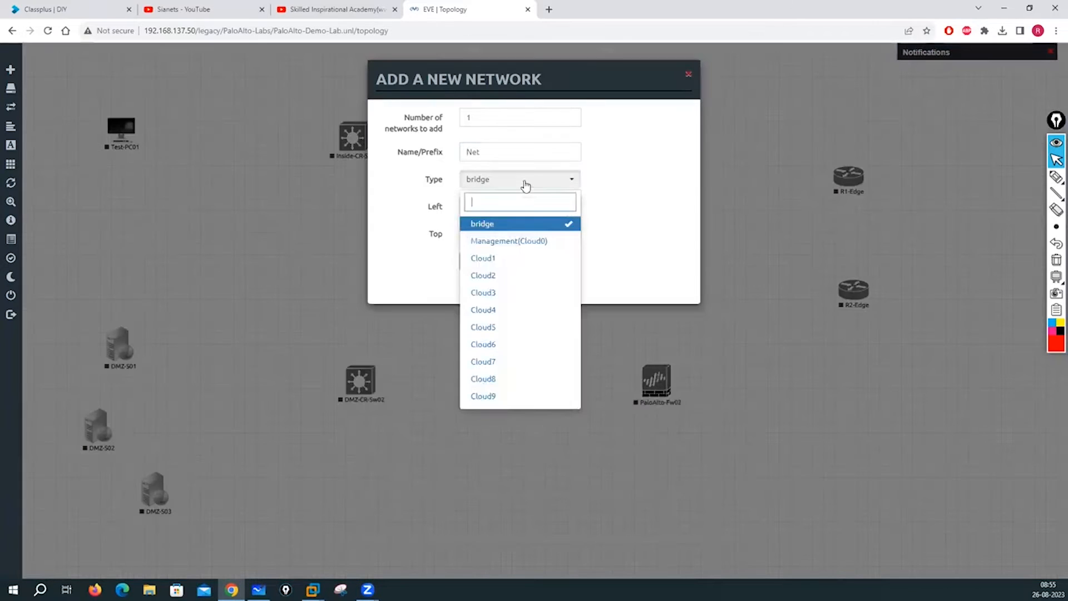
click(472, 225)
click(471, 159)
double_click(472, 159)
key(BackSpace)
text(Inside-SW)
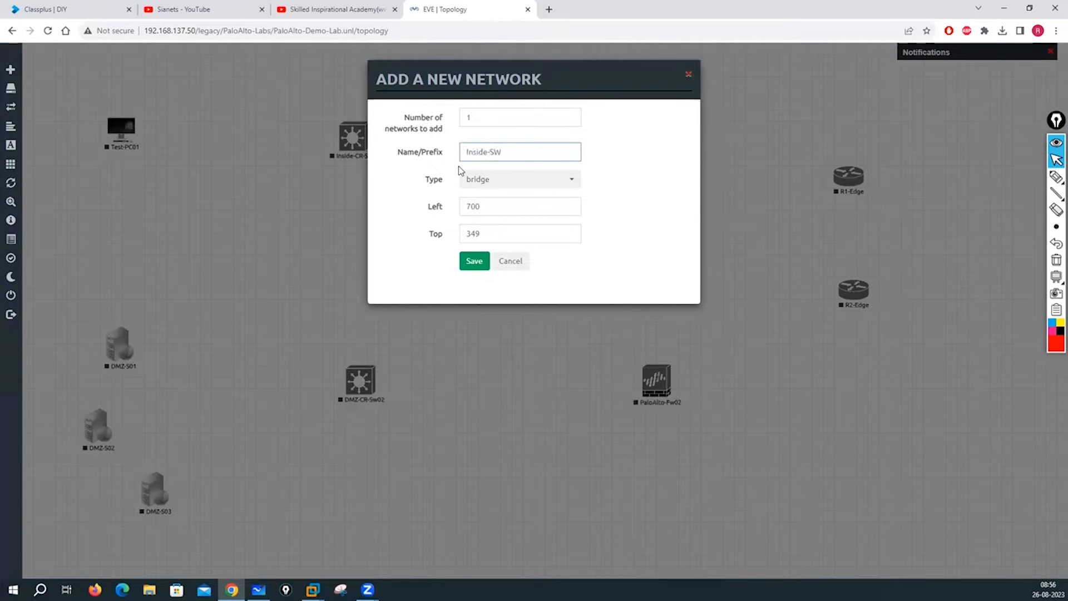
click(474, 261)
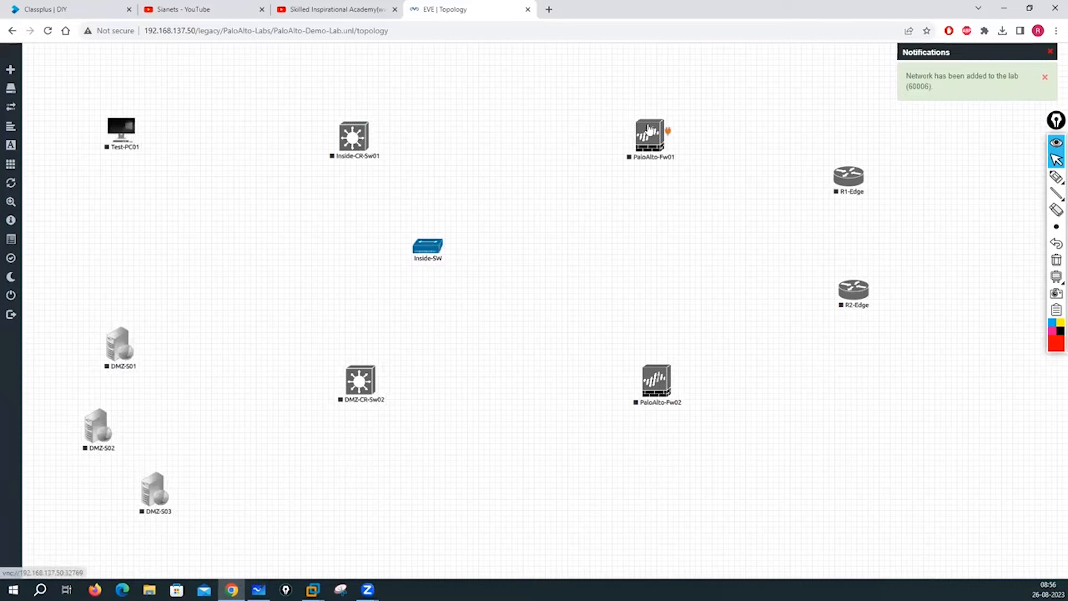
- Delete the Inside-SW network from the topology
right_click(430, 248)
click(464, 286)
click(499, 143)
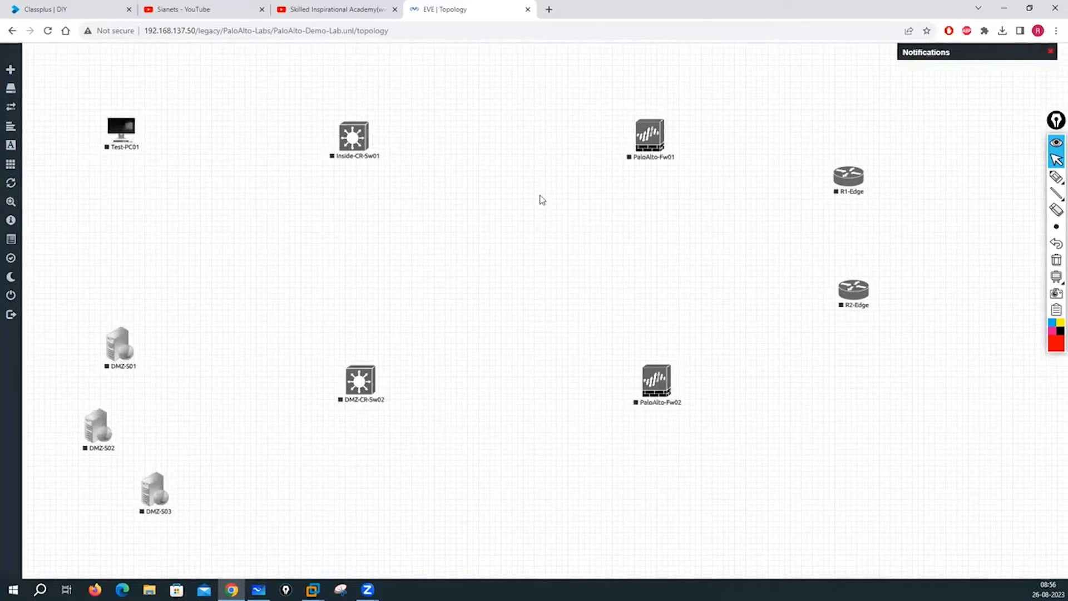
- Move R1-Edge and R2-Edge farther from the firewalls and widen the vertical gap between the two routers
mouse_move(371, 138)
drag(847, 177, 860, 163)
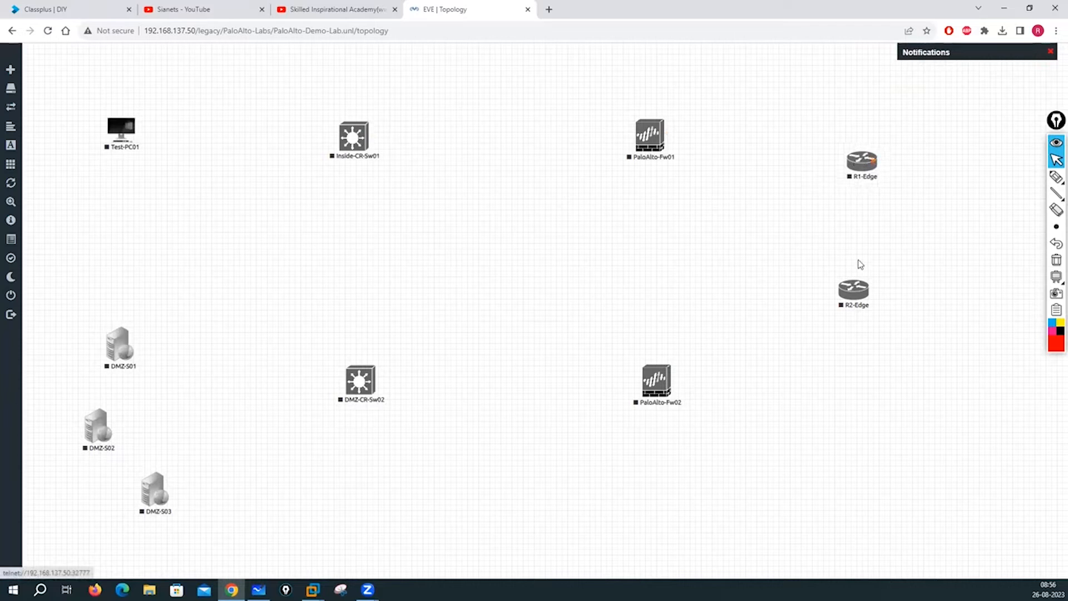
drag(851, 295, 882, 305)
drag(859, 166, 869, 163)
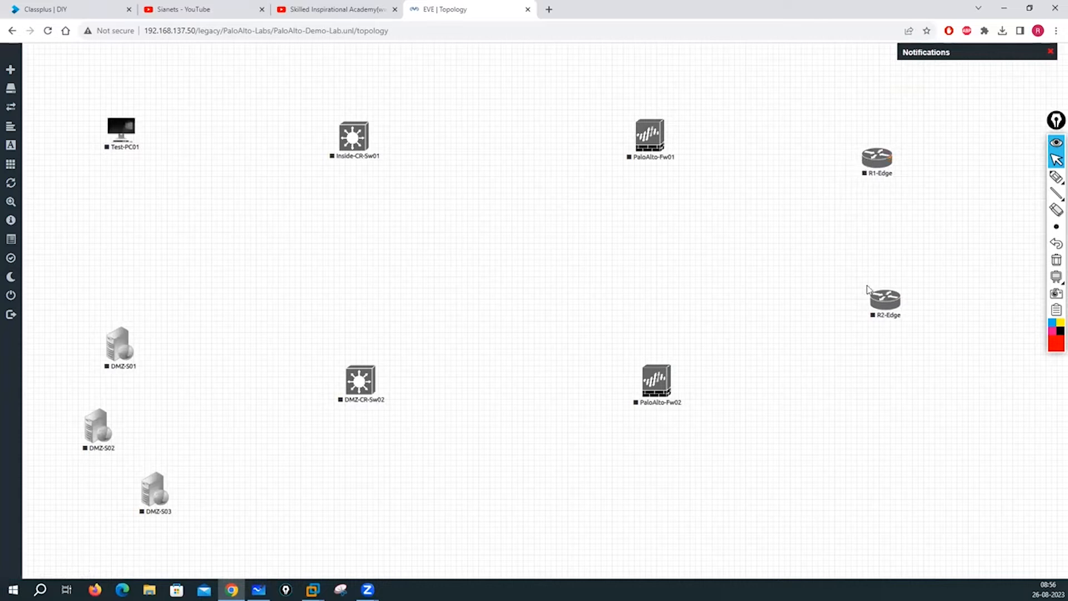
- Add one bridge network named SW01 in the space between the Palo Alto firewalls and the edge routers
right_click(757, 211)
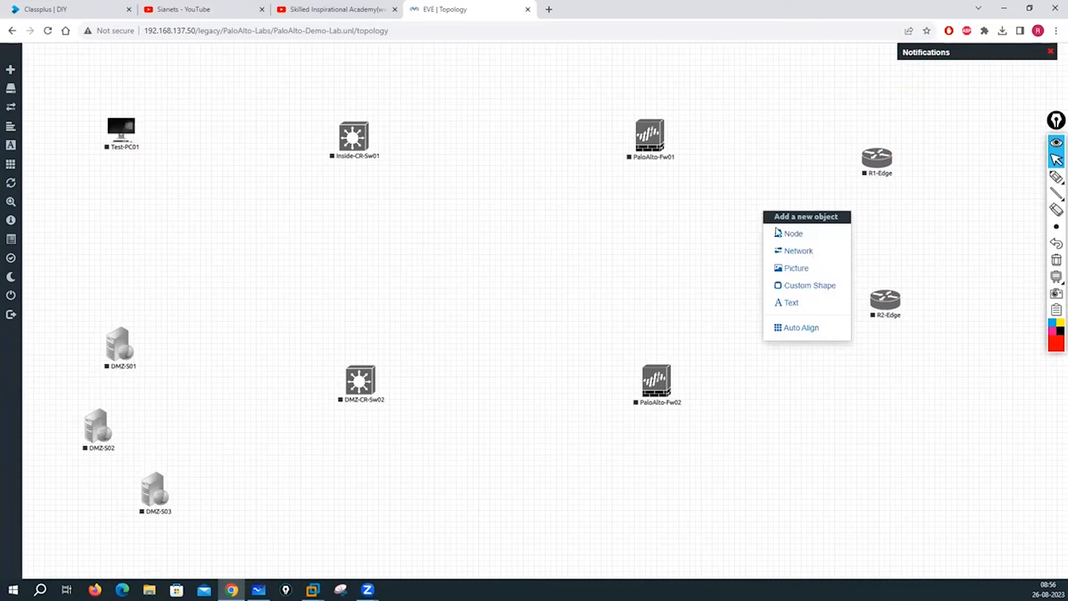
click(799, 252)
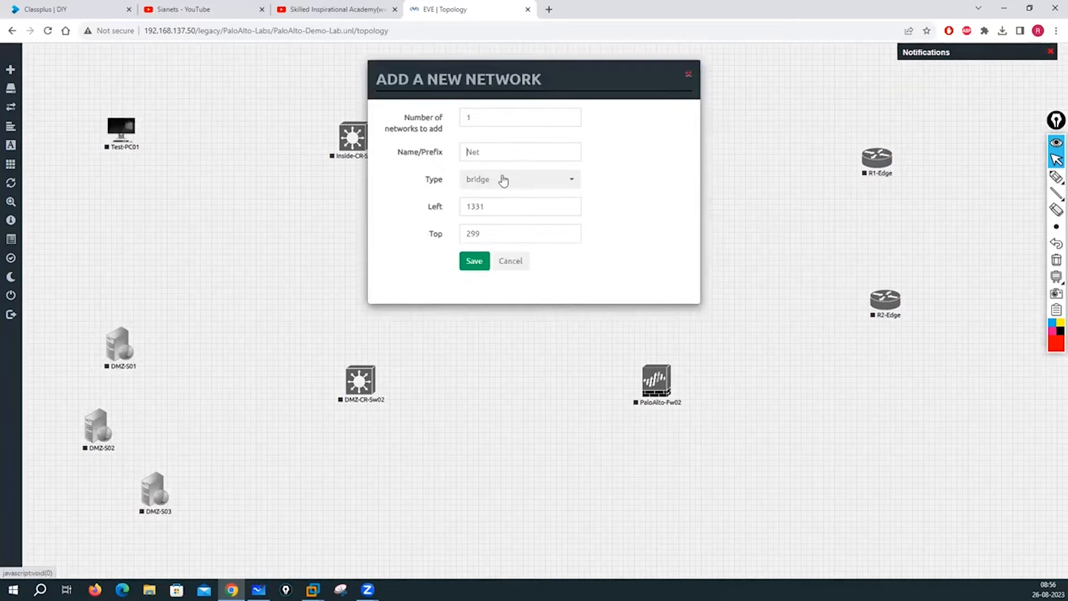
click(504, 179)
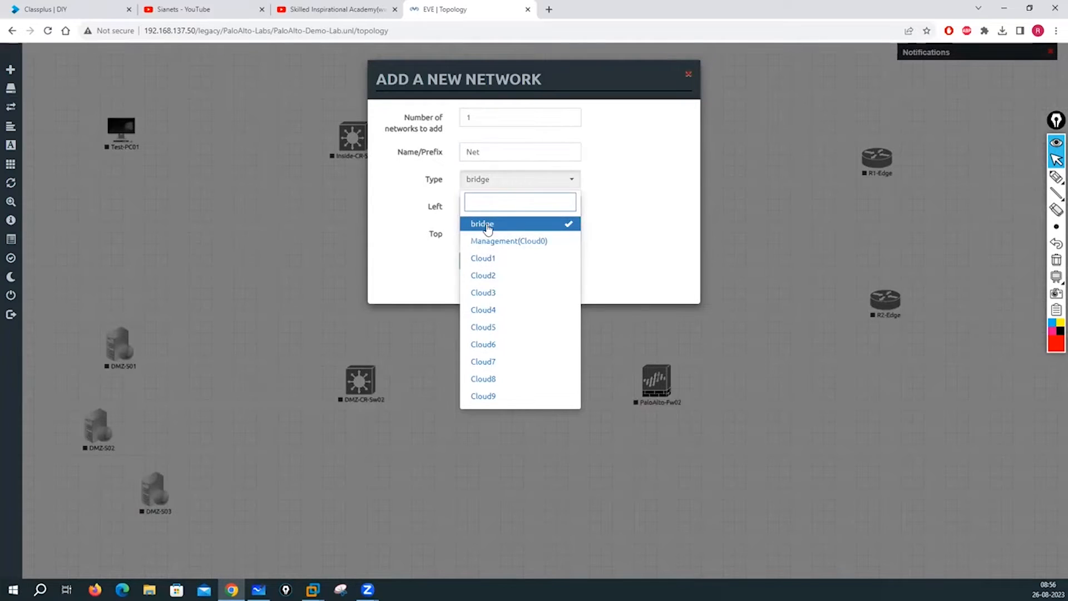
click(488, 228)
drag(490, 149, 438, 152)
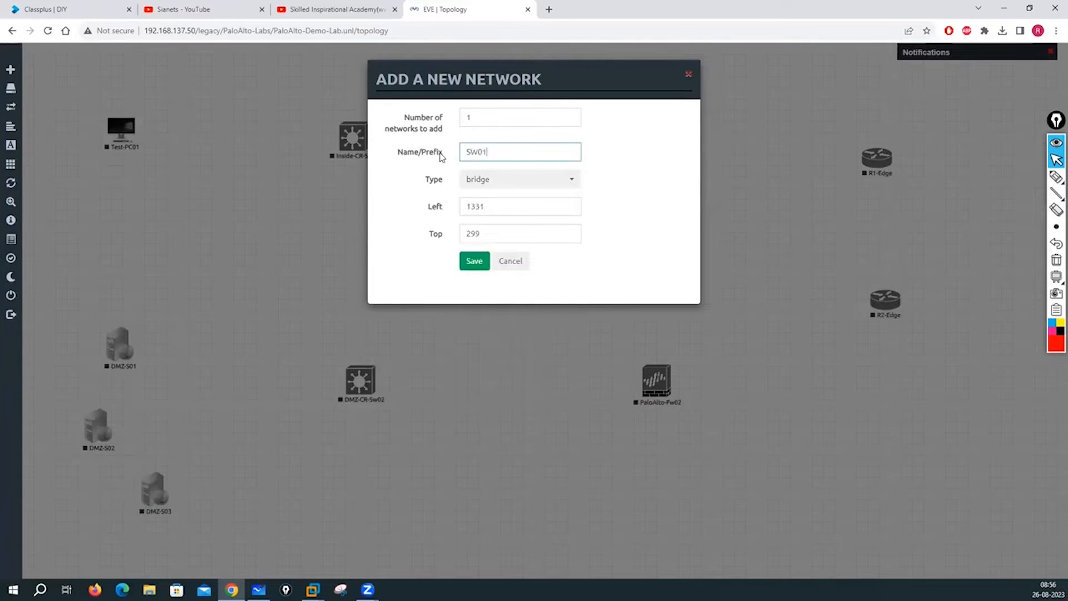
click(501, 117)
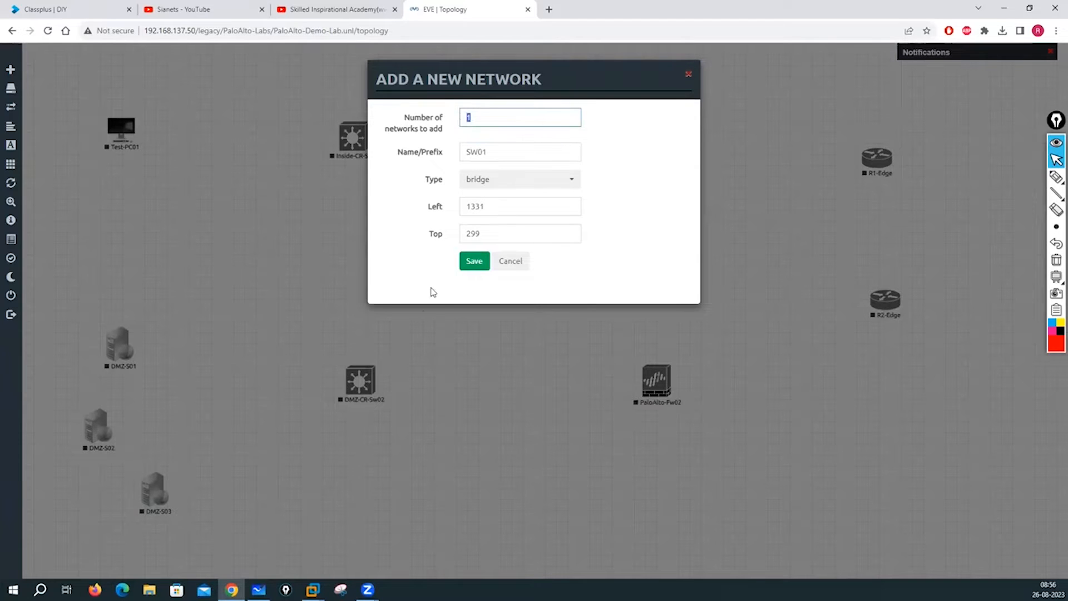
click(475, 262)
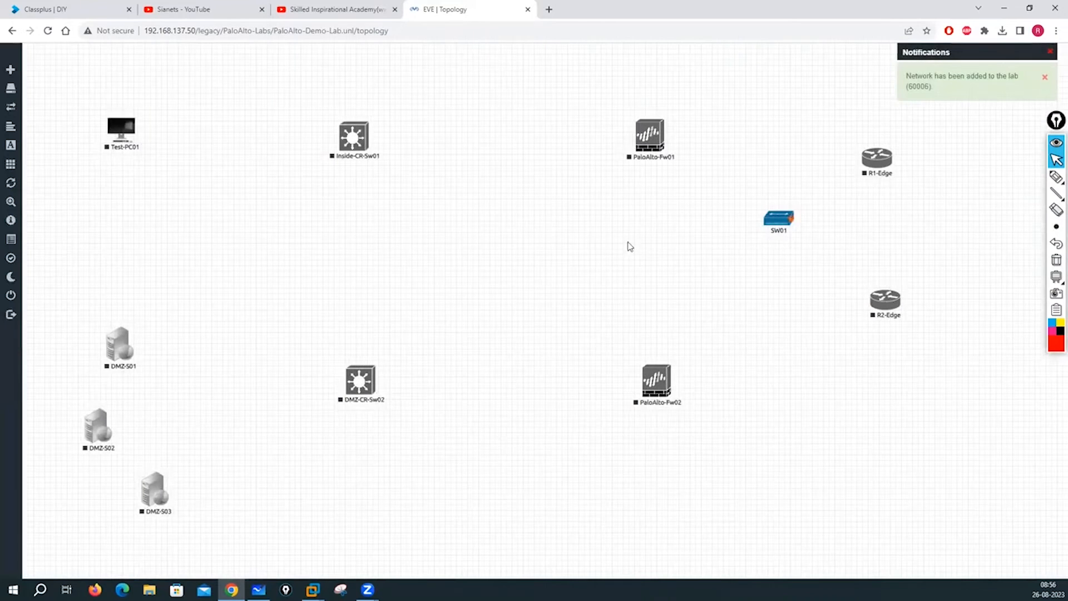
- Add a bridge network named SW02 and place it below SW01, between the firewalls and the edge routers
right_click(591, 272)
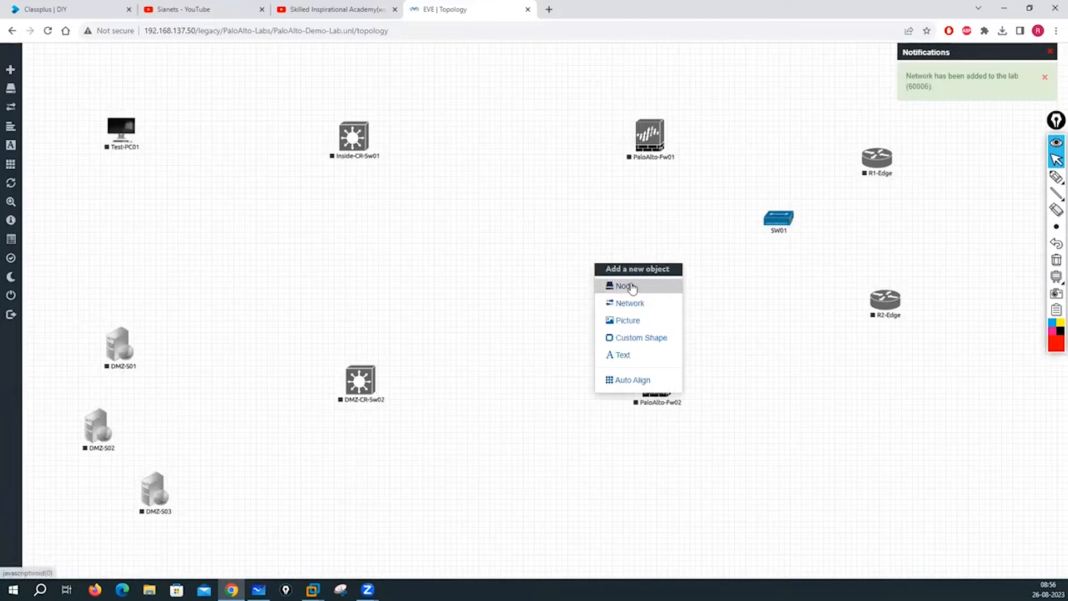
click(619, 303)
text(SW02)
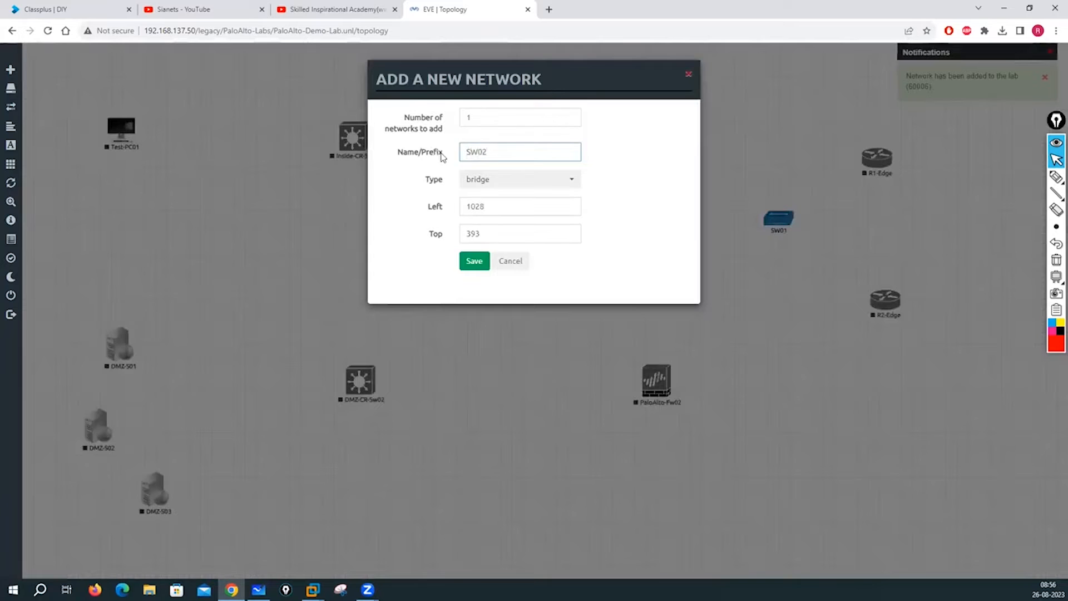
click(475, 261)
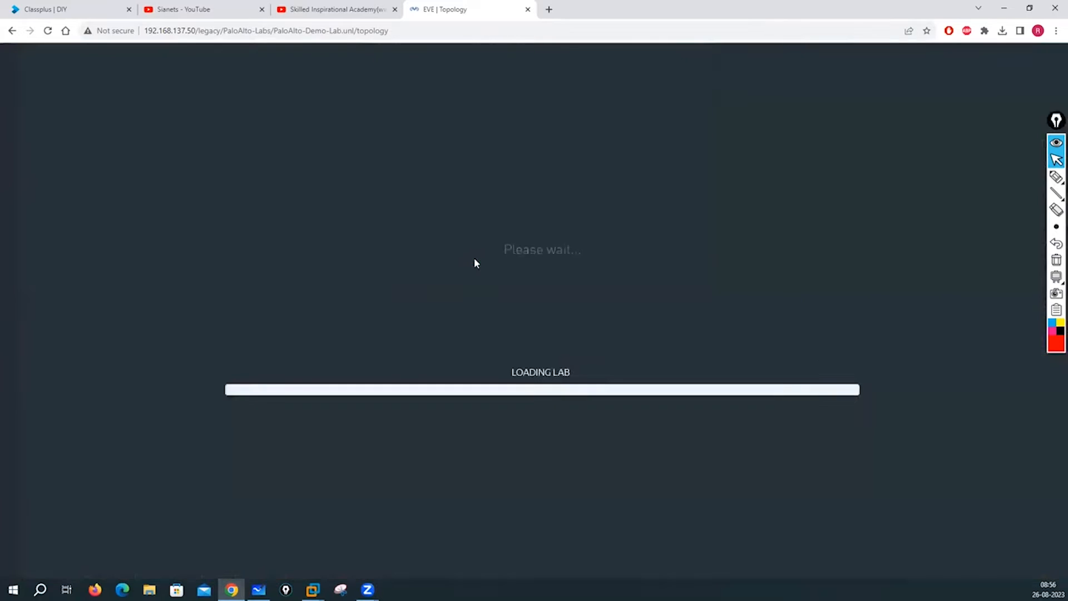
drag(780, 227, 763, 208)
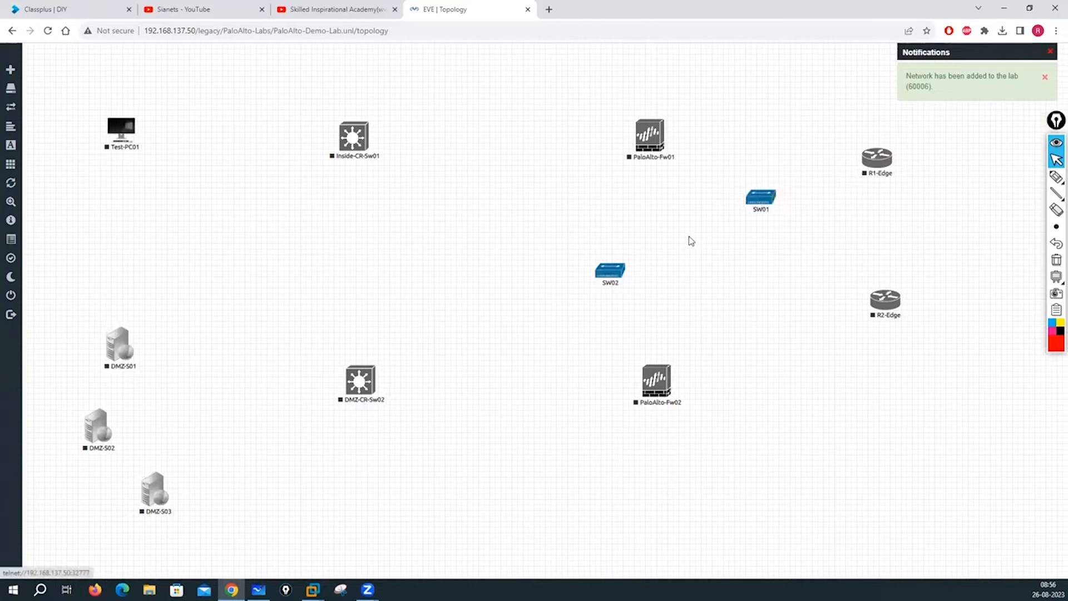
drag(608, 278, 767, 315)
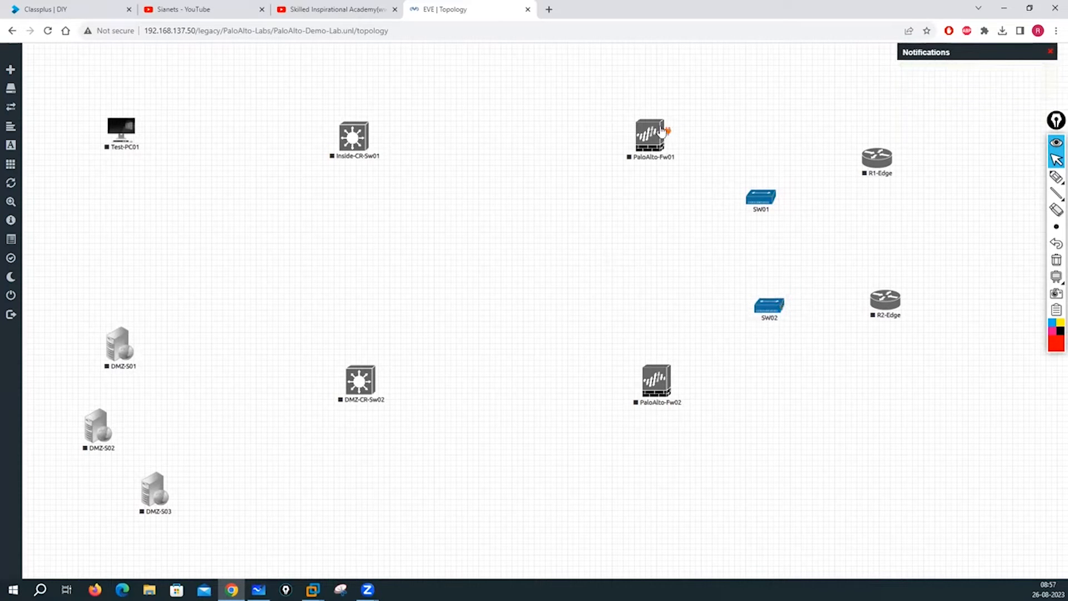
- Connect SW01 to eth1/1 on PaloAlto-Fw01, eth1/1 on PaloAlto-Fw02 and Gi0/0 on R1-Edge
drag(668, 132, 760, 194)
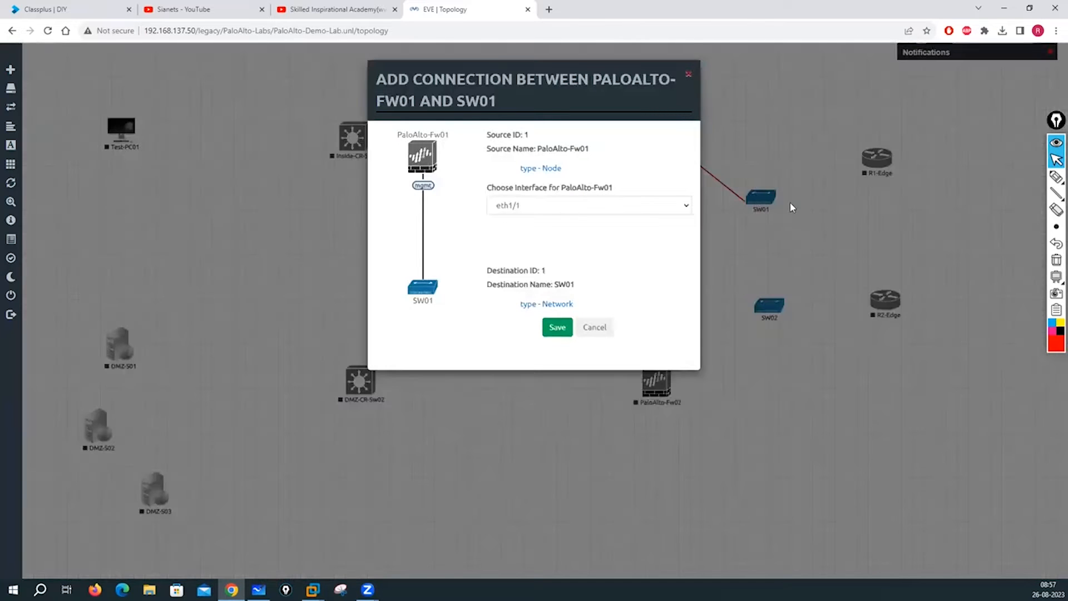
click(557, 327)
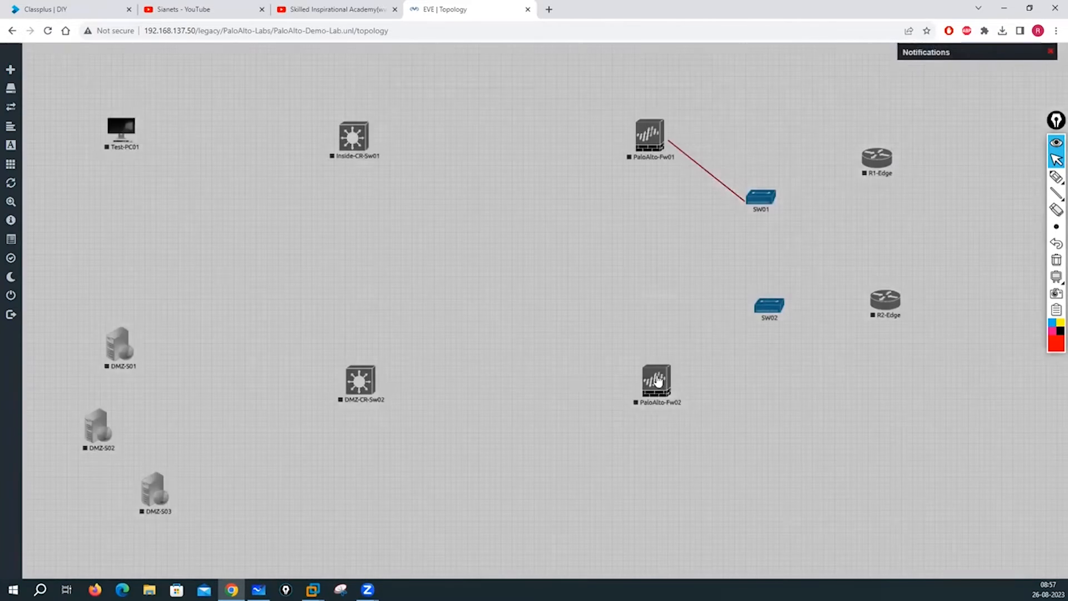
drag(688, 336, 758, 205)
click(557, 328)
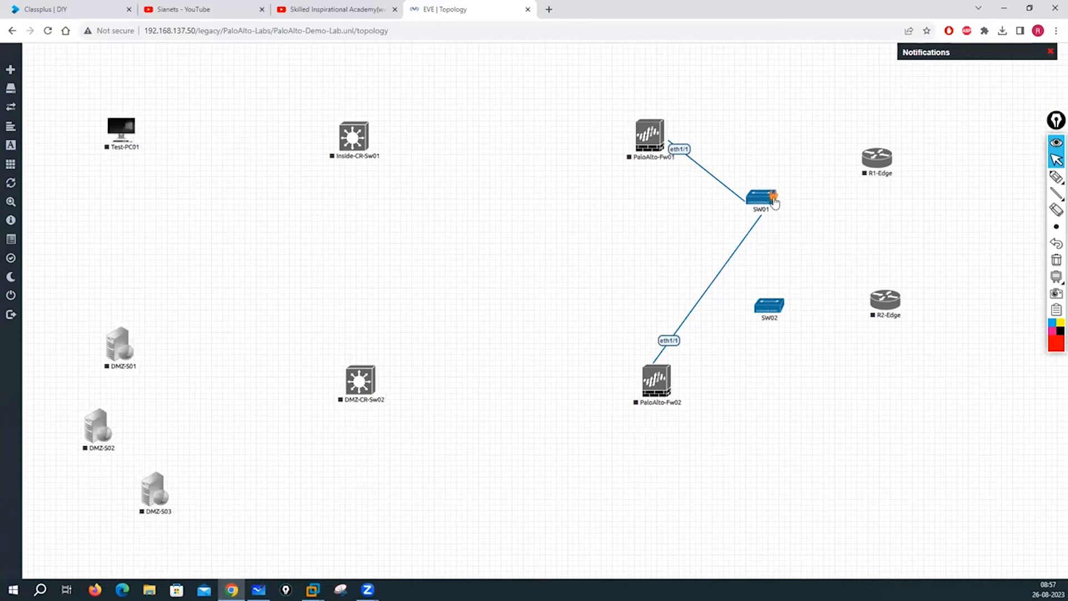
drag(775, 201, 872, 161)
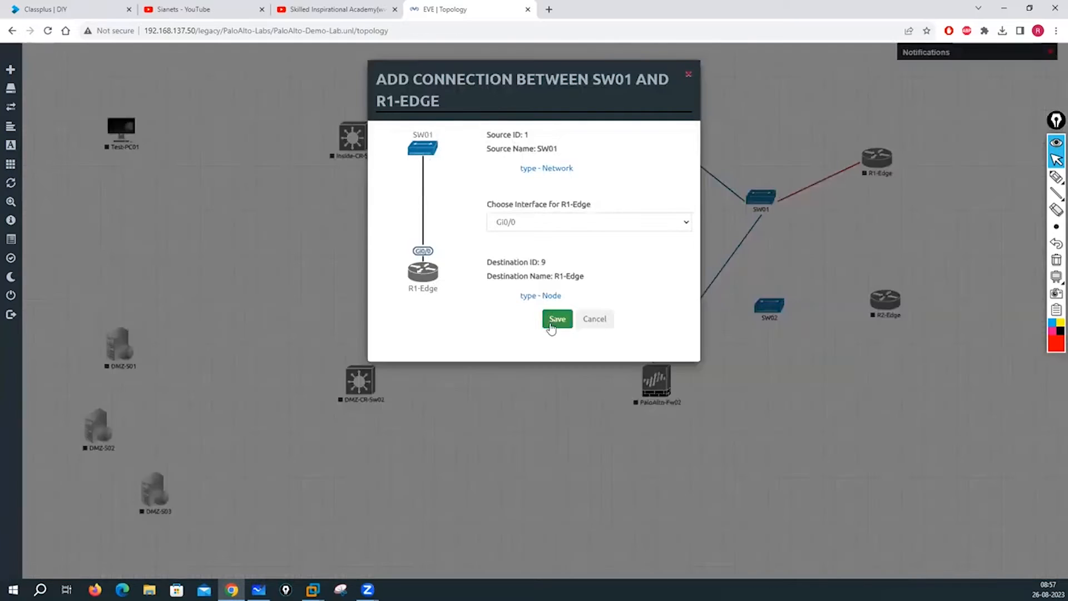
click(557, 319)
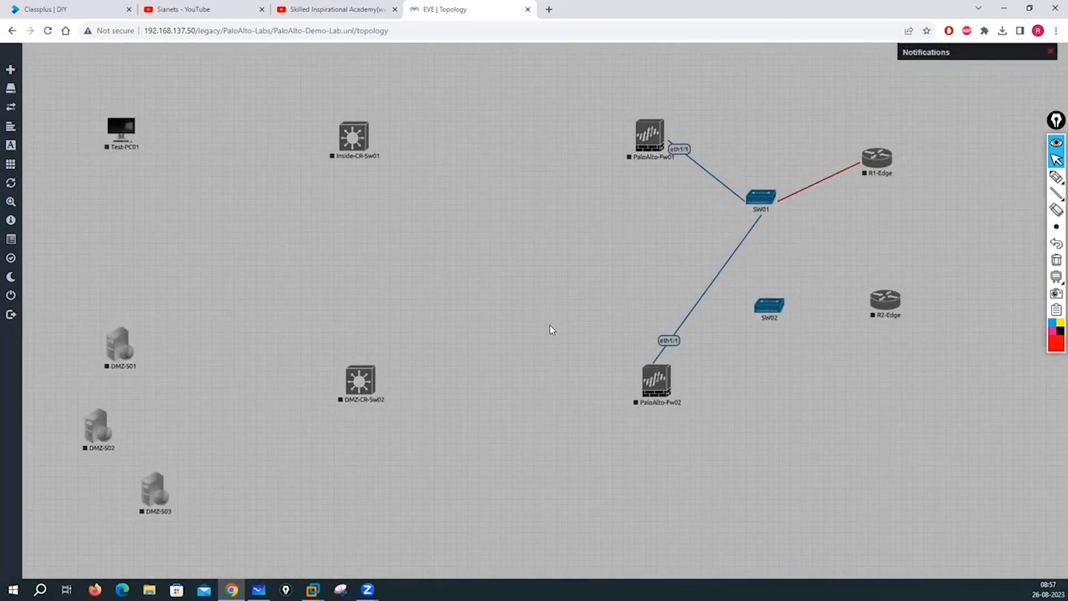
- Connect SW02 to eth1/2 on PaloAlto-Fw01, eth1/2 on PaloAlto-Fw02 and Gi0/0 on R2-Edge
drag(668, 138, 772, 305)
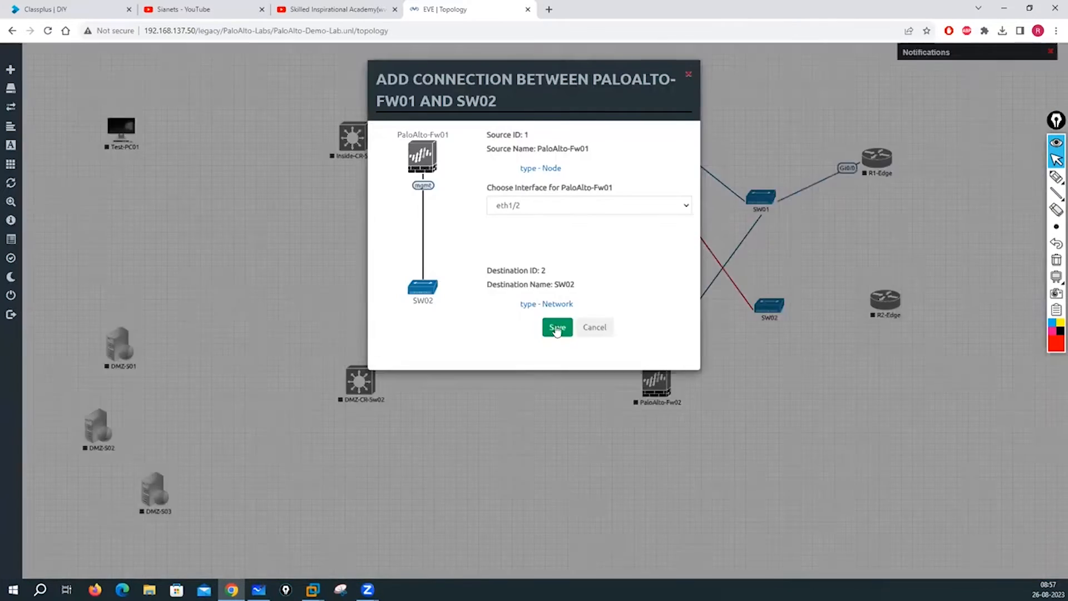
click(555, 327)
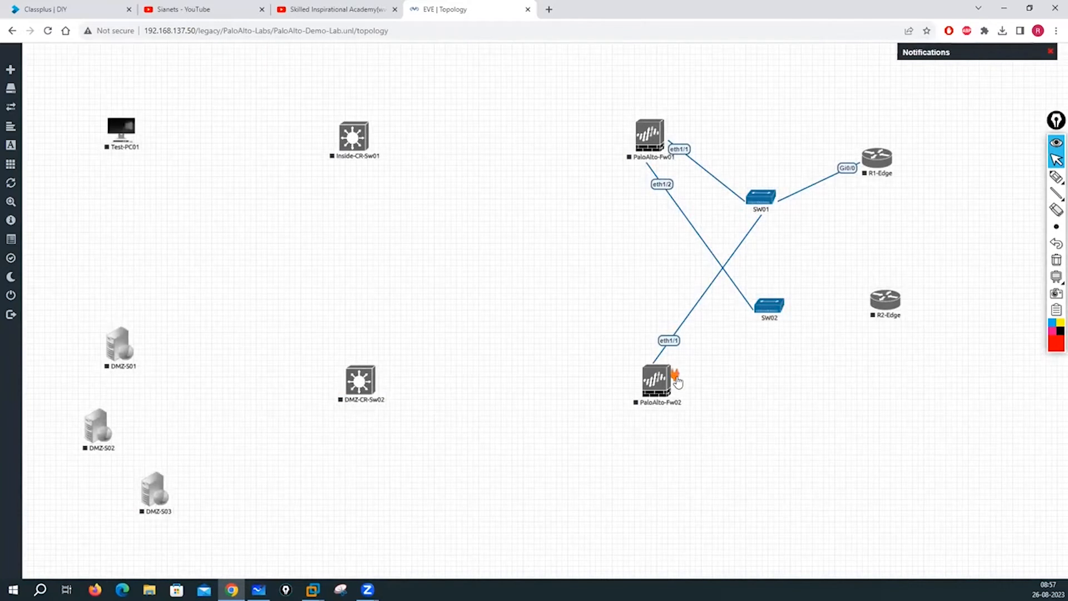
drag(676, 377, 769, 313)
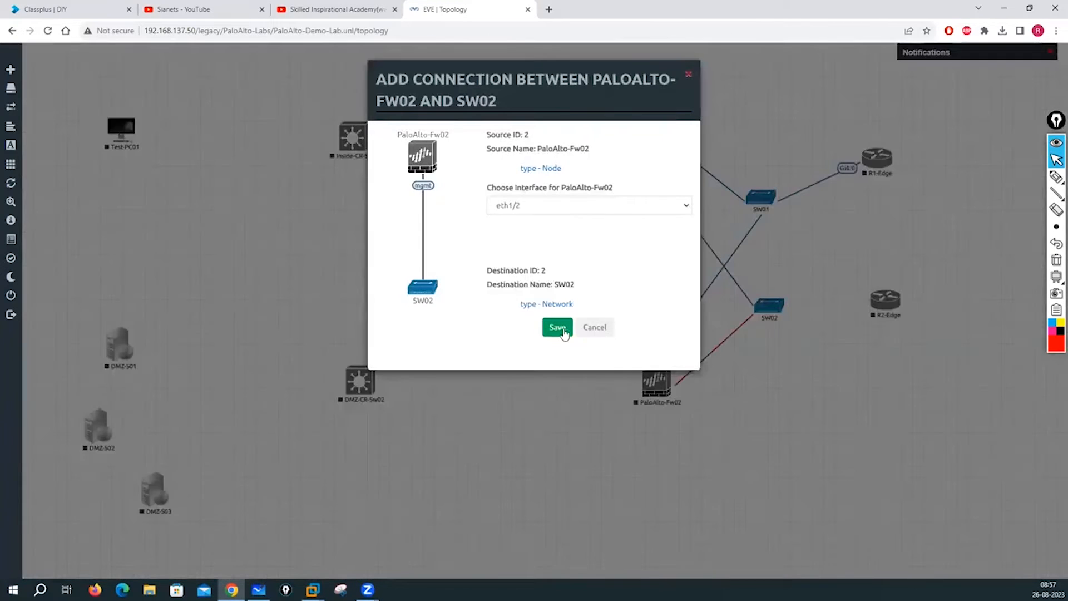
click(558, 327)
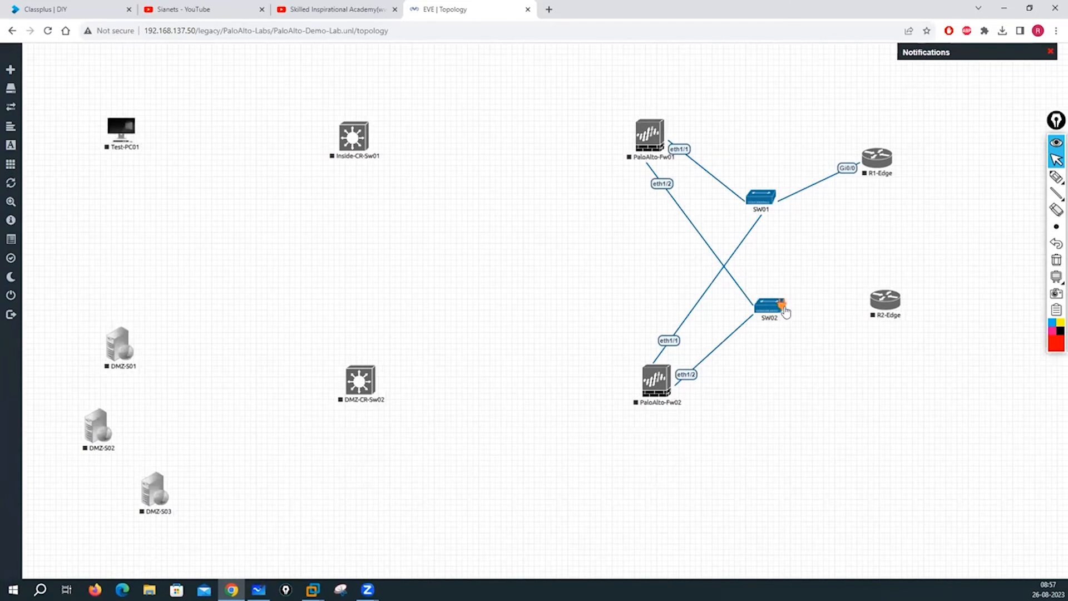
drag(786, 312, 885, 303)
click(567, 323)
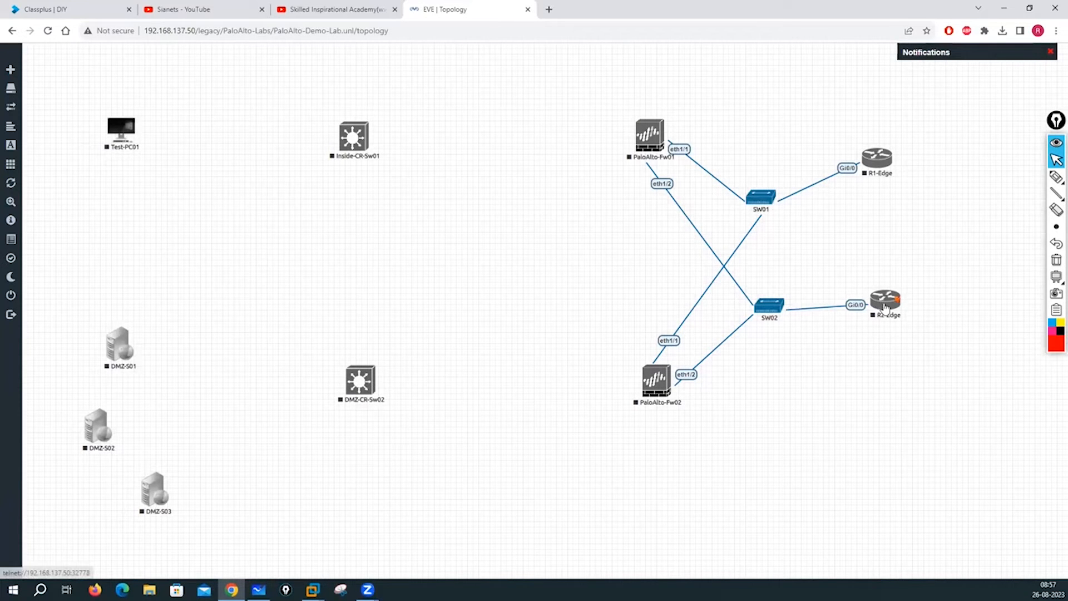
- Reposition the edge routers so R1-Edge sits slightly above SW01 and R2-Edge slightly below SW02
drag(884, 310, 924, 359)
drag(886, 172, 859, 159)
drag(932, 362, 881, 361)
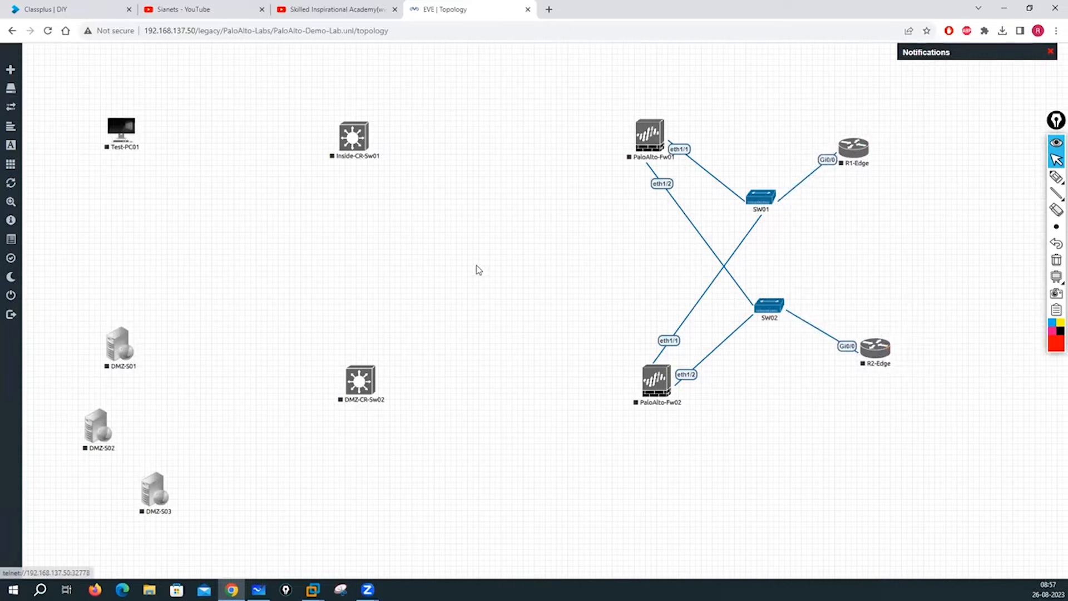
- Move Inside-CR-Sw01 and DMZ-CR-Sw02 closer to the firewalls and reduce the vertical gap between the two switches
drag(345, 146, 402, 144)
drag(367, 379, 416, 323)
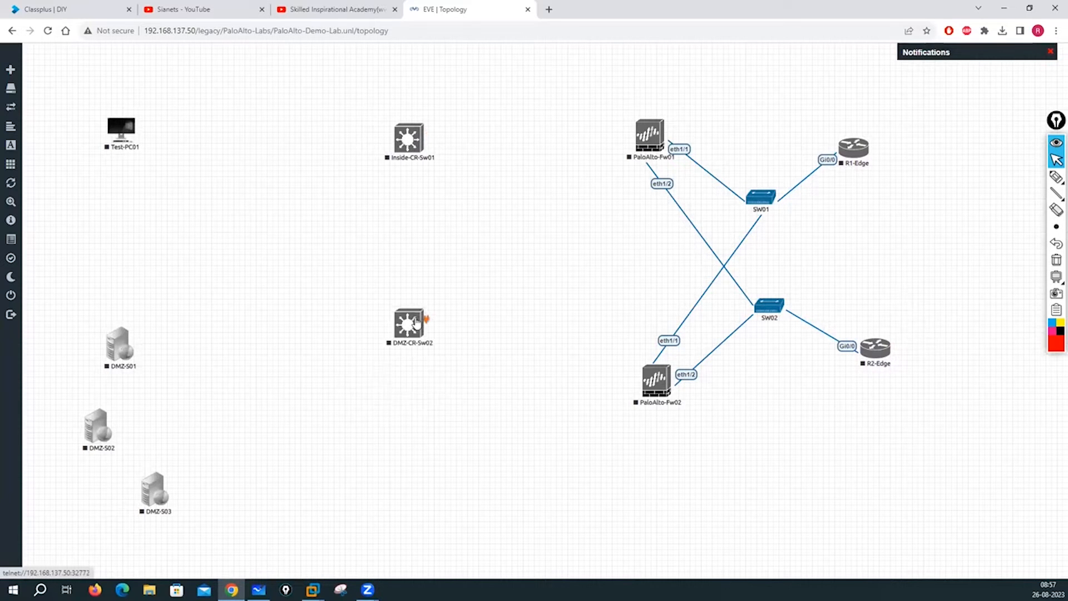
drag(410, 142, 405, 172)
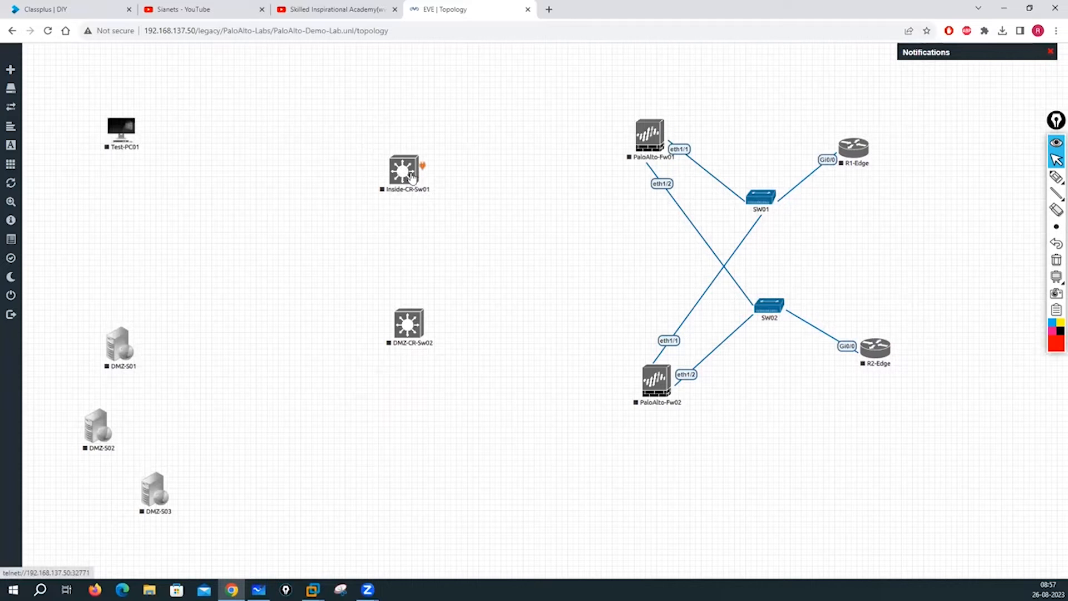
- Connect Inside-CR-Sw01 to both firewalls, Gi0/0 to eth1/3 on PaloAlto-Fw01 and Gi0/1 to eth1/3 on PaloAlto-Fw02
drag(423, 168, 644, 139)
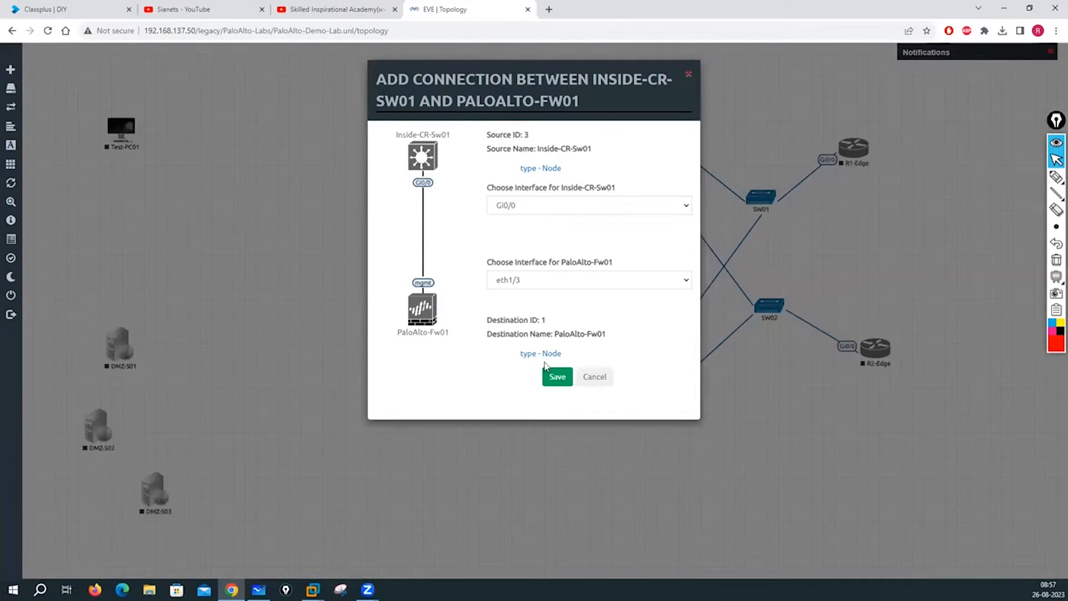
click(558, 377)
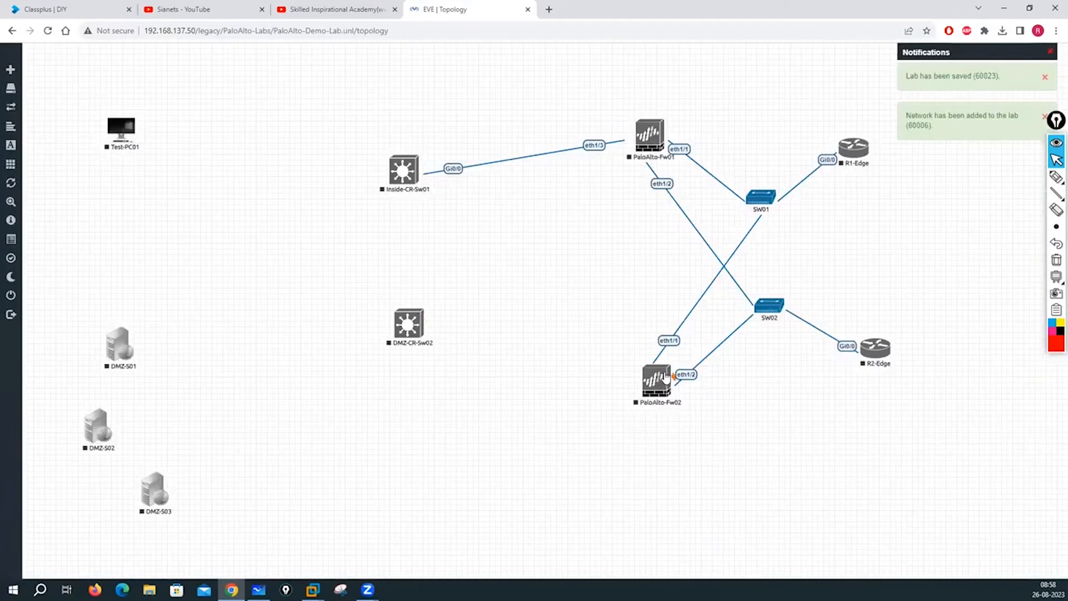
drag(661, 371, 405, 172)
click(557, 377)
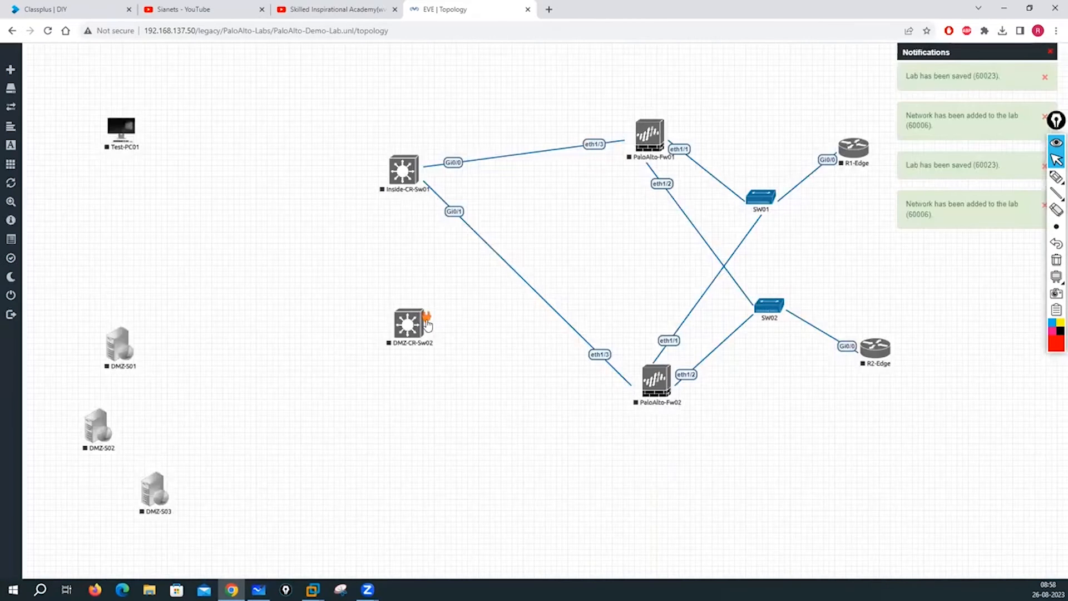
- Connect DMZ-CR-Sw02 to both firewalls, Gi0/0 to eth1/4 on PaloAlto-Fw01 and Gi0/1 to eth1/4 on PaloAlto-Fw02
drag(425, 323, 642, 145)
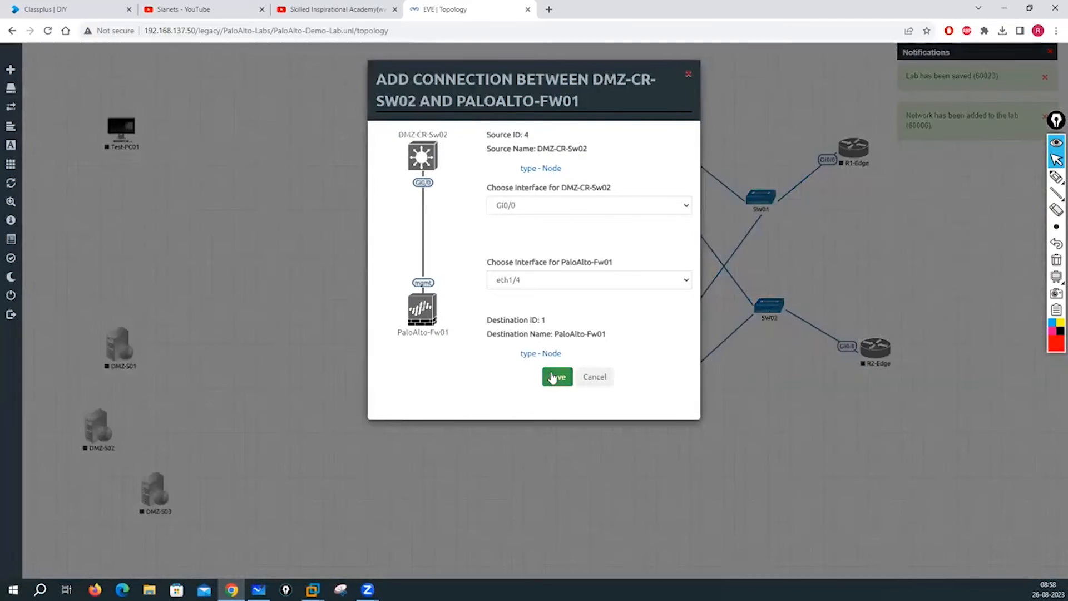
click(554, 375)
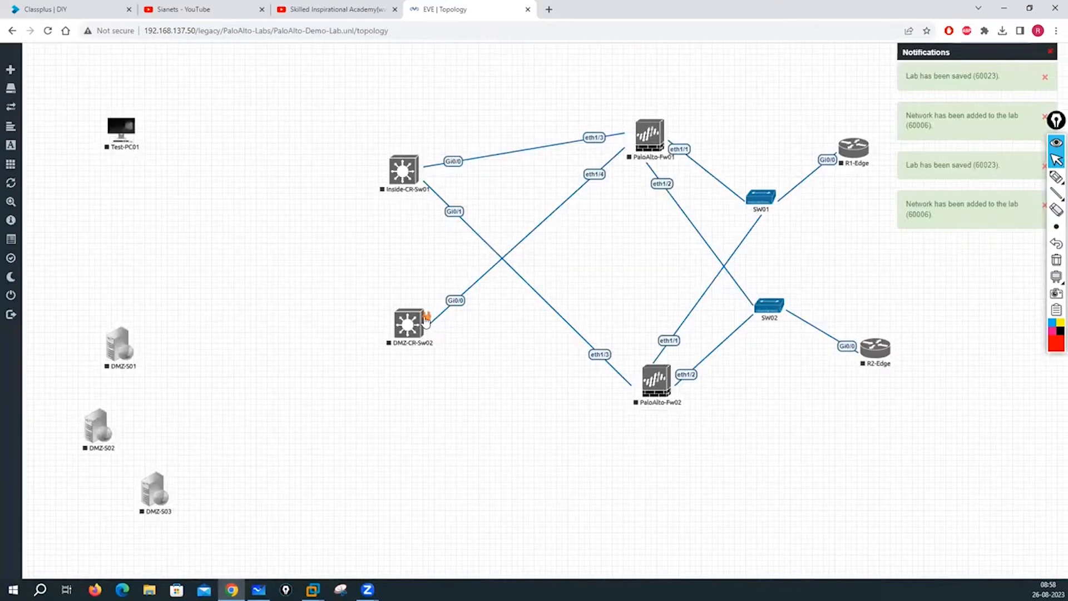
drag(425, 321, 654, 385)
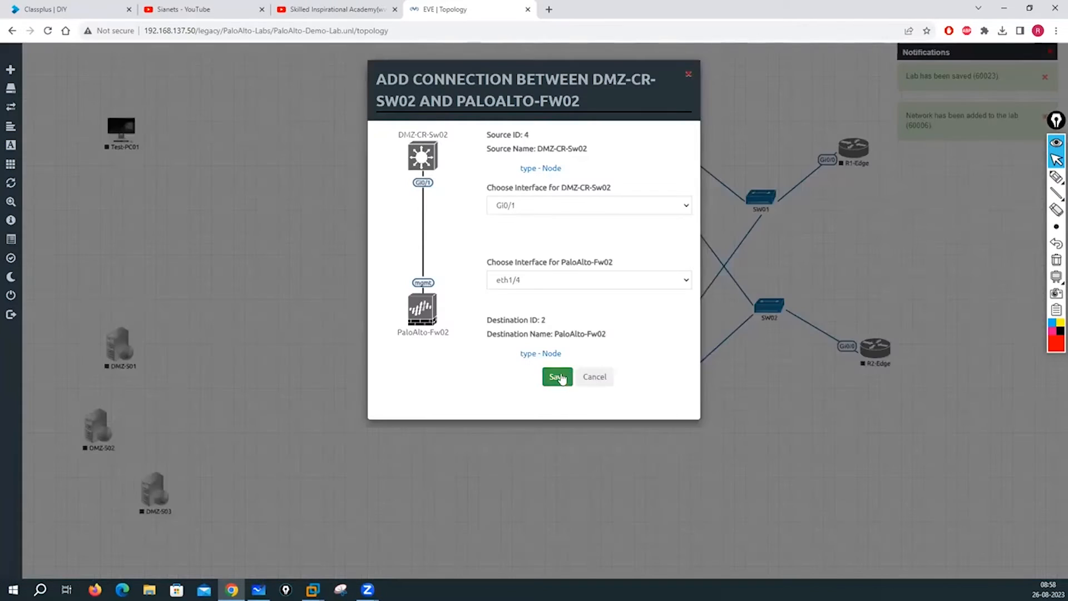
click(556, 375)
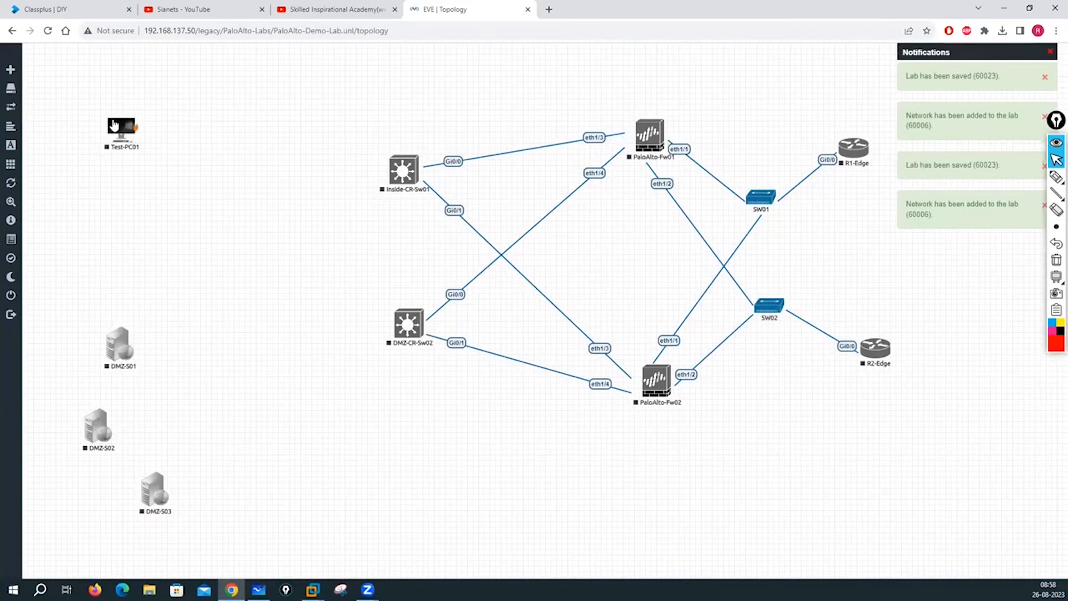
- Connect Test-PC01 e0 to Inside-CR-Sw01 Gi0/2, with the PC moved closer and level with the switch
drag(114, 125, 406, 170)
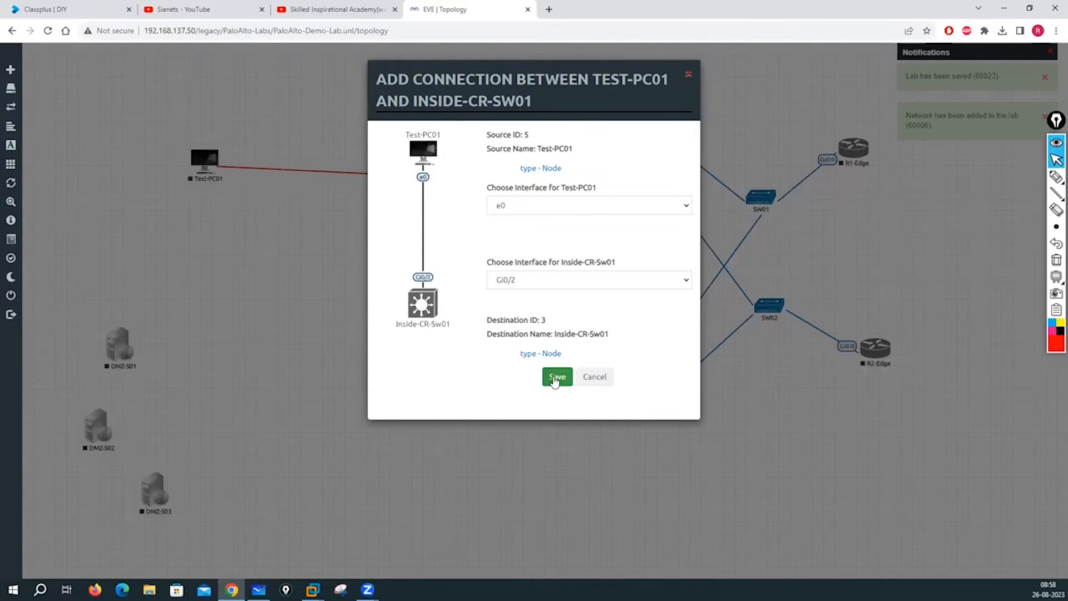
click(558, 376)
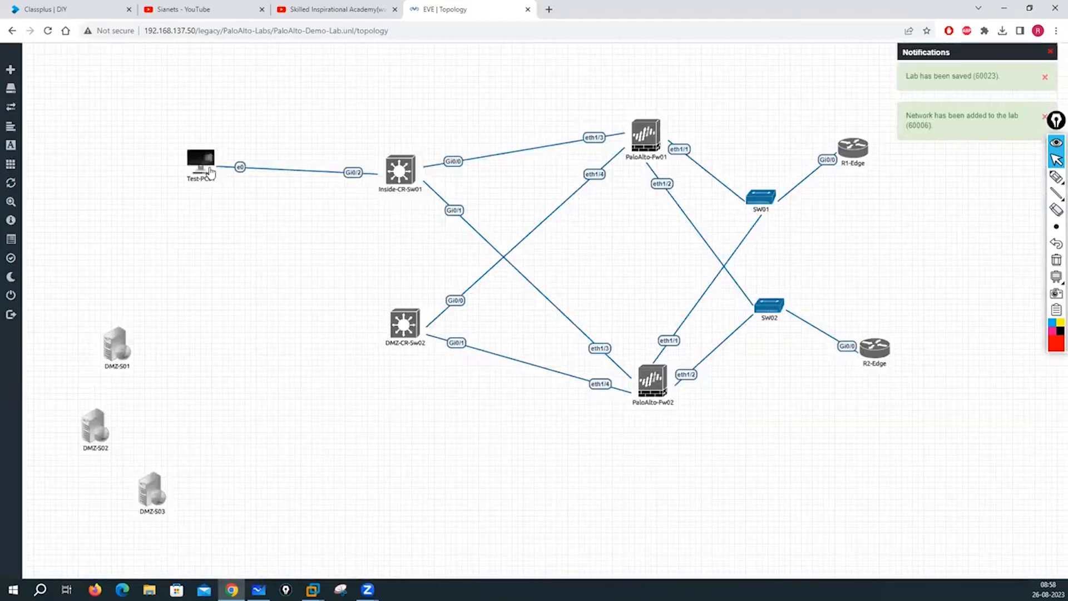
drag(198, 167, 208, 174)
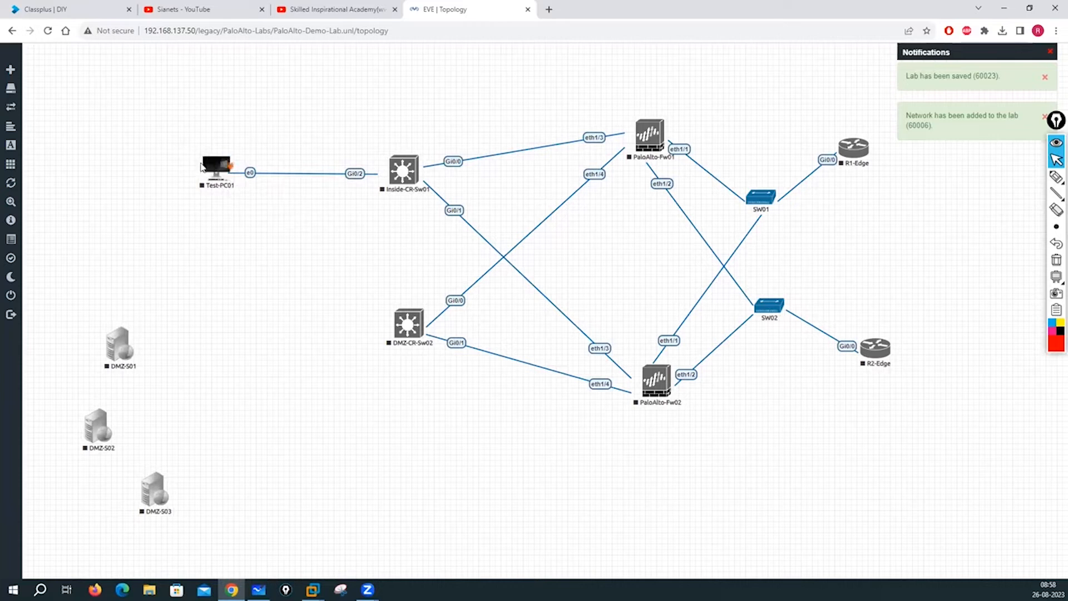
- Arrange DMZ-S01, DMZ-S02 and DMZ-S03 in a vertical column below Test-PC01, closer to DMZ-CR-Sw02
drag(121, 346, 207, 272)
drag(92, 437, 191, 368)
drag(155, 497, 195, 443)
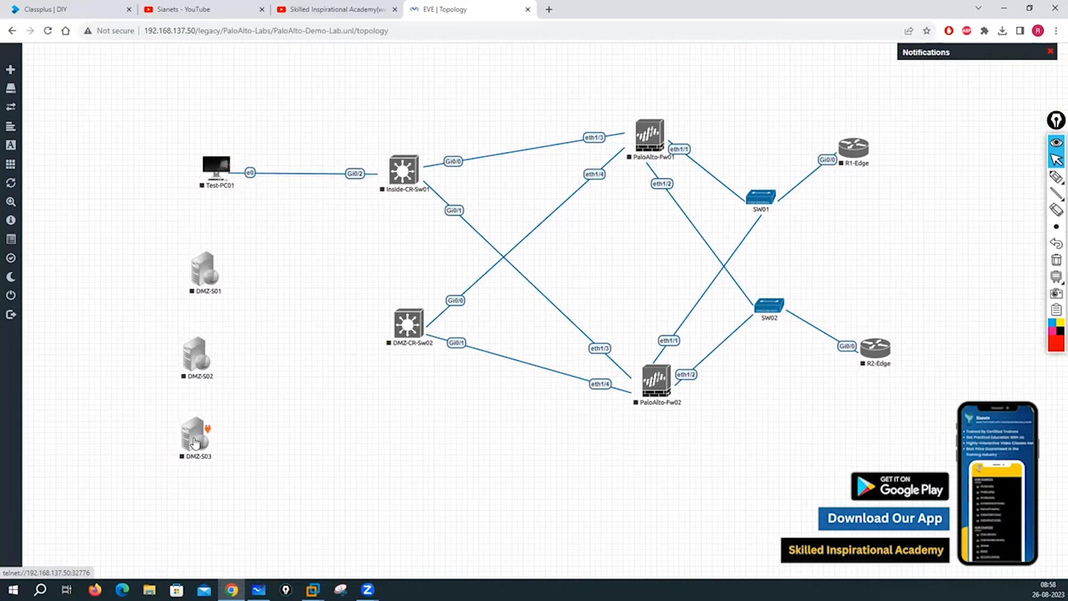
- Connect fa0/0 on DMZ-S01, DMZ-S02 and DMZ-S03 to DMZ-CR-Sw02 interfaces Gi0/2, Gi0/3 and Gi1/0 respectively
drag(227, 280, 405, 323)
click(557, 376)
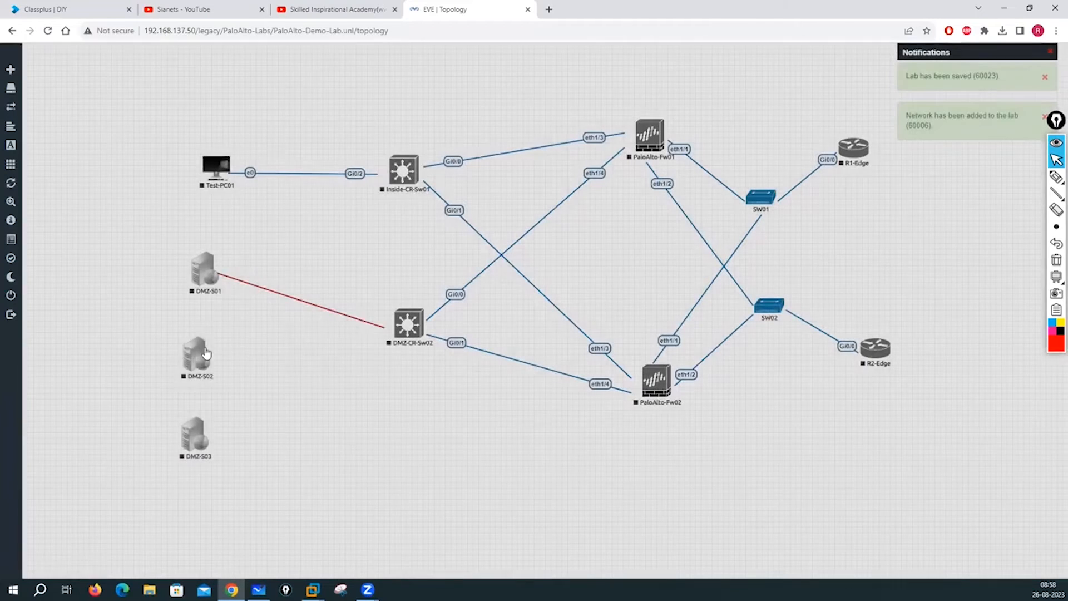
drag(208, 356, 407, 341)
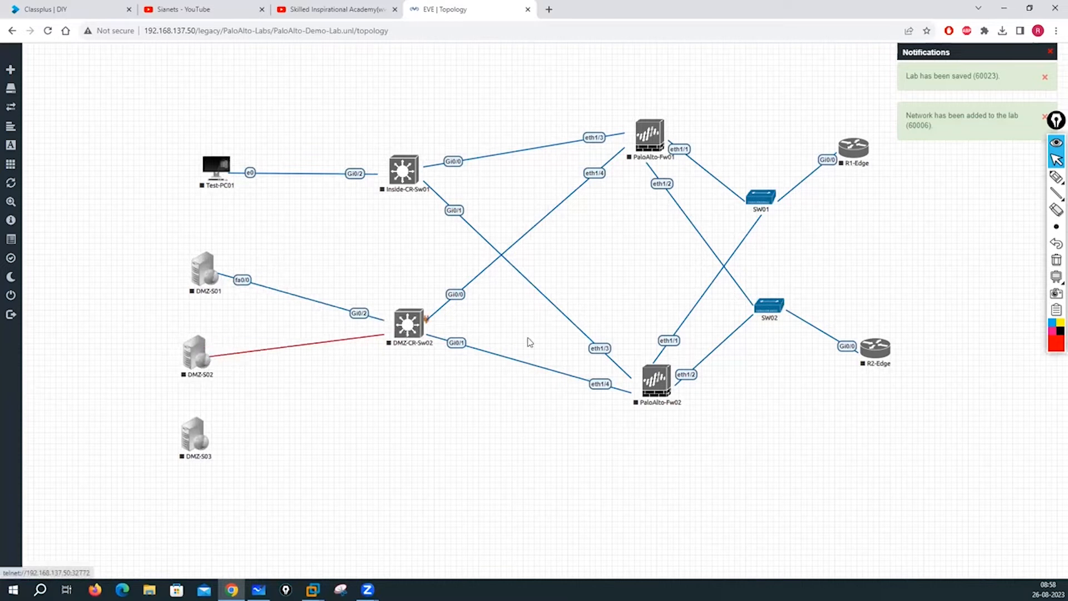
key(Return)
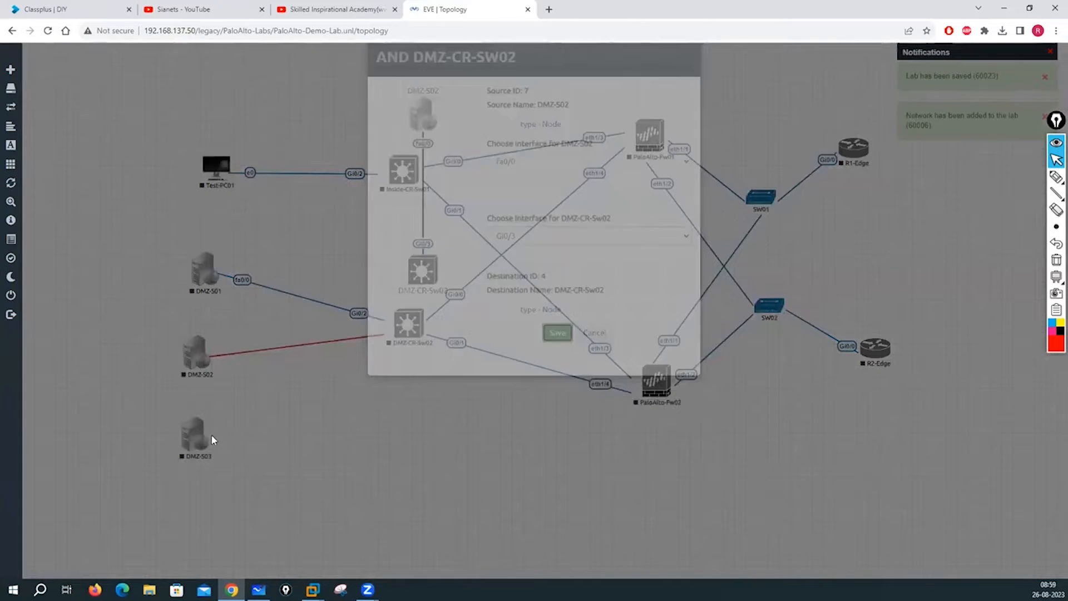
drag(209, 434, 407, 341)
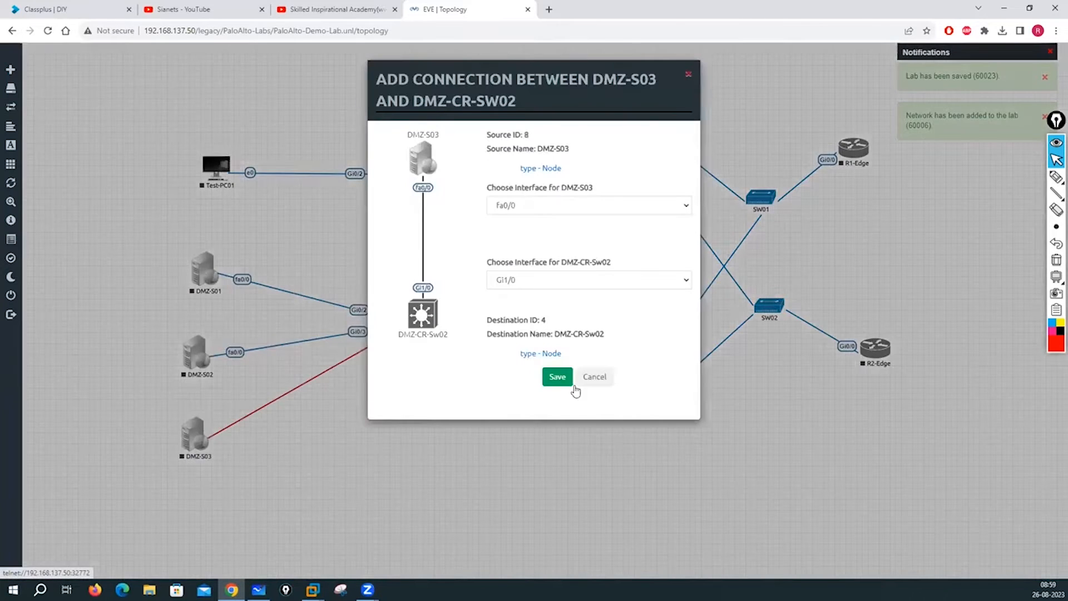
click(557, 378)
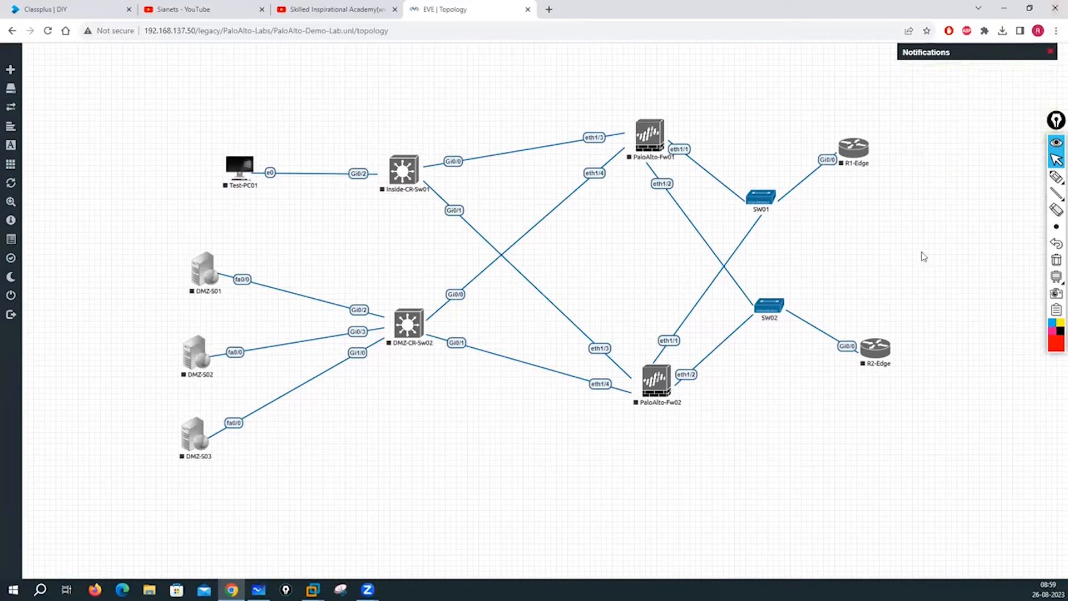
- Add a Cloud1 network named Internet and place it beyond R1-Edge, on the outer side of the topology
right_click(931, 143)
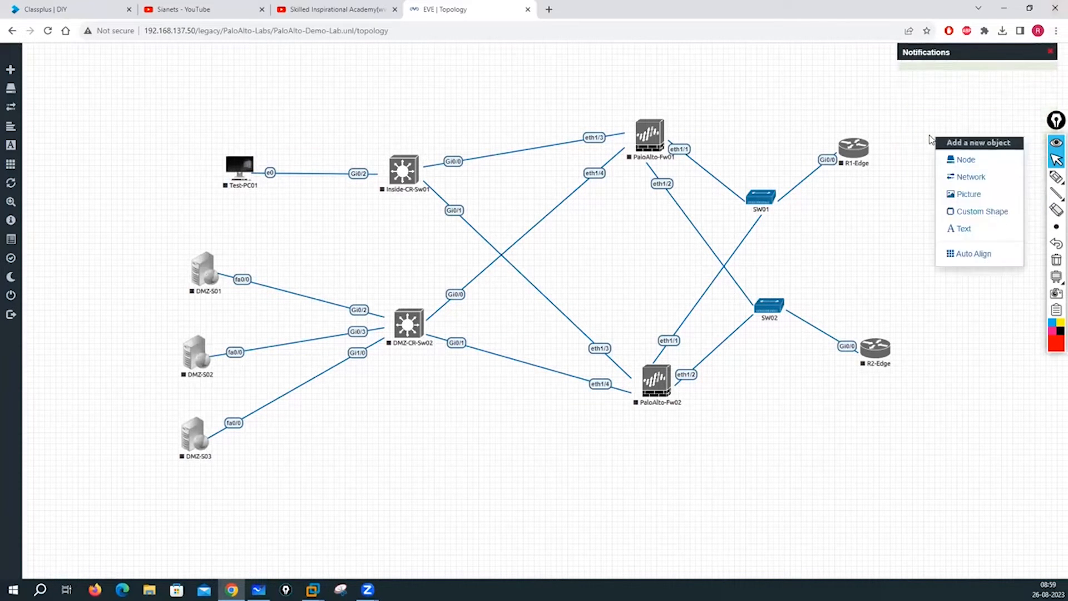
click(969, 177)
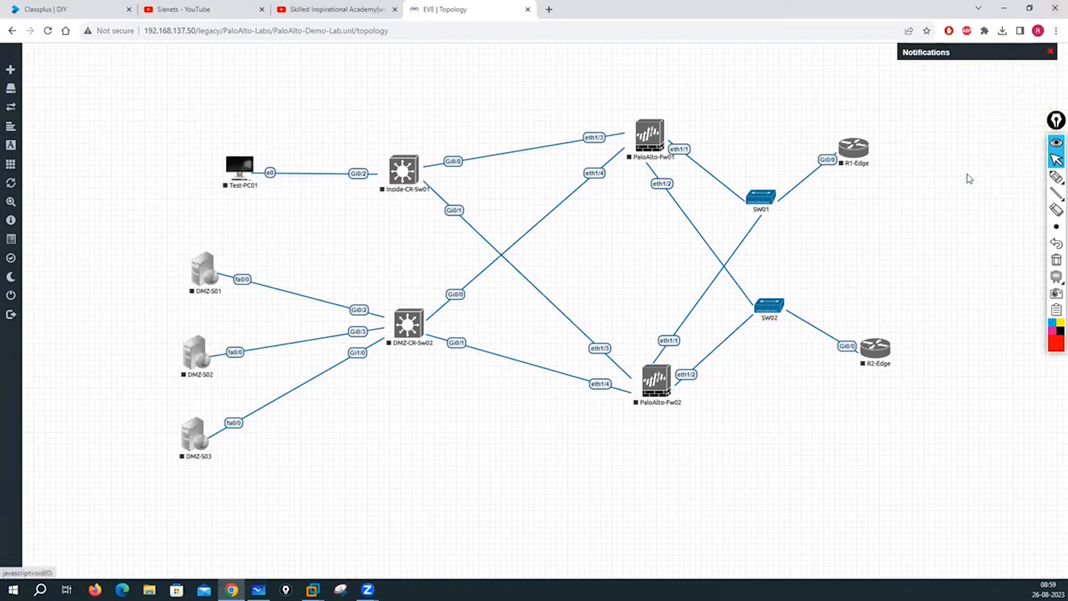
click(488, 181)
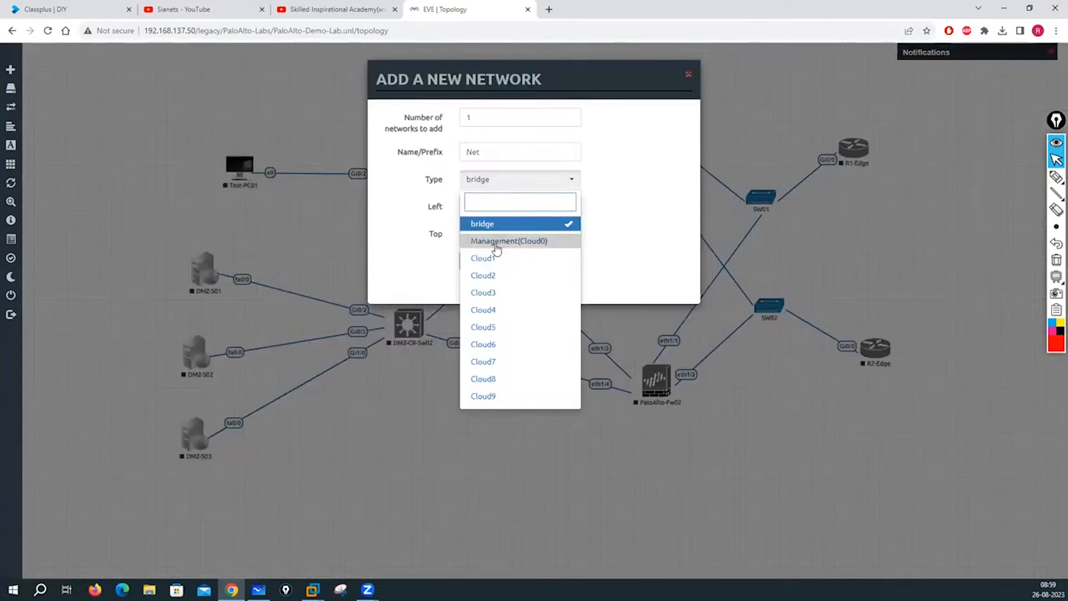
click(494, 258)
click(495, 159)
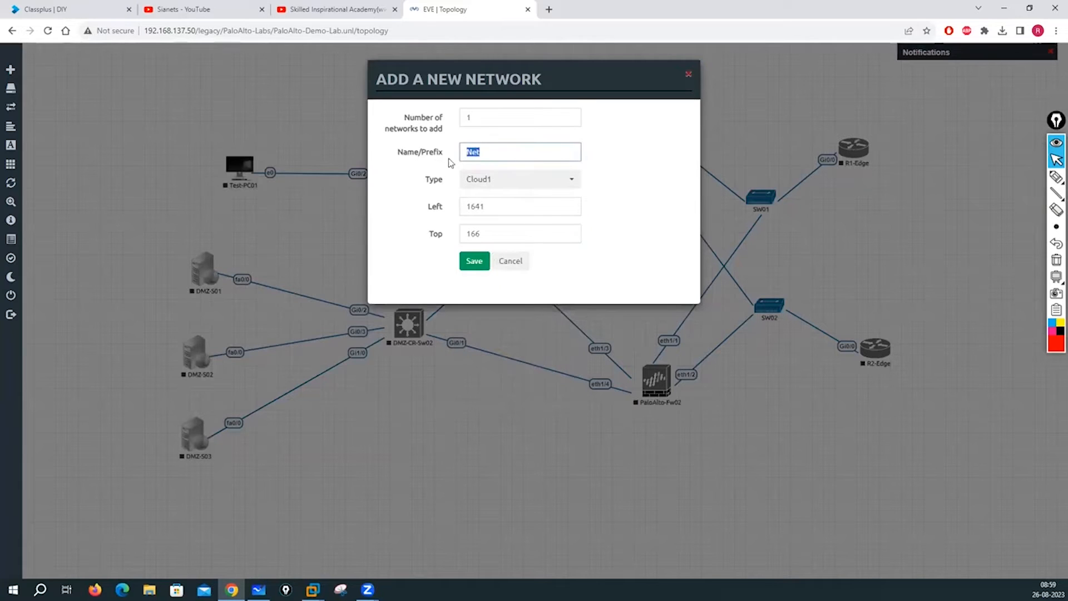
text(Internet)
click(475, 262)
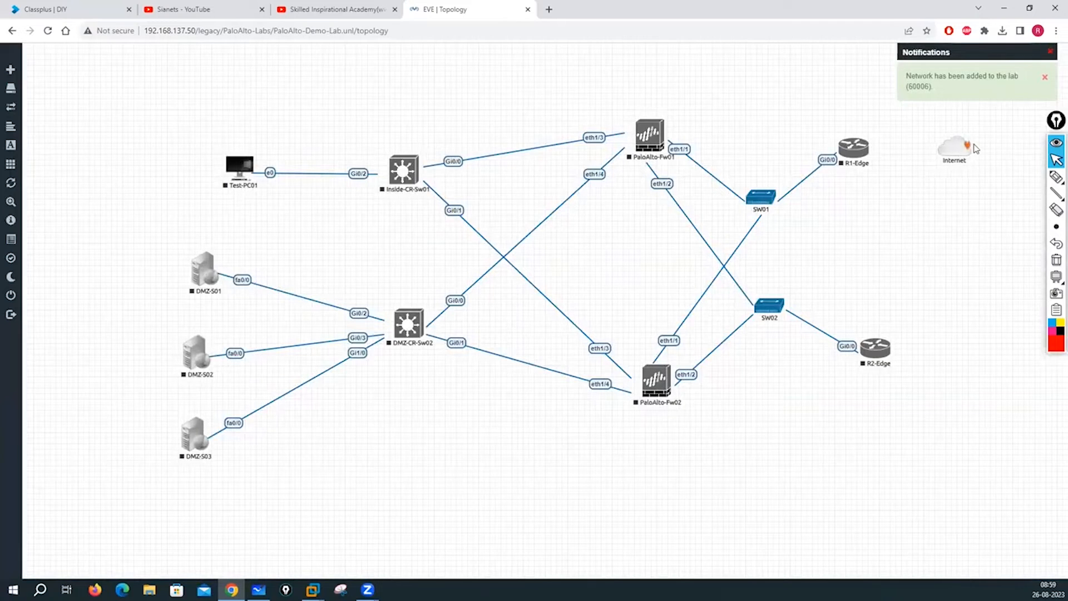
drag(973, 147, 995, 143)
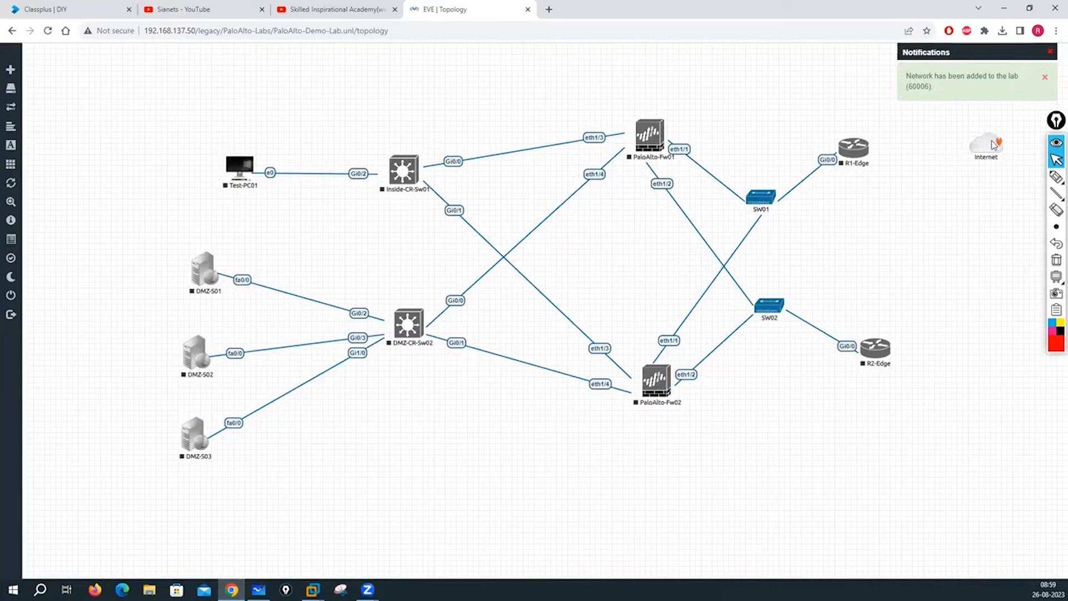
right_click(894, 253)
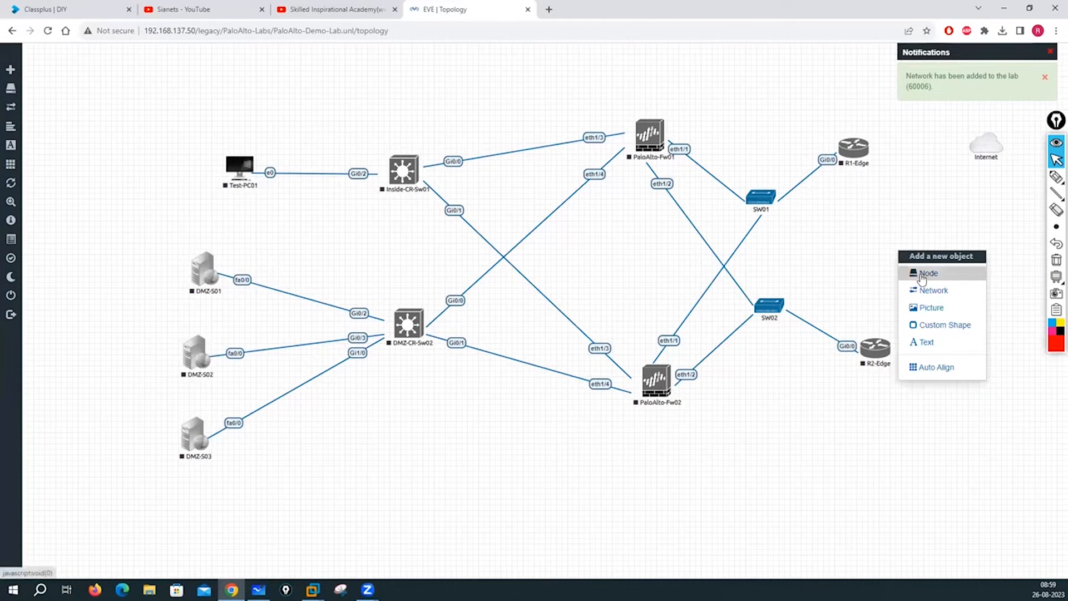
click(932, 290)
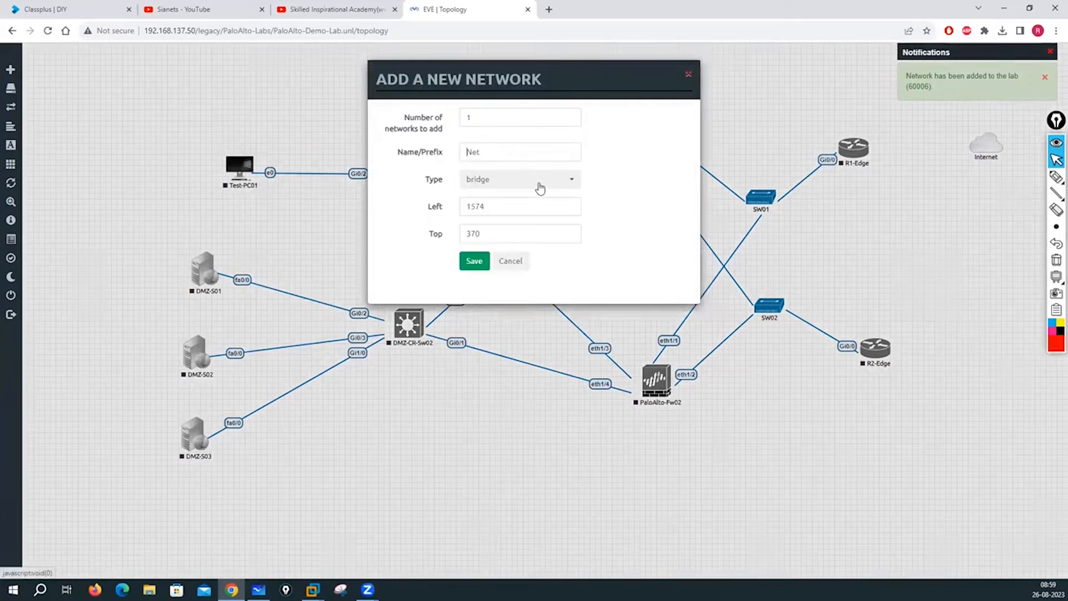
click(540, 181)
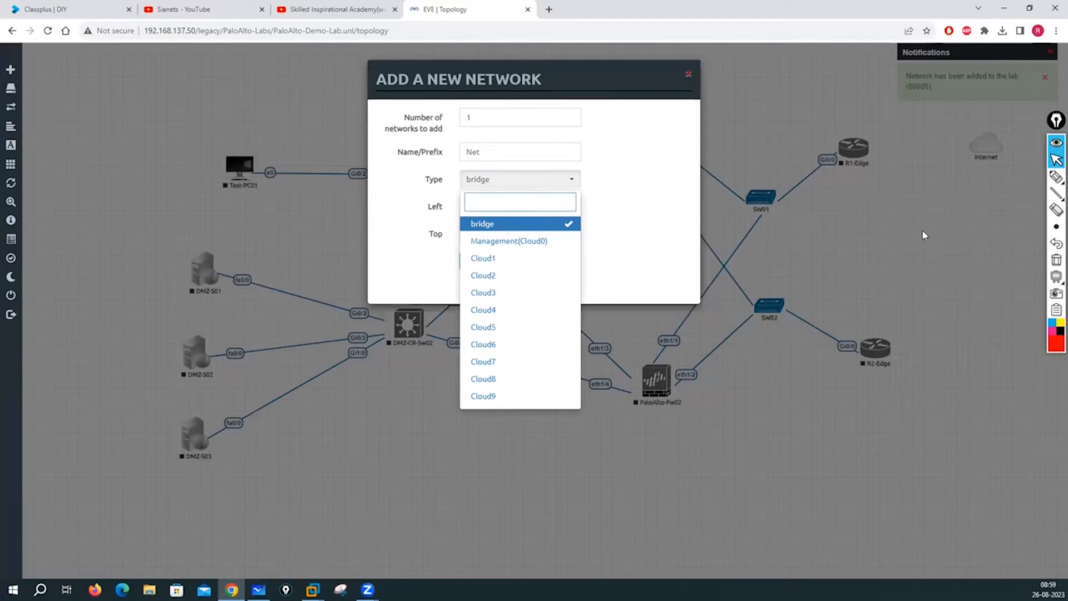
click(801, 166)
- Connect the Internet cloud to Gi0/1 on both R1-Edge and R2-Edge, with the cloud placed vertically between the two routers
drag(986, 146, 854, 148)
click(556, 319)
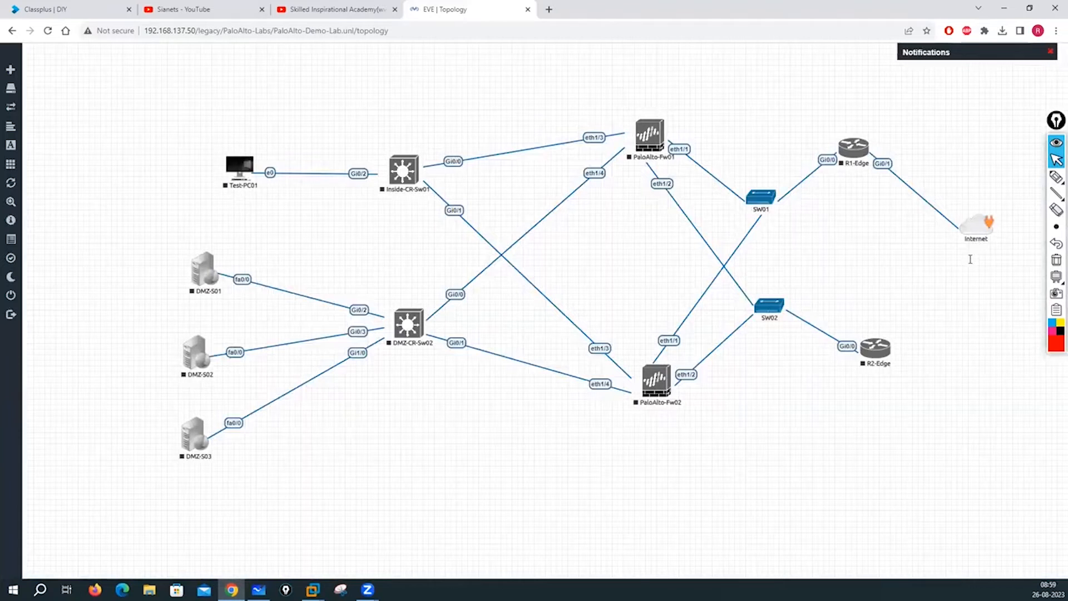
drag(994, 225, 886, 348)
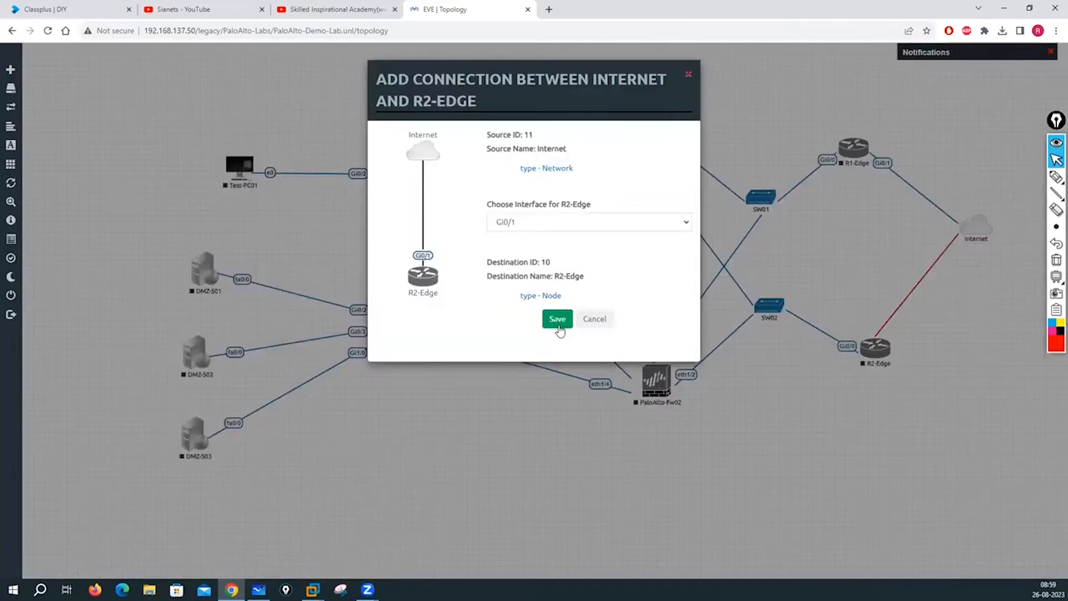
click(556, 318)
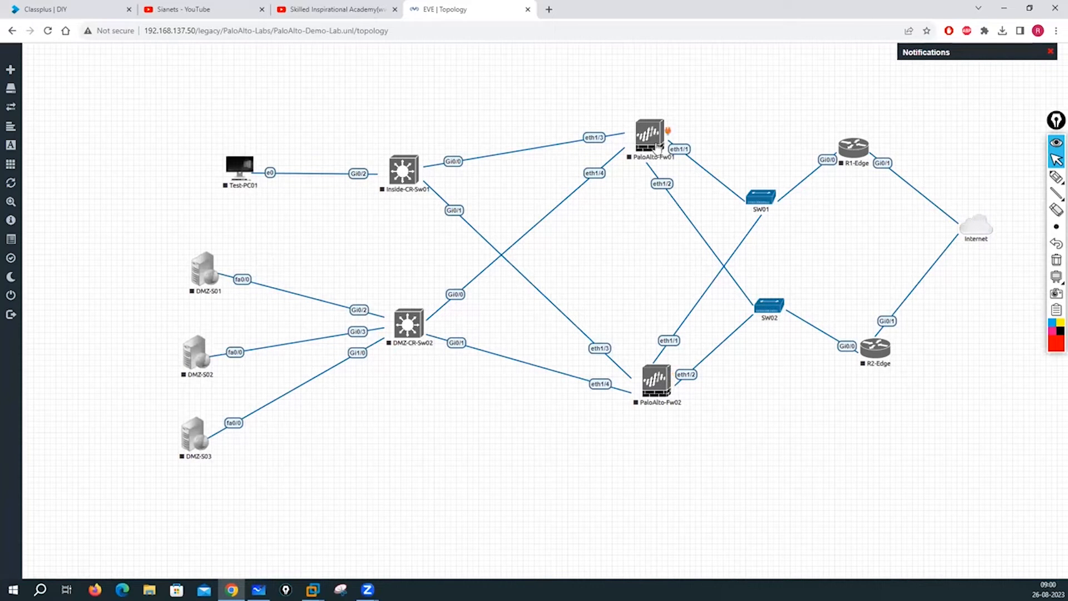
- Connect PaloAlto-Fw01 to PaloAlto-Fw02 with three direct links, joining eth1/5, eth1/6 and eth1/7 to the same interfaces
drag(667, 135, 657, 370)
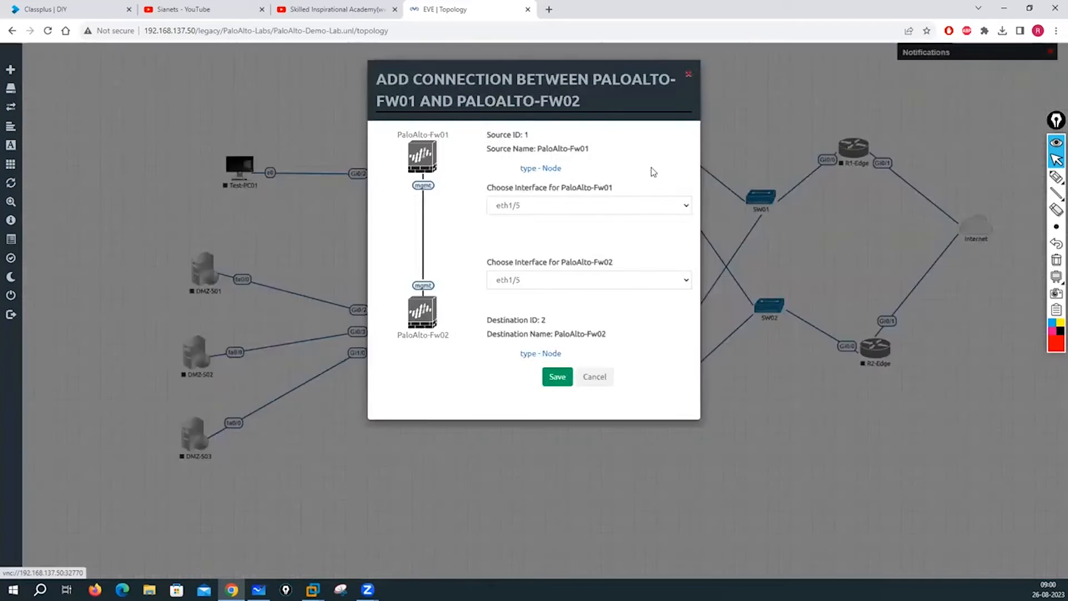
click(561, 377)
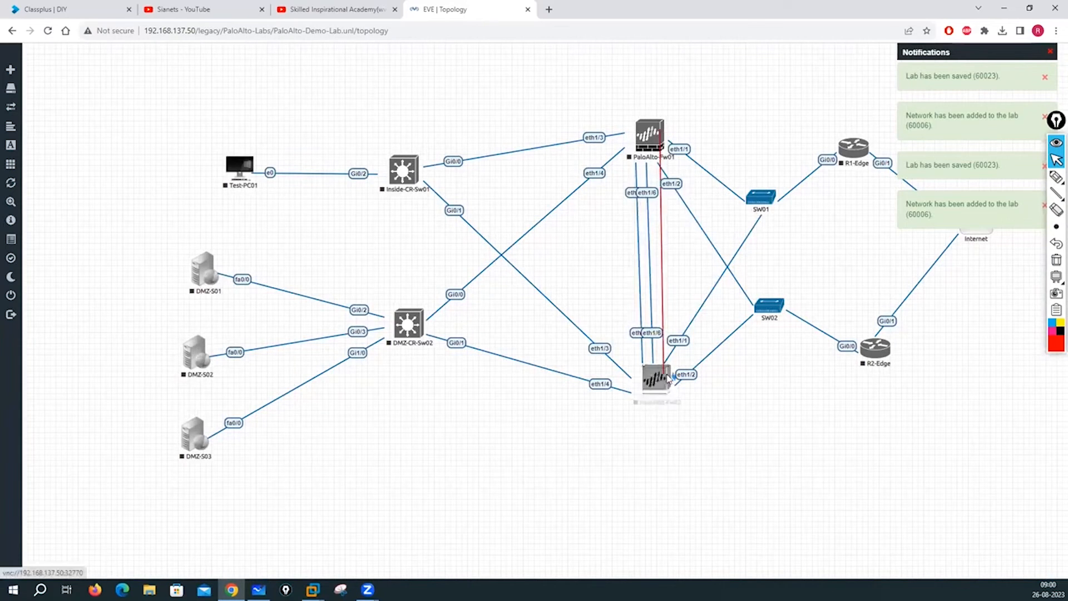
drag(669, 378, 670, 378)
click(560, 378)
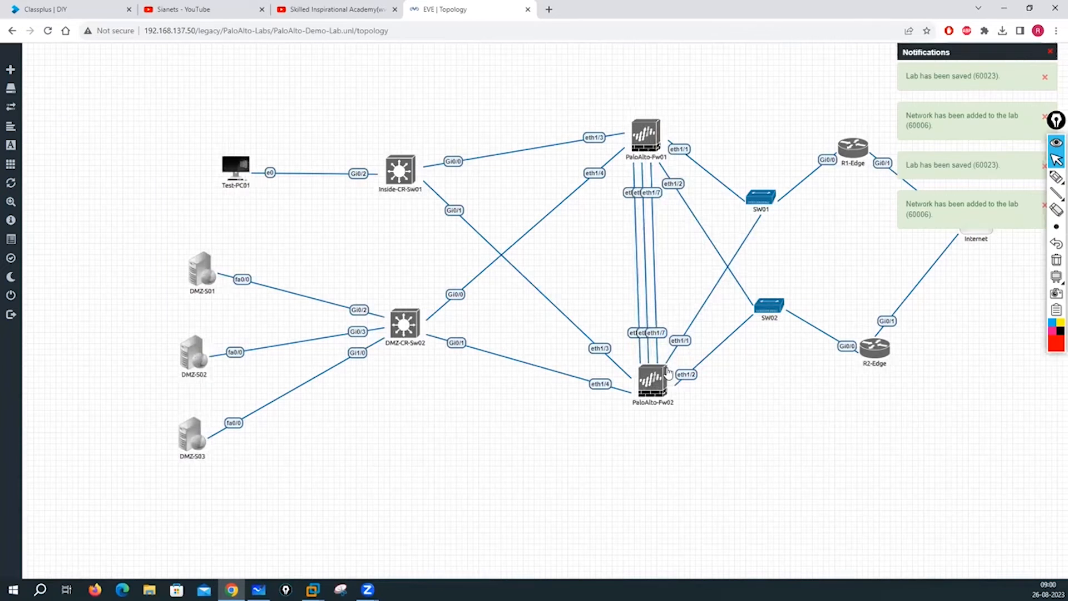
drag(650, 137, 667, 378)
click(648, 211)
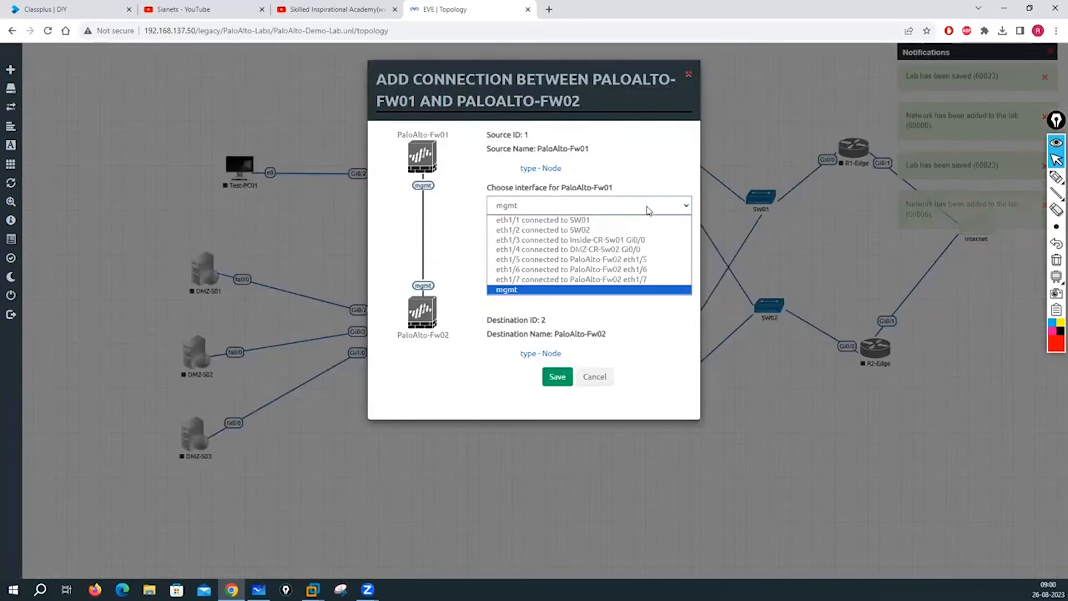
click(595, 384)
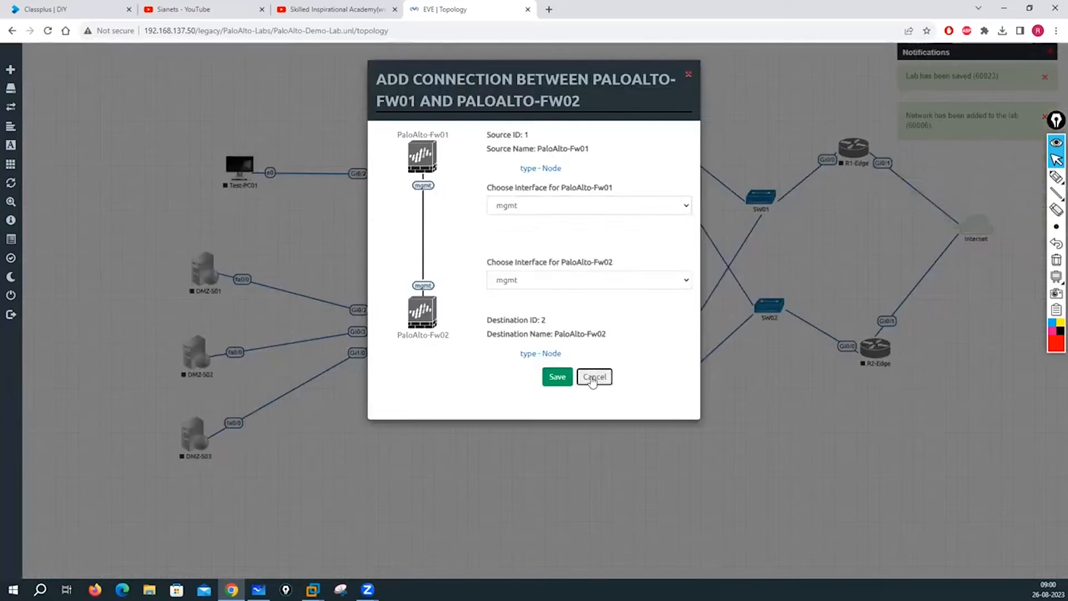
click(595, 376)
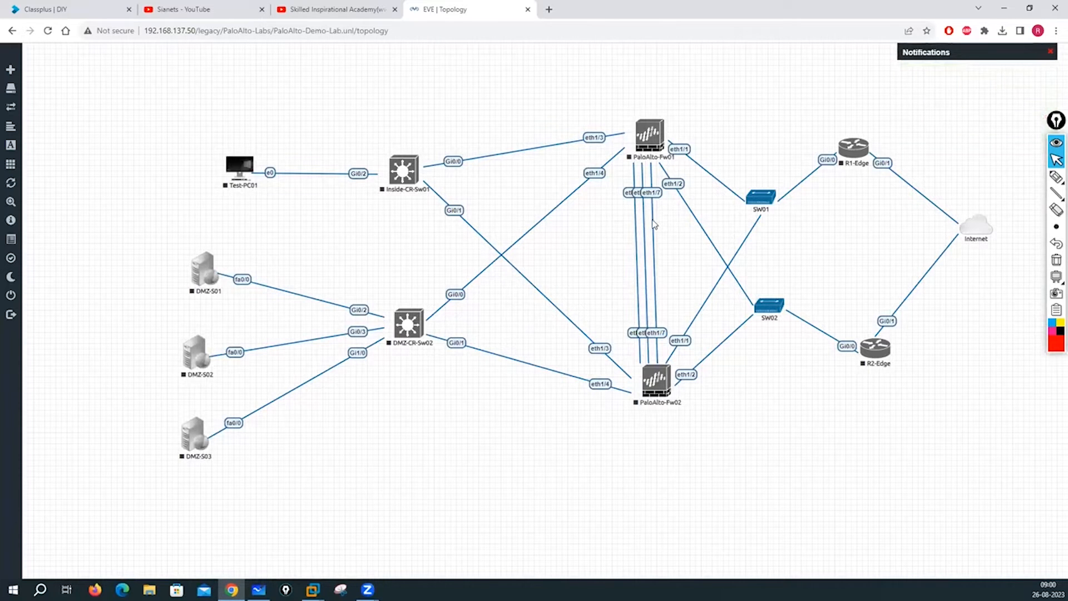
- Delete the eth1/7 link between PaloAlto-Fw01 and PaloAlto-Fw02
right_click(654, 224)
click(608, 455)
right_click(656, 248)
click(678, 266)
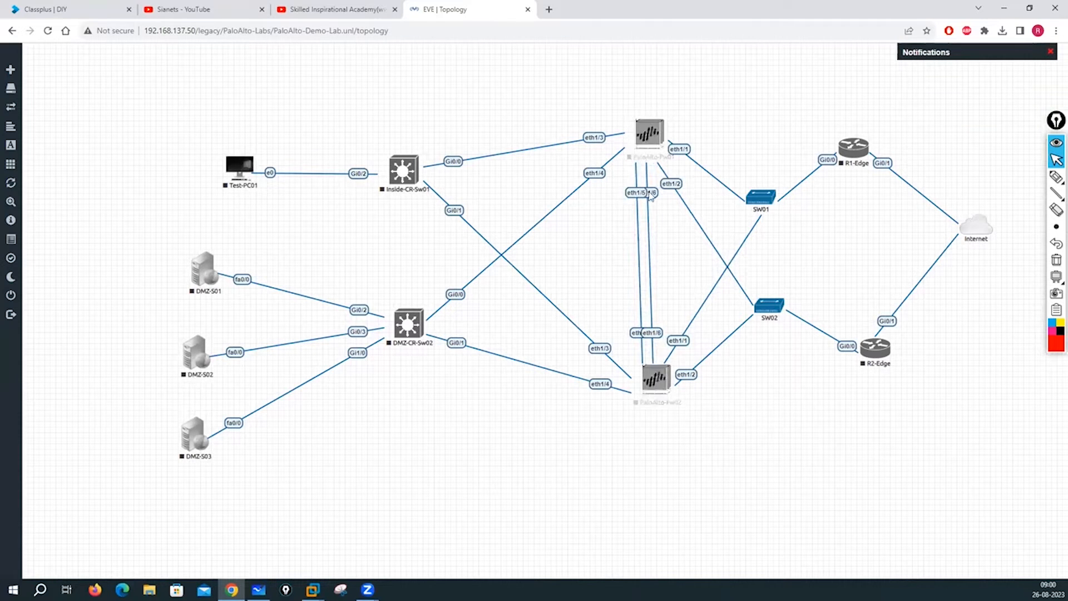
- Set the number of Ethernet interfaces on PaloAlto-Fw01 to 16 and save the node
right_click(648, 142)
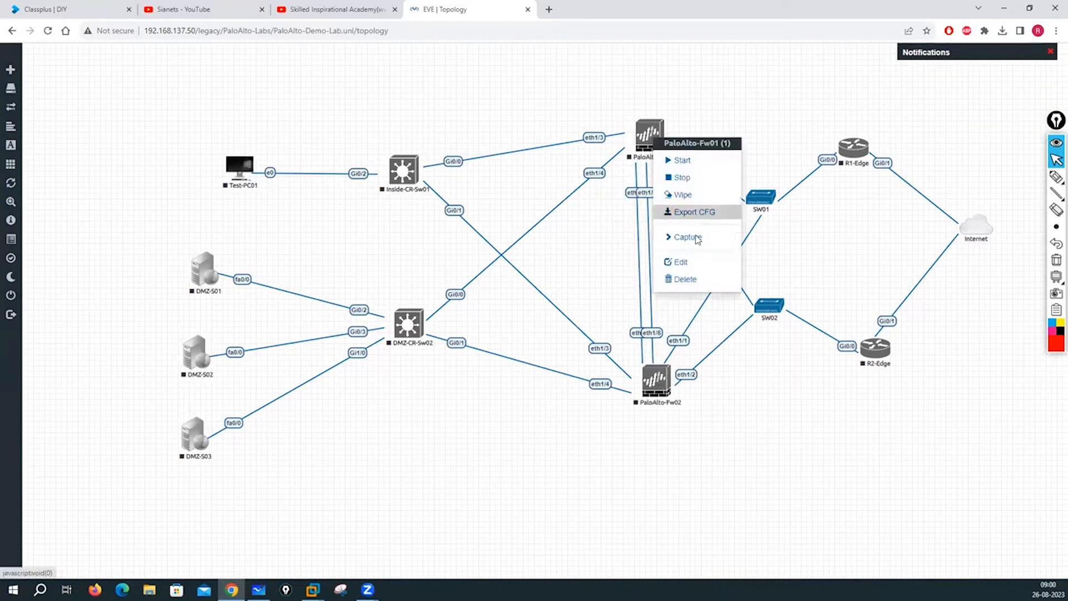
click(681, 263)
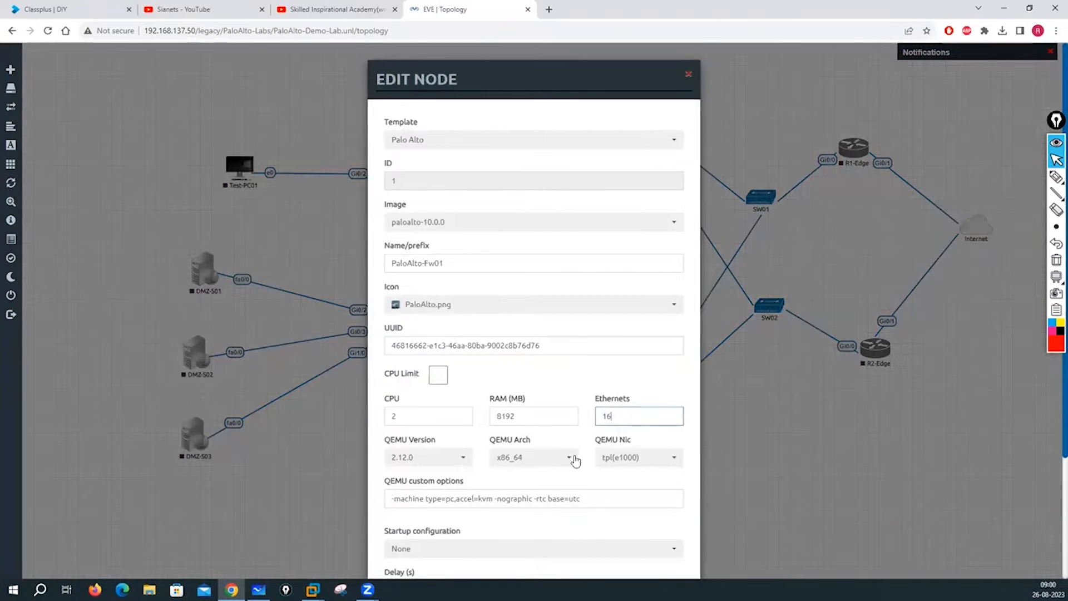
scroll(576, 461, down, 3)
click(476, 543)
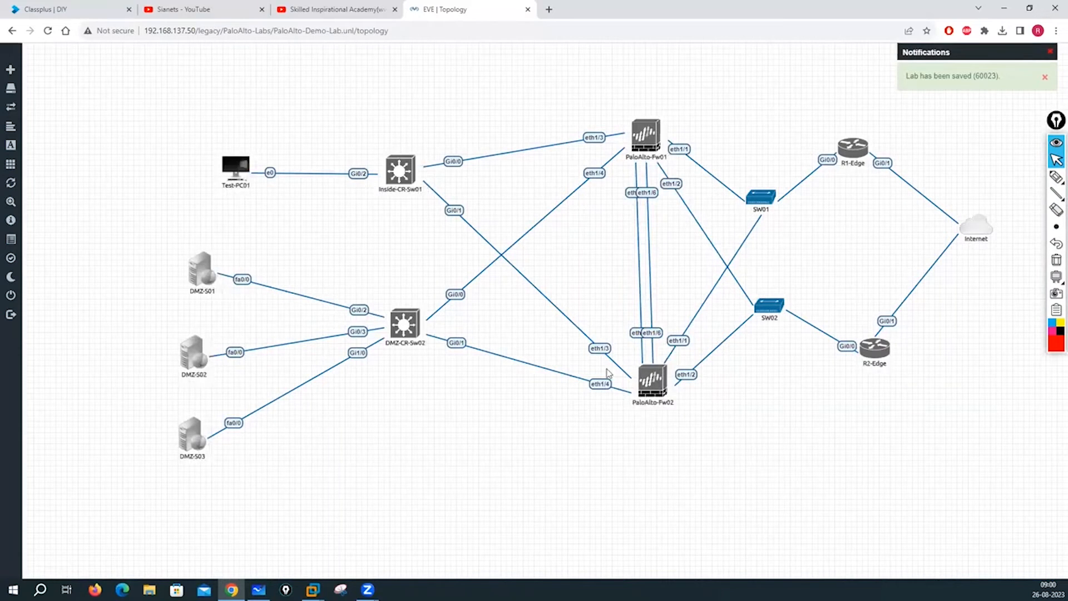
- Set the number of Ethernet interfaces on PaloAlto-Fw02 to 16 and save the node
right_click(655, 387)
click(691, 523)
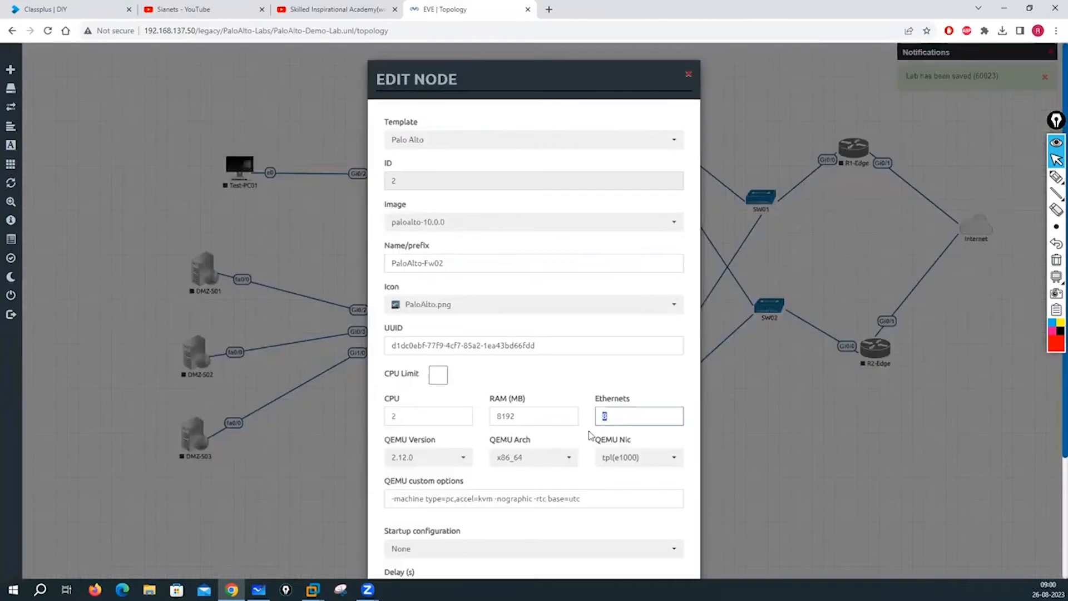
text(6)
scroll(537, 440, down, 3)
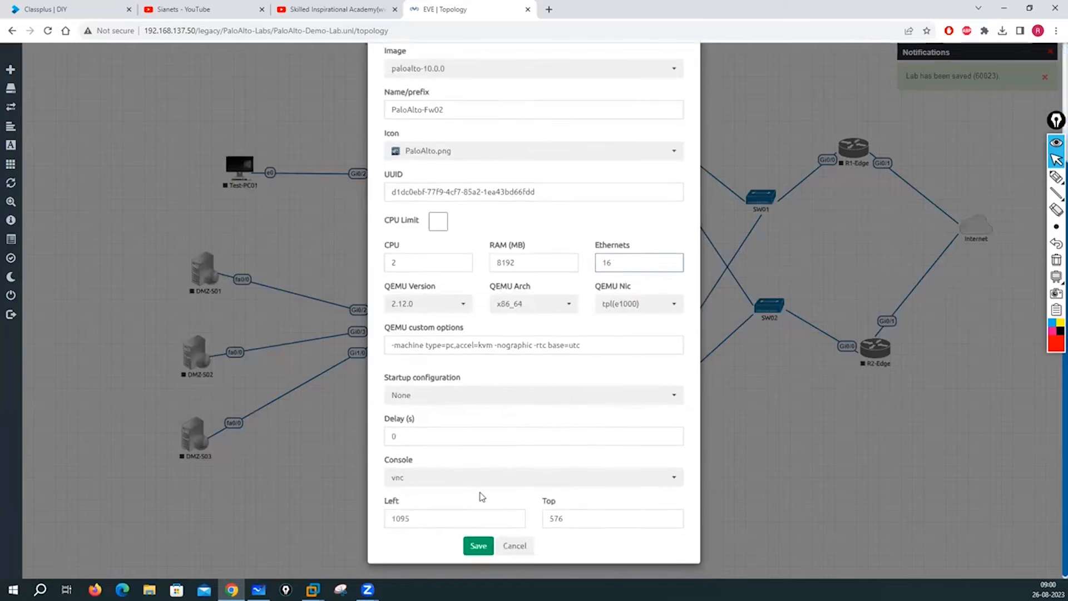
click(478, 544)
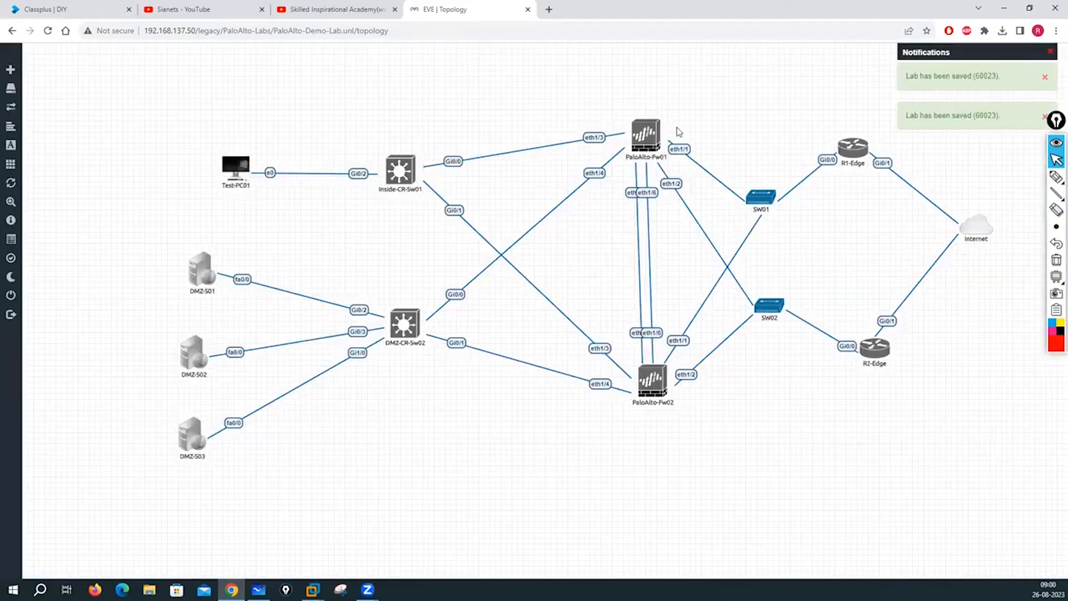
- Add two more links between PaloAlto-Fw01 and PaloAlto-Fw02, eth1/7 to eth1/7 and eth1/8 to eth1/8
drag(670, 134, 657, 379)
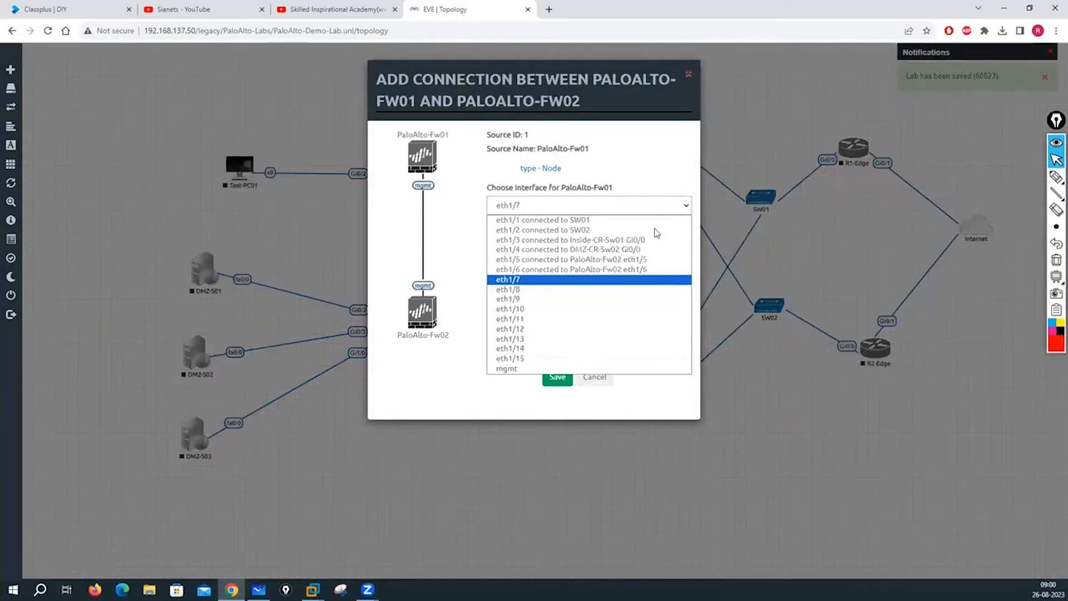
click(659, 205)
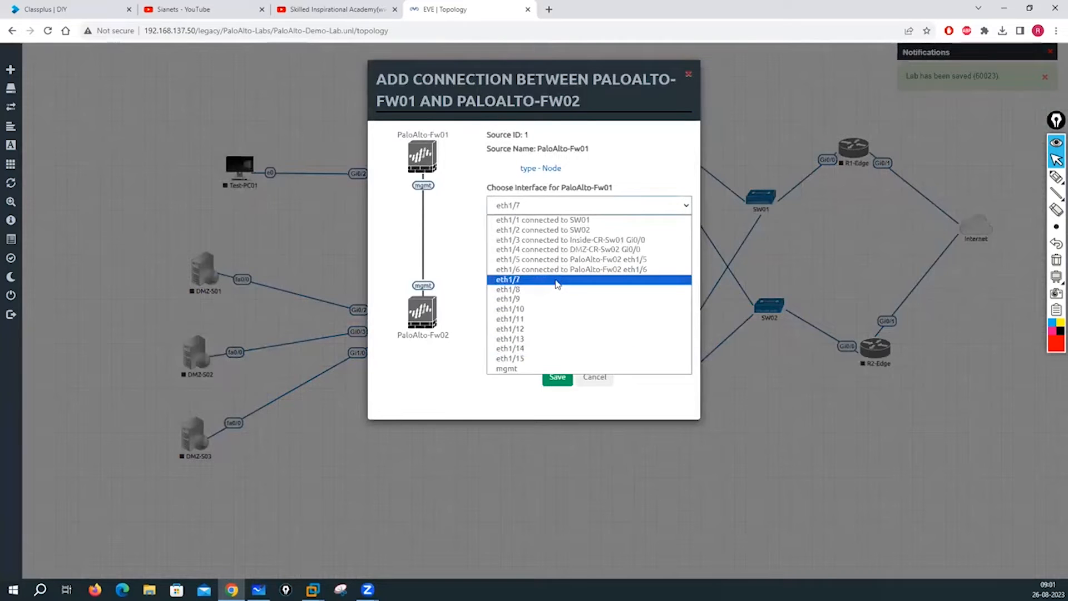
click(557, 281)
click(558, 377)
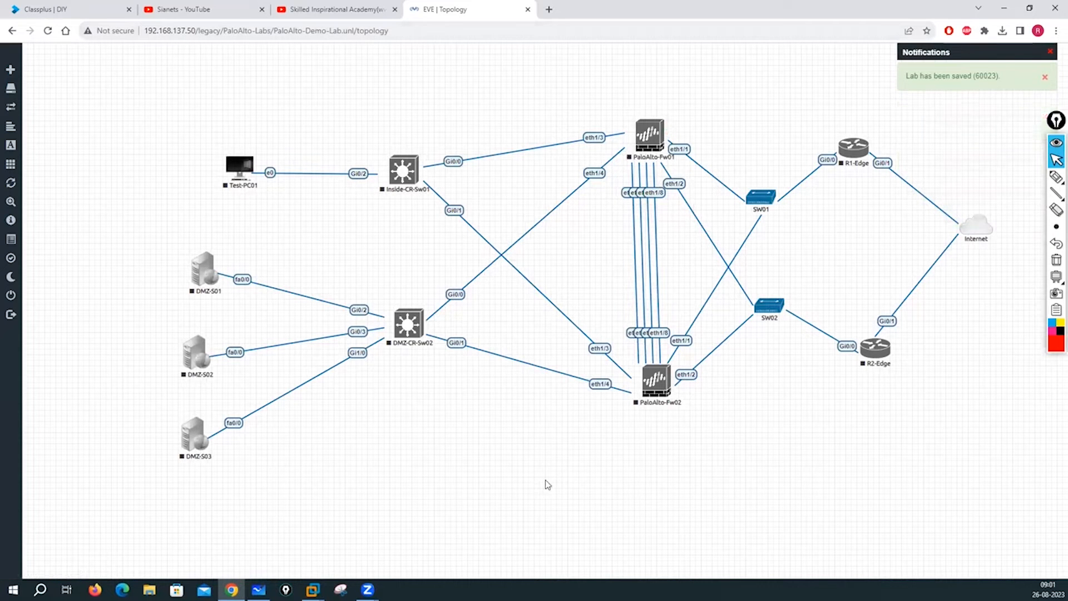
- Try to add two networks of type Management(Cloud0) with the name prefix VMNET08
right_click(470, 466)
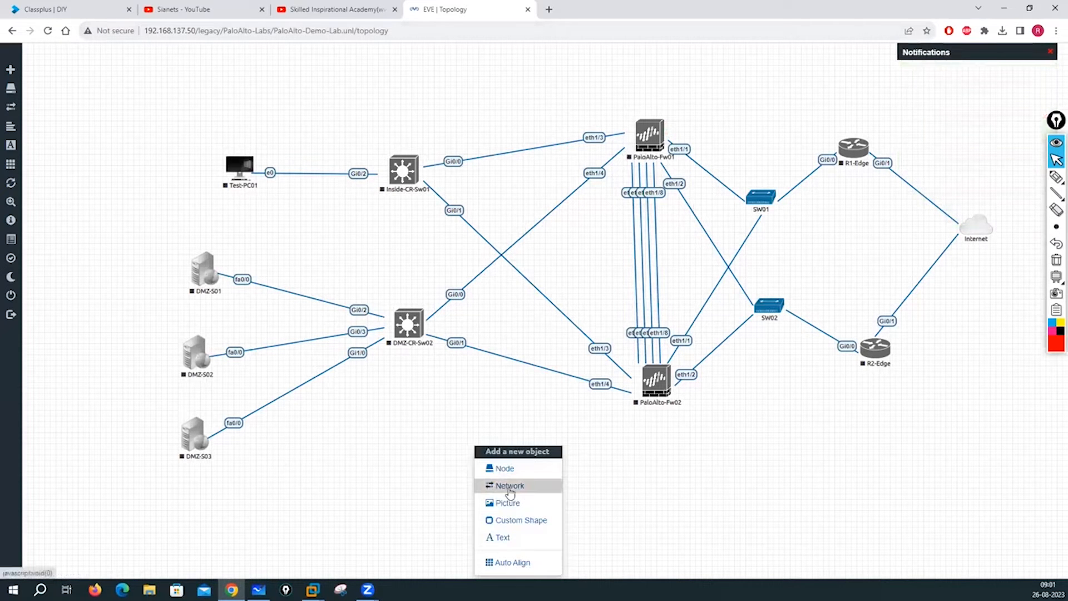
click(510, 486)
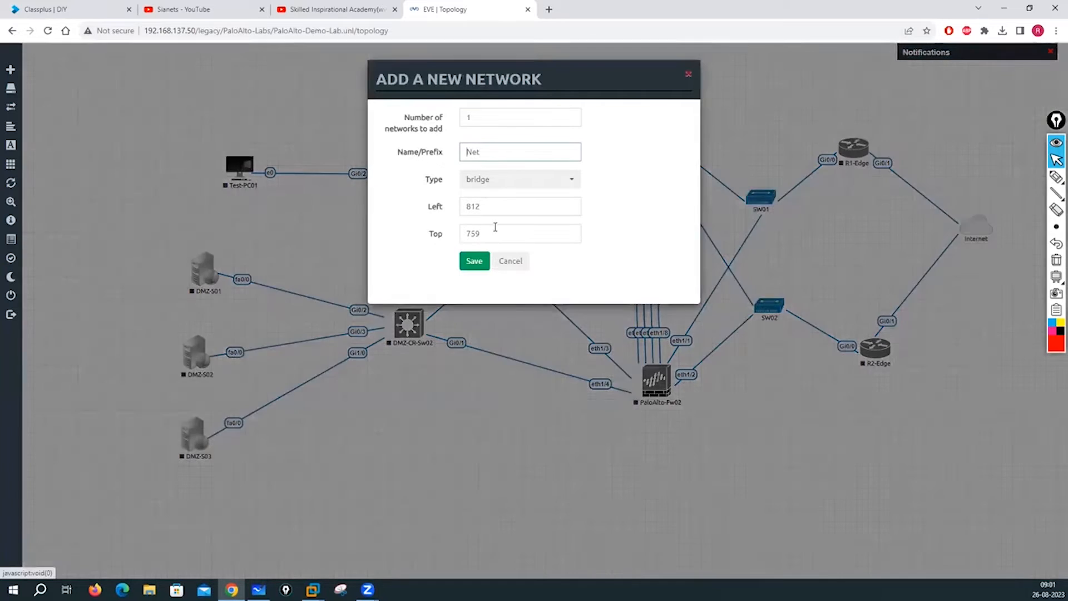
click(495, 179)
click(490, 241)
drag(503, 153, 465, 156)
text(VMNET08)
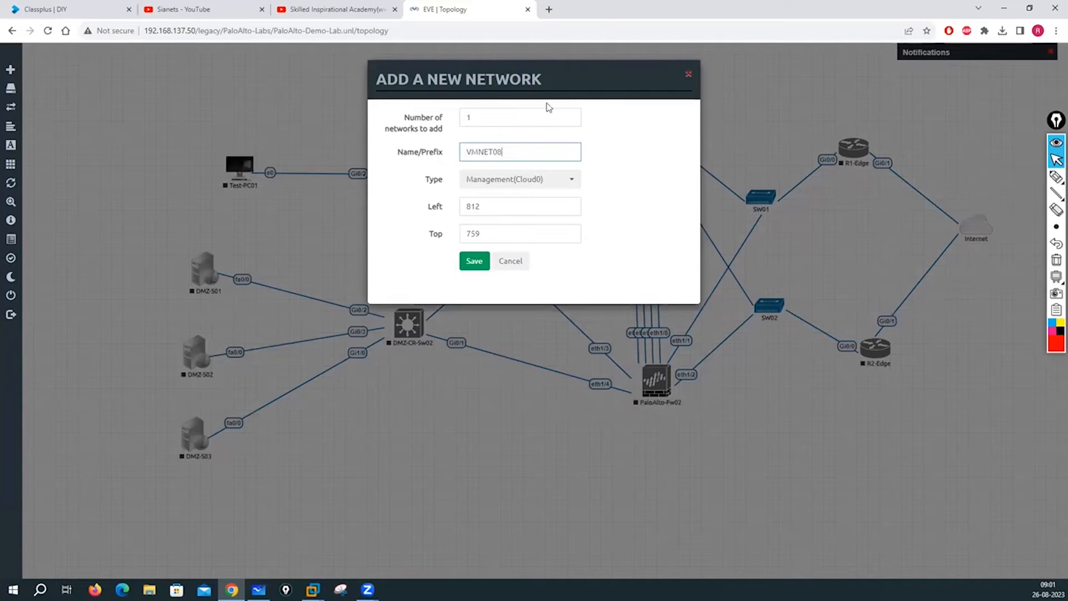
drag(492, 115, 445, 119)
text(2)
click(476, 263)
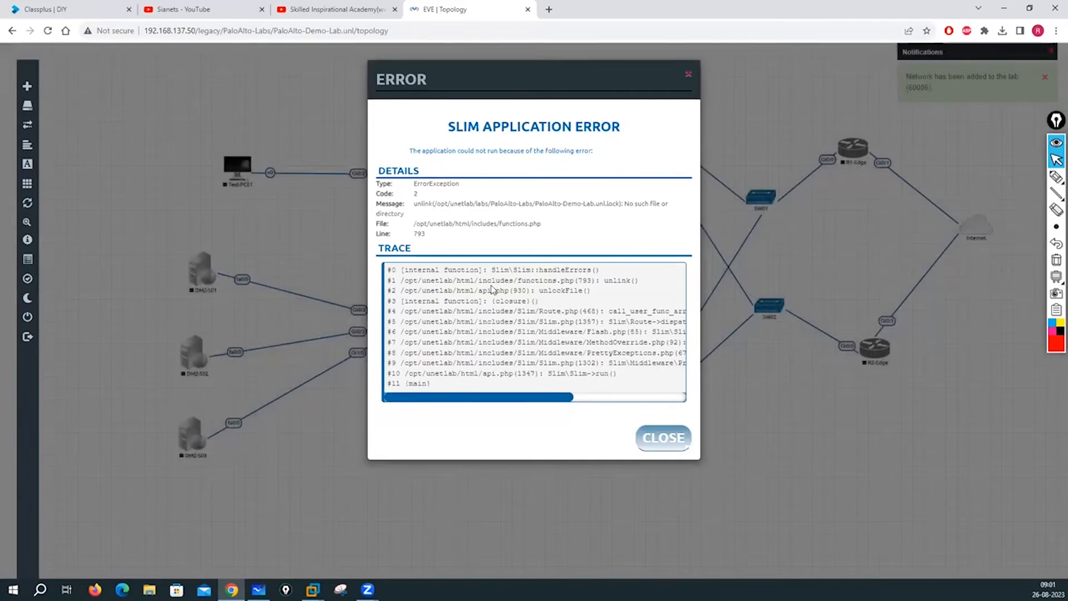
- Add one Management(Cloud0) network named VMNET01 below DMZ-CR-Sw02 and move the VMNET0816 cloud aside towards DMZ-S03
click(502, 463)
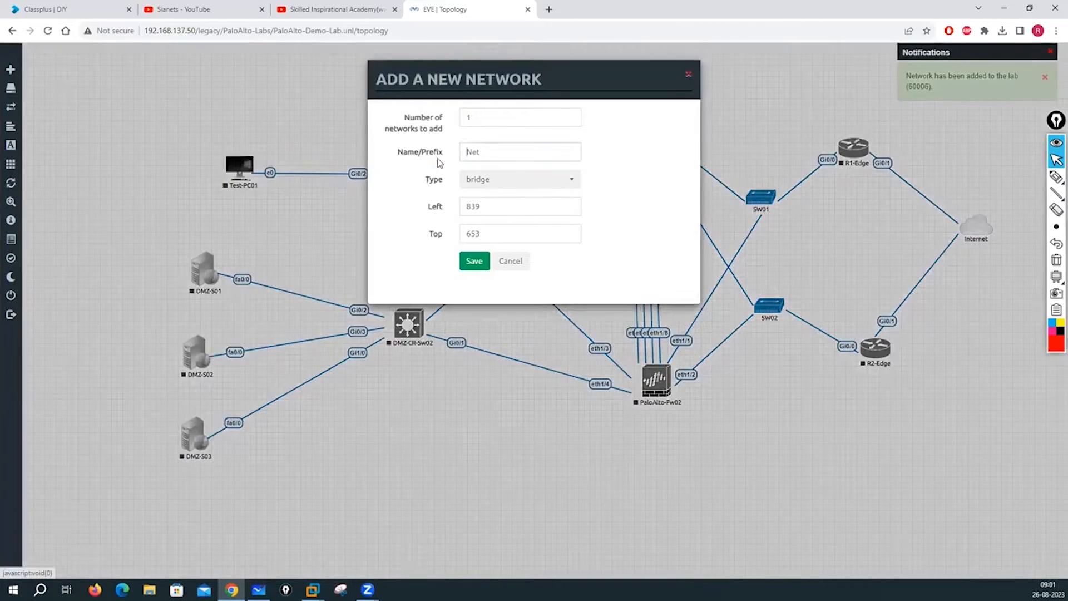
key(Tab)
key(Down)
key(Down)
key(Return)
key(shift+Tab)
text(VMNET01)
click(473, 266)
drag(494, 475, 367, 458)
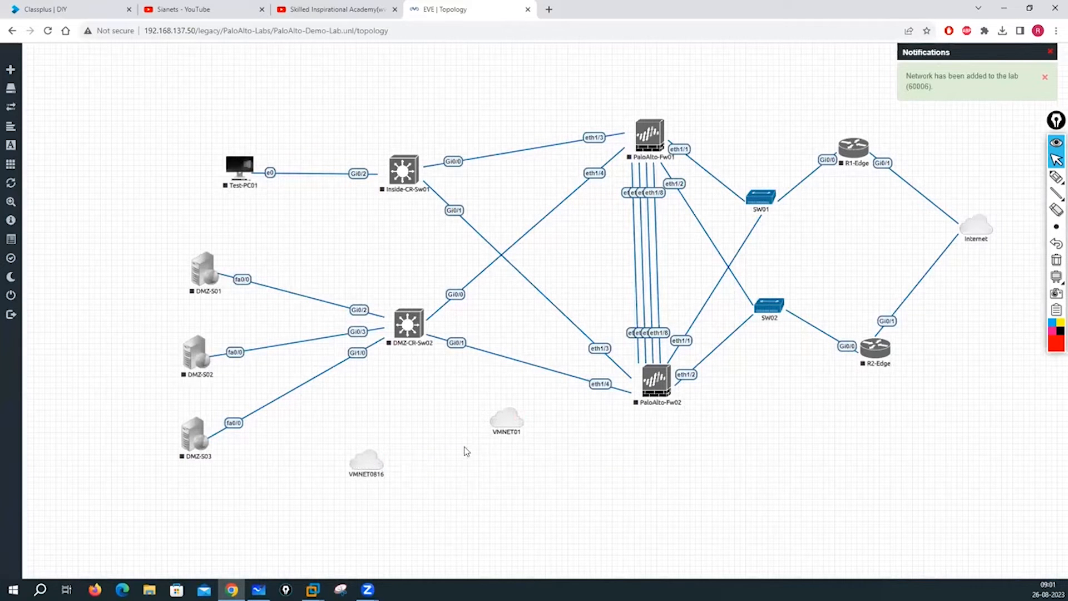
- Rename the VMNET01 network to VMNET08 and save it
right_click(365, 463)
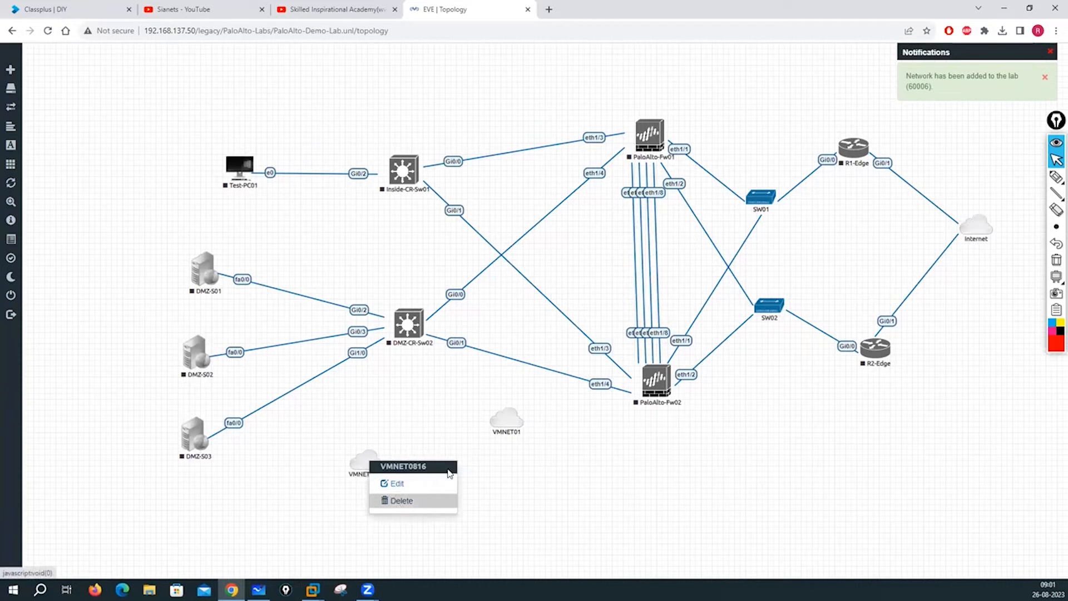
right_click(504, 426)
click(525, 446)
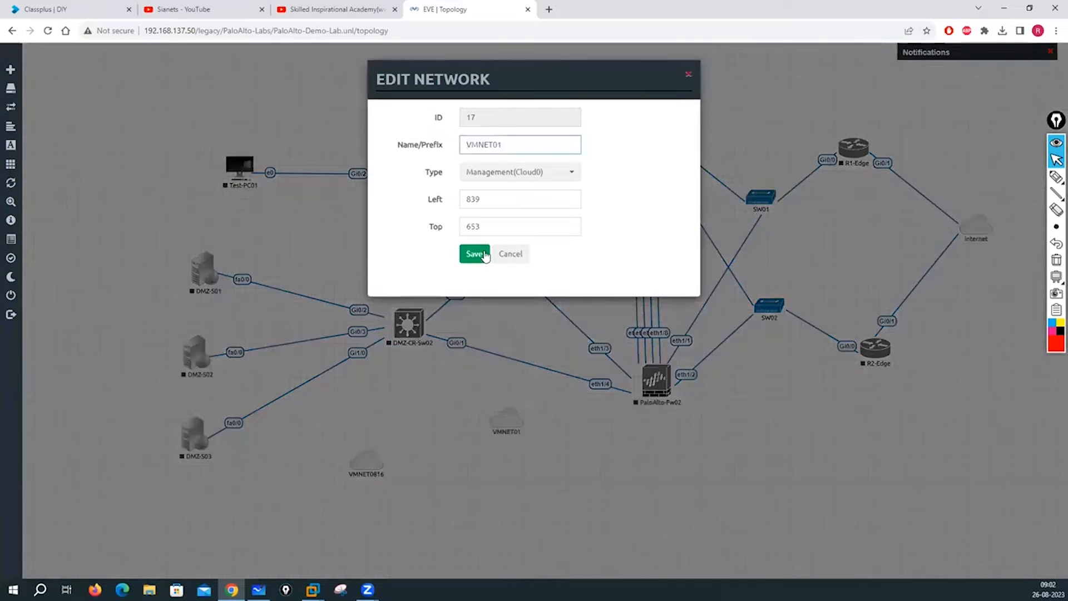
click(475, 254)
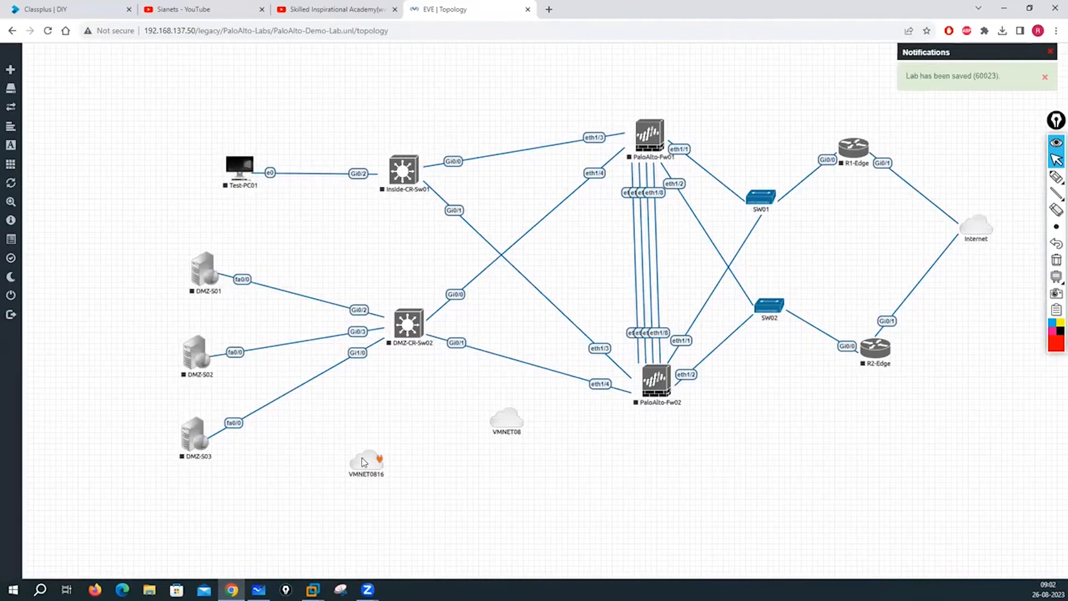
- Delete the surplus VMNET0816 network from the topology and confirm the deletion
right_click(362, 460)
click(399, 500)
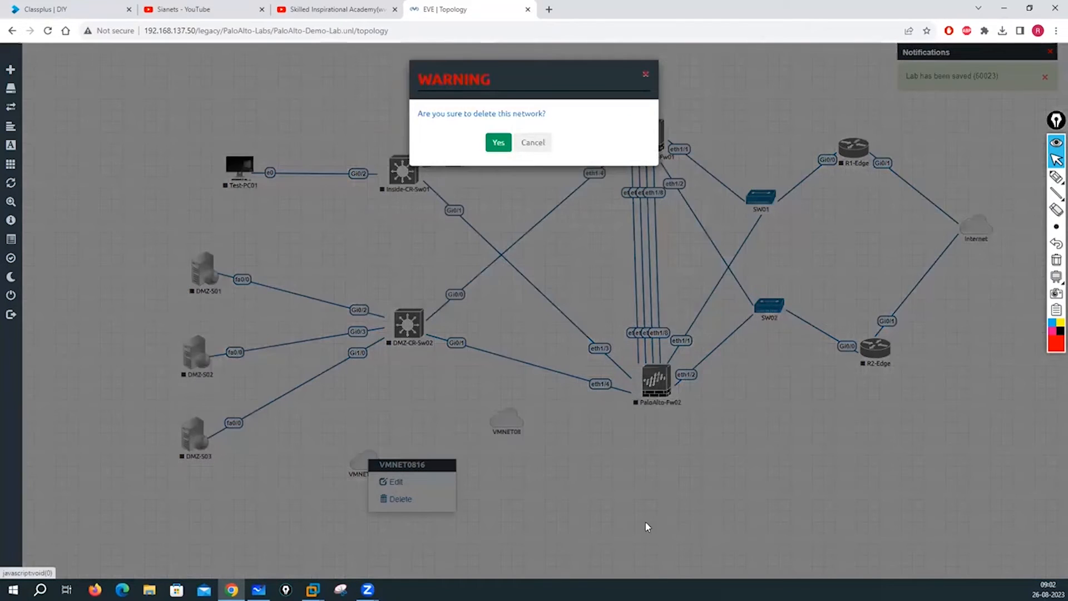
key(Return)
- Move the VMNET08 cloud to the empty area well below DMZ-CR-Sw02
drag(507, 422, 668, 494)
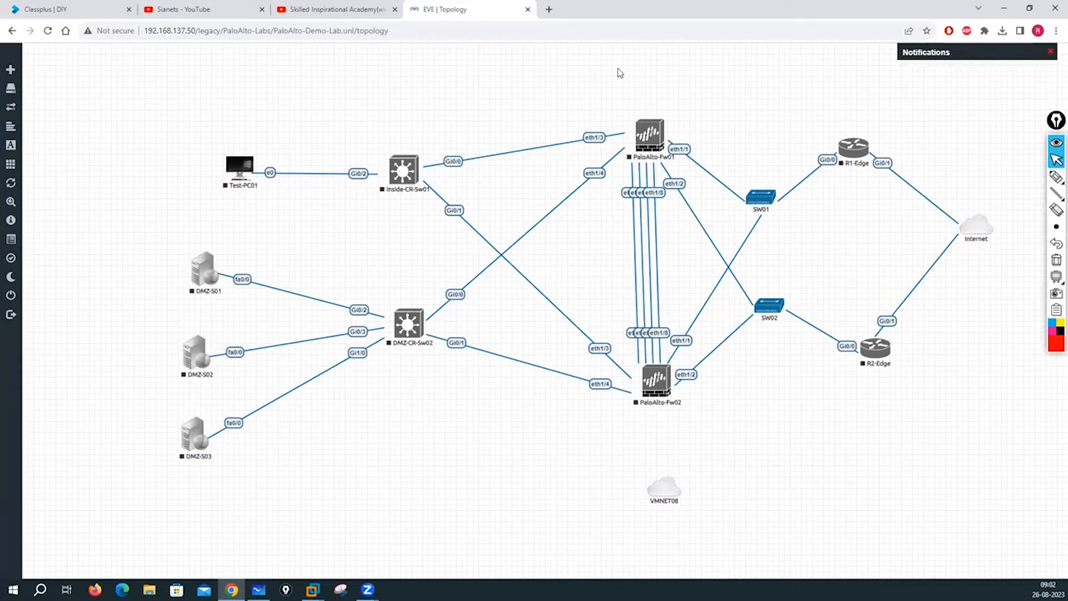
right_click(671, 489)
mouse_move(670, 494)
drag(670, 494, 401, 540)
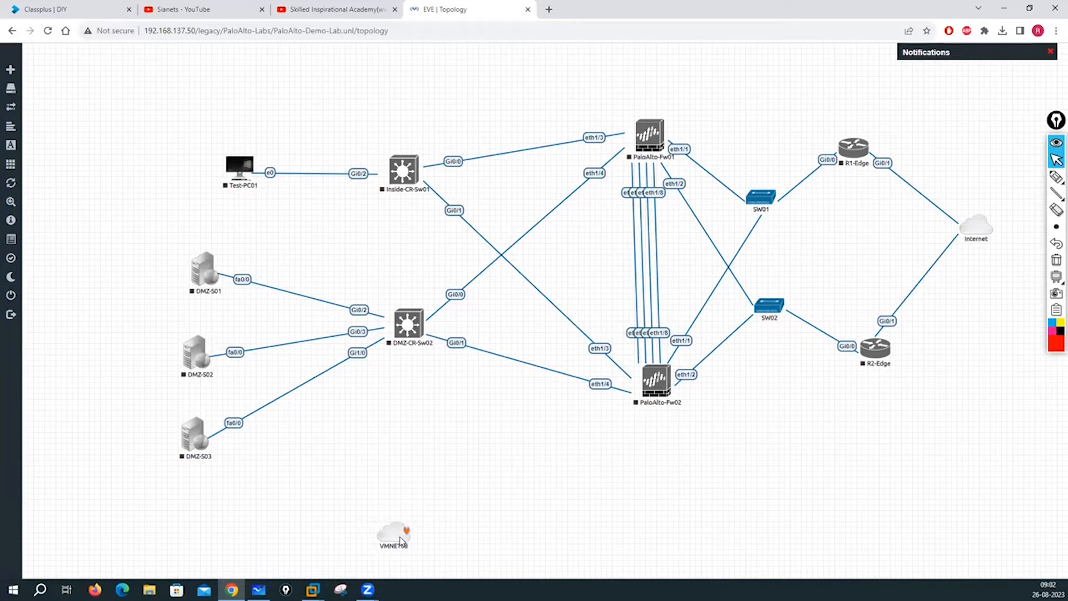
- Connect the mgmt interface of PaloAlto-Fw01 to the VMNET08 network
mouse_move(665, 132)
drag(665, 133, 396, 526)
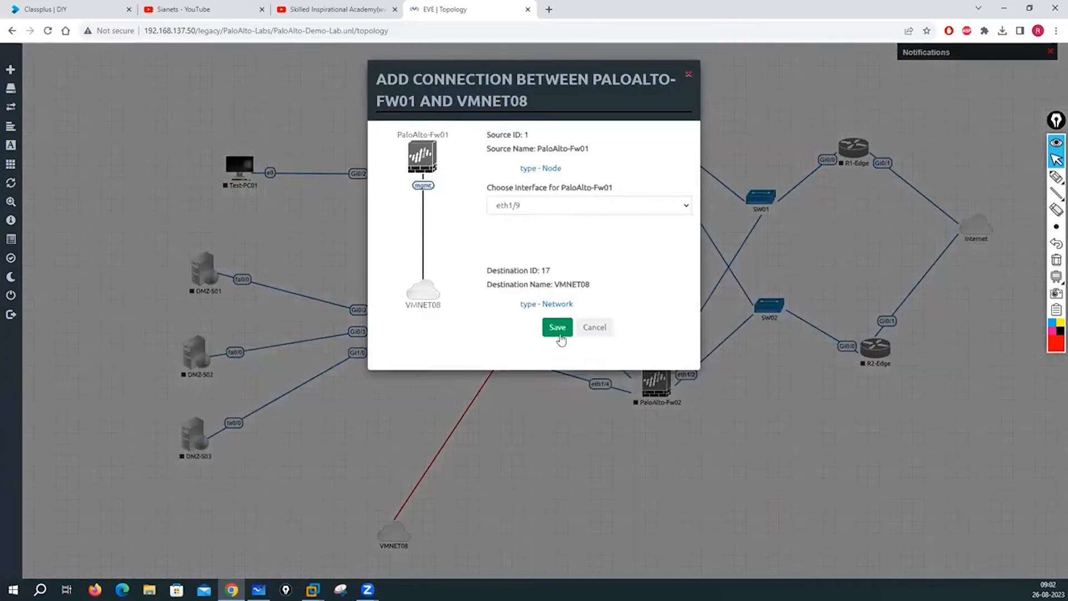
click(589, 205)
click(515, 370)
click(559, 333)
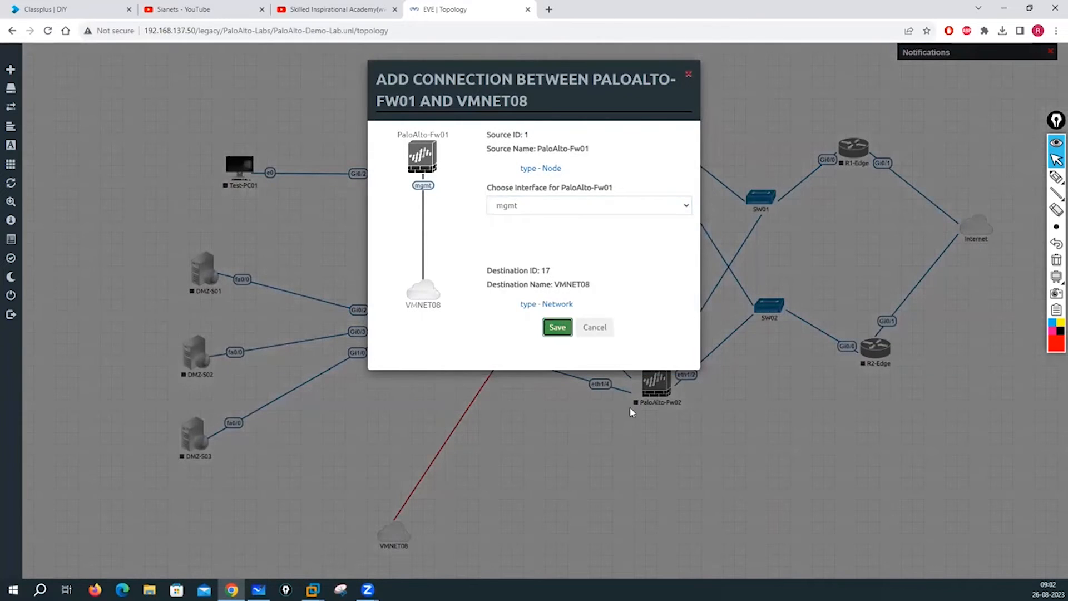
- Connect the mgmt interface of PaloAlto-Fw02 to the VMNET08 network
drag(676, 379, 397, 533)
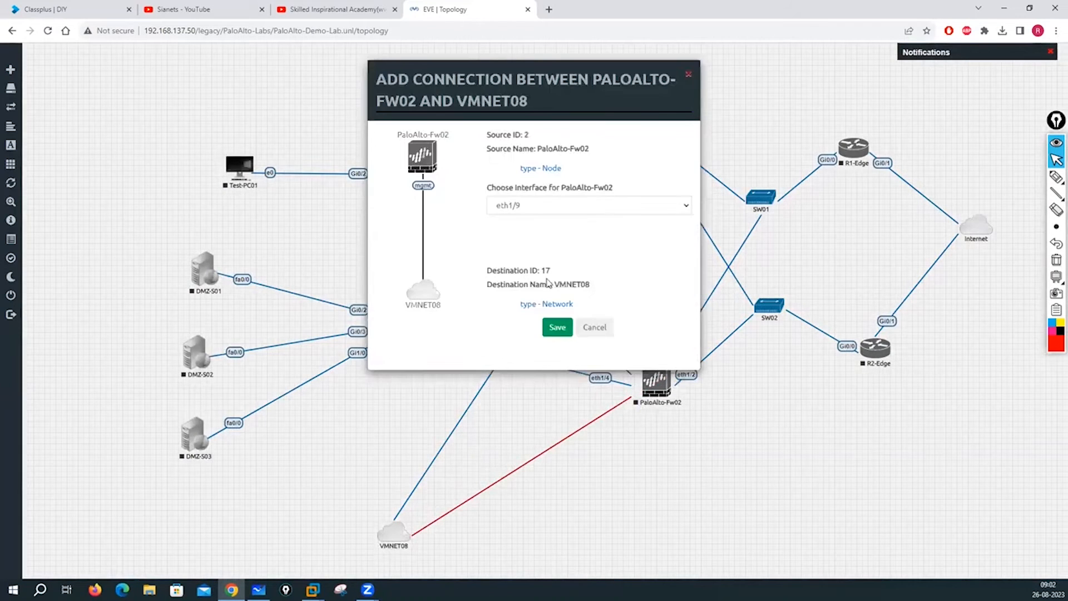
click(589, 205)
click(534, 220)
click(557, 327)
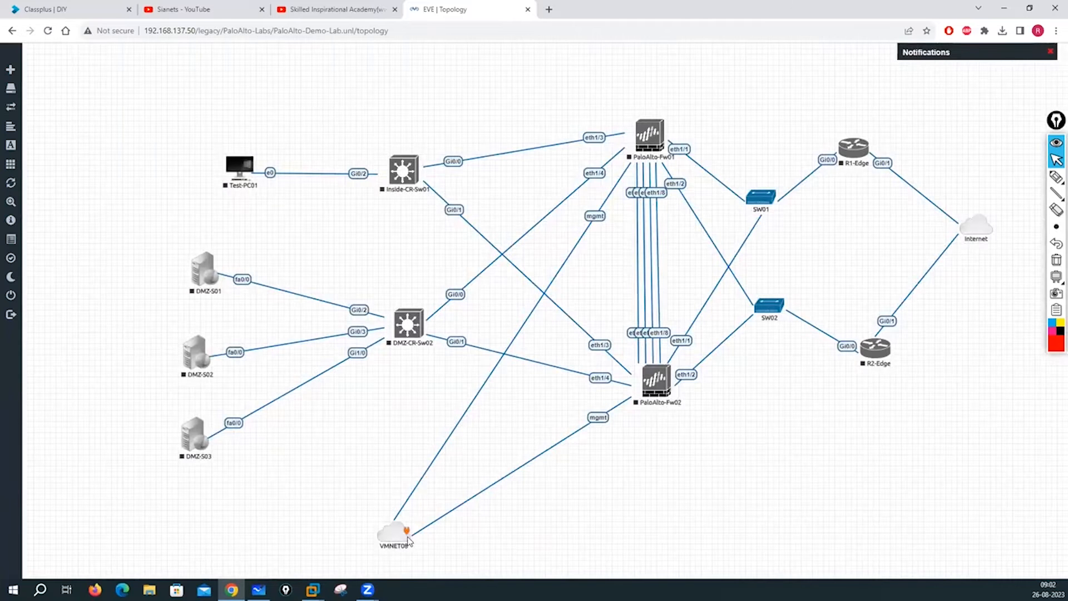
- Delete the connection between PaloAlto-Fw01 and VMNET08, and move the VMNET08 cloud directly below PaloAlto-Fw02
drag(396, 540, 366, 533)
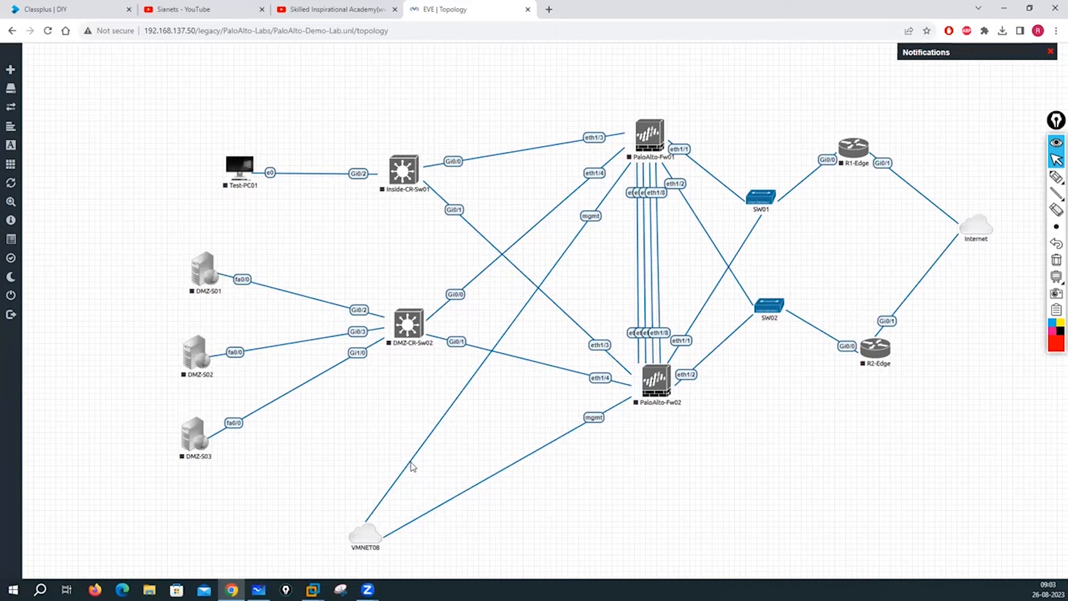
right_click(412, 465)
click(401, 479)
right_click(429, 441)
click(453, 461)
drag(374, 540, 655, 504)
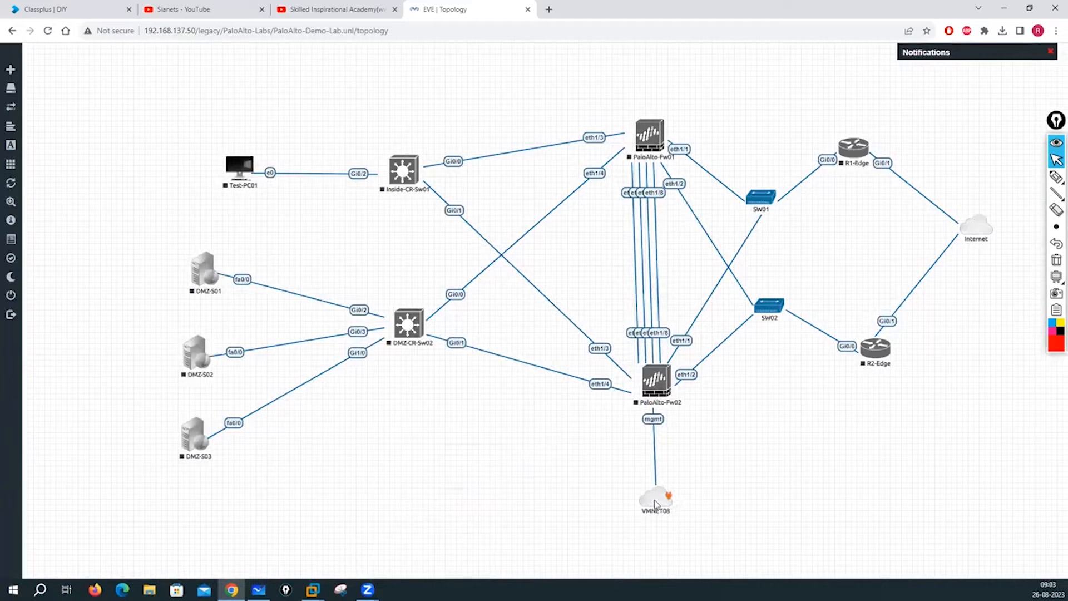
- Rename the VMNET08 network to MGMT01-VMNET08 and save it
right_click(655, 504)
click(676, 528)
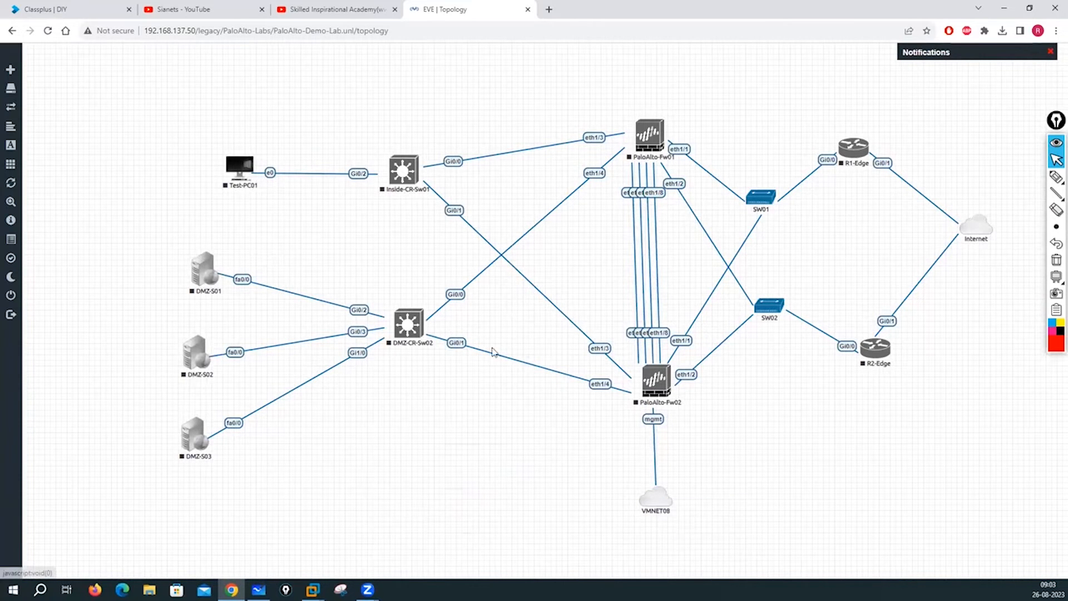
click(541, 147)
key(BackSpace)
key(BackSpace)
key(BackSpace)
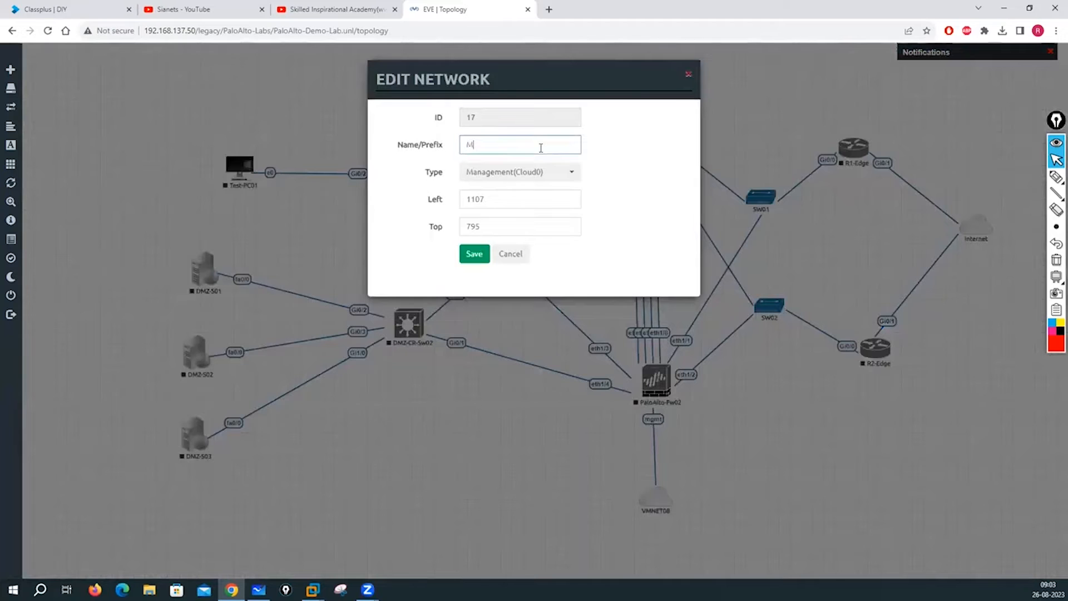
text(MGMT01)
click(475, 255)
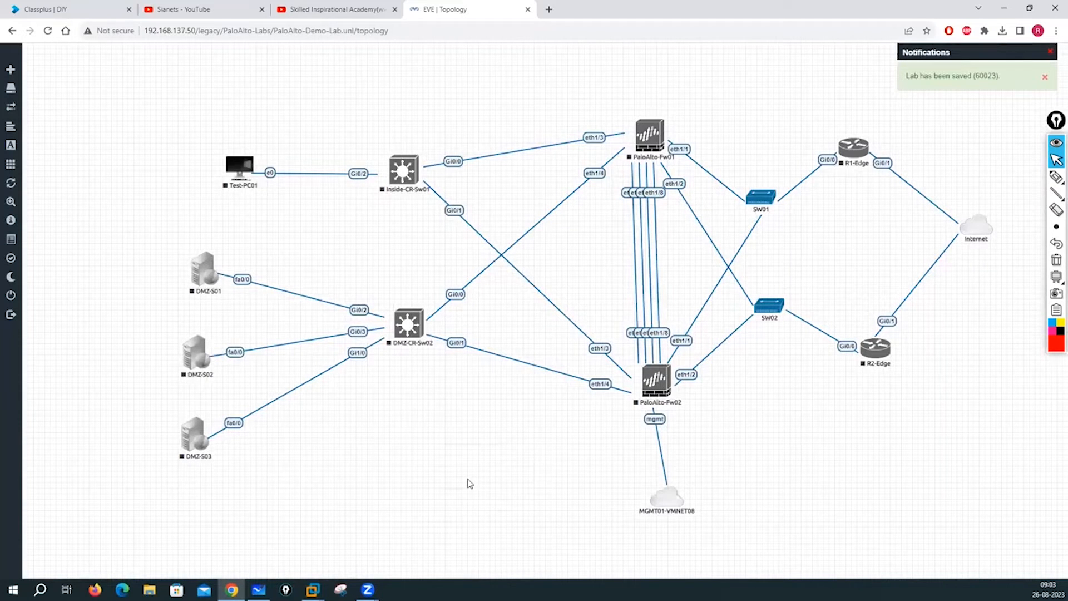
- Add a network of type Management(Cloud0) named VMNET08-MGMT-Fw01 and place it above PaloAlto-Fw01
right_click(469, 483)
click(509, 485)
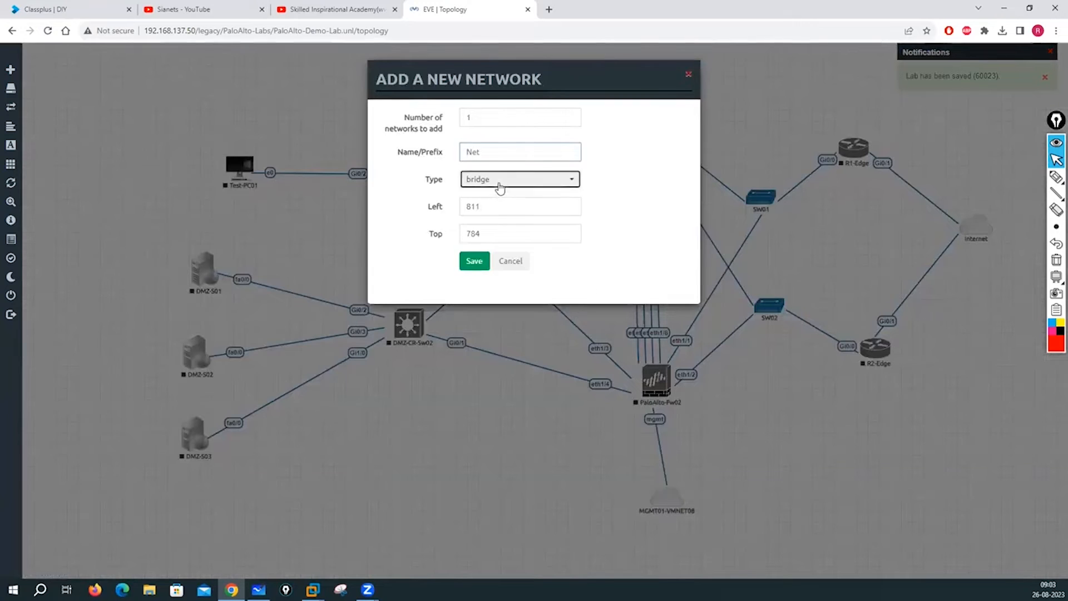
click(498, 187)
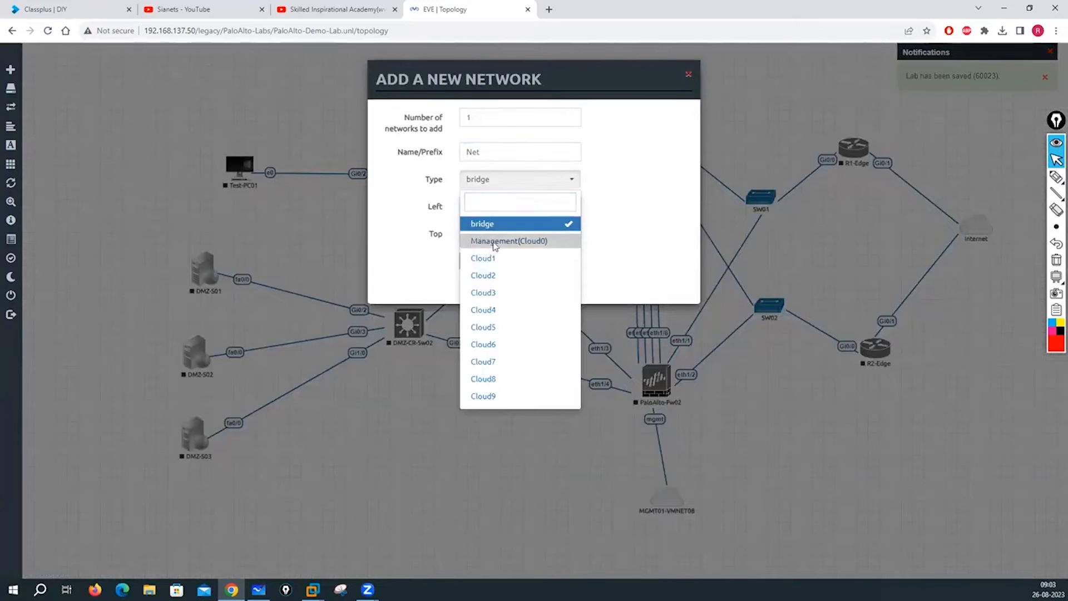
click(494, 240)
double_click(489, 151)
text(MGMT-Fw01)
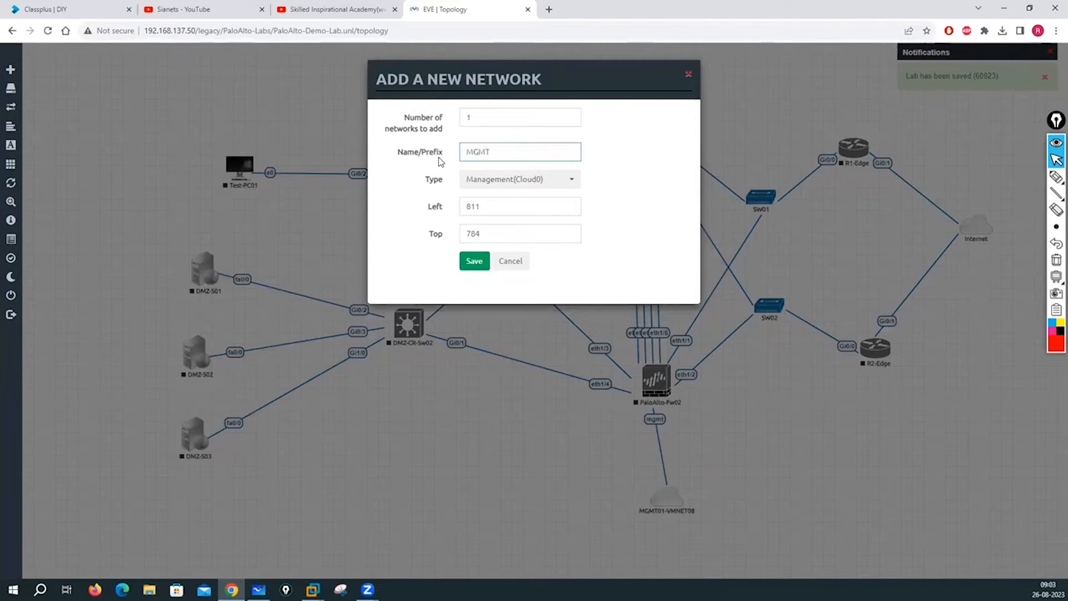
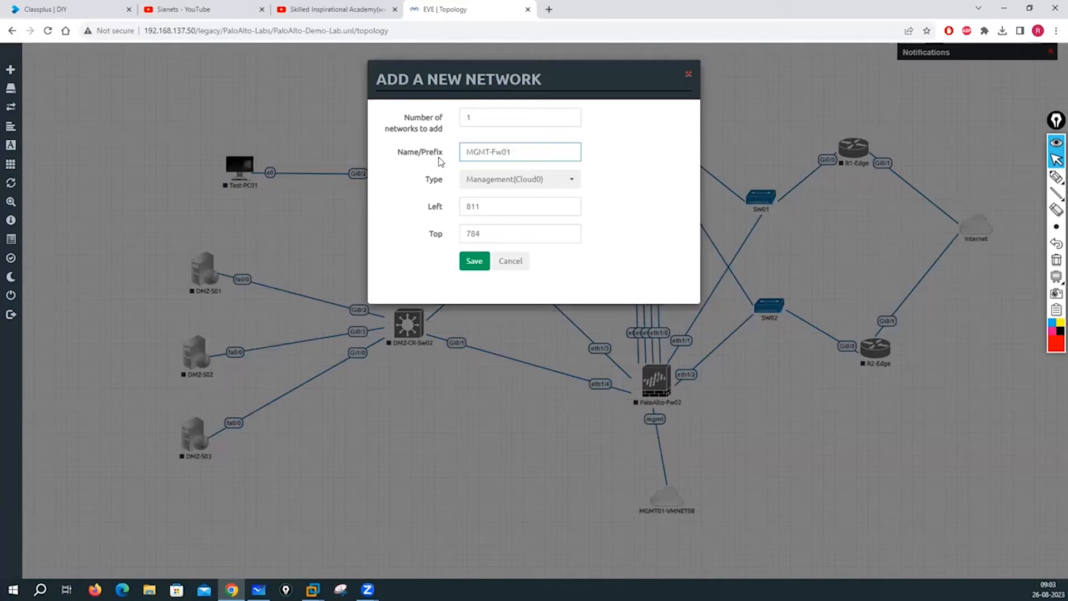
text(VMNET08-)
drag(550, 154, 412, 158)
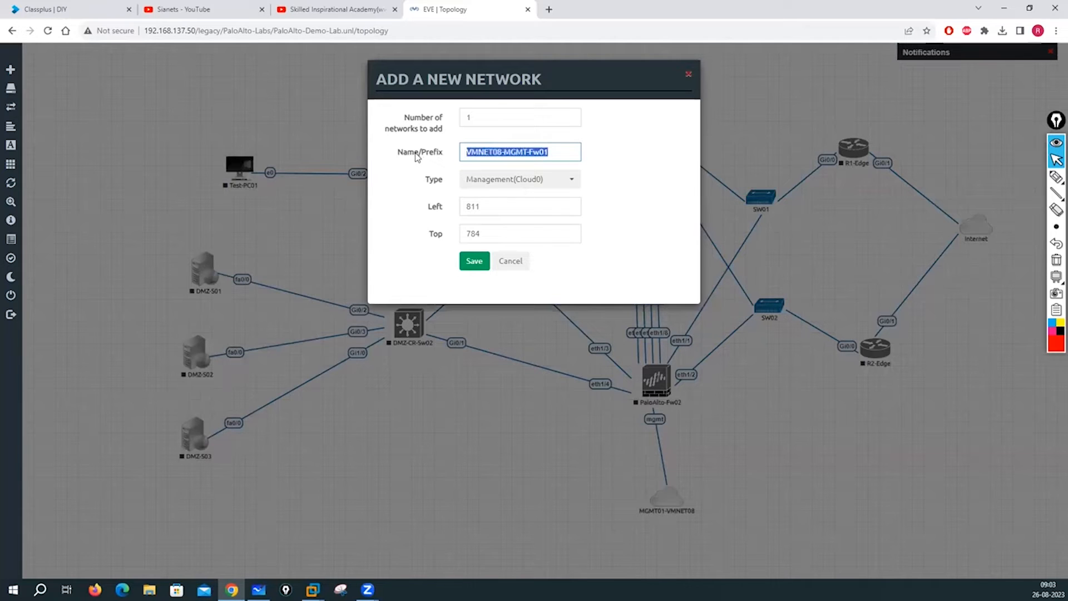
click(474, 269)
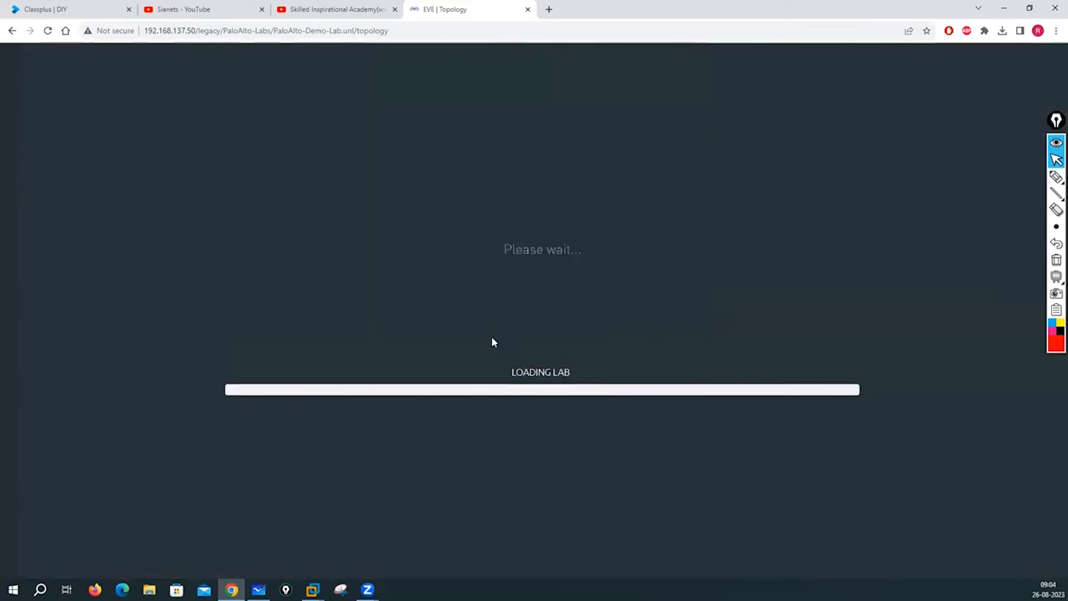
drag(506, 492, 630, 61)
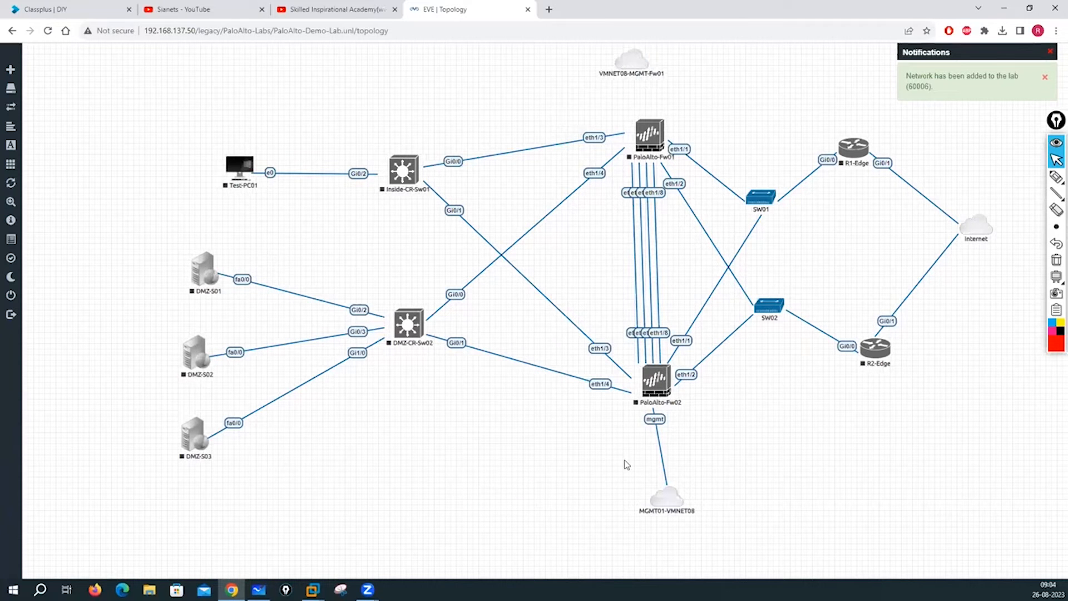
- Rename the network below PaloAlto-Fw02 to VMNET08-MGMT-Fw02 and place it a little lower beneath the firewall
drag(661, 498, 647, 501)
right_click(668, 501)
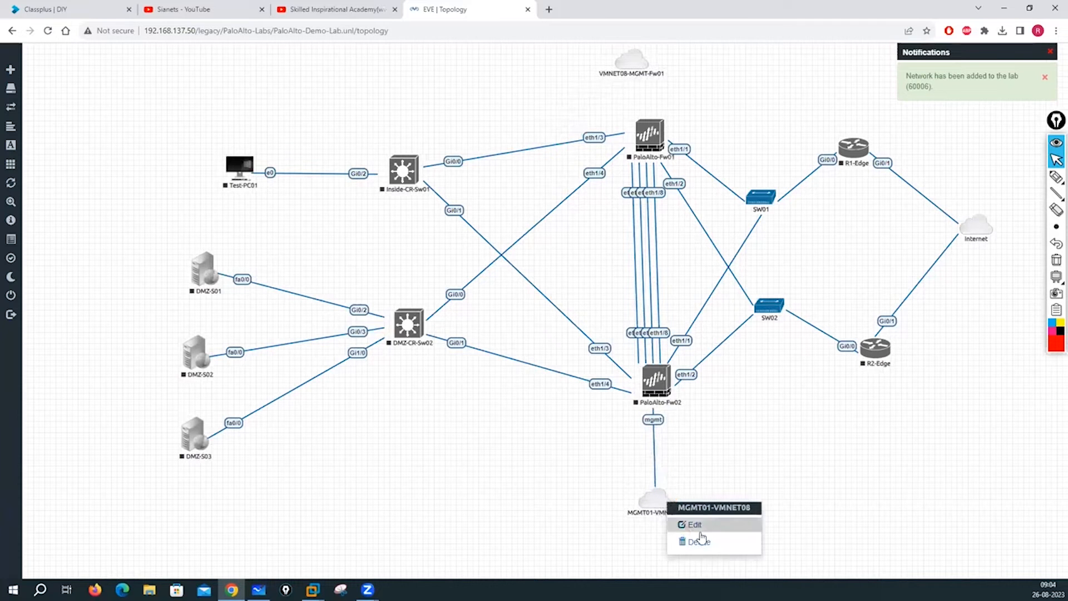
click(695, 526)
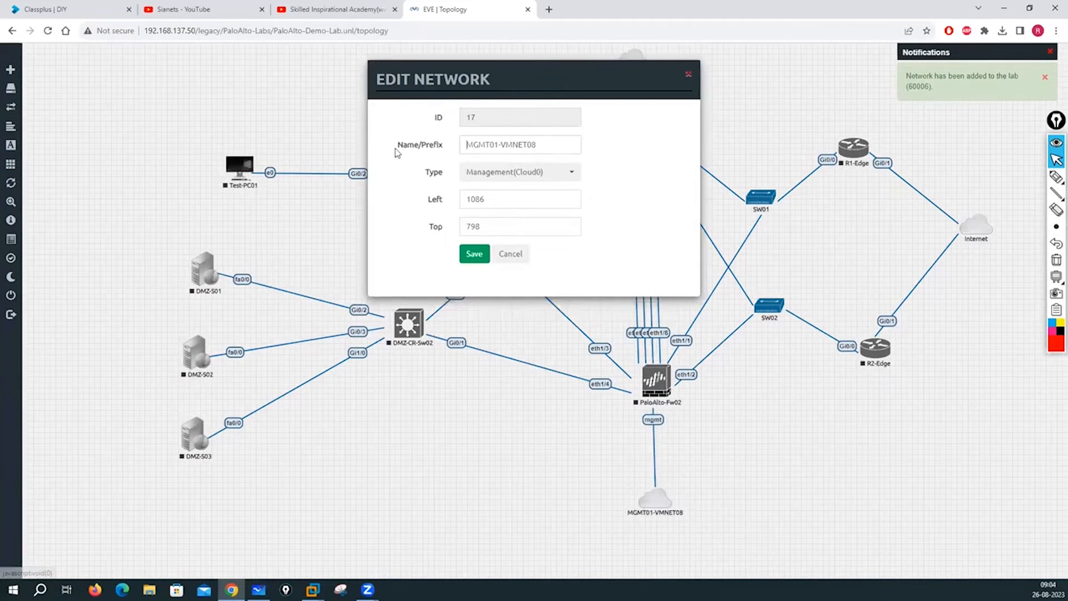
key(ctrl+a)
text(VMNET08-MGMT-Fw01)
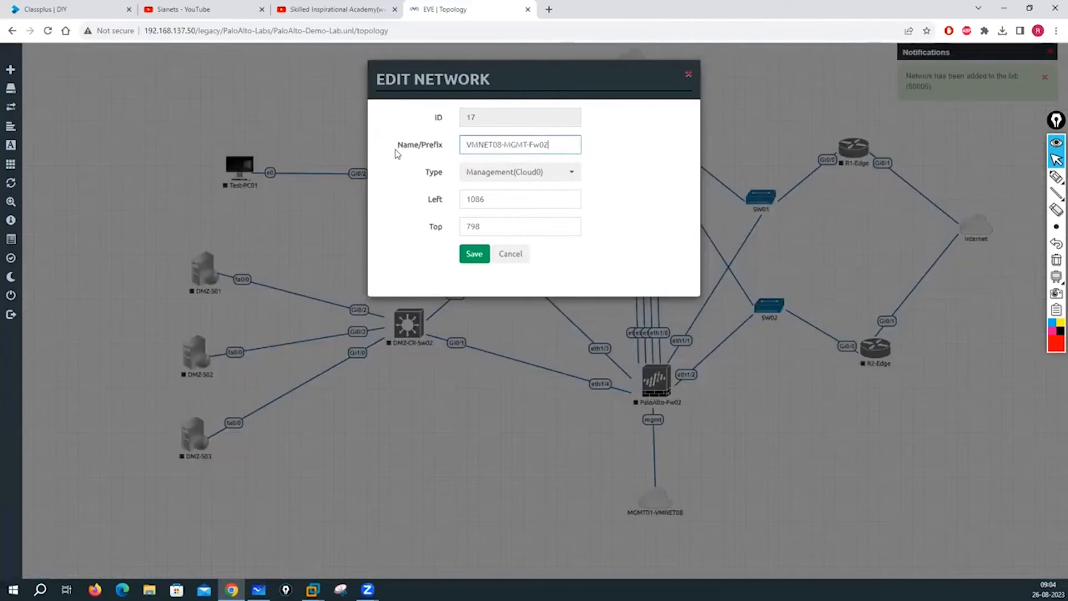
click(472, 254)
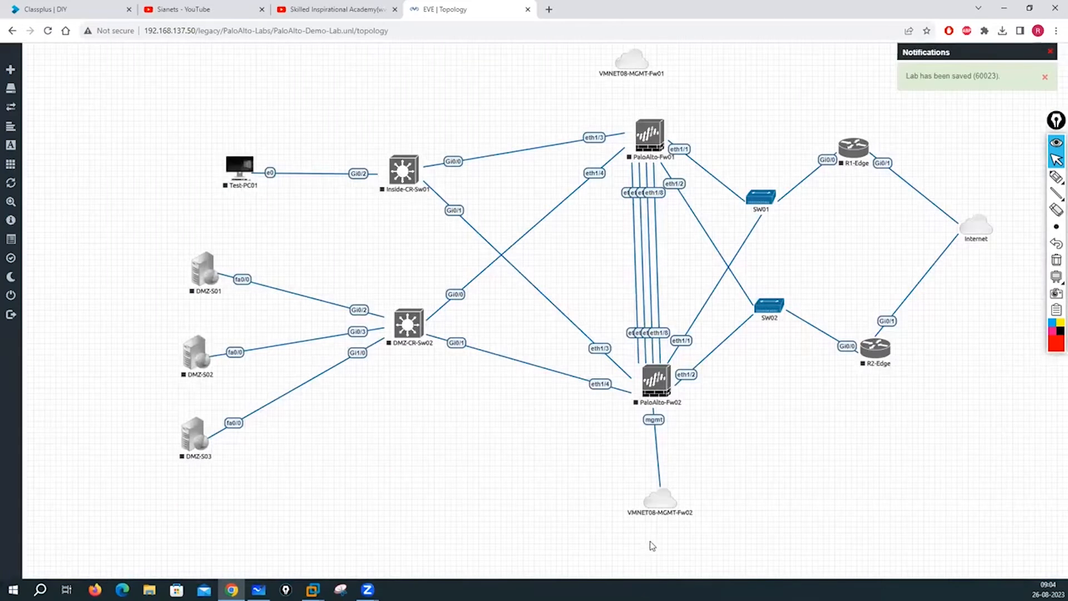
drag(657, 514, 662, 522)
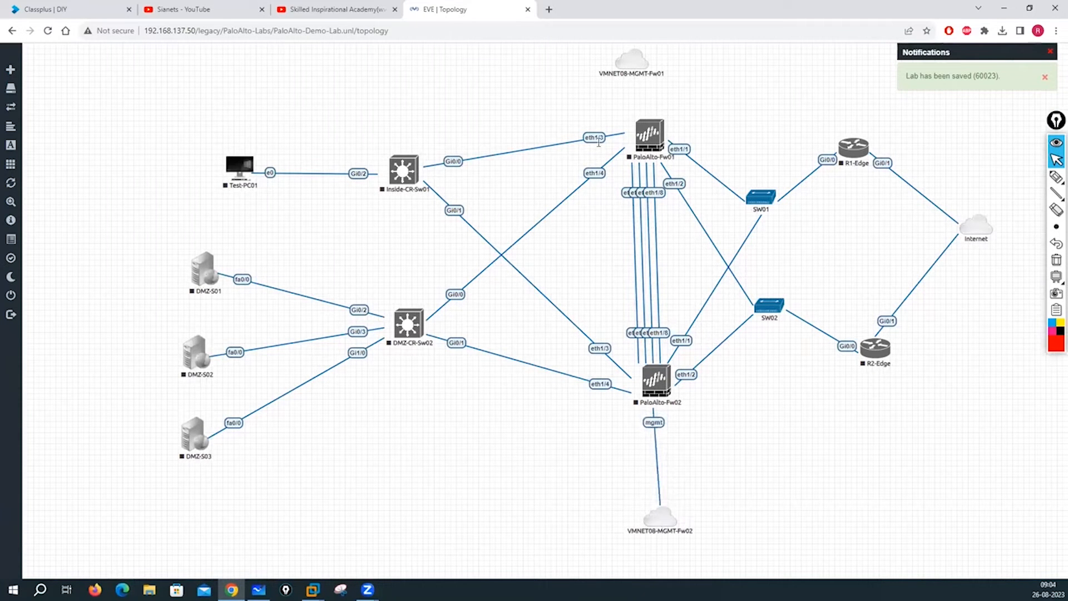
- Connect VMNET08-MGMT-Fw01 to the mgmt interface of PaloAlto-Fw01 and position the cloud at the topology's upper edge above the firewall
drag(632, 65, 650, 137)
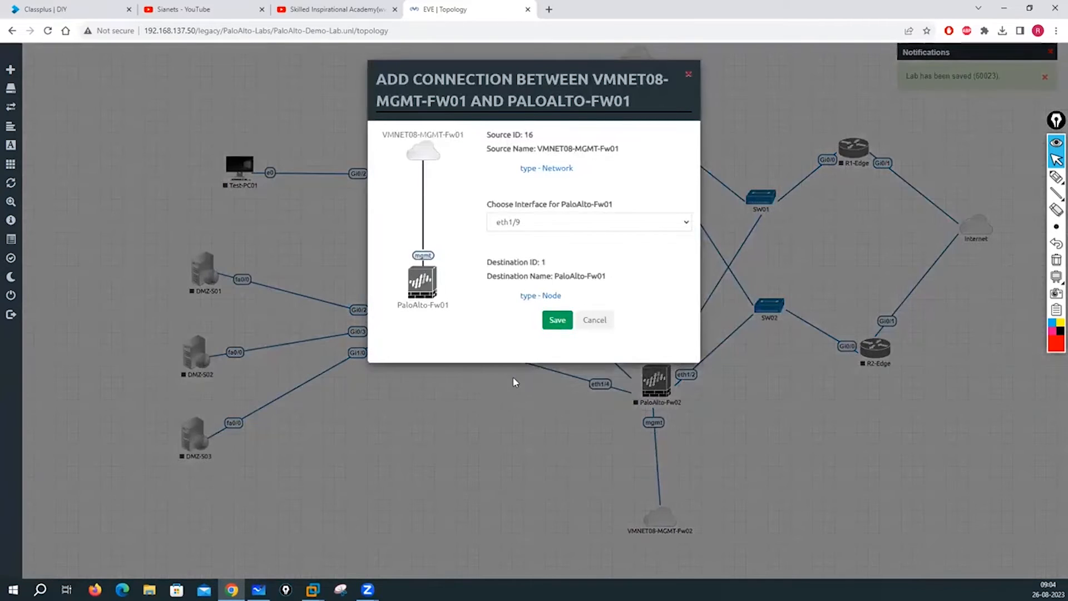
click(589, 222)
click(557, 382)
click(558, 321)
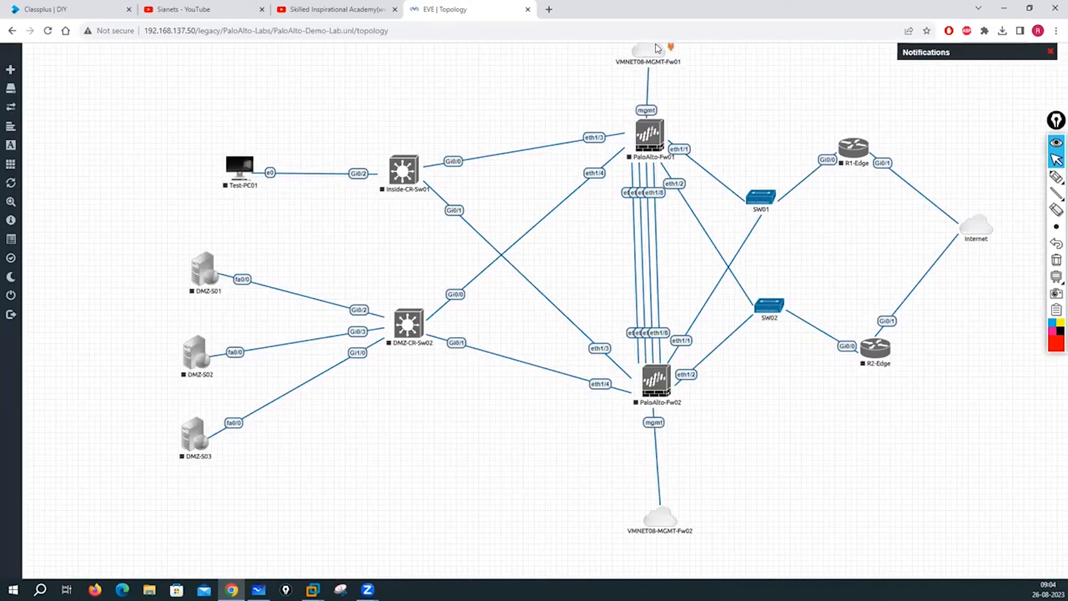
drag(657, 48, 654, 45)
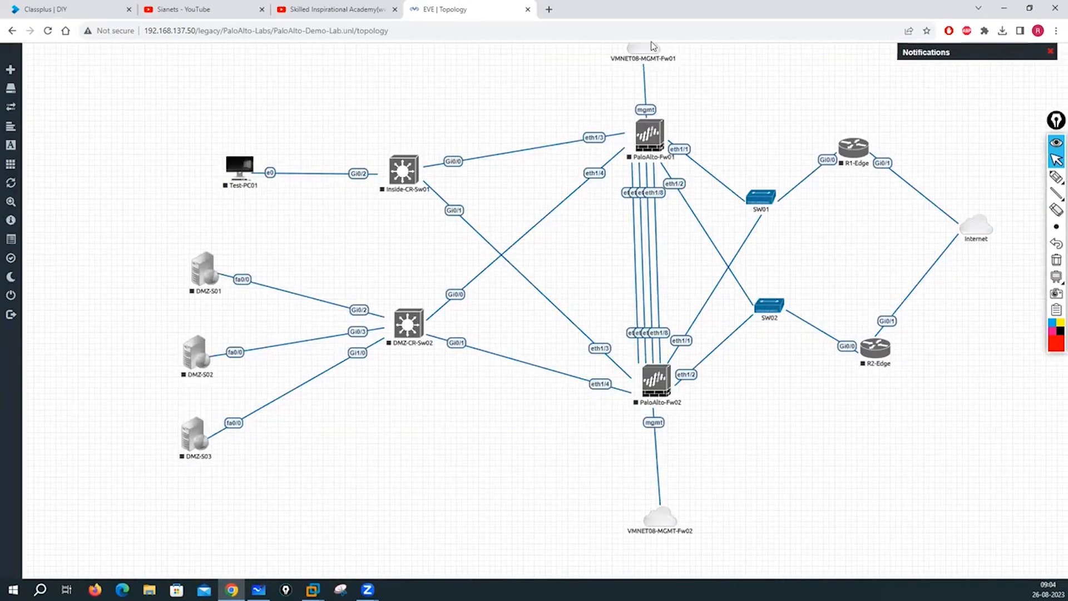
- Lower PaloAlto-Fw01, PaloAlto-Fw02 and the VMNET08-MGMT-Fw02 cloud to spread the firewall column vertically
drag(1053, 118, 1042, 112)
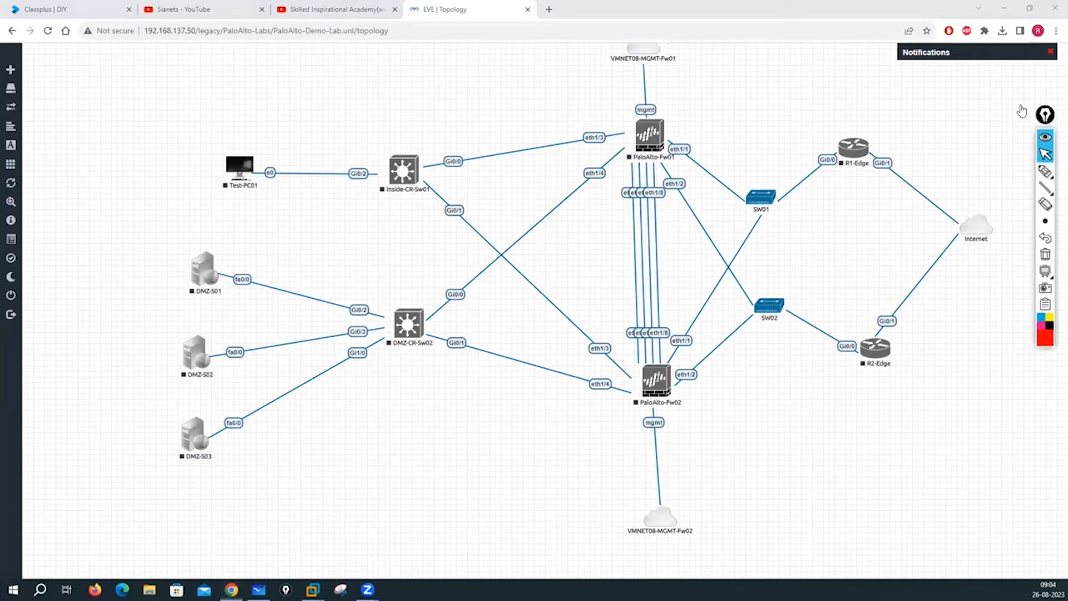
drag(648, 139, 650, 172)
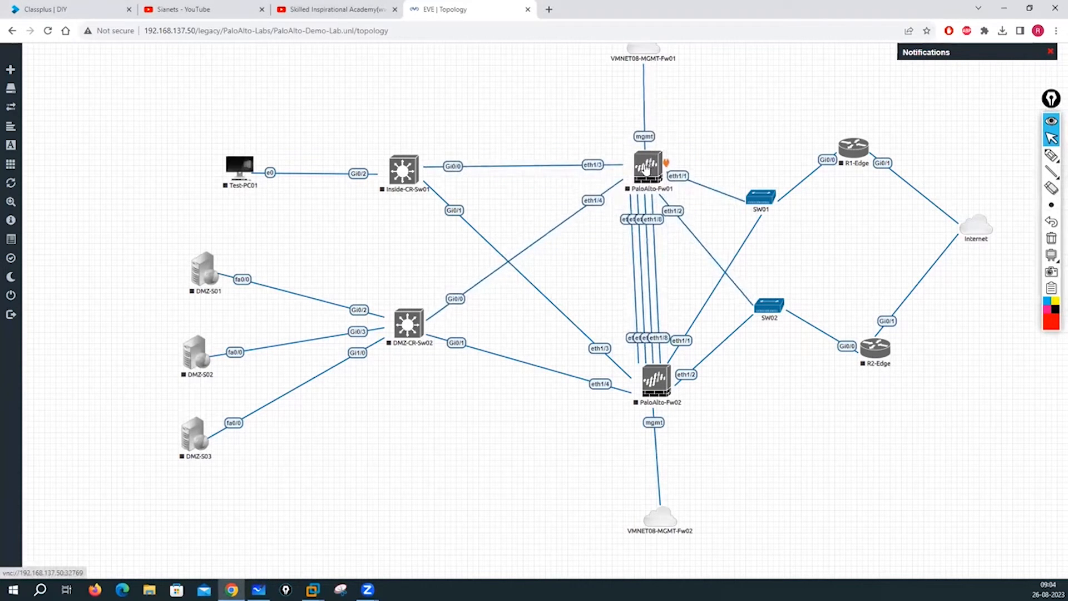
drag(653, 386, 652, 429)
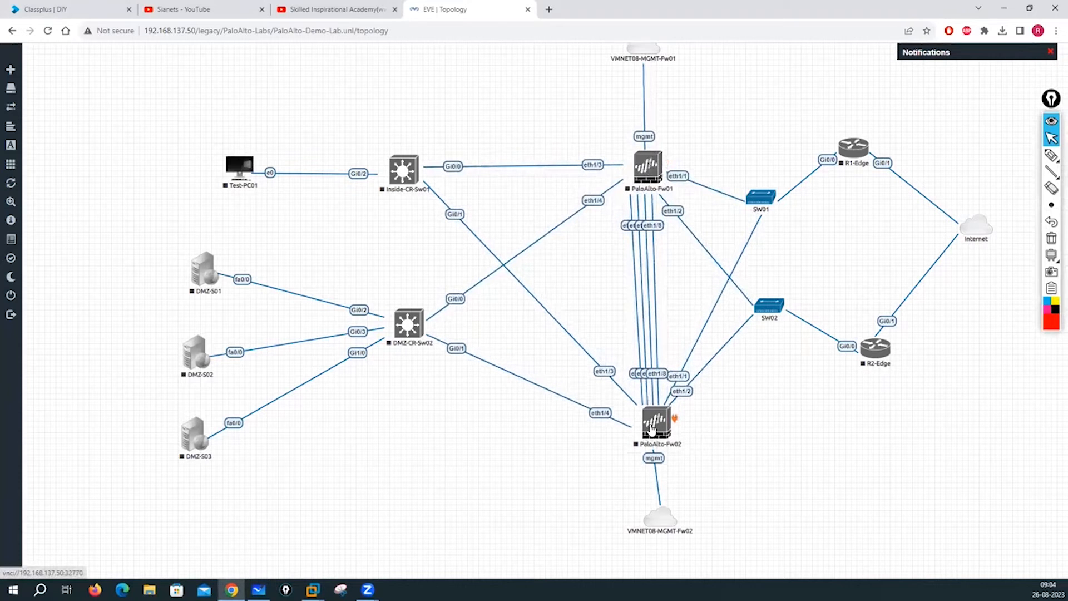
drag(663, 528, 659, 559)
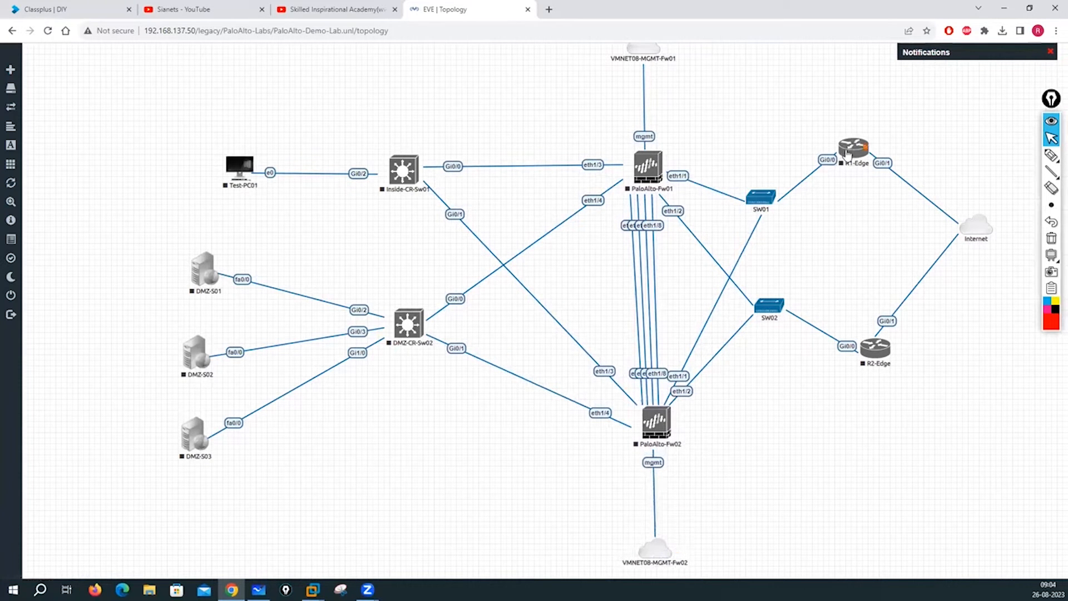
- Align SW01 and R1-Edge with PaloAlto-Fw01, SW02 and R2-Edge with PaloAlto-Fw02, and centre the Internet cloud between both routers
drag(761, 202, 781, 170)
drag(845, 150, 888, 165)
drag(978, 227, 1000, 231)
drag(777, 310, 798, 432)
drag(884, 362, 923, 430)
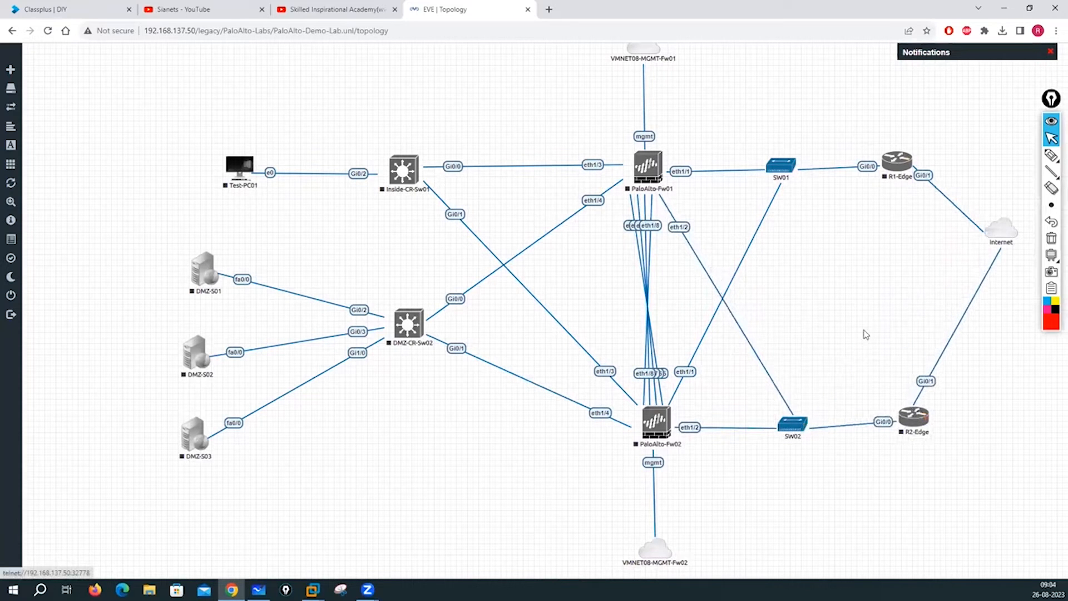
drag(998, 236, 961, 284)
- Bring the VMNET08-MGMT-Fw01 cloud closer to PaloAlto-Fw01, and lower the DMZ-CR-Sw02 and Inside-CR-Sw01 switches
drag(645, 169, 648, 166)
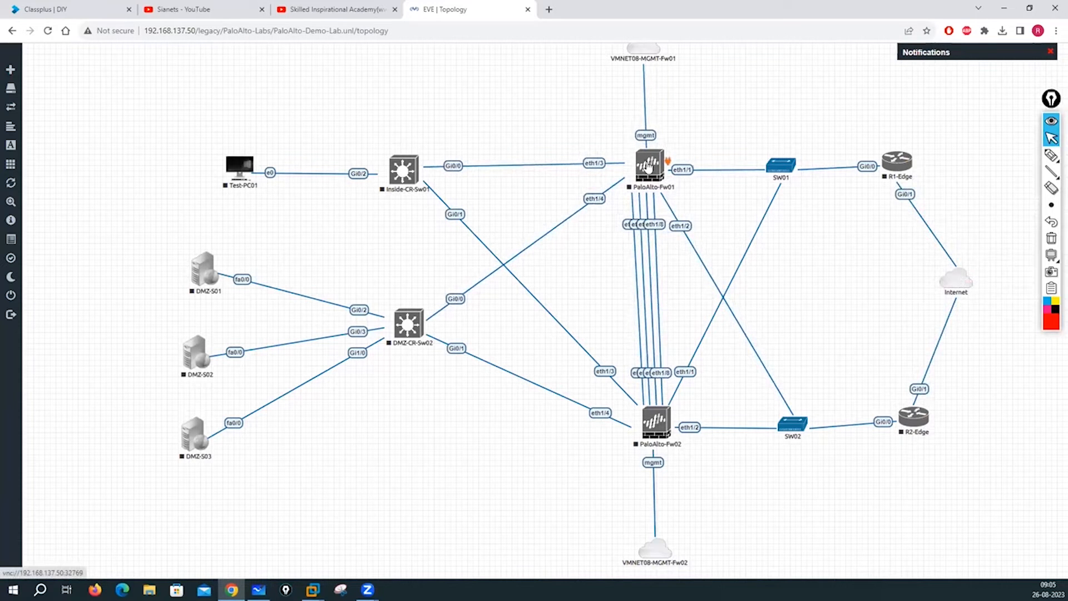
drag(638, 53, 638, 67)
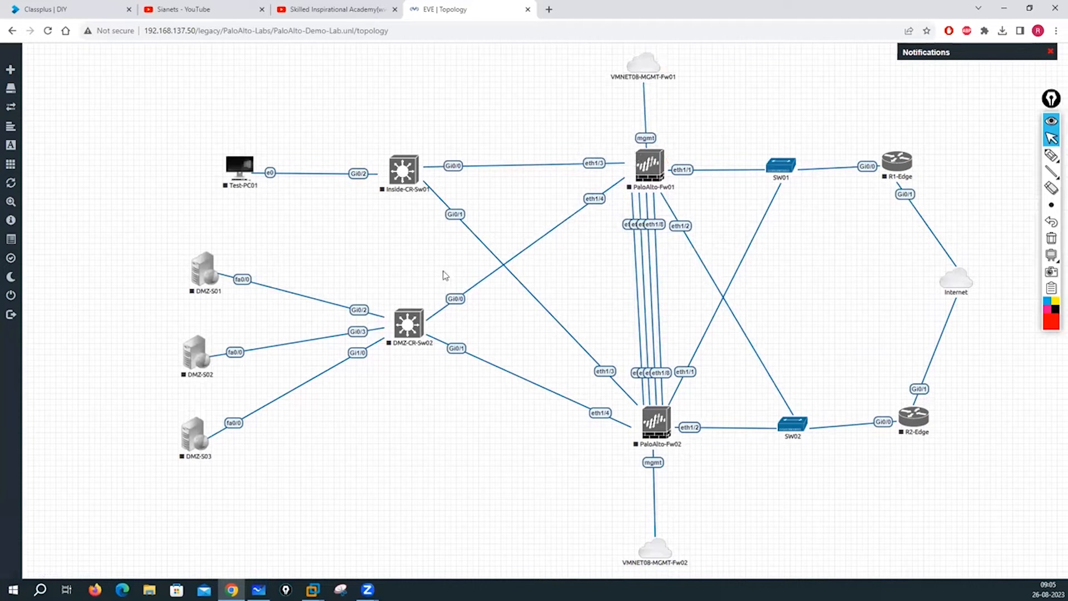
drag(410, 331, 421, 408)
drag(407, 179, 408, 208)
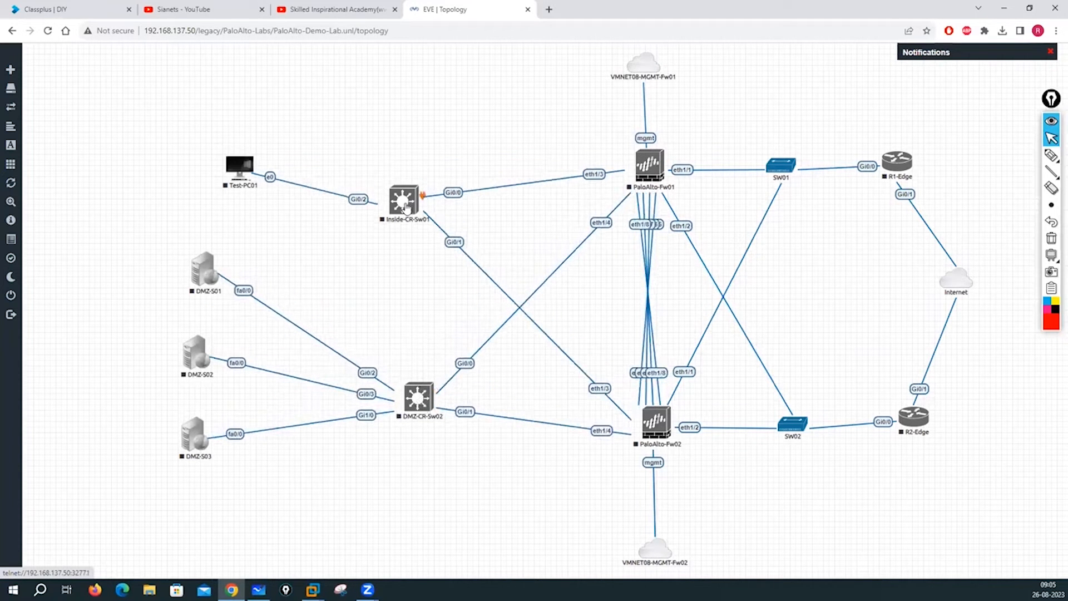
- Align Test-PC01 with Inside-CR-Sw01 and stack DMZ-S01, DMZ-S02 and DMZ-S03 closely beside DMZ-CR-Sw02
drag(244, 173, 261, 201)
drag(192, 424, 212, 497)
drag(192, 361, 206, 440)
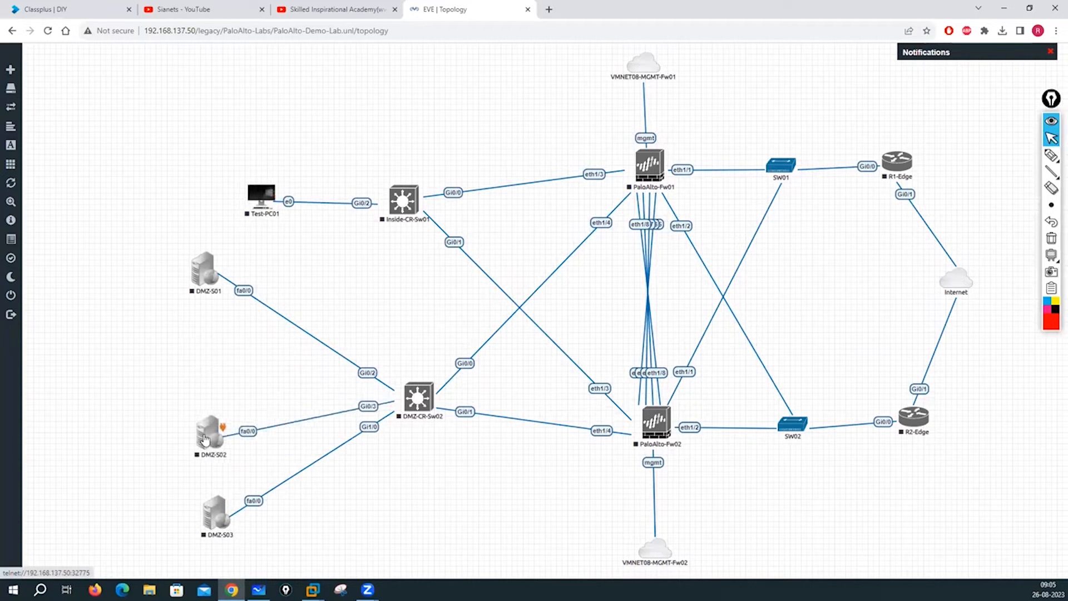
drag(201, 302, 228, 371)
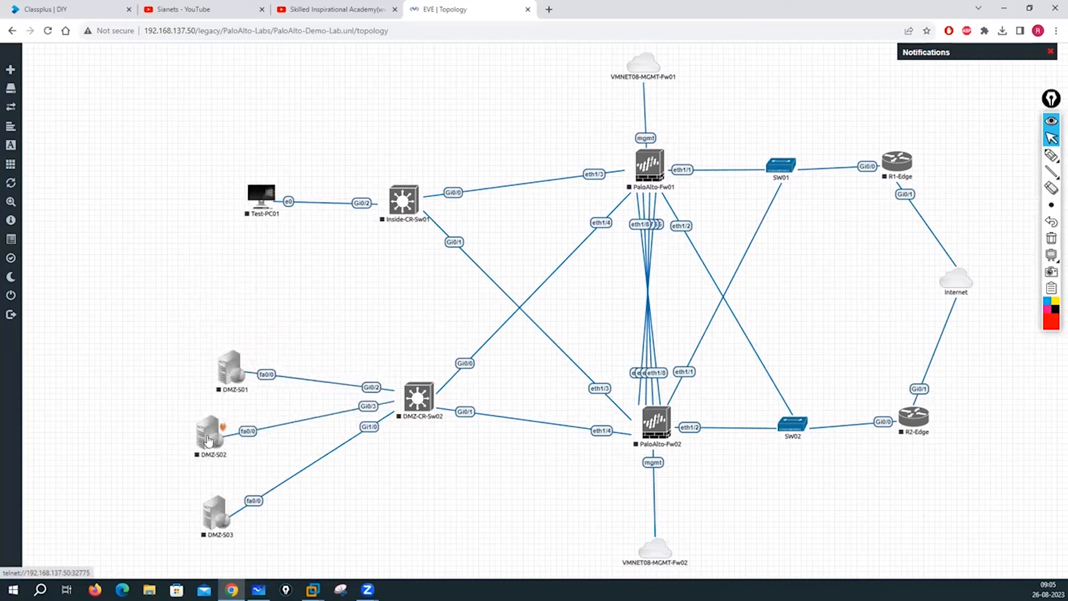
drag(207, 434, 224, 432)
drag(216, 508, 223, 489)
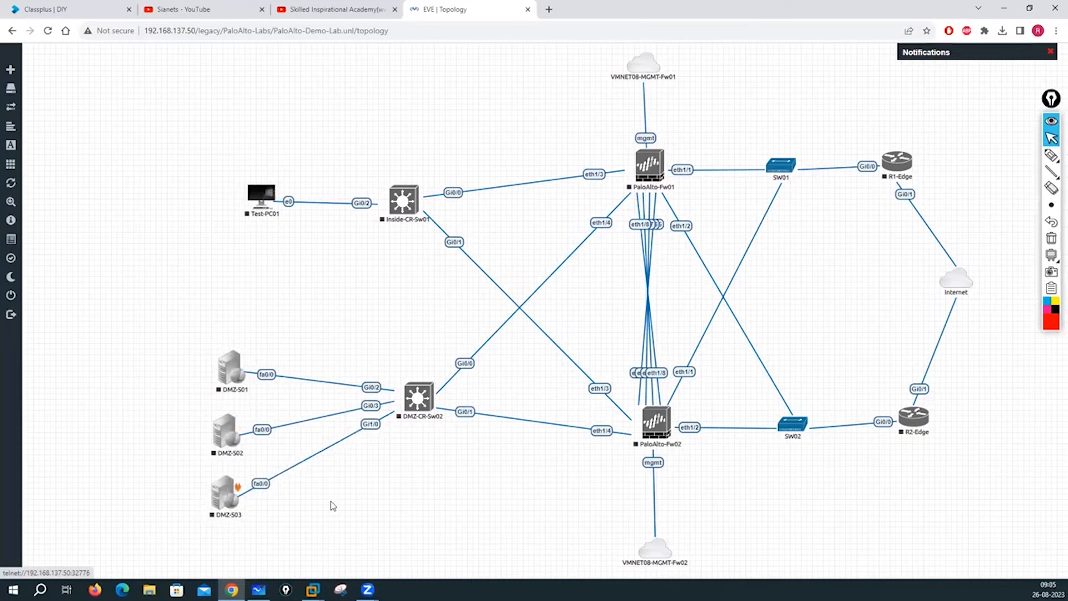
- Nudge PaloAlto-Fw02 into vertical alignment with PaloAlto-Fw01 so the links between both firewalls run straight
drag(655, 434, 652, 428)
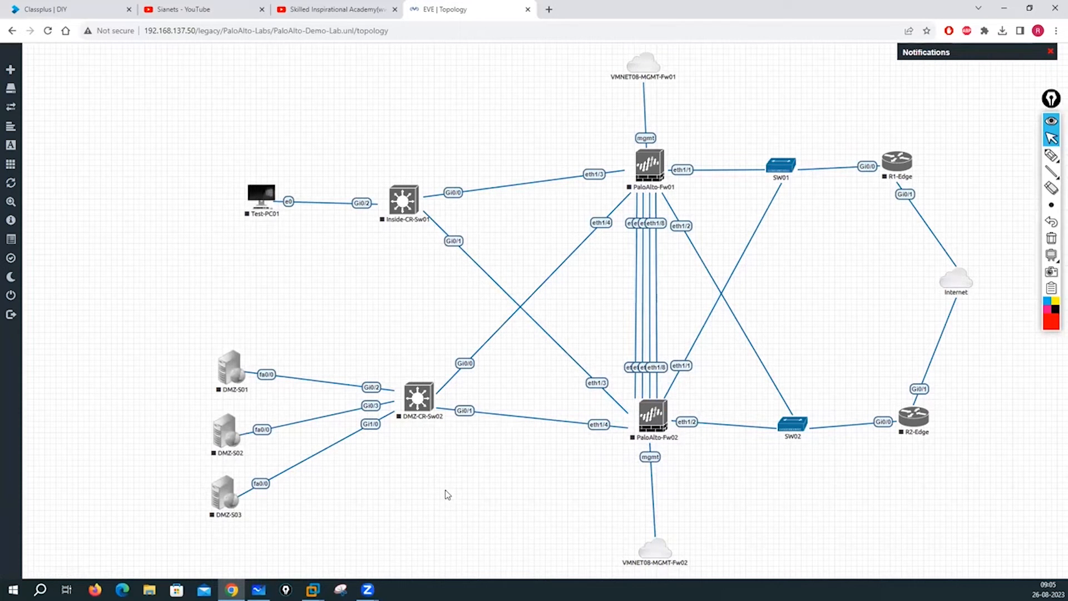
- Start a square custom shape on the canvas with a dashed border of width 10
right_click(135, 189)
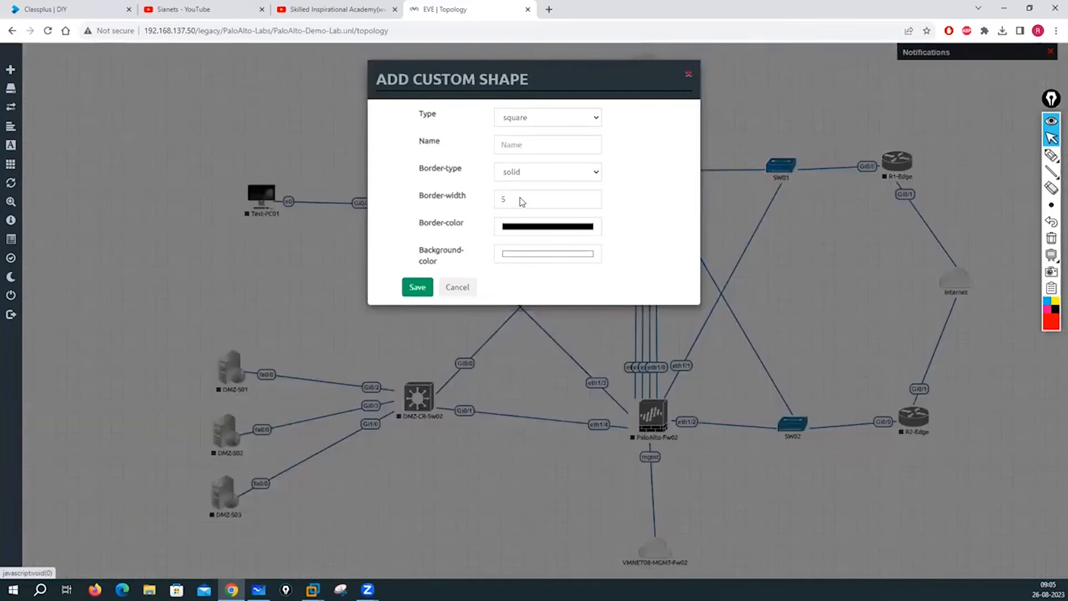
click(526, 172)
click(522, 197)
click(523, 119)
click(518, 142)
click(541, 123)
click(524, 133)
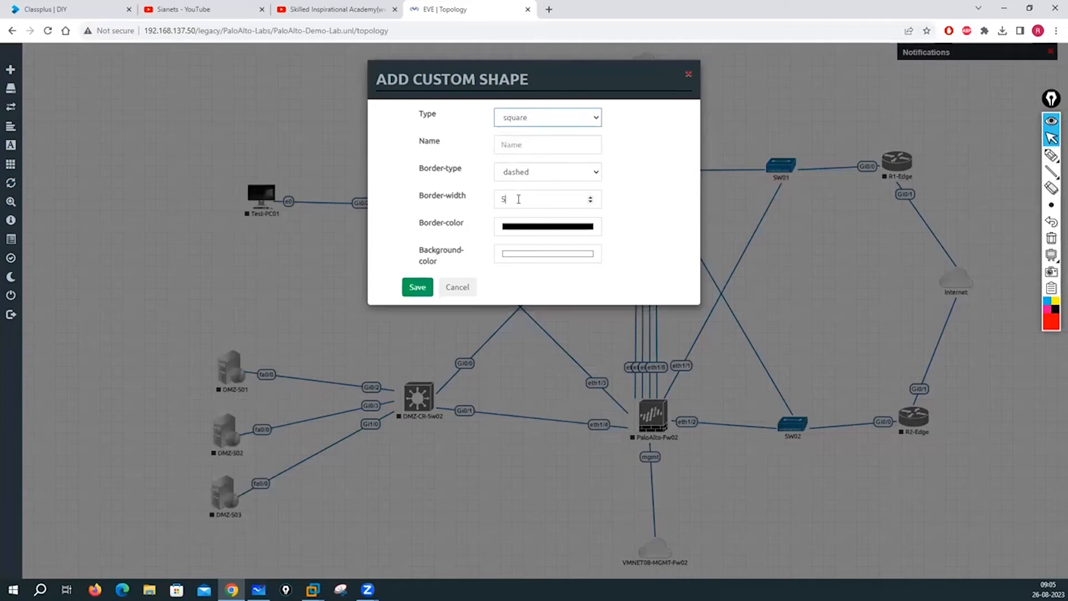
text(10)
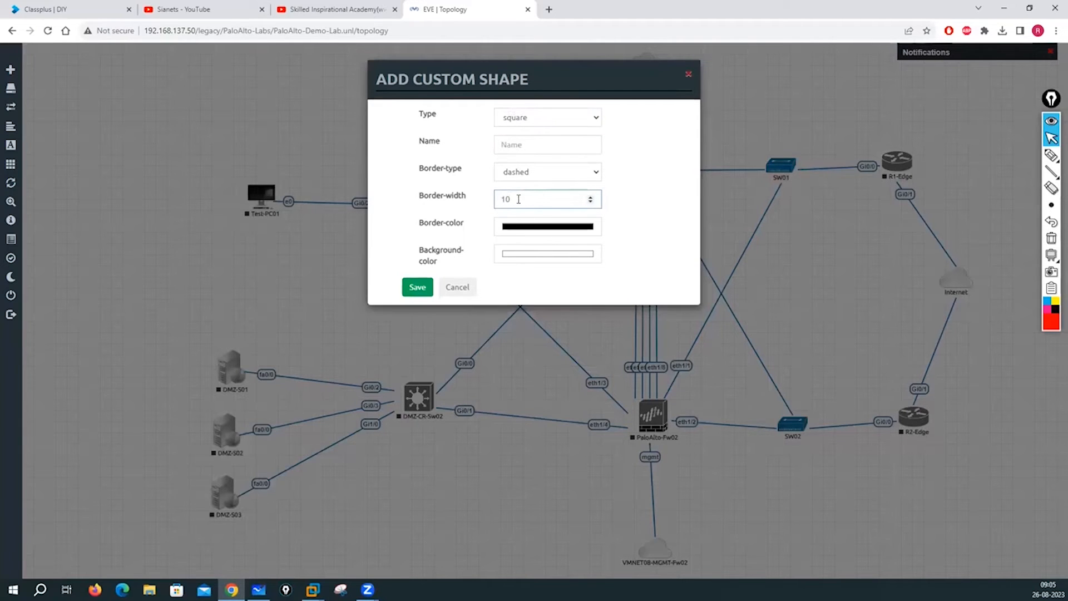
- Make the shape's border green with RGB 0, 255, 0 and save the shape to the topology
click(531, 230)
click(522, 352)
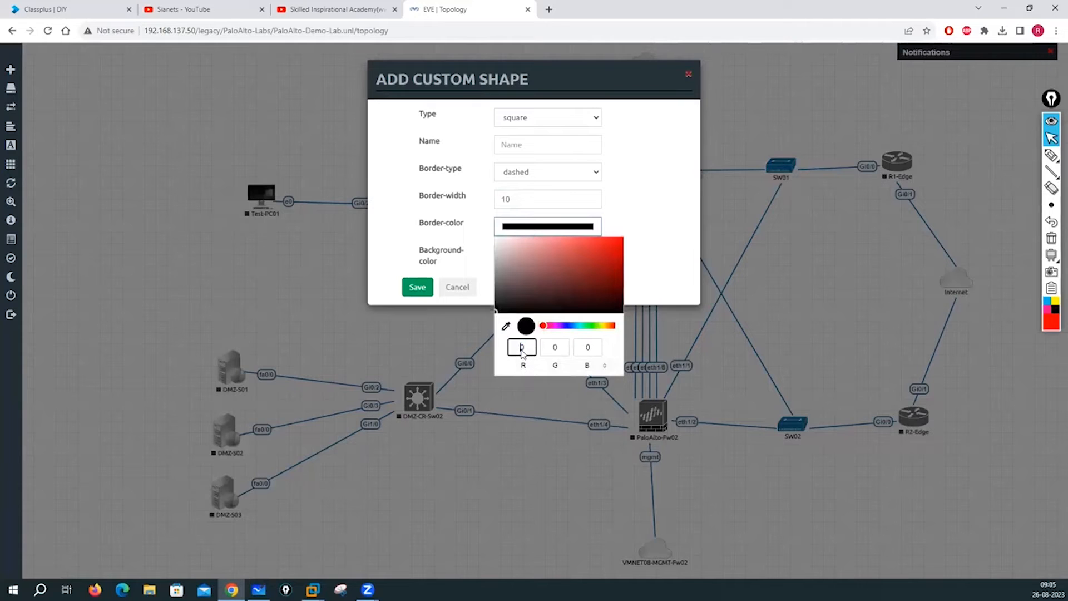
click(553, 356)
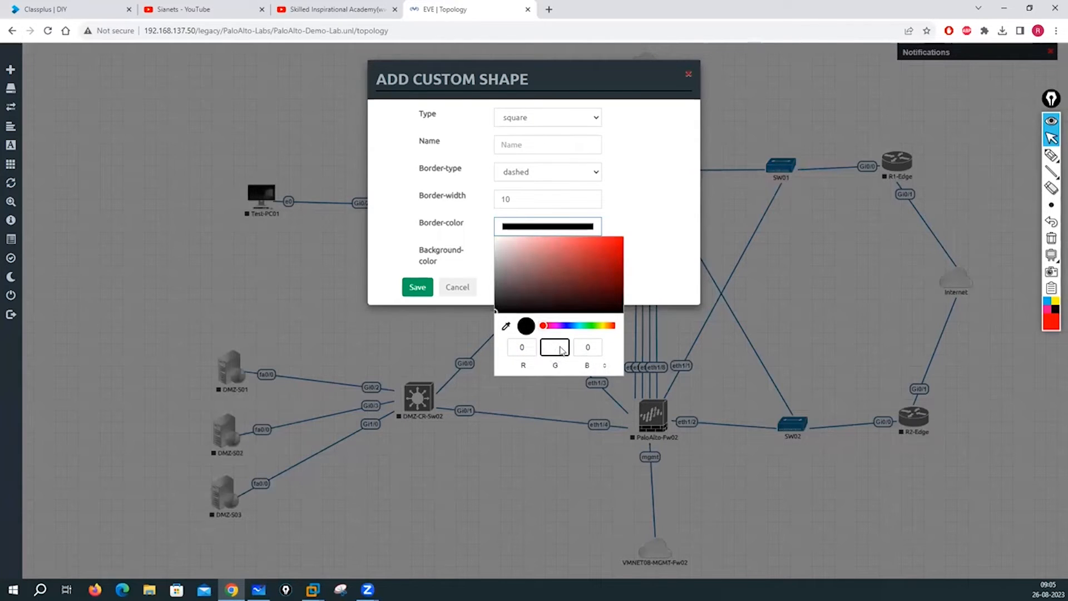
text(255)
click(669, 232)
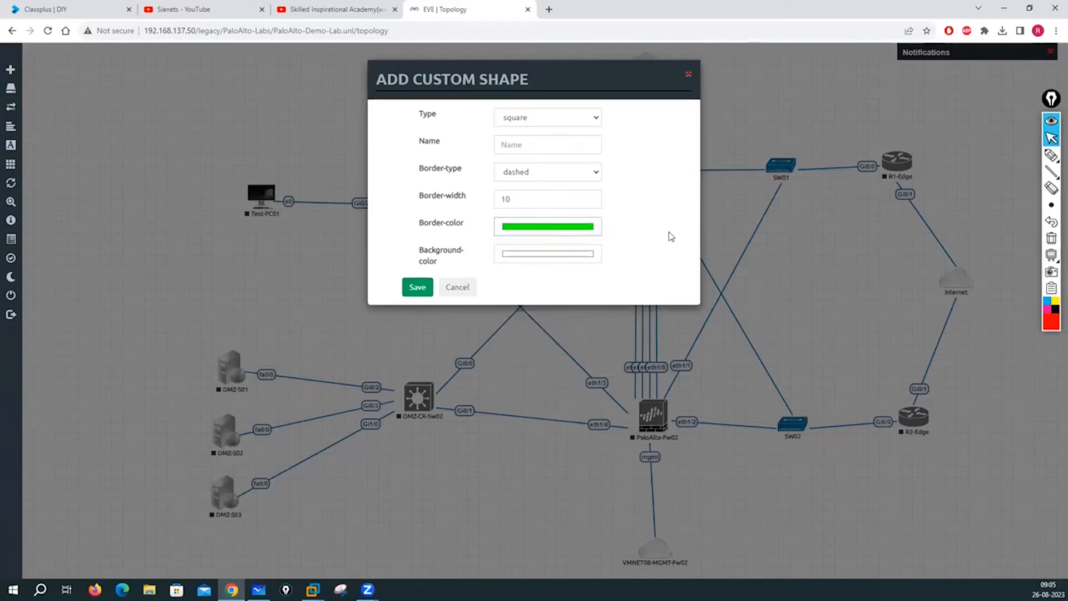
click(418, 287)
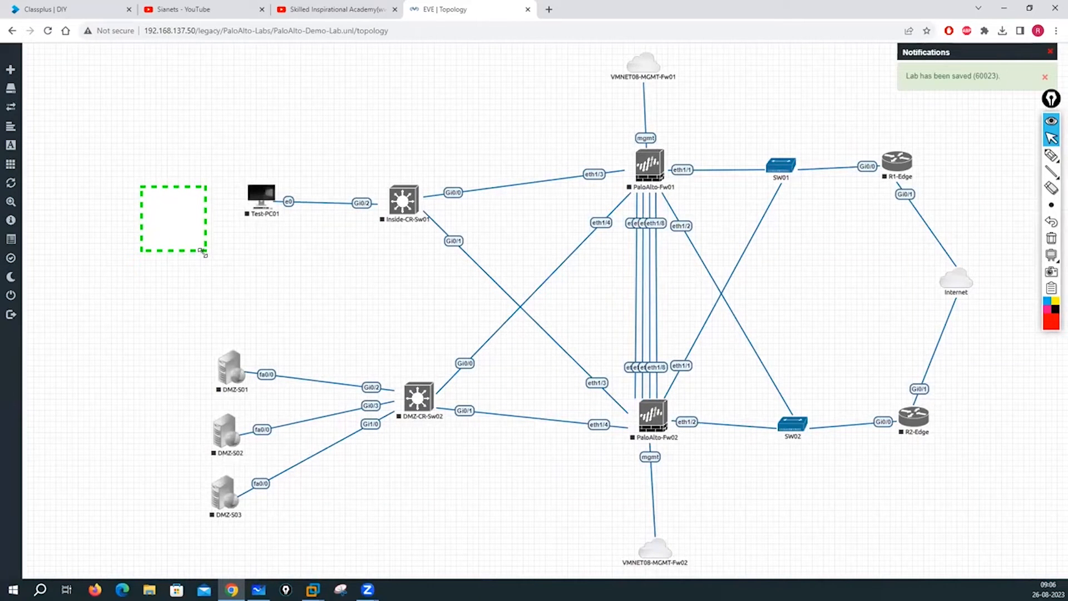
- Stretch and position the green dashed box so it encloses Test-PC01 and Inside-CR-Sw01
drag(204, 253, 604, 266)
drag(299, 266, 221, 244)
drag(525, 243, 367, 296)
drag(308, 270, 438, 252)
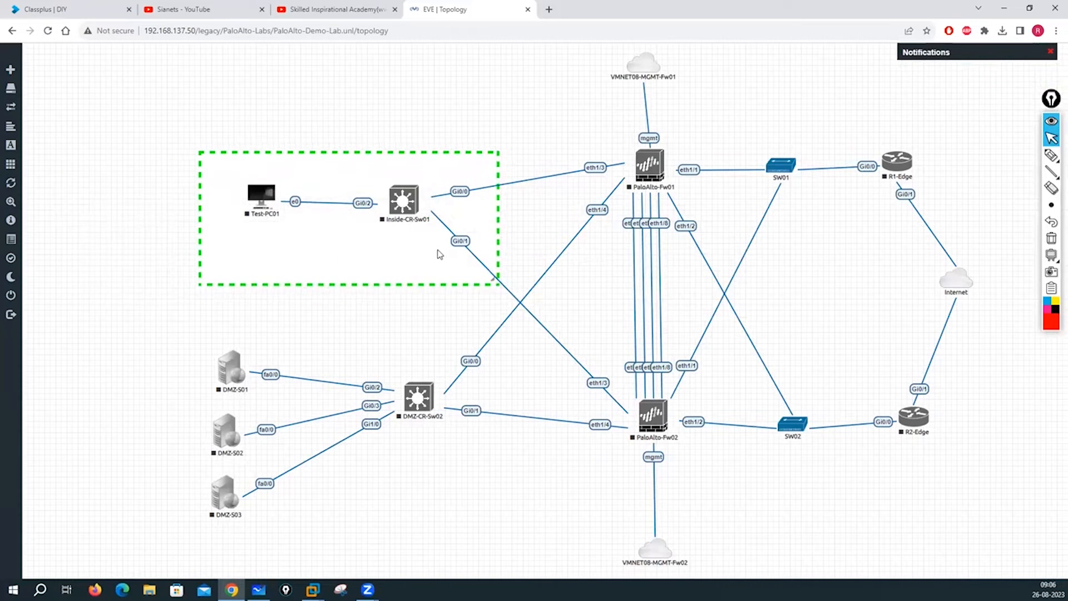
drag(493, 283, 436, 256)
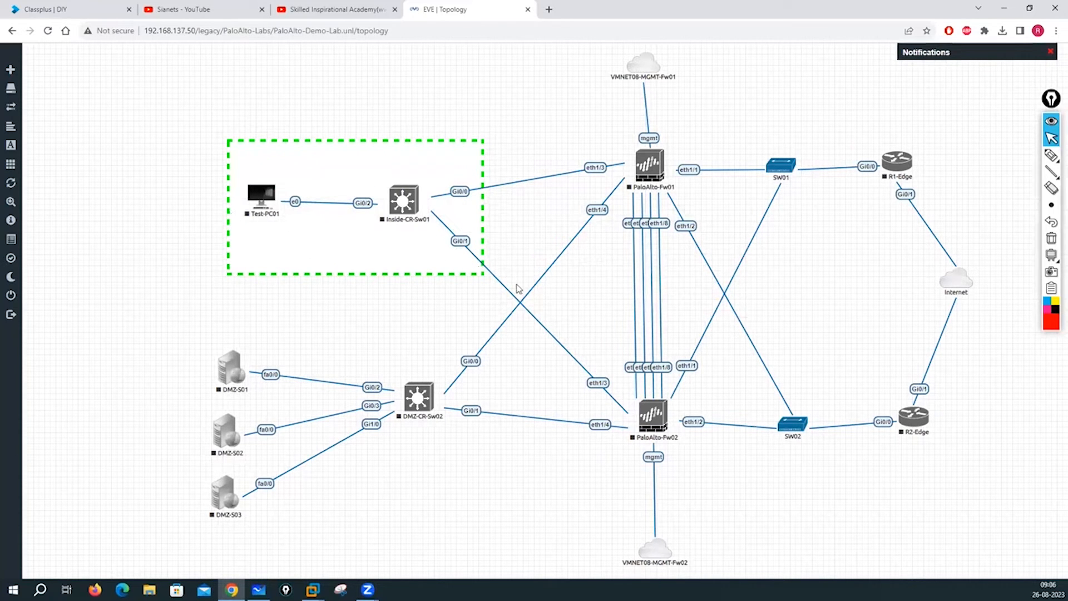
drag(479, 271, 526, 275)
drag(419, 279, 401, 276)
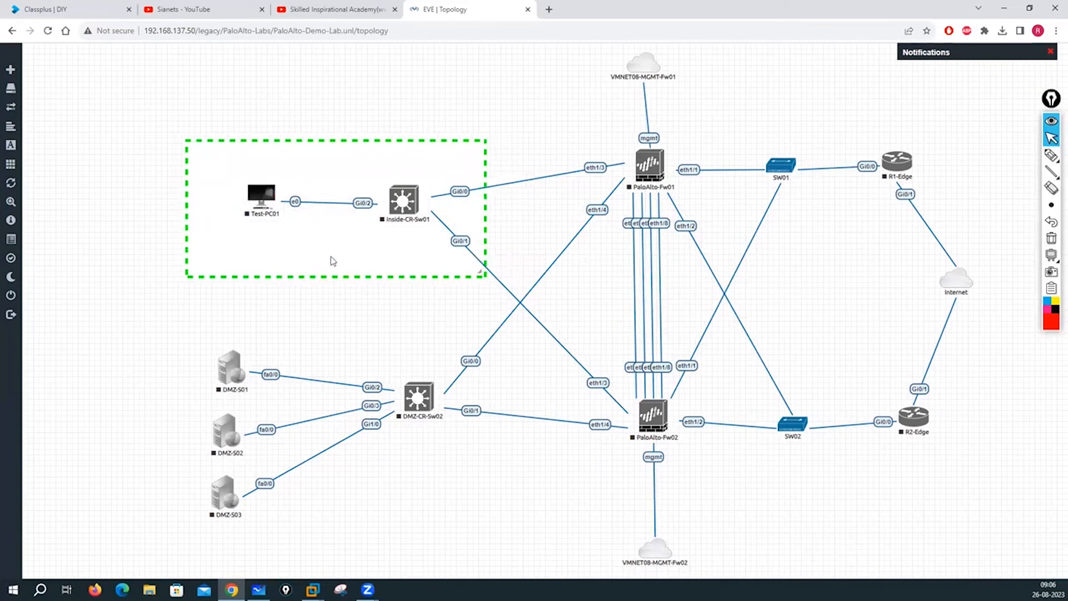
right_click(494, 472)
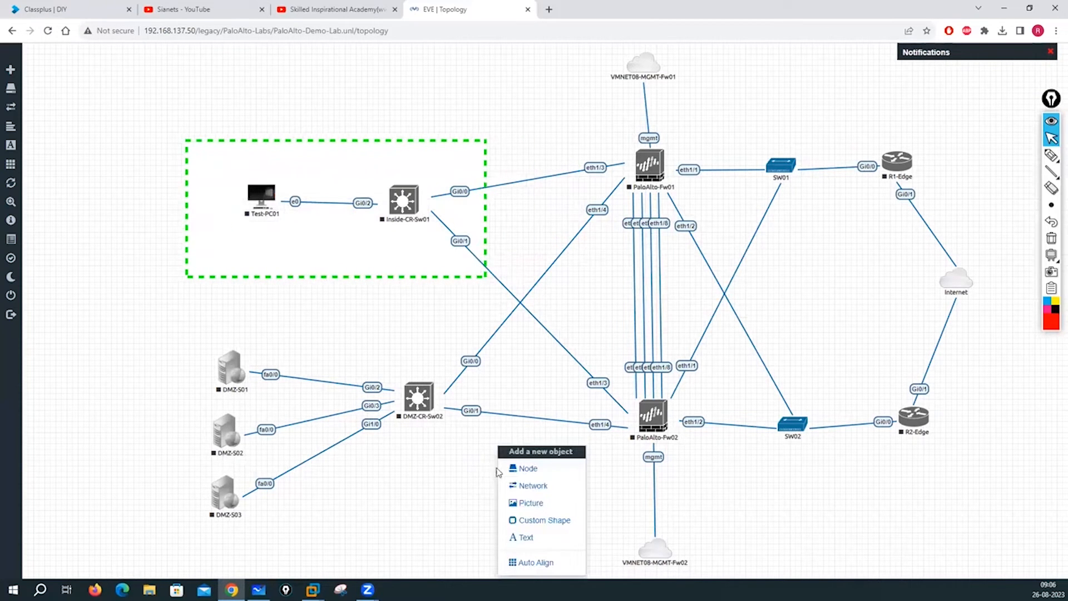
click(531, 503)
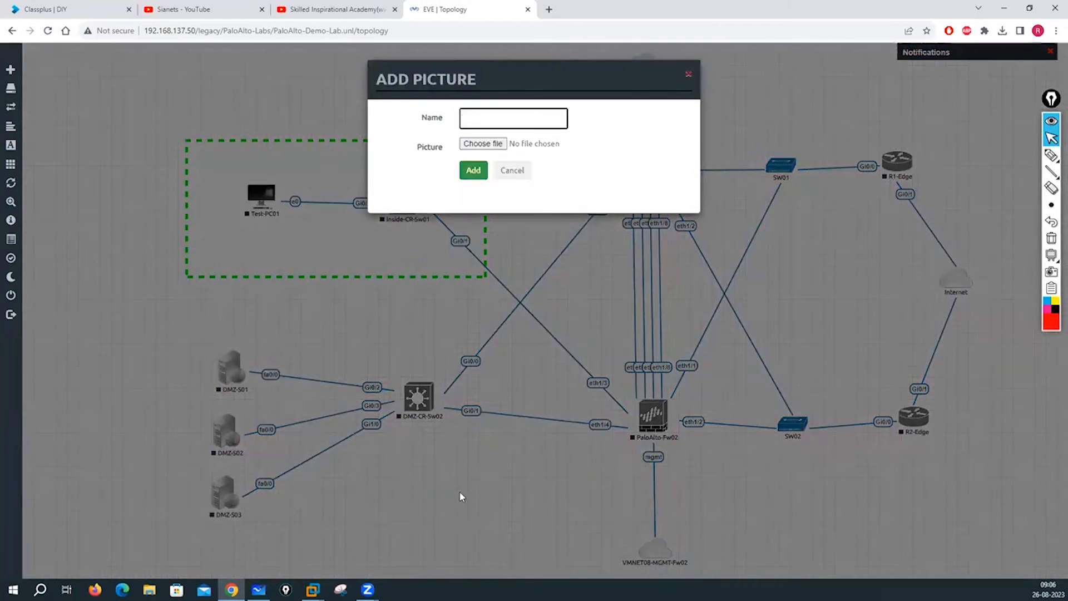
click(512, 171)
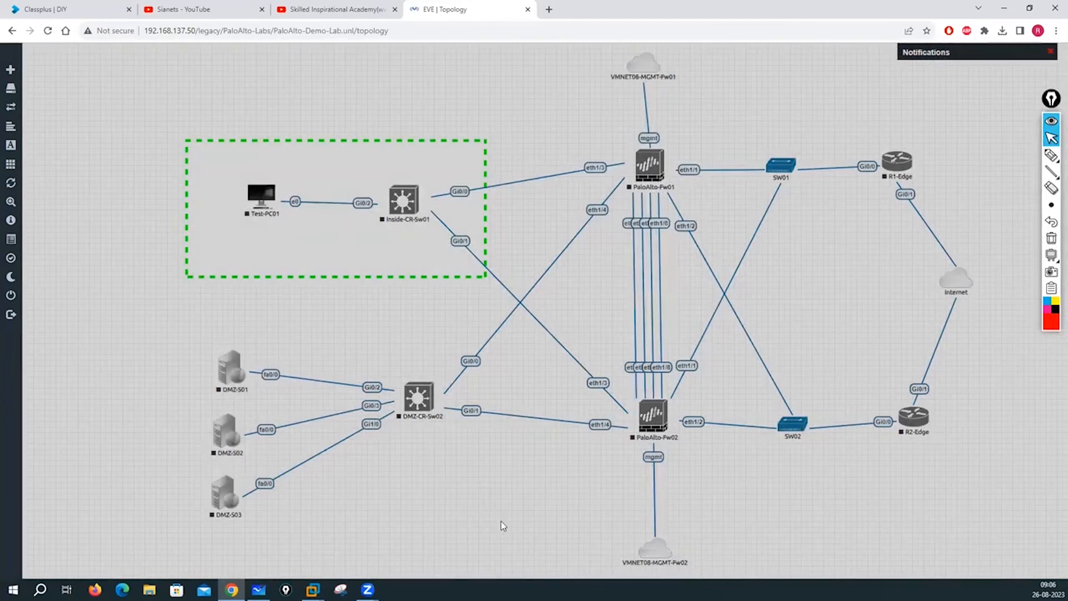
- Begin a second square custom shape with a dashed border of width 10 for the DMZ area
right_click(501, 521)
click(504, 517)
click(530, 177)
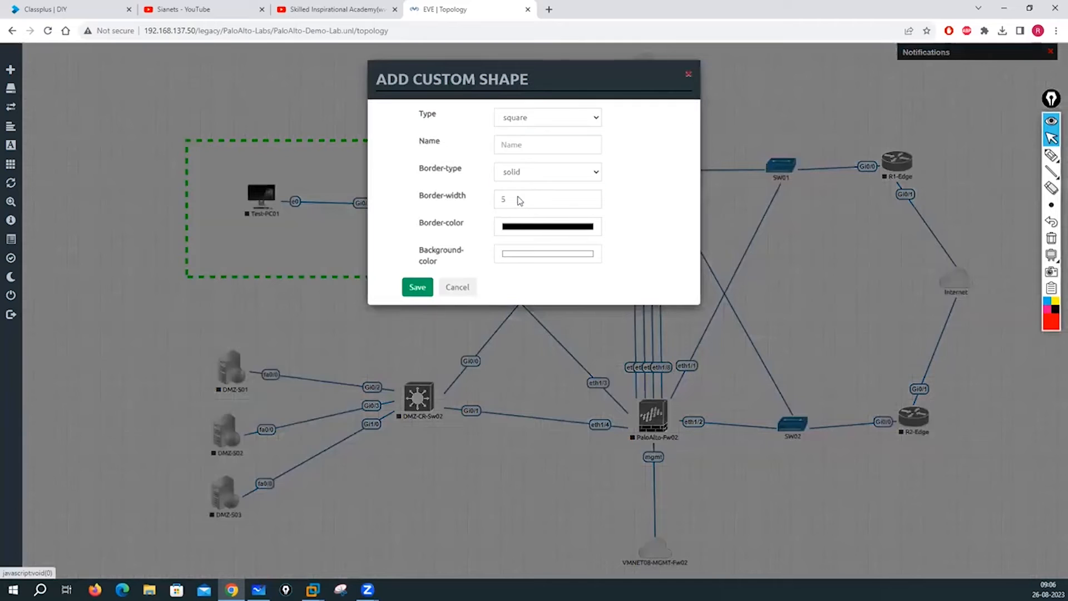
click(520, 201)
click(519, 202)
key(BackSpace)
text(10)
- Set the second shape's border colour to blue with RGB 0, 0, 255 and save it
click(519, 232)
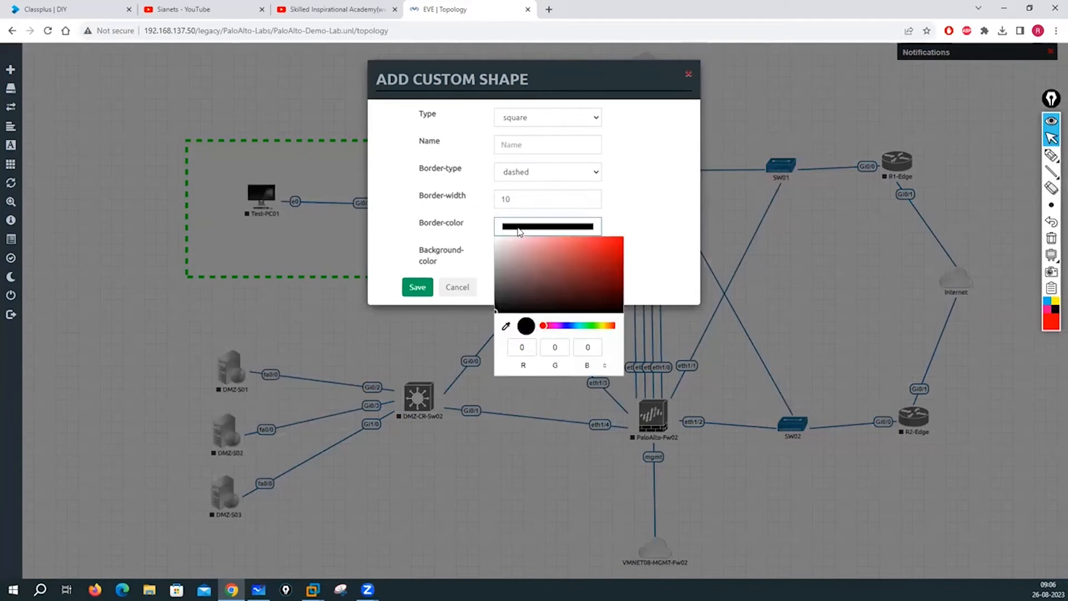
click(589, 349)
text(255)
click(408, 233)
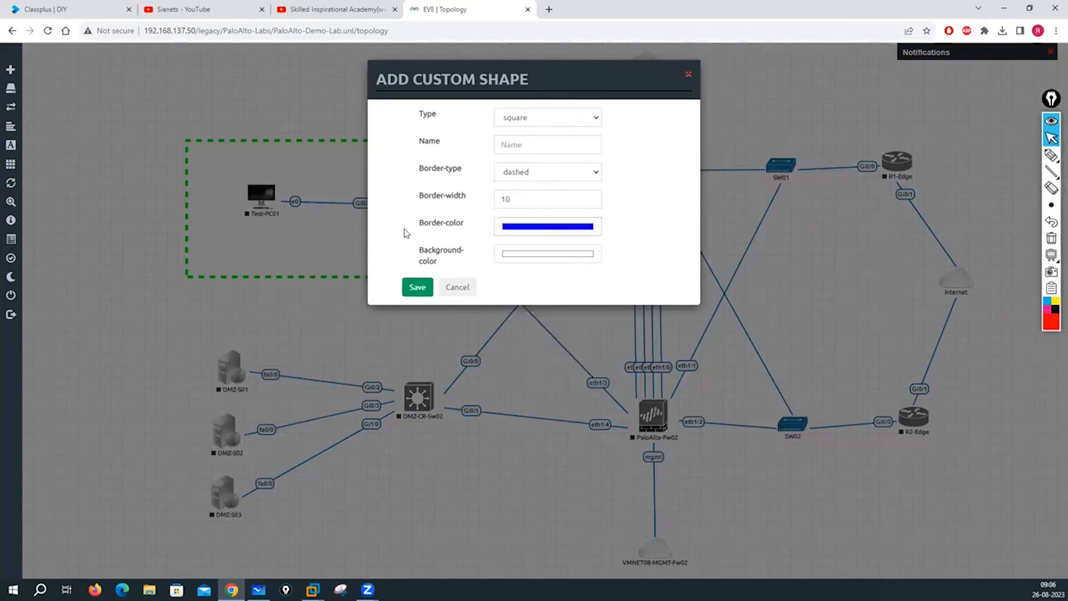
click(416, 287)
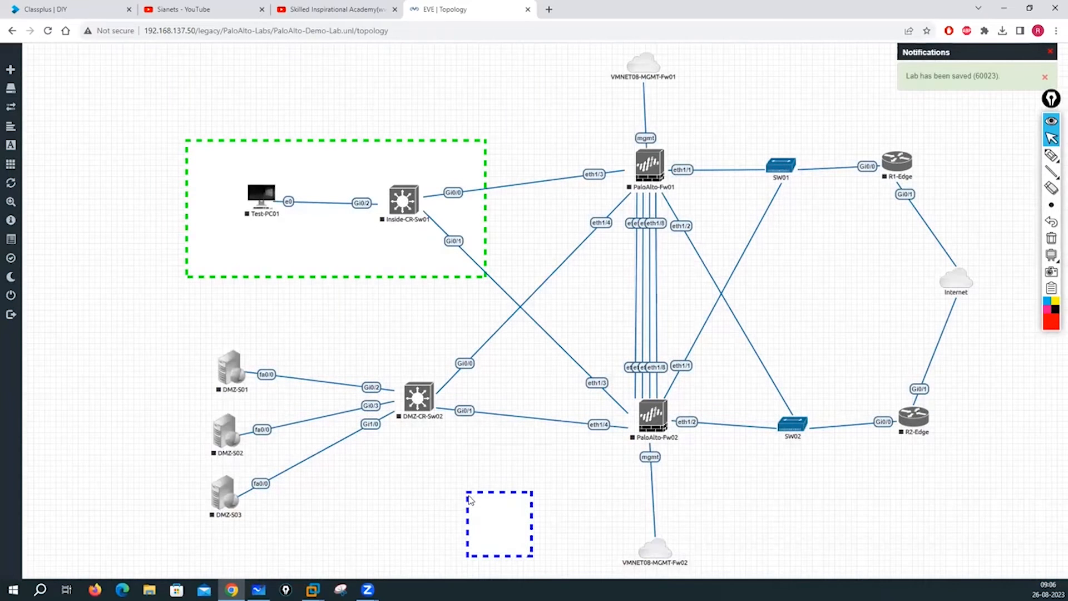
- Move and stretch the blue dashed box around DMZ-S01, DMZ-S02, DMZ-S03 and DMZ-CR-Sw02
drag(469, 499, 196, 344)
drag(256, 403, 492, 522)
drag(470, 505, 491, 525)
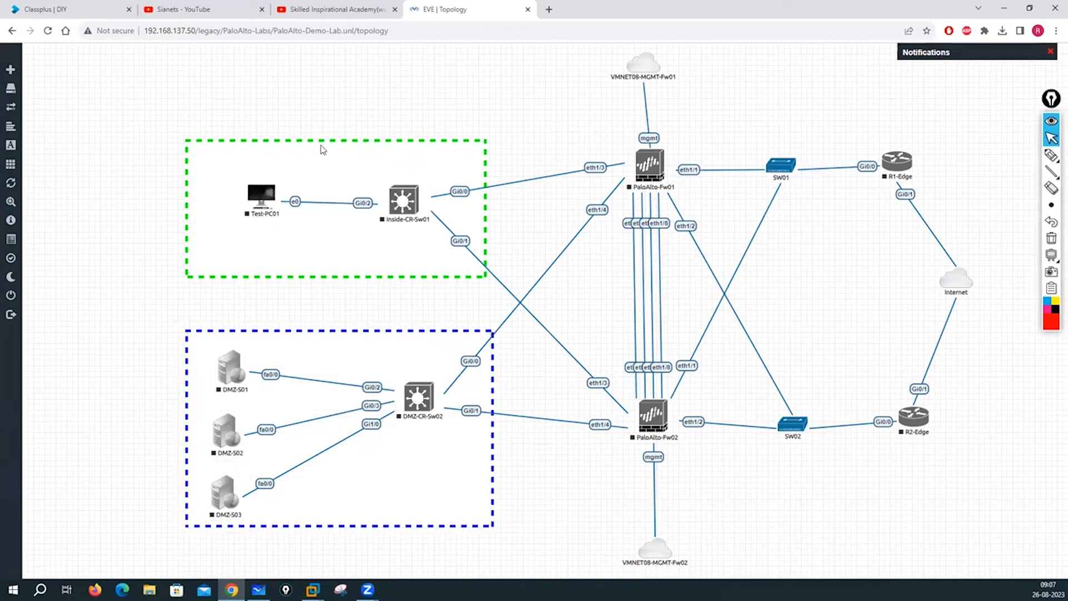
- Make the green dashed box taller and shift it upward, and raise Test-PC01 inside it
drag(484, 274, 481, 334)
drag(407, 276, 415, 235)
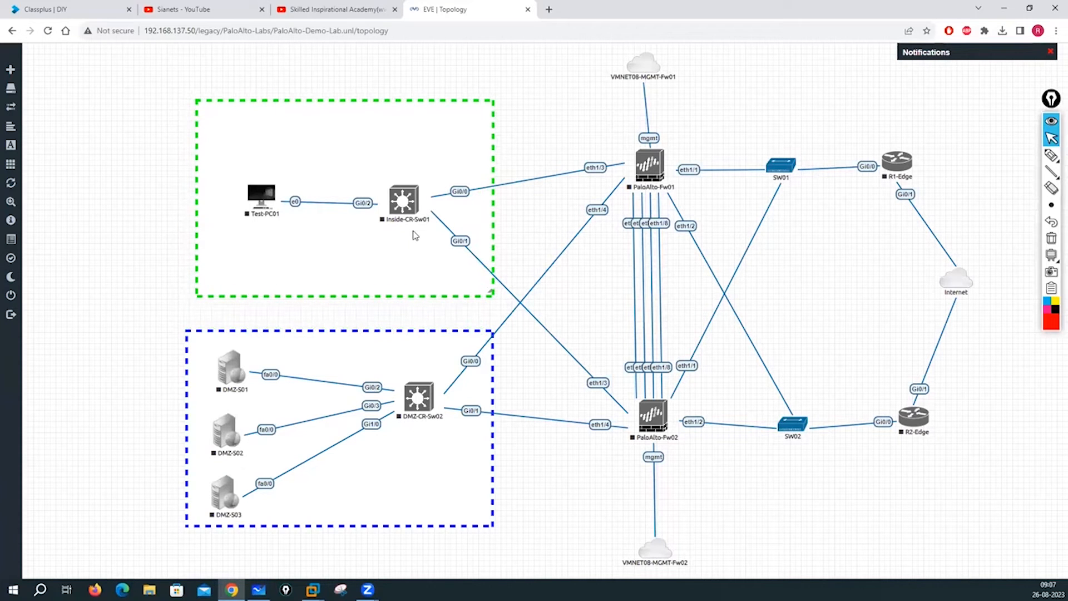
drag(259, 206, 261, 145)
- Start adding a new node to the topology based on the Linux template
right_click(75, 229)
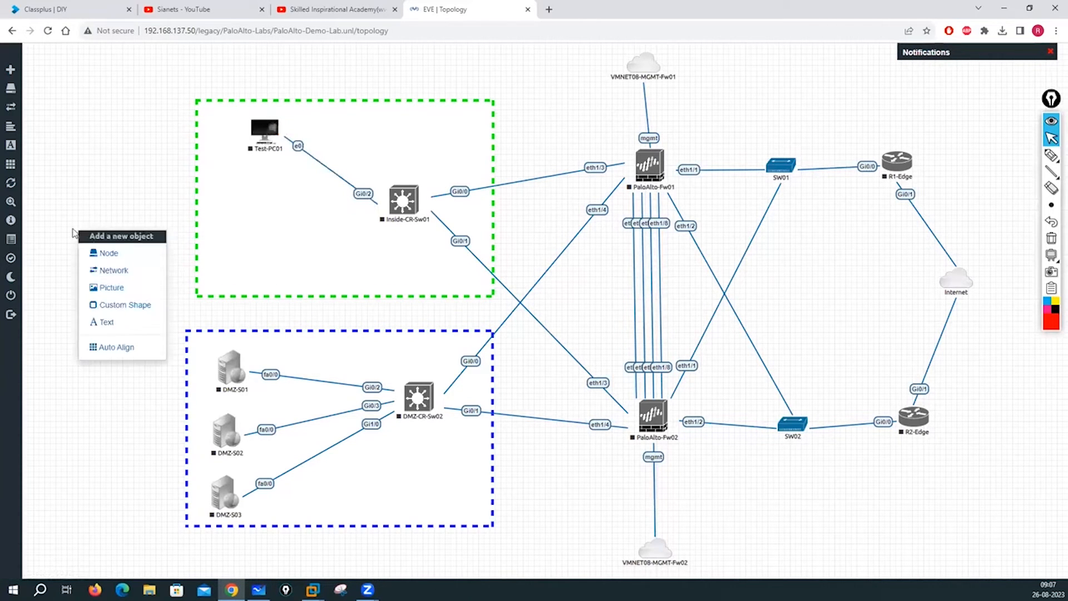
click(107, 253)
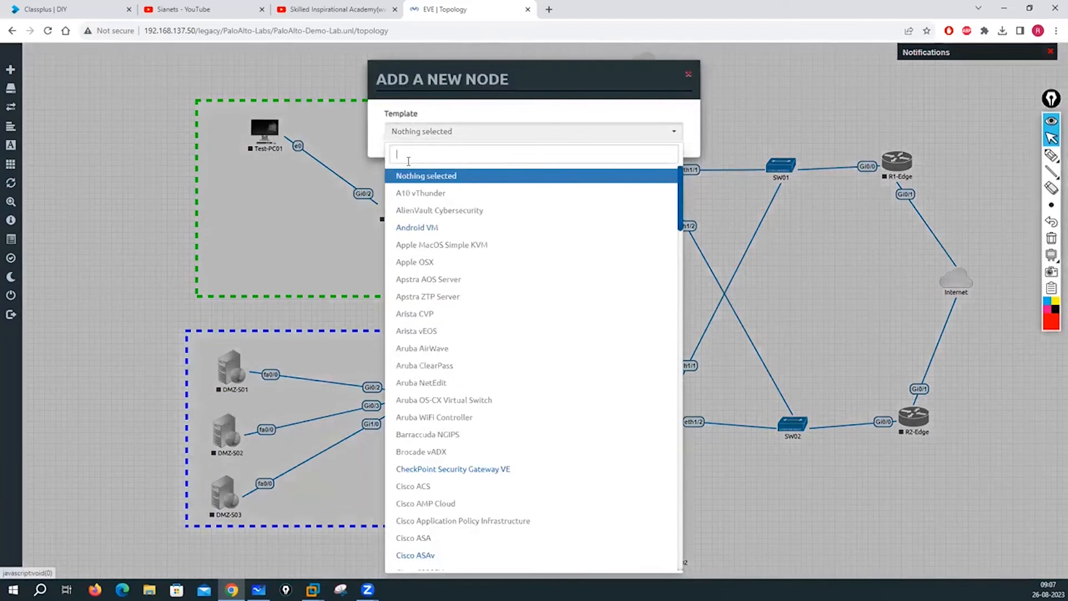
text(win)
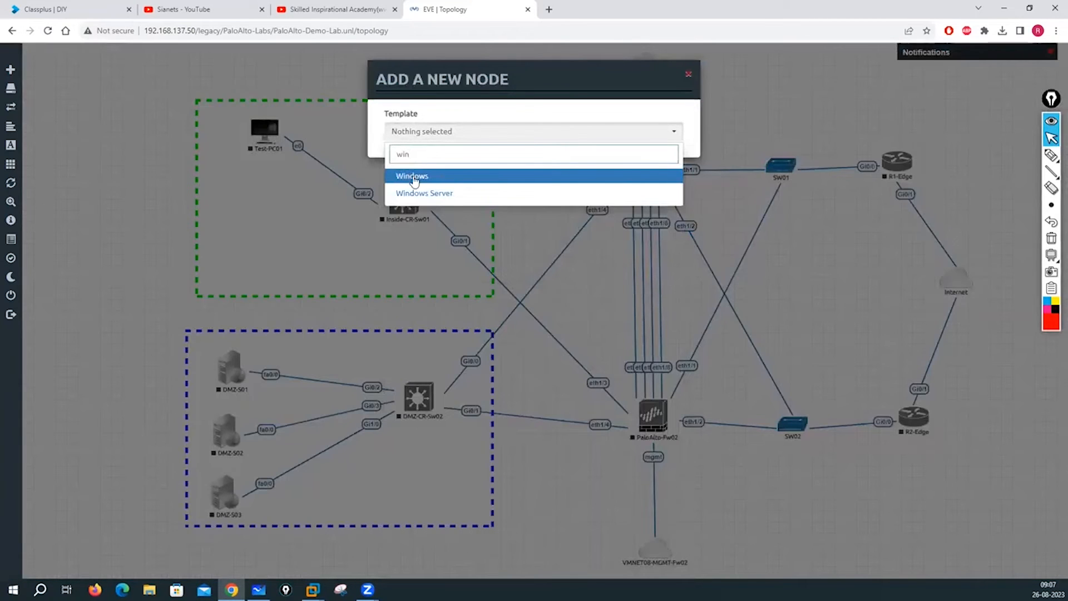
click(413, 177)
click(651, 142)
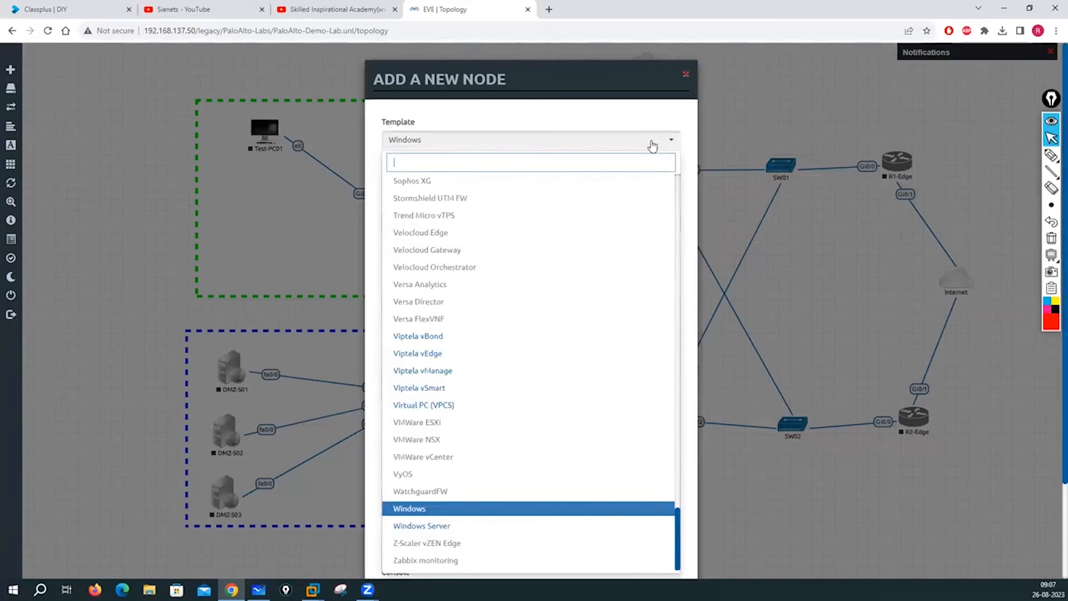
scroll(484, 346, up, 4)
scroll(484, 348, up, 7)
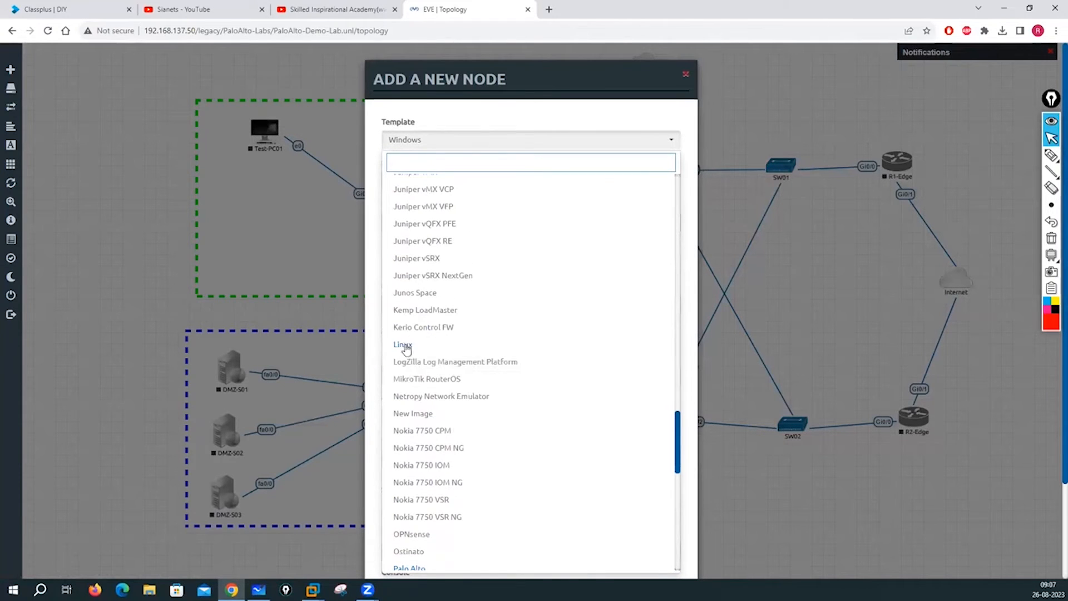
click(403, 345)
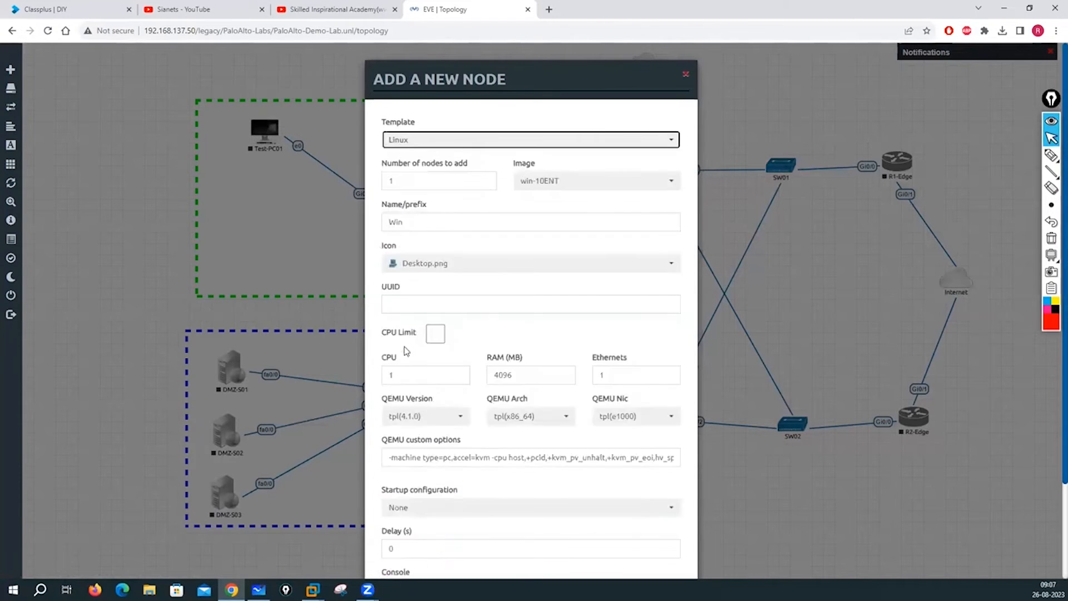
- Choose the linux-tinycore11 image for the new node and set its RAM to 2048 MB
click(552, 186)
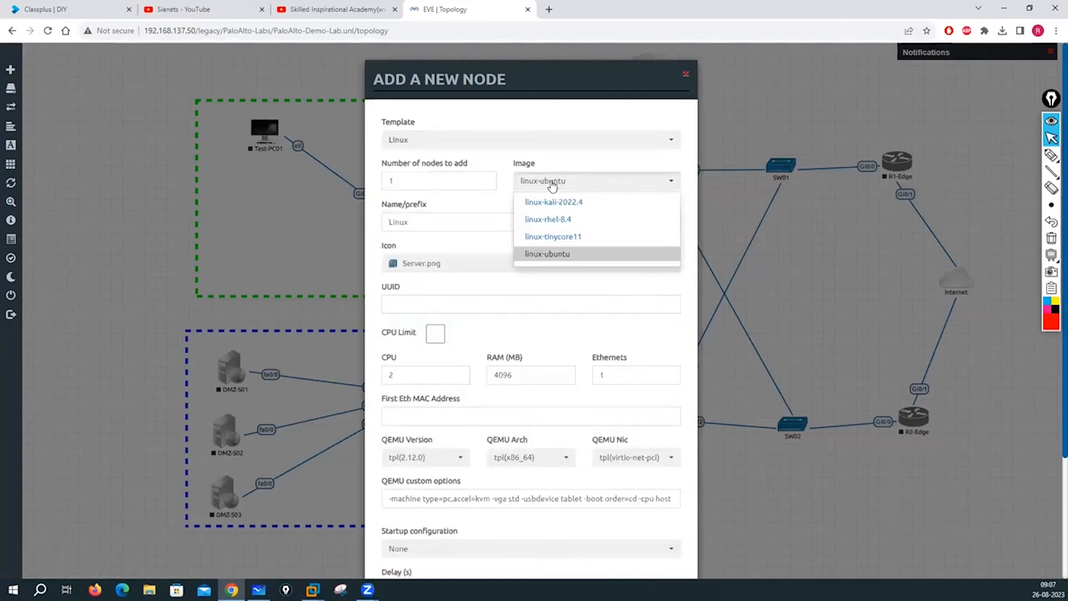
click(550, 237)
double_click(501, 376)
text(2048)
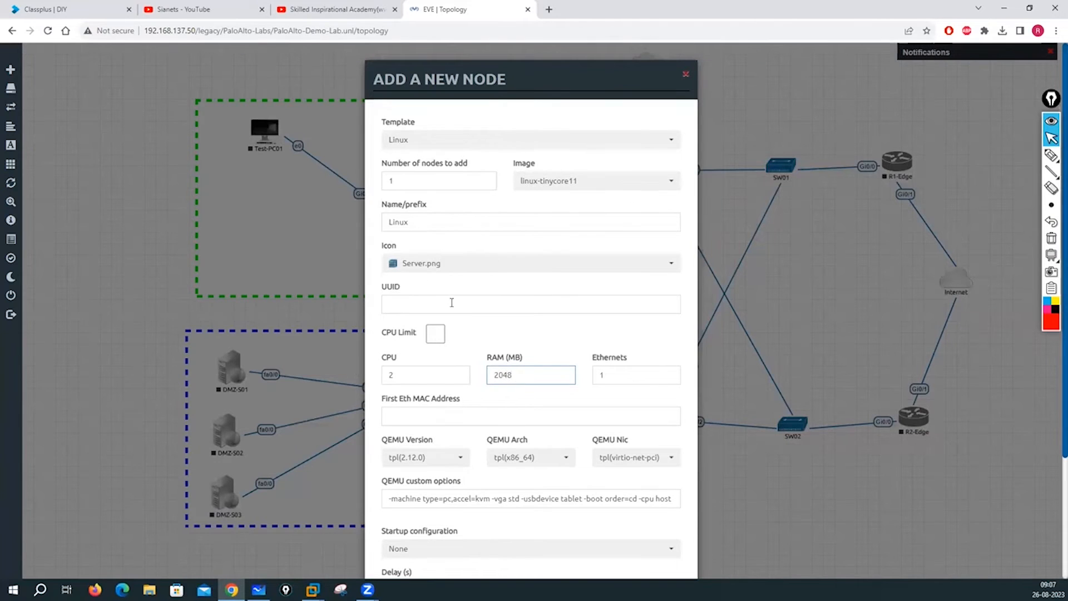
- Set the new Linux node's icon to Laptop.png
click(542, 273)
scroll(470, 315, down, 2)
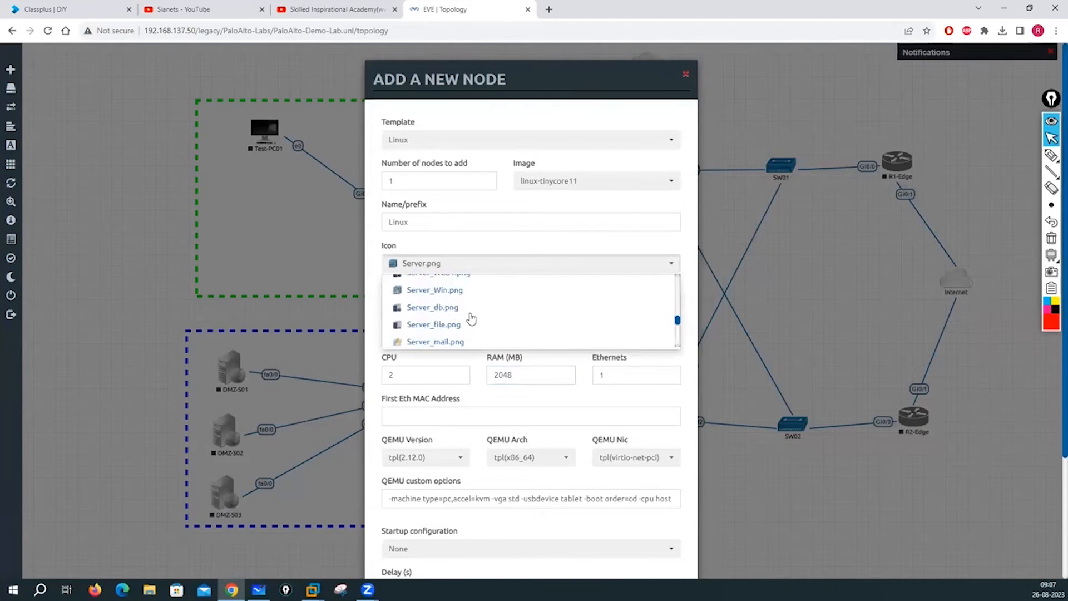
scroll(472, 317, down, 4)
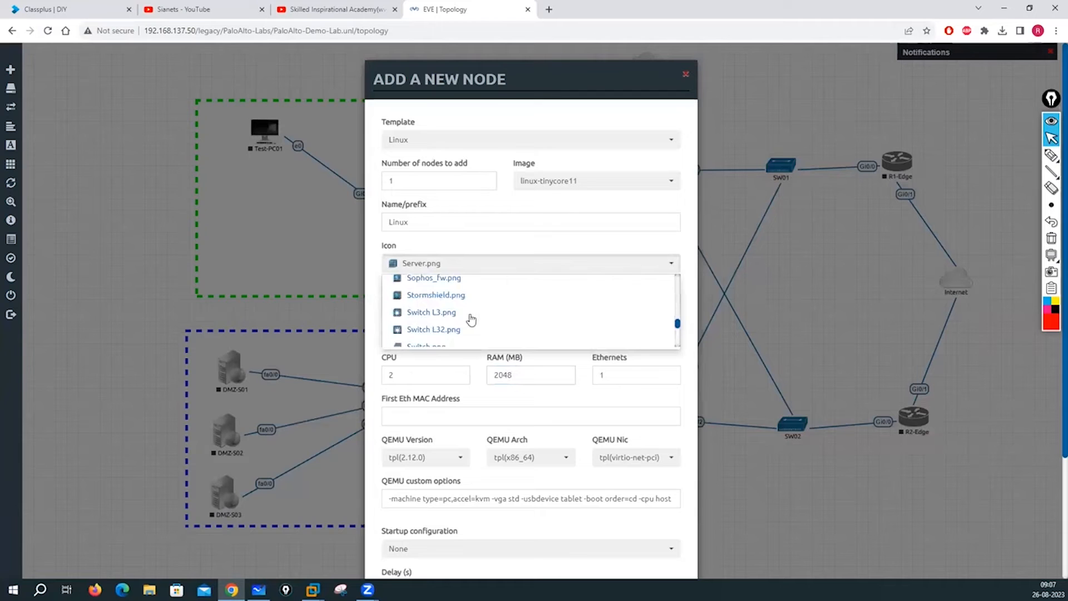
scroll(471, 321, down, 5)
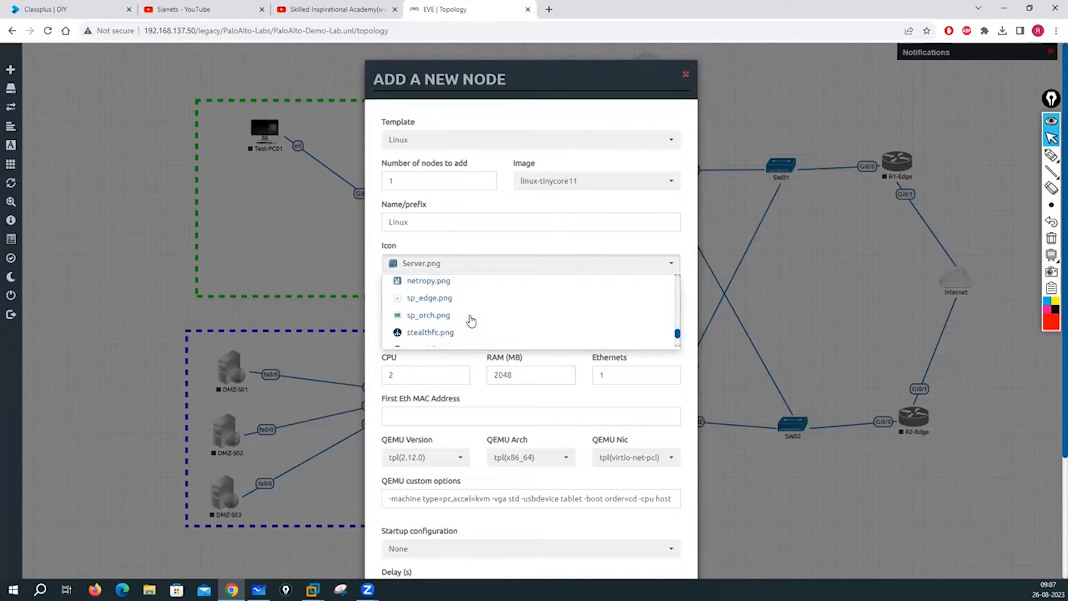
scroll(471, 320, down, 5)
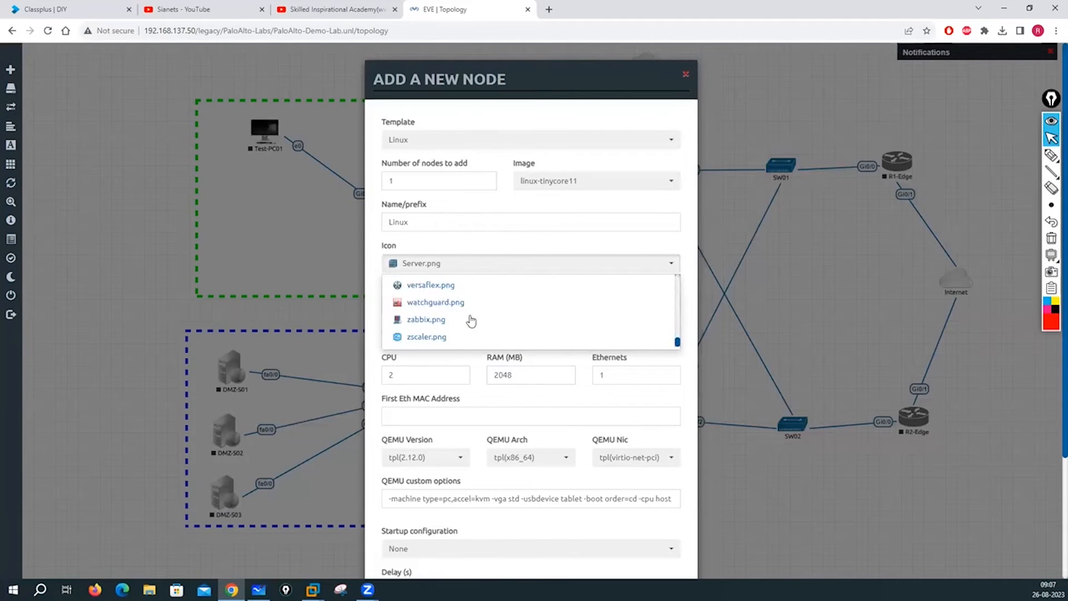
scroll(472, 321, up, 9)
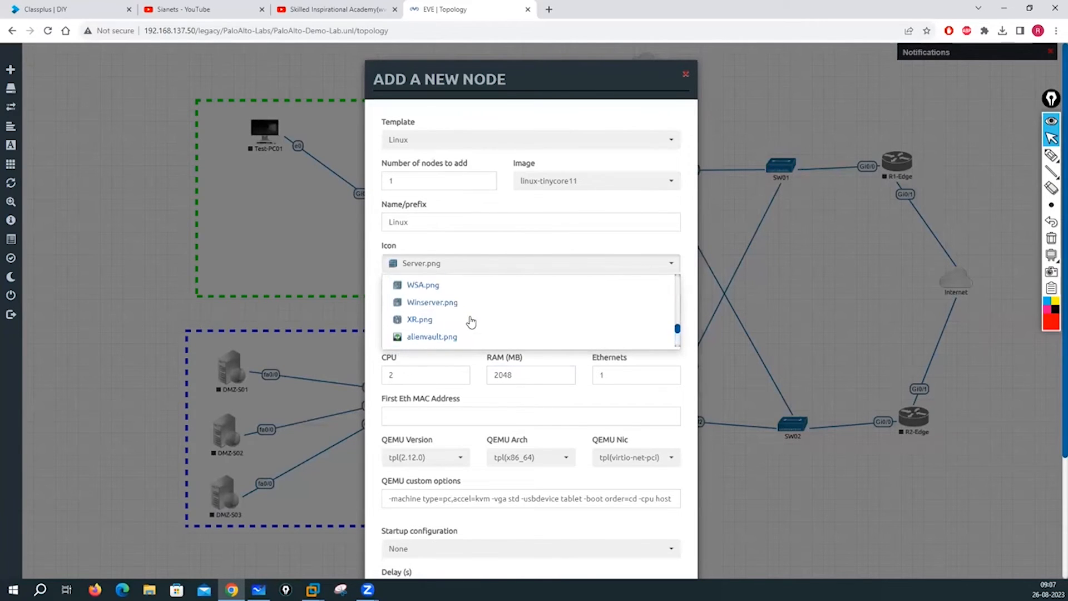
scroll(471, 322, up, 10)
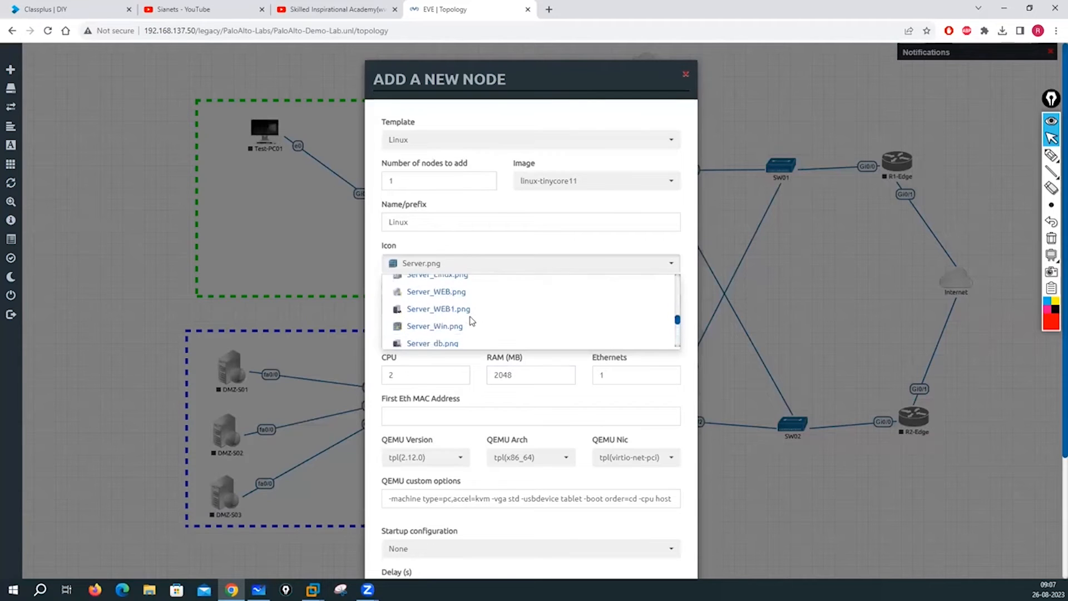
scroll(472, 321, up, 8)
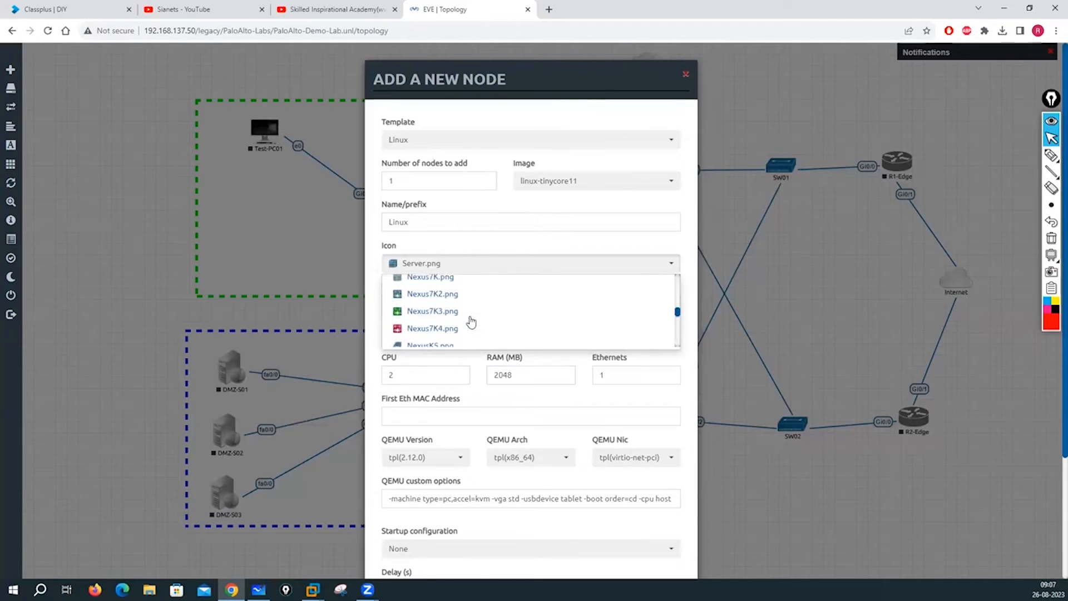
scroll(472, 321, up, 2)
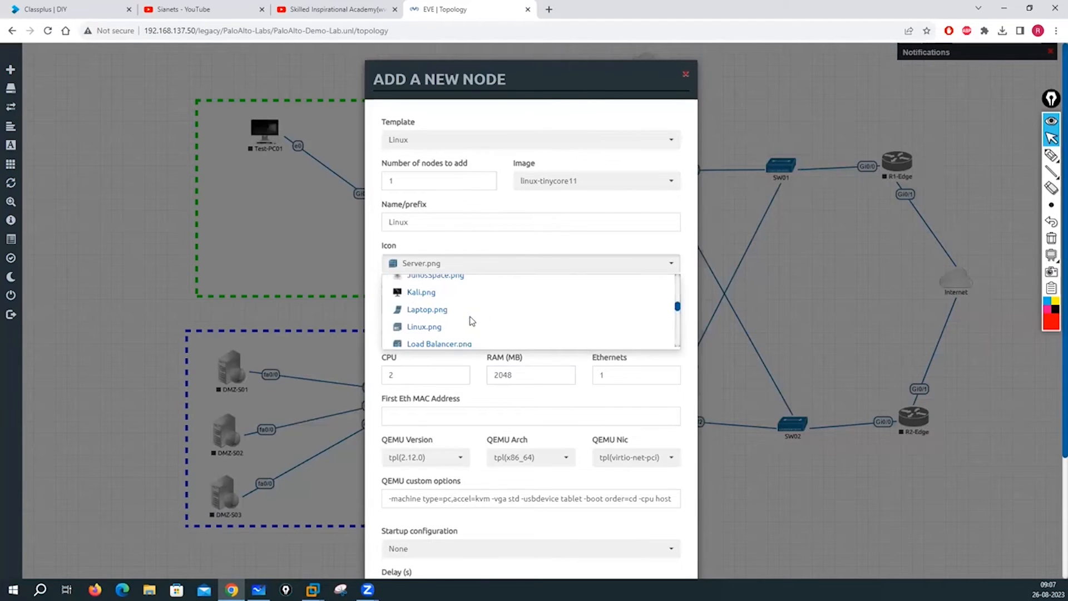
click(421, 311)
- Name the new Linux node Test-PC02 and save it to the topology
scroll(475, 411, down, 3)
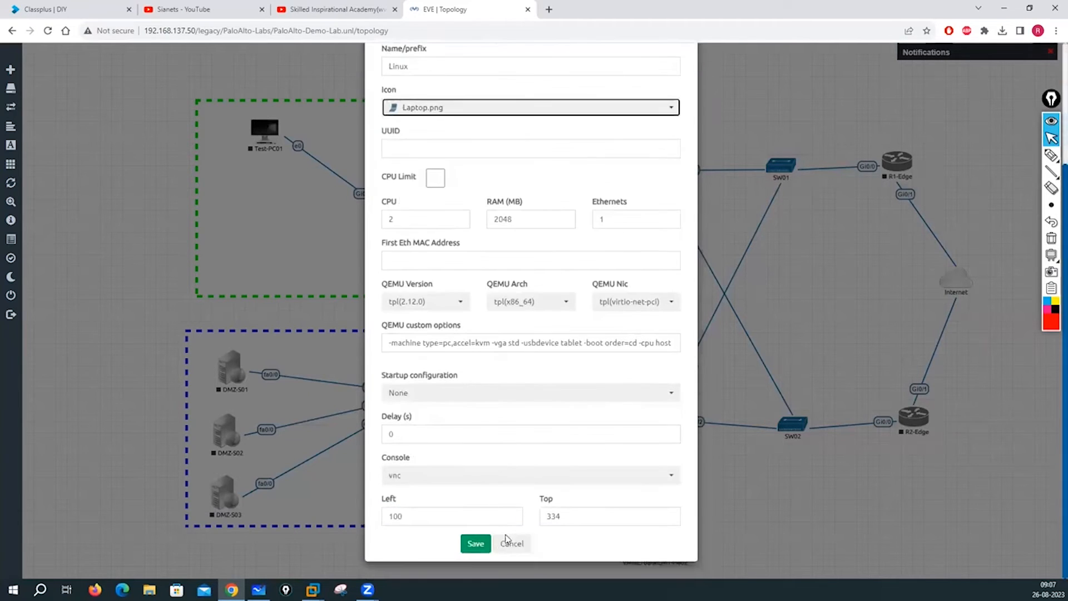
scroll(457, 230, up, 3)
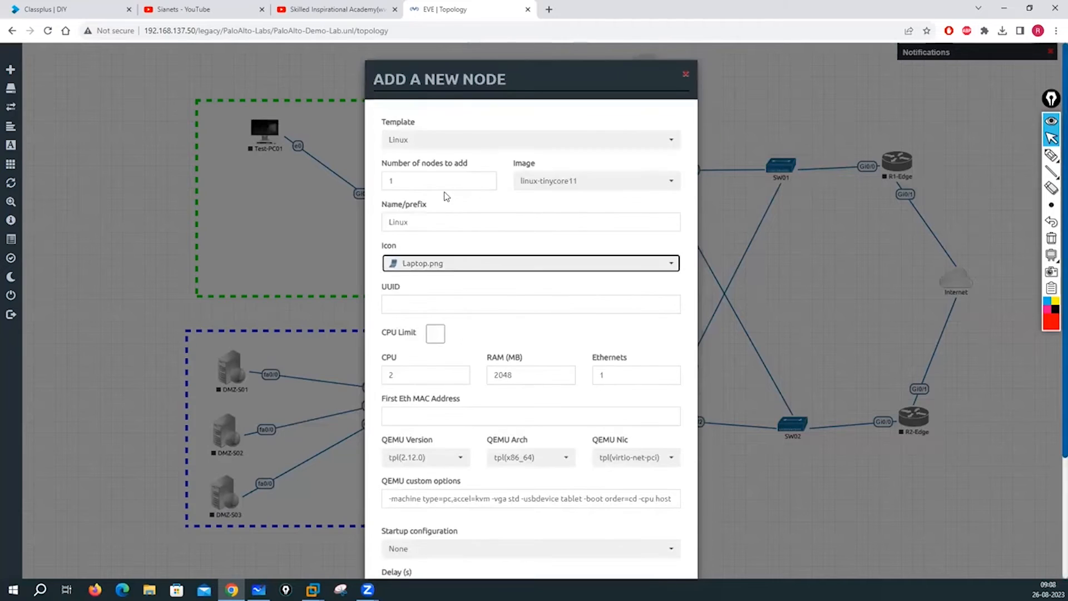
double_click(403, 225)
text(Te)
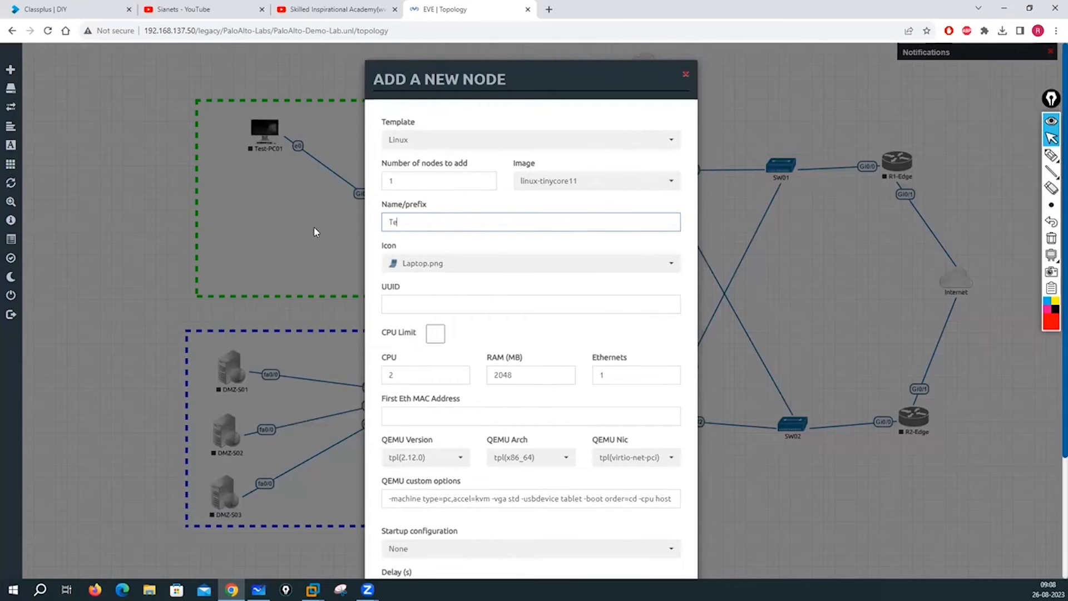
text(st-PC02)
scroll(501, 473, down, 3)
click(471, 544)
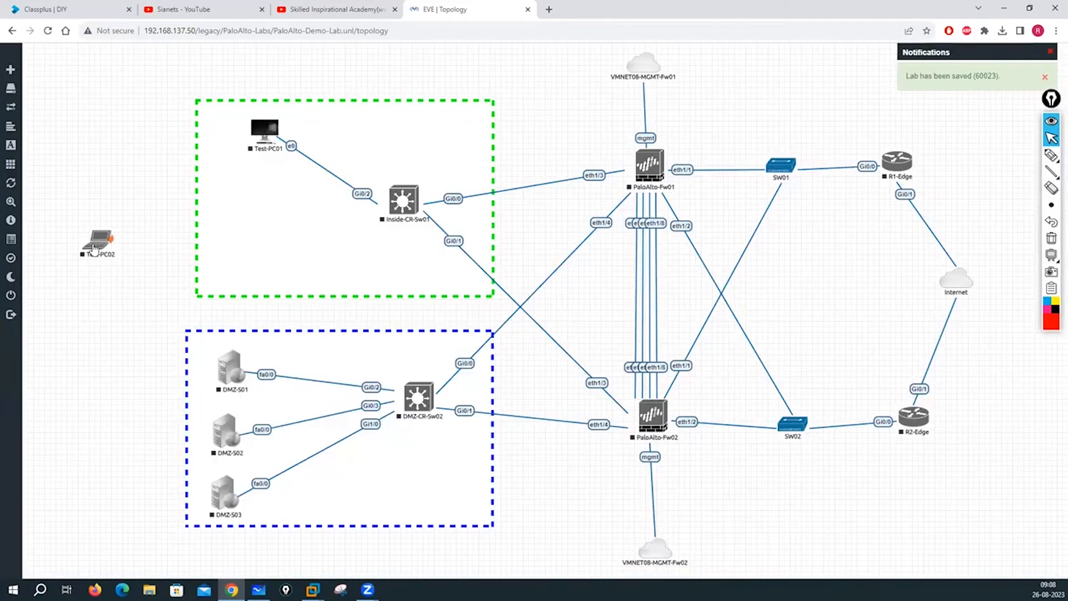
- Connect Test-PC02's e0 to Gi0/3 of Inside-CR-Sw01, place the PC below Test-PC01 in the green box, and dismiss the notifications
drag(96, 248, 404, 201)
click(557, 377)
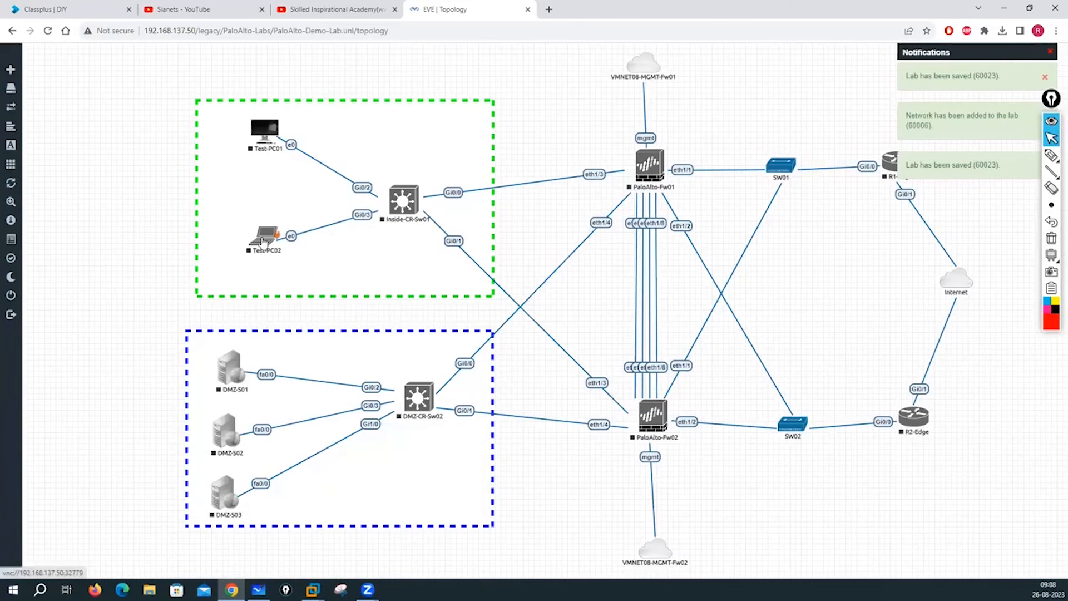
drag(264, 240, 260, 239)
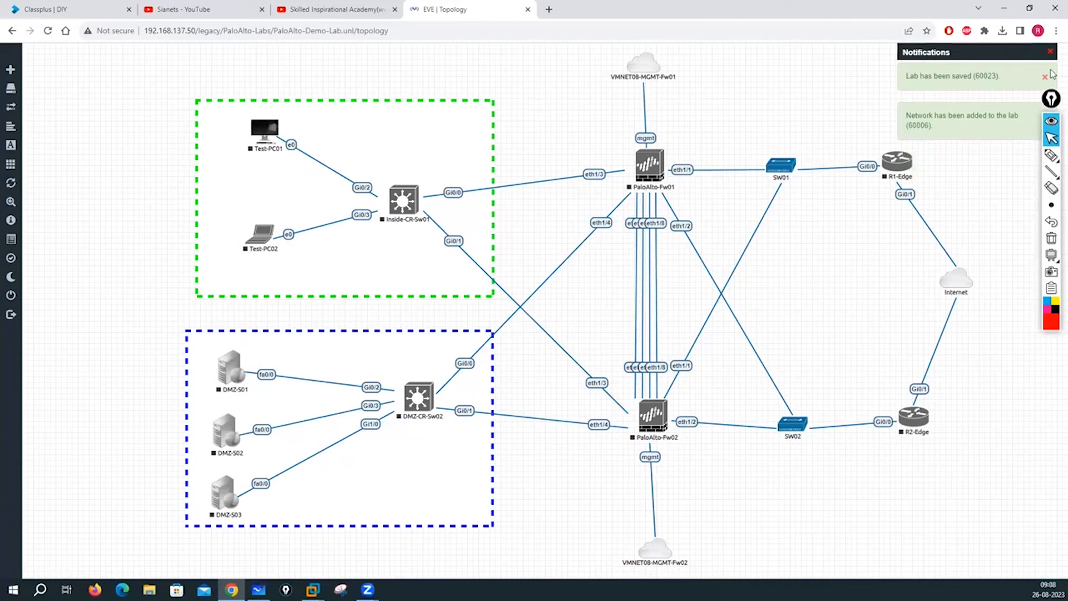
click(1050, 51)
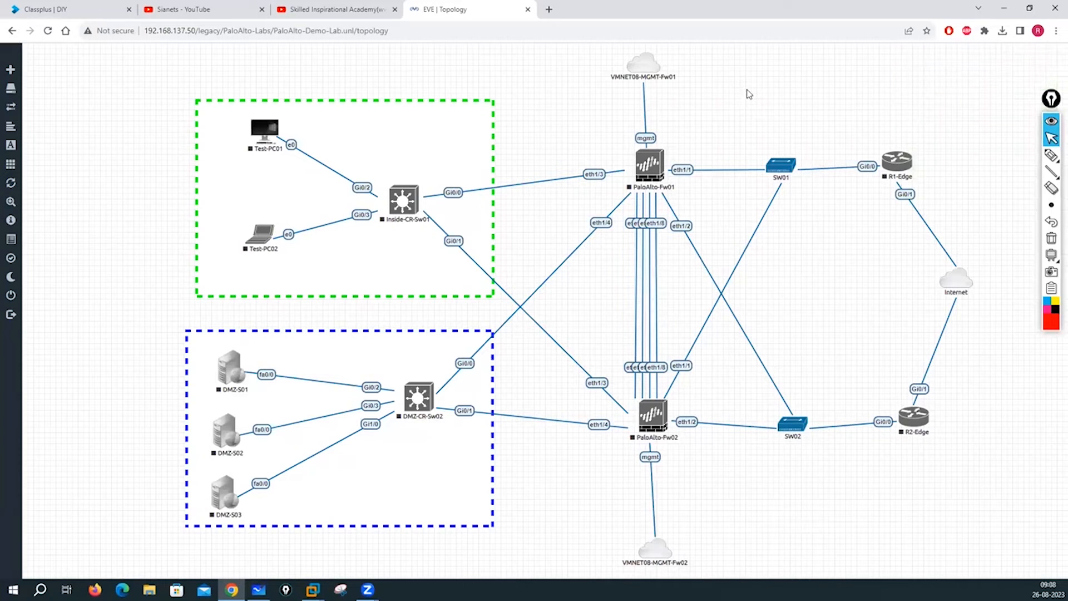
- Start a new custom shape as a circle with a dashed border of width 10
right_click(106, 196)
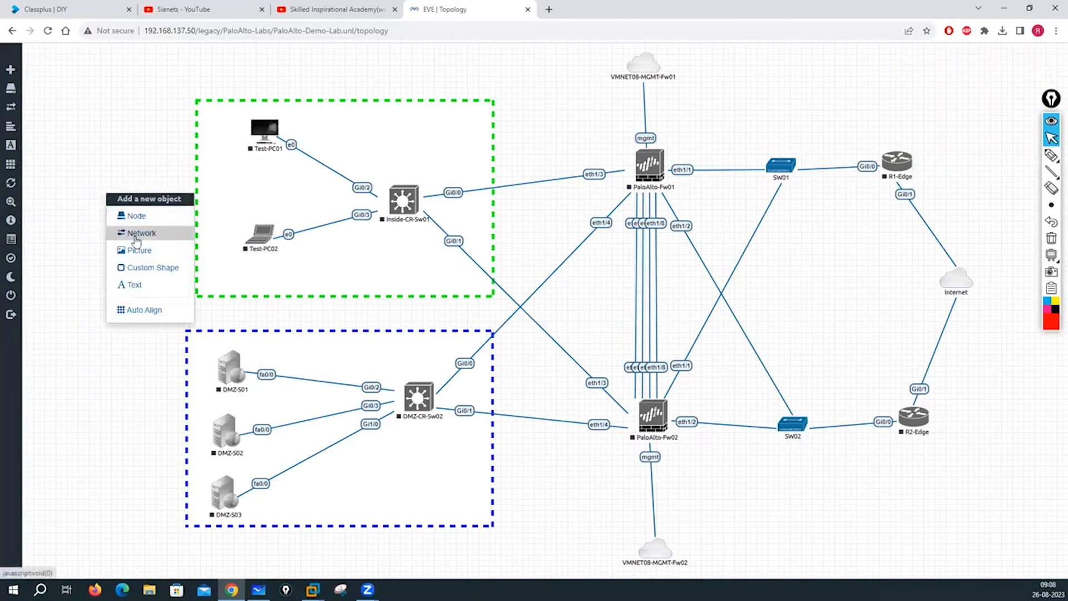
click(139, 269)
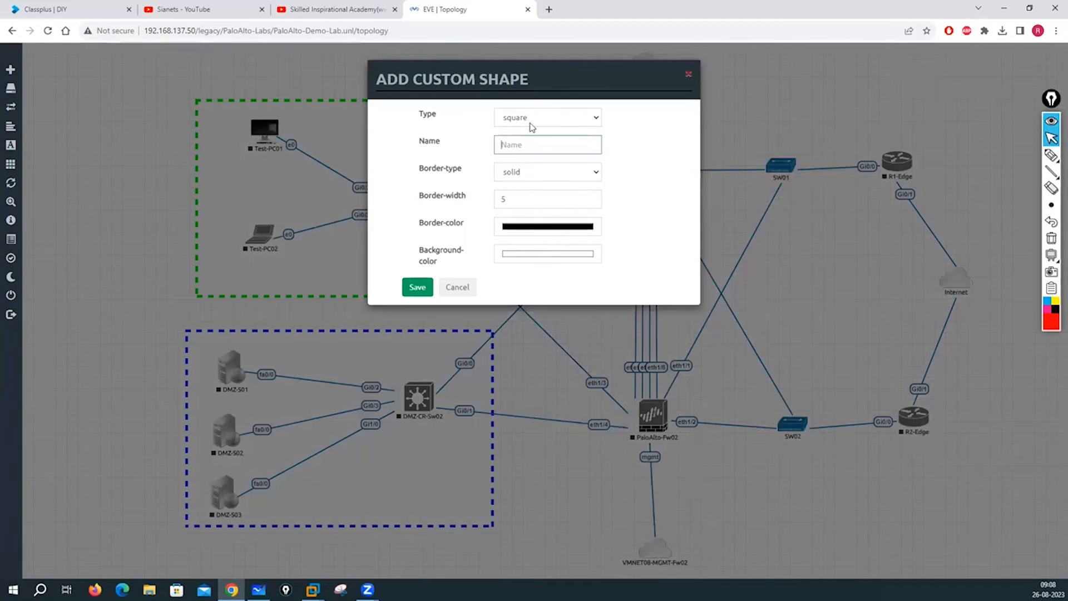
click(529, 124)
click(521, 142)
click(578, 178)
click(524, 194)
key(Tab)
text(10)
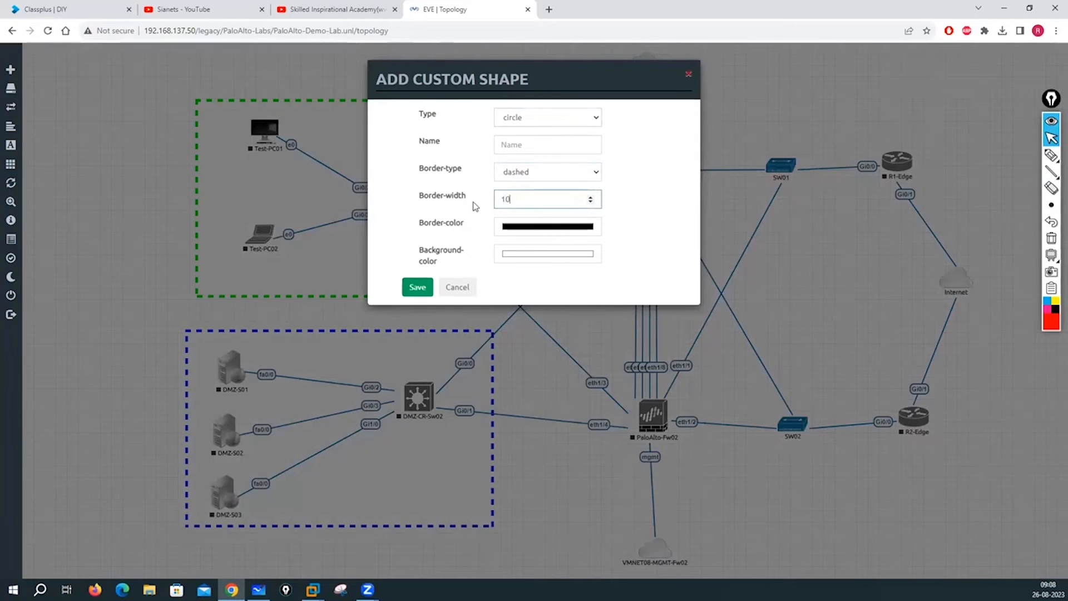
- Set the circle's border color to orange (RGB 255, 128, 0) and save the shape
click(524, 227)
click(520, 353)
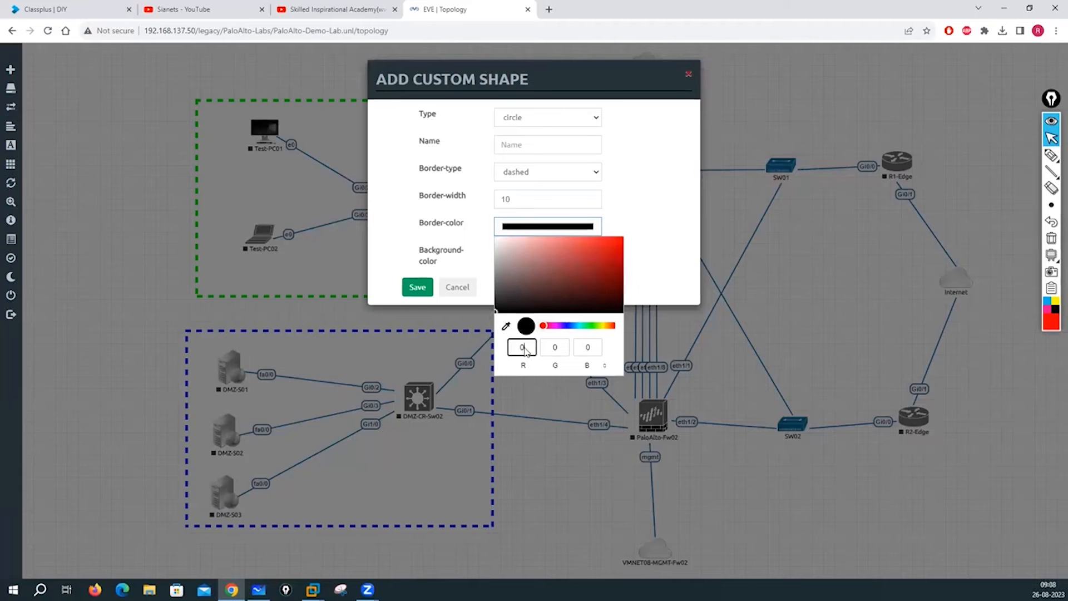
text(255)
click(563, 350)
text(255)
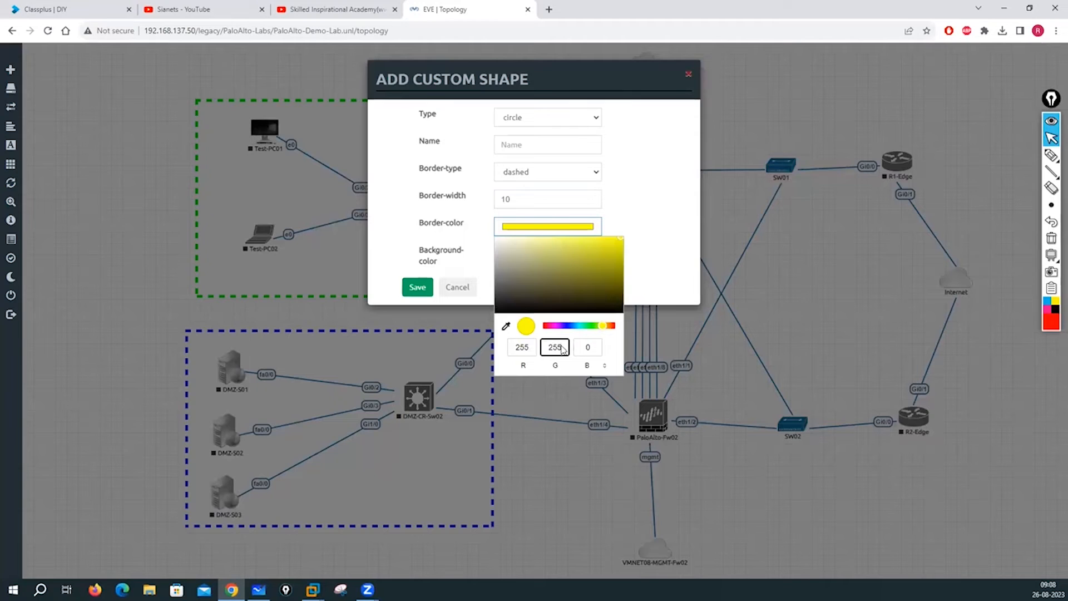
key(BackSpace)
key(BackSpace)
key(BackSpace)
text(128)
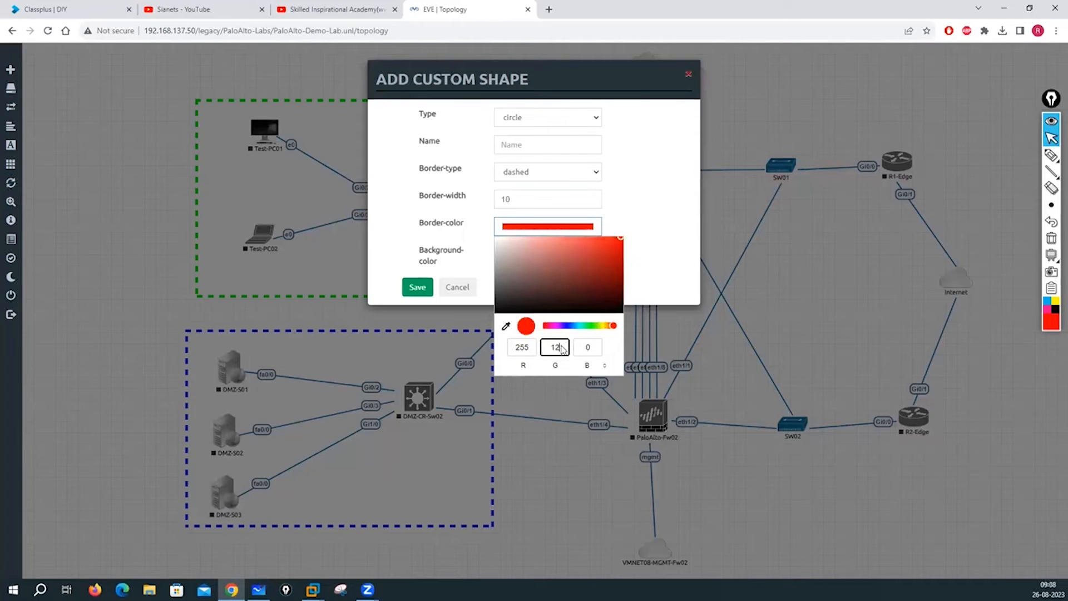
double_click(526, 347)
click(675, 259)
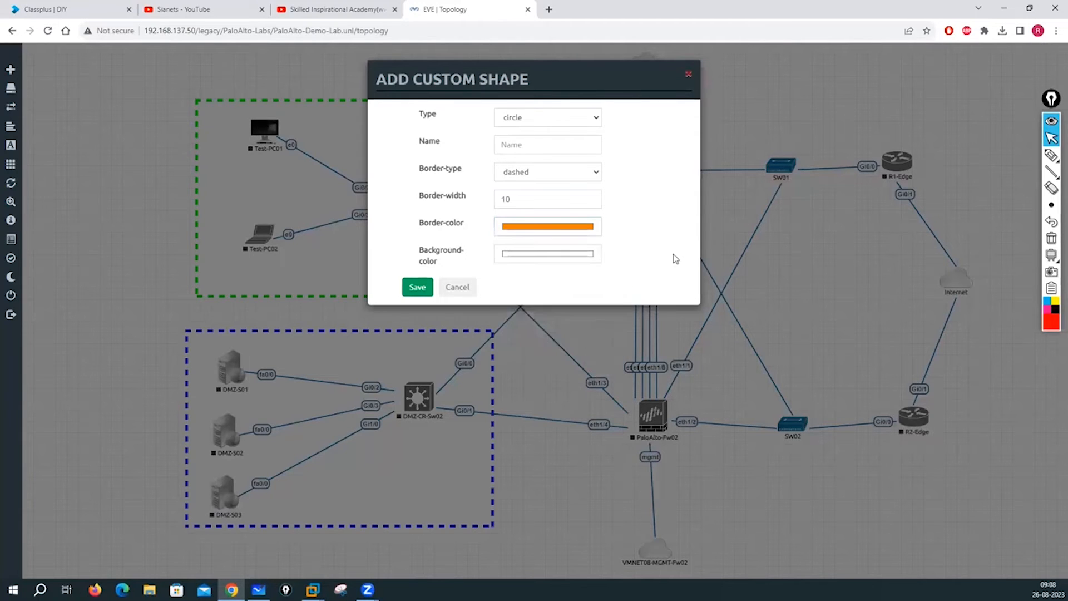
click(416, 287)
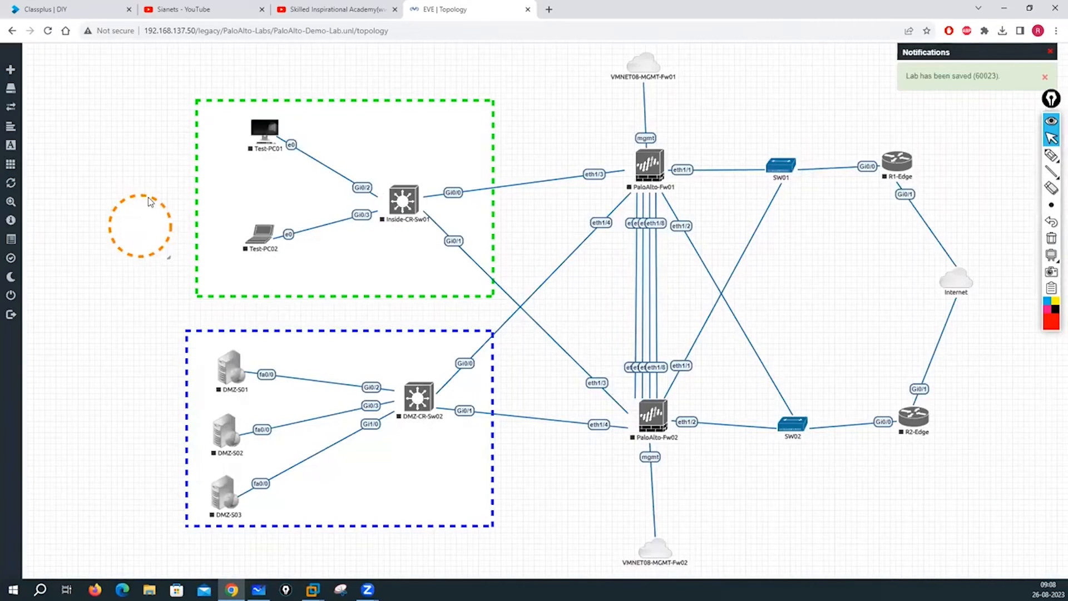
- Move the orange dashed circle around VMNET08-MGMT-Fw01 and stretch it into an upright oval reaching the mgmt label
drag(150, 201, 664, 103)
drag(690, 143, 693, 159)
drag(665, 107, 658, 109)
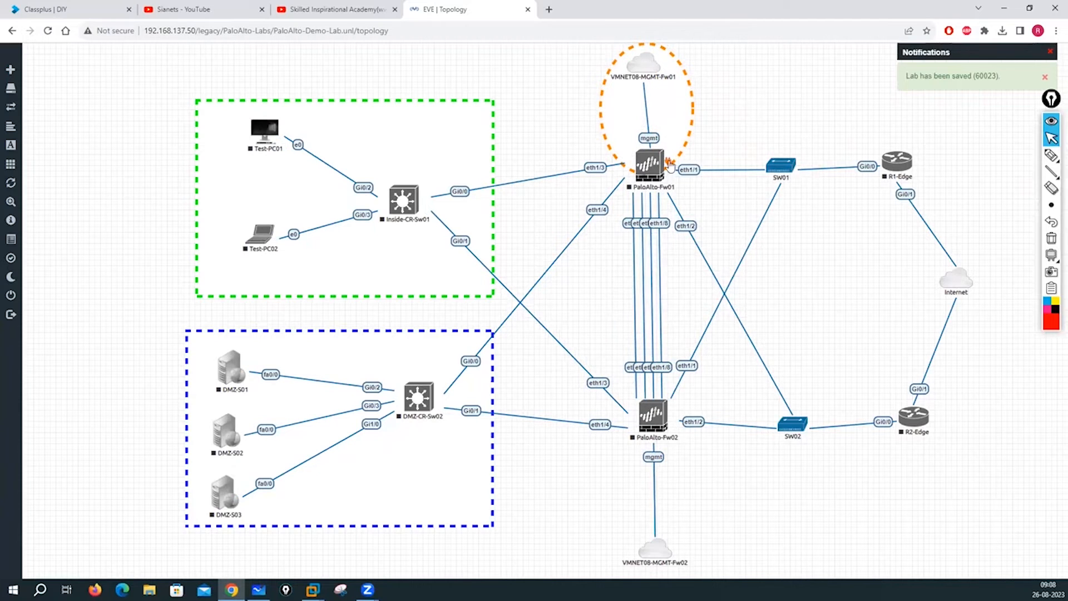
drag(692, 104, 647, 68)
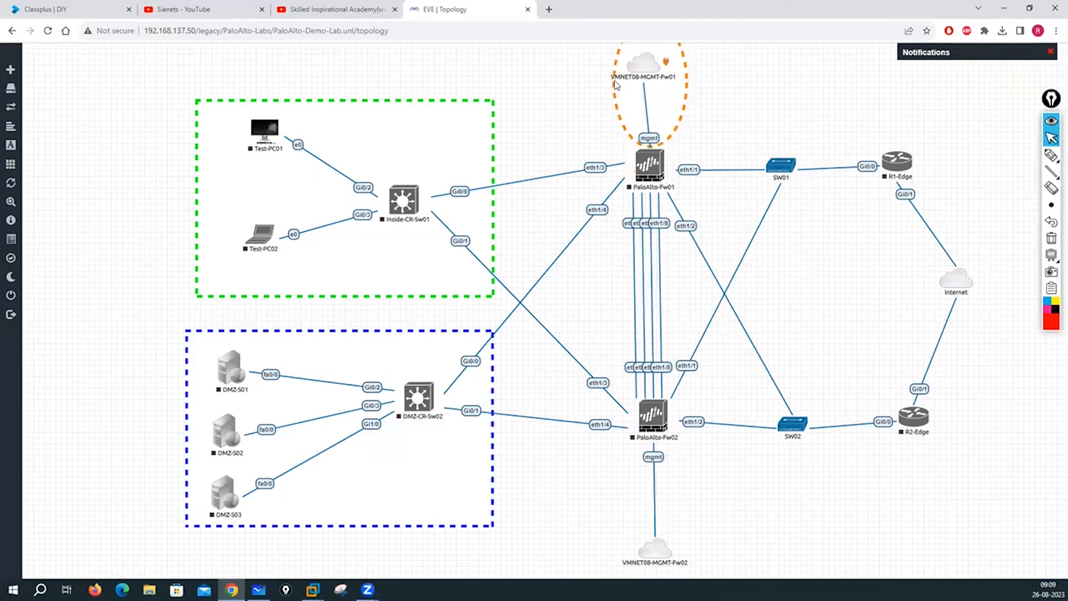
drag(685, 143, 687, 118)
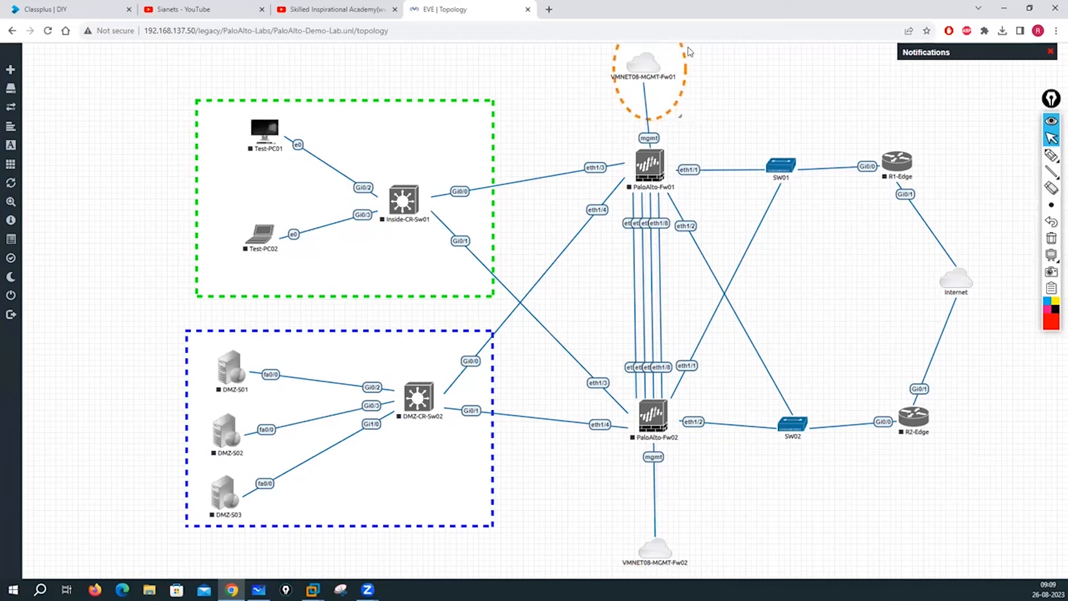
drag(685, 47, 679, 64)
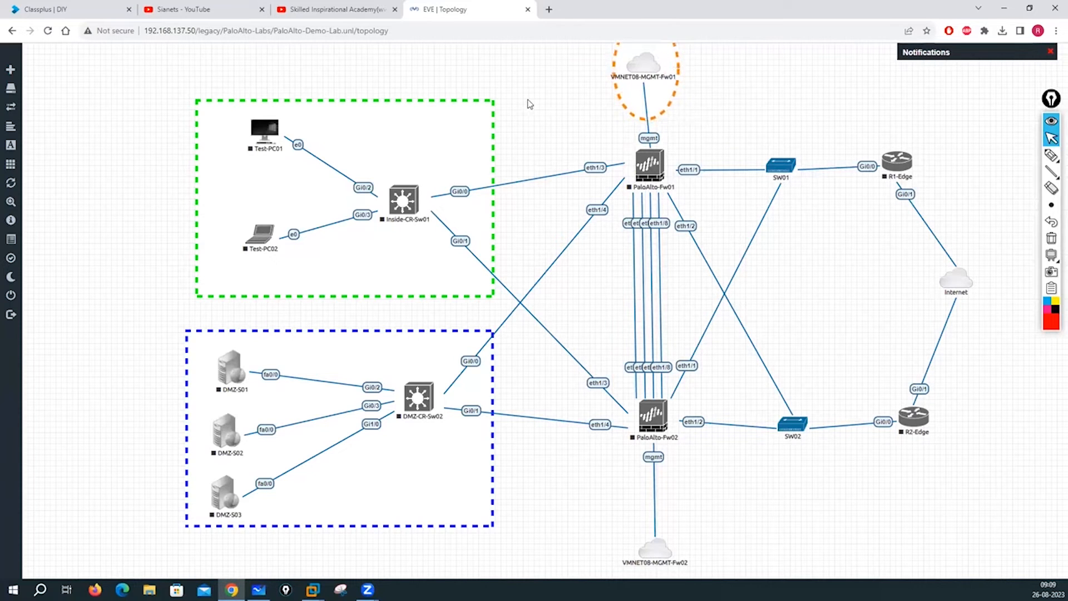
mouse_move(631, 115)
mouse_down()
mouse_move(631, 134)
mouse_move(681, 136)
mouse_move(619, 127)
mouse_up()
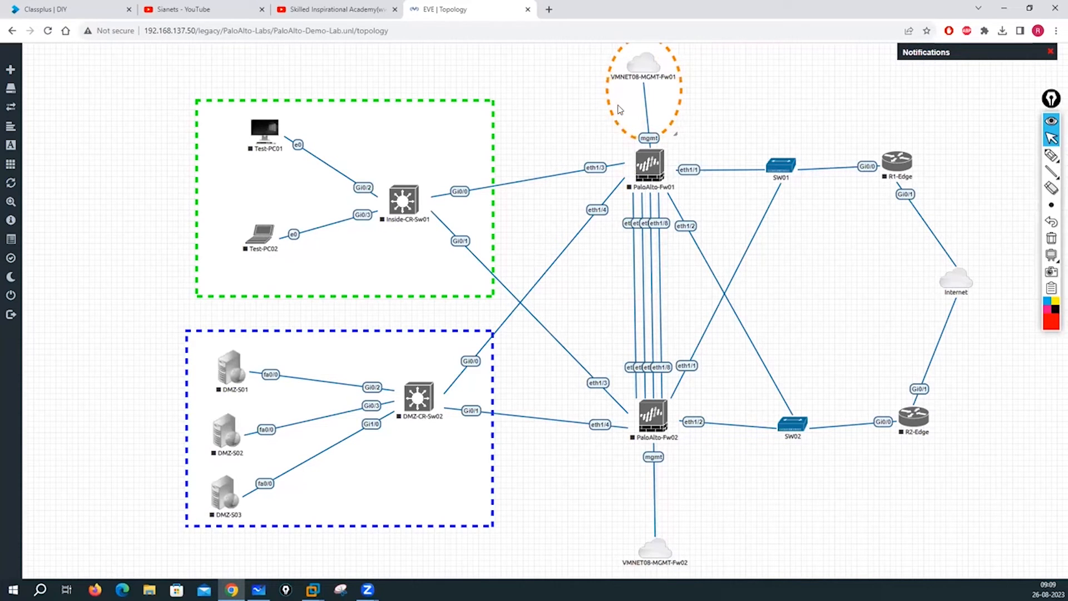
- Duplicate the orange oval, fit the copy around VMNET08-MGMT-Fw02, and move that cloud closer to PaloAlto-Fw02
right_click(619, 109)
click(667, 131)
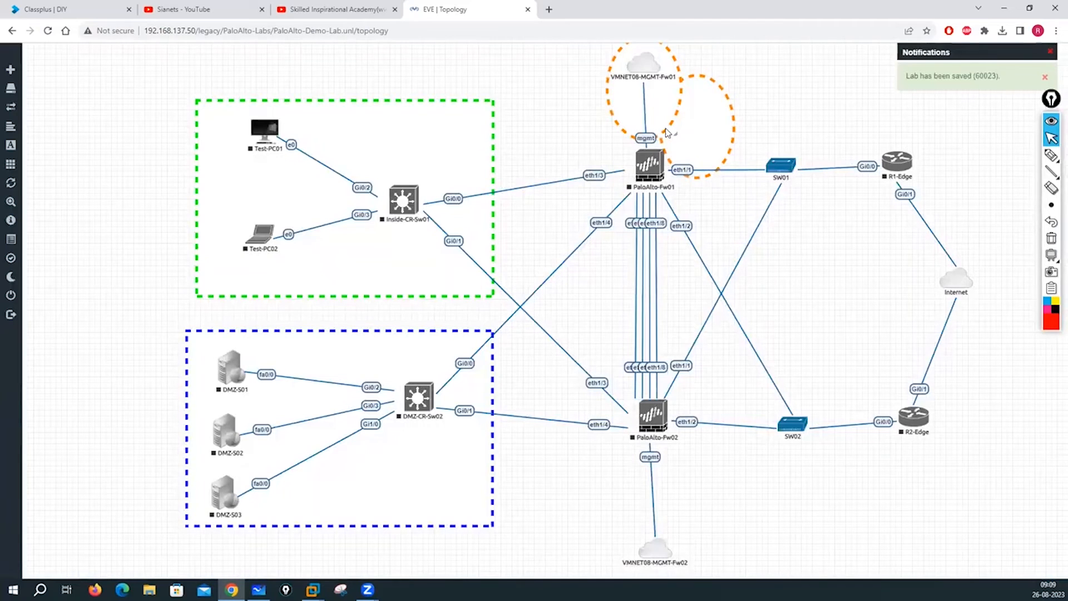
drag(723, 92, 676, 518)
drag(661, 558, 707, 551)
drag(702, 500, 701, 501)
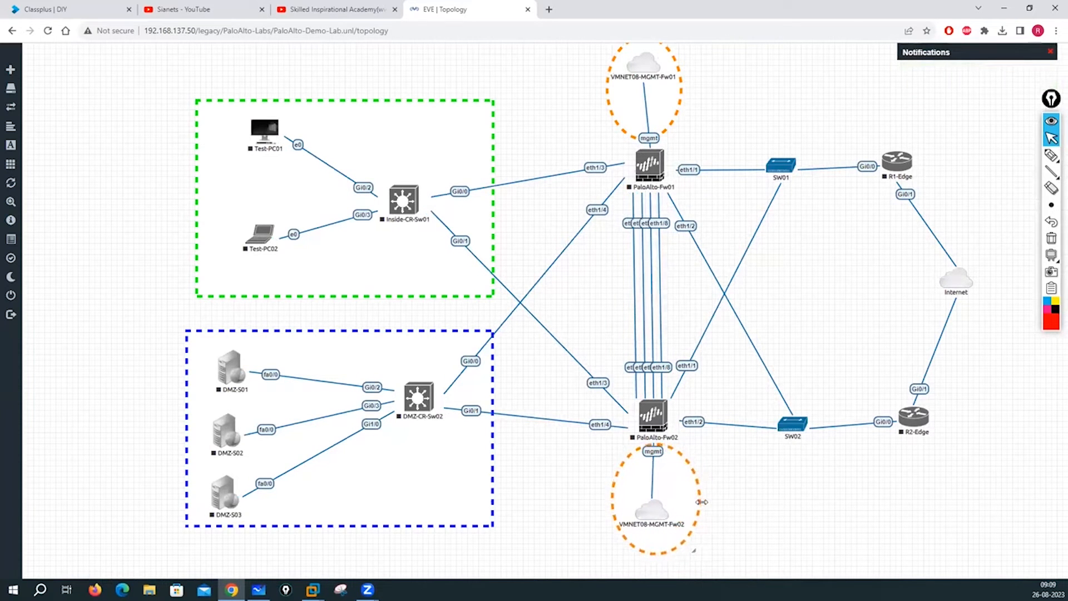
drag(619, 477, 617, 475)
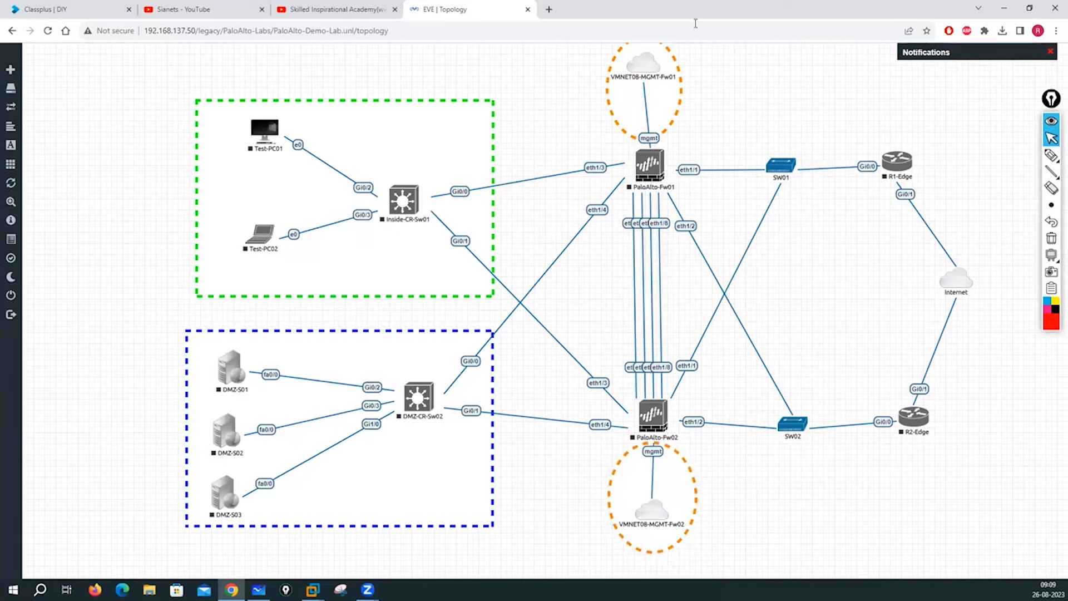
- Nudge VMNET08-MGMT-Fw01 slightly, and widen and lower its orange oval so it encloses the cloud and the mgmt label
drag(674, 67, 676, 65)
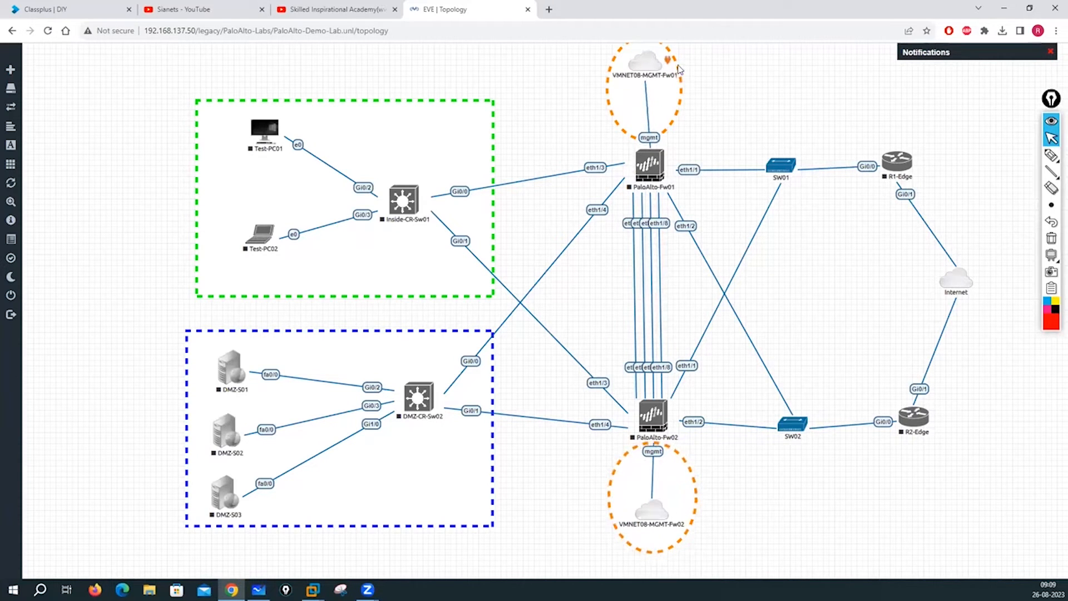
drag(675, 134, 690, 138)
drag(684, 88, 679, 88)
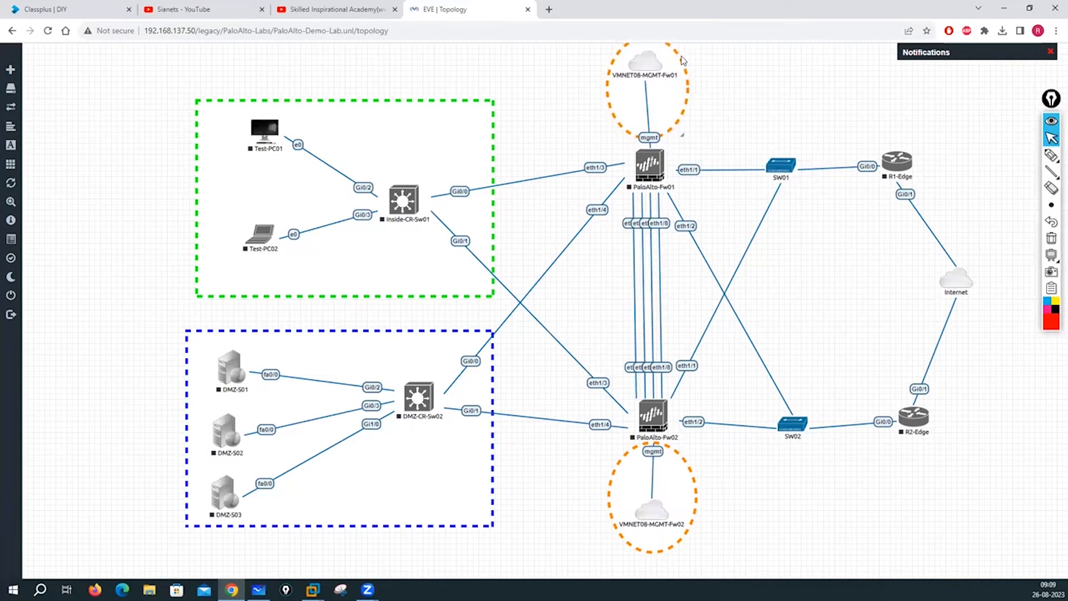
drag(688, 93, 684, 99)
drag(612, 114, 618, 123)
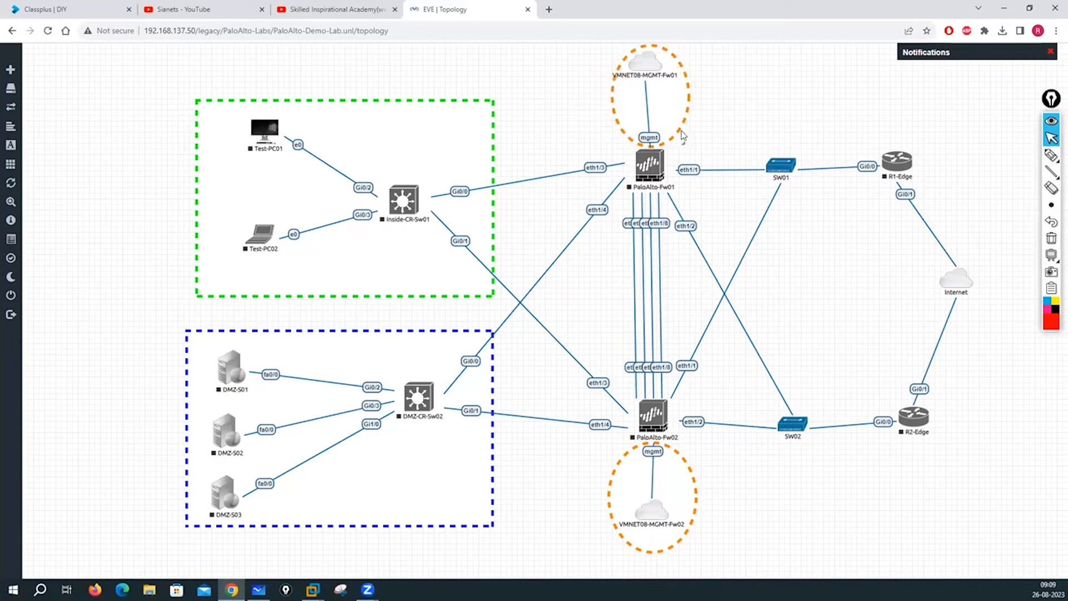
drag(684, 142, 696, 142)
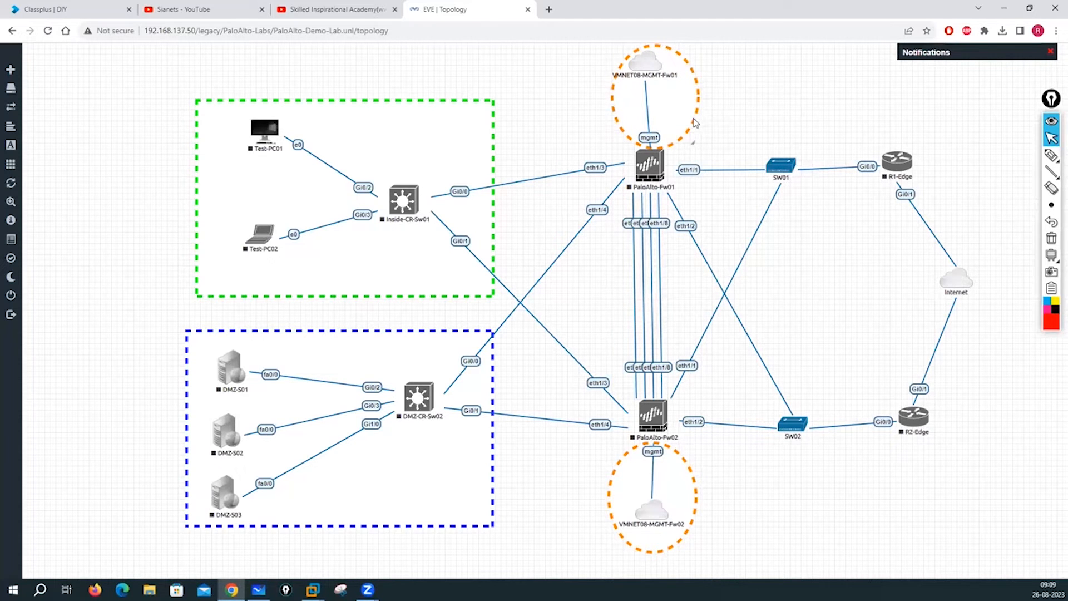
- Nudge the orange oval around VMNET08-MGMT-Fw01 up and to the left so it centers on the cloud
drag(694, 123, 689, 120)
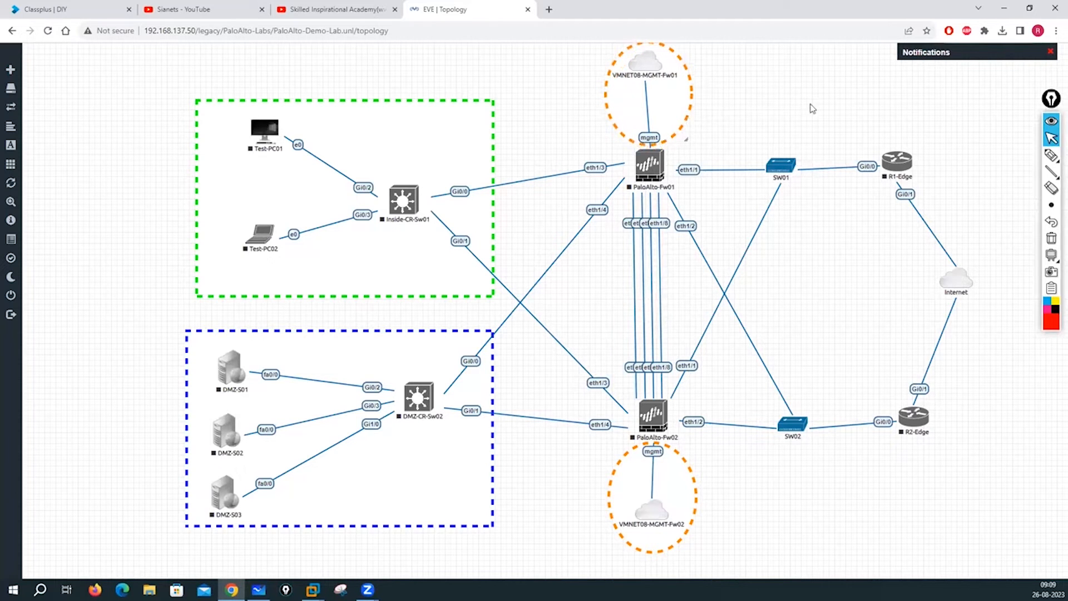
- Add a square custom shape with a dashed red border (red 255) and a border width of 10
right_click(114, 130)
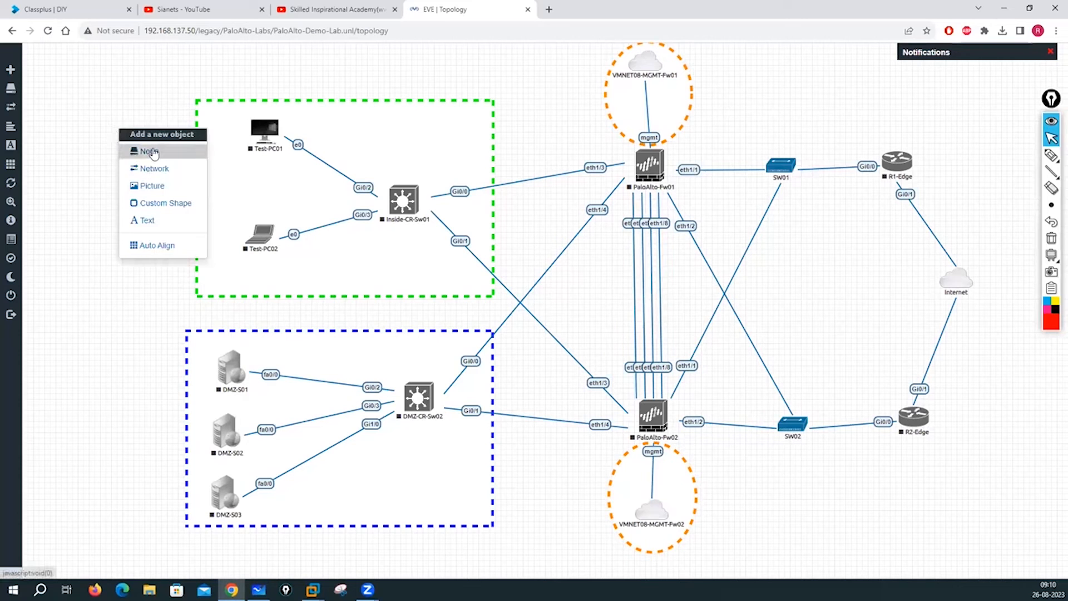
click(156, 206)
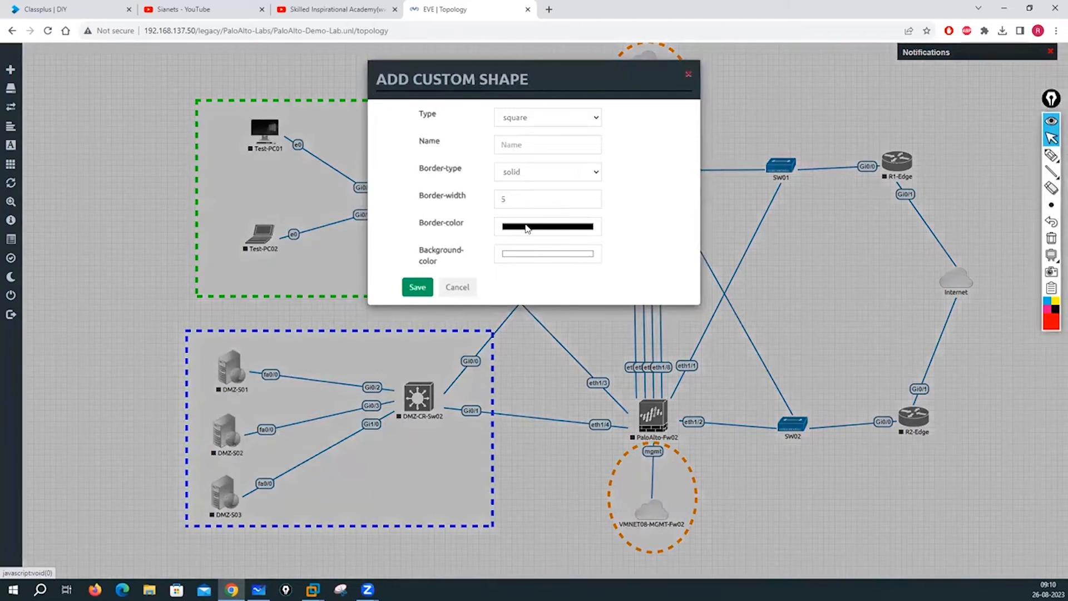
click(515, 227)
click(523, 355)
text(255)
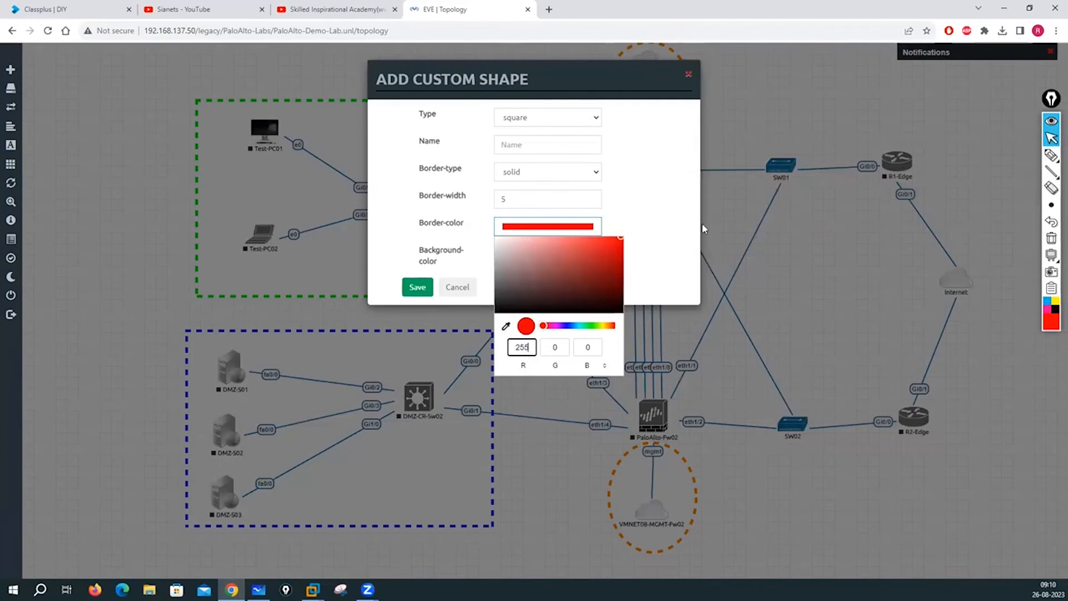
click(643, 213)
click(554, 170)
click(554, 192)
key(Tab)
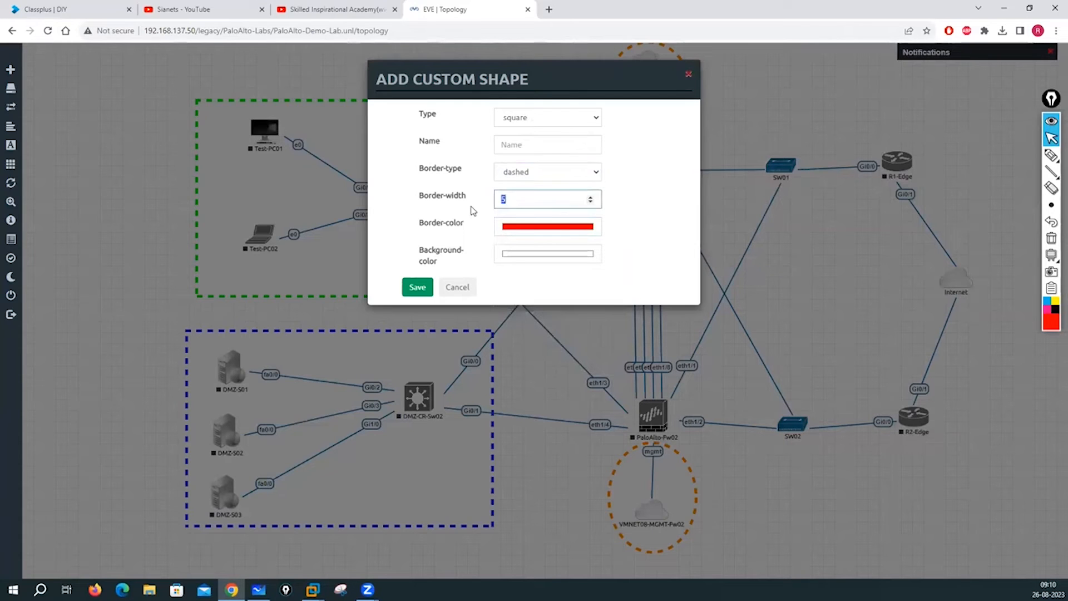
text(10)
click(417, 287)
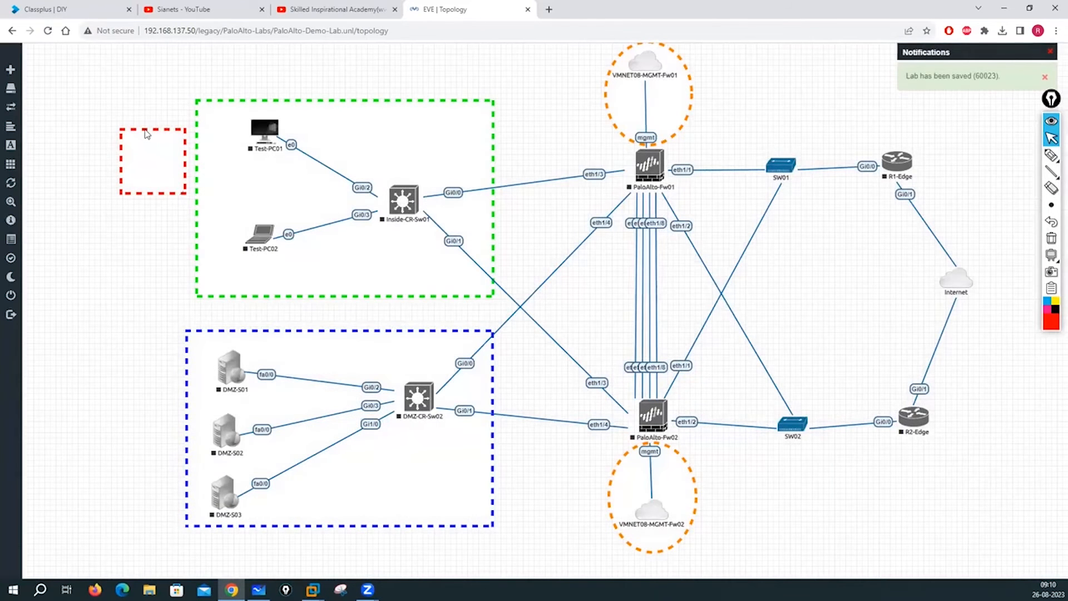
- Move and resize the red dashed square so it encloses SW01, SW02, R1-Edge, R2-Edge and the Internet cloud
drag(146, 134, 774, 147)
drag(810, 205, 1016, 485)
drag(812, 310, 799, 300)
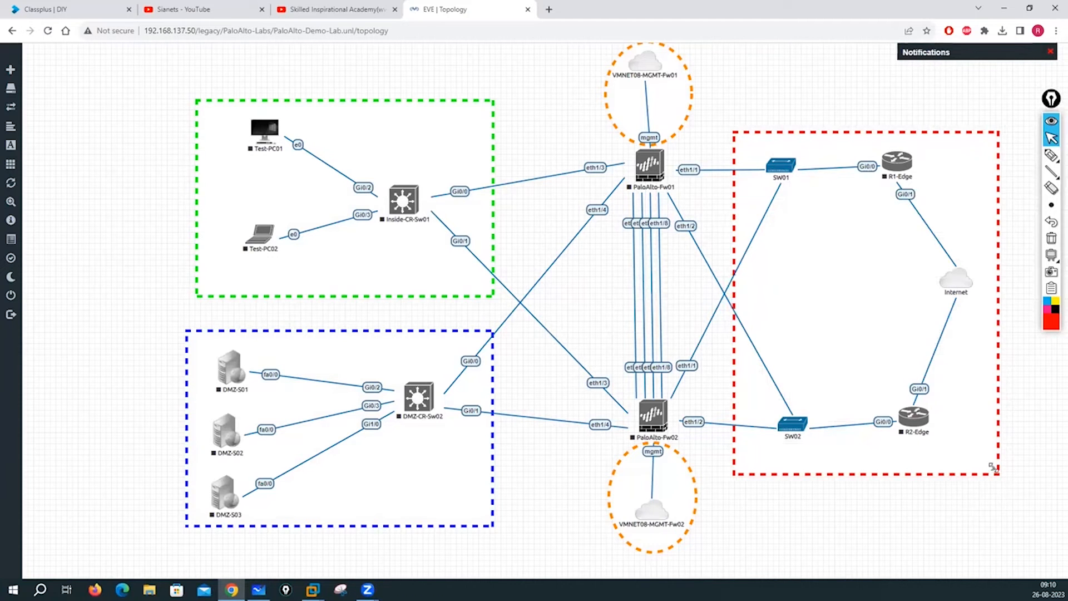
drag(734, 218, 752, 223)
drag(1009, 473, 995, 472)
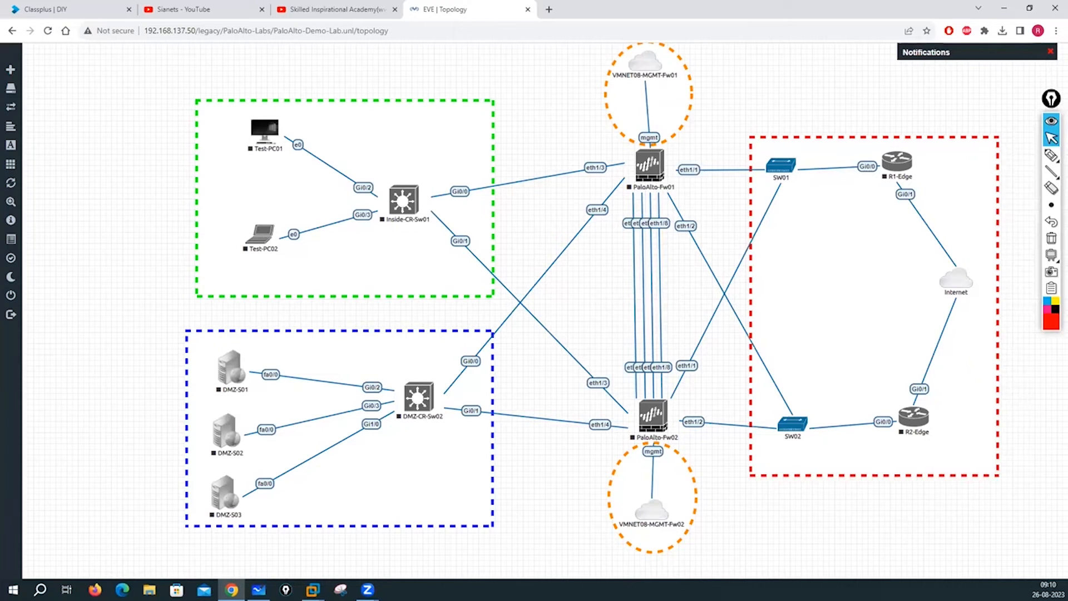
- Start a new square custom shape with a solid border and a border width of 20
right_click(116, 228)
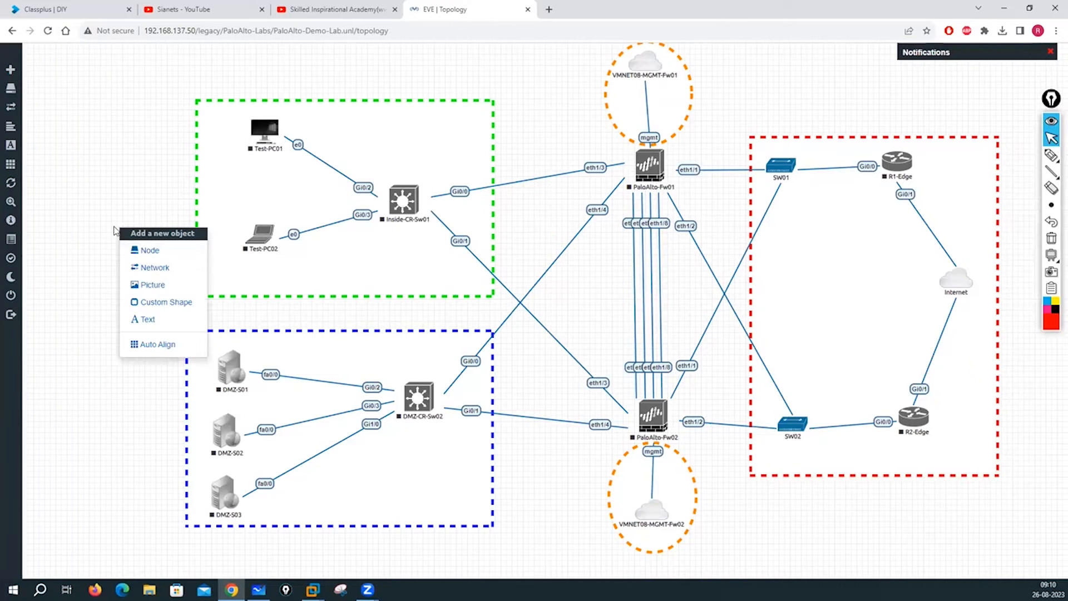
click(149, 303)
click(523, 175)
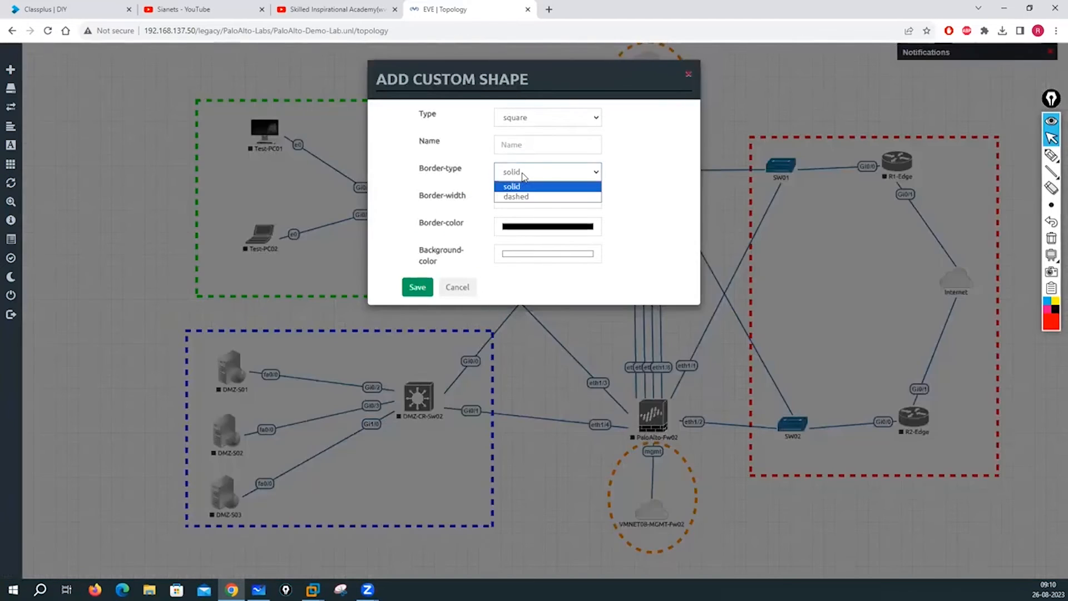
click(514, 187)
key(Tab)
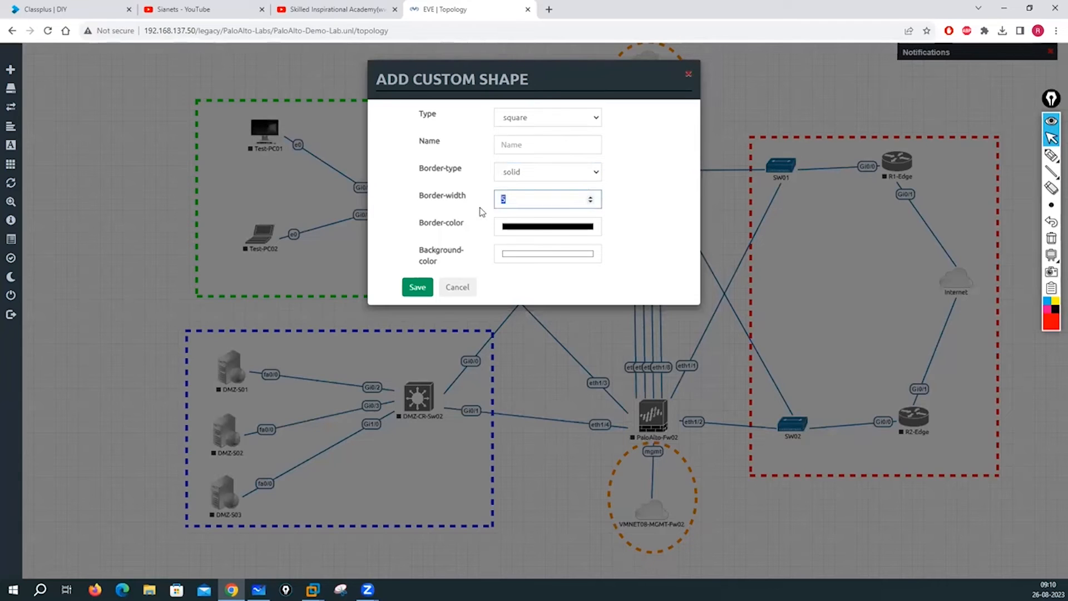
text(20)
- Set the new square's border color to magenta (RGB 255, 0, 255) and save the shape
click(523, 233)
key(Tab)
text(255)
click(562, 350)
text(255)
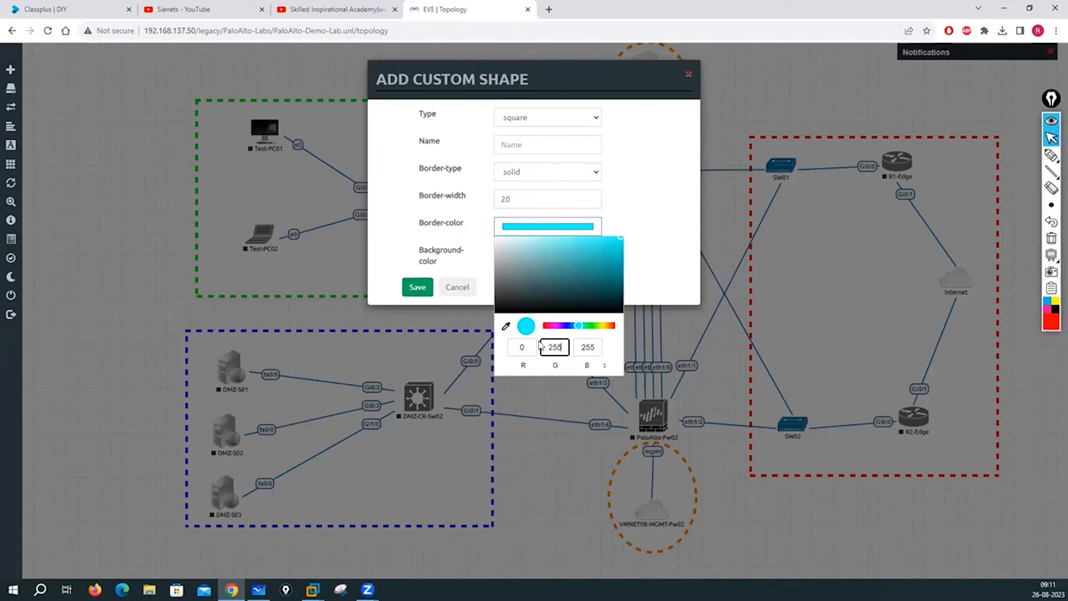
click(524, 354)
text(2)
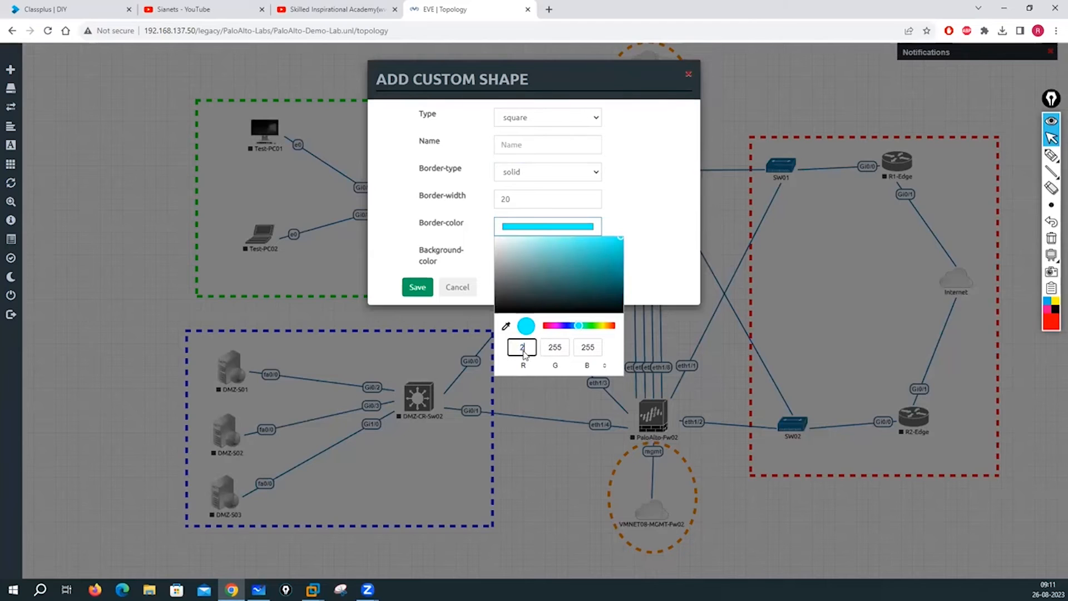
text(55)
click(567, 349)
text(0)
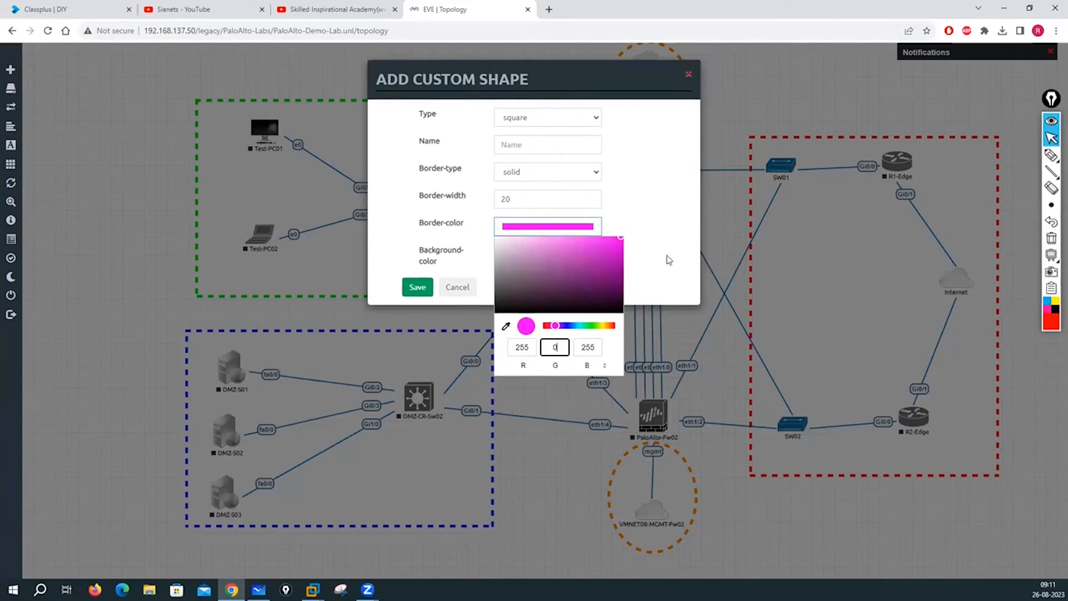
click(517, 276)
click(420, 290)
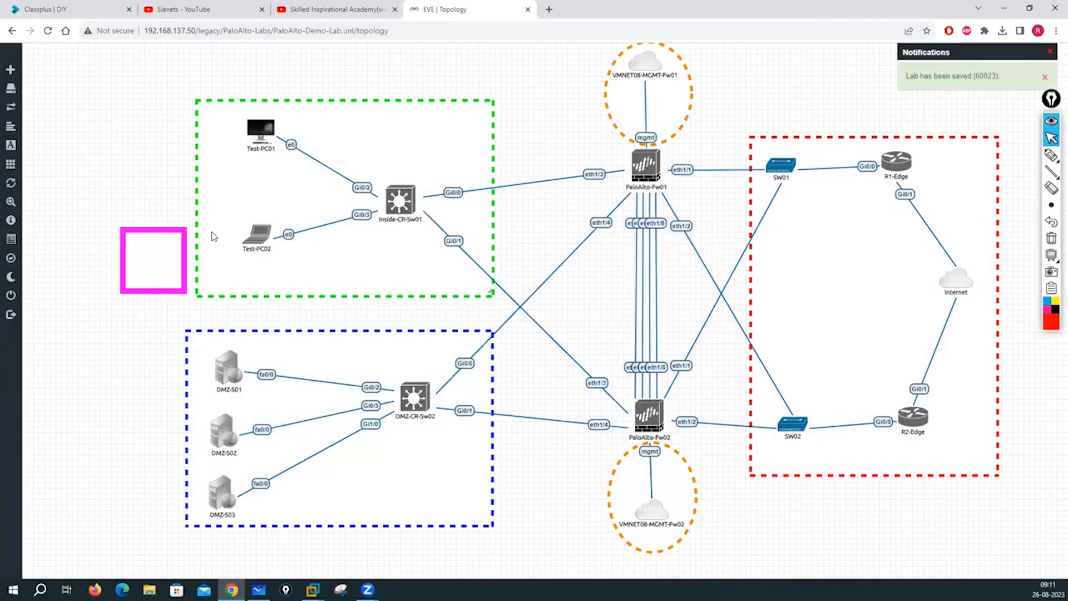
- Move the magenta square onto the firewalls and stretch it into a tall rectangle around PaloAlto-Fw01 and PaloAlto-Fw02
drag(160, 238, 654, 167)
drag(678, 212, 702, 443)
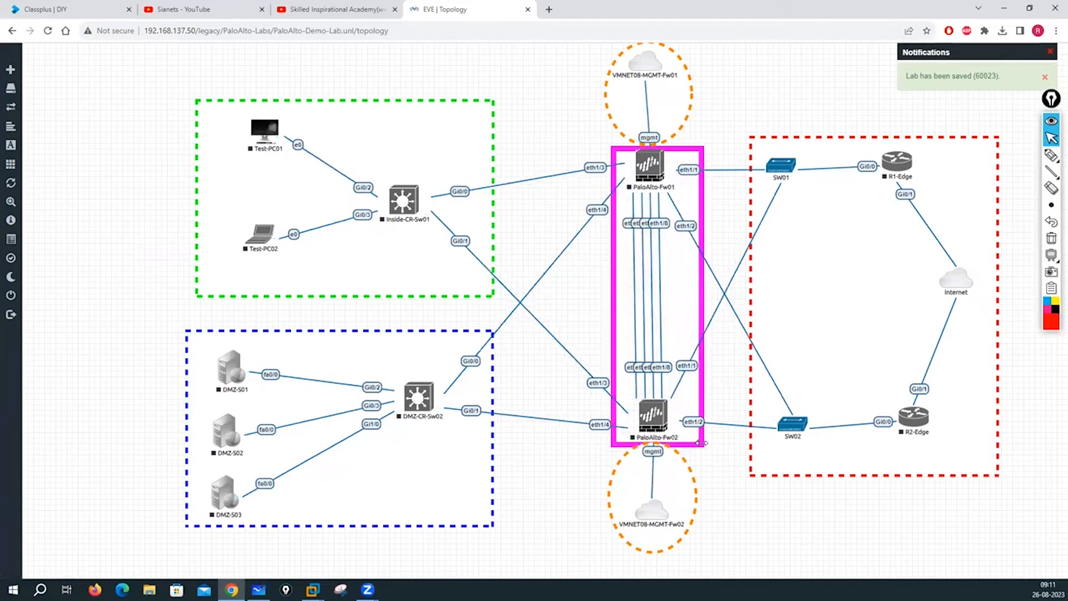
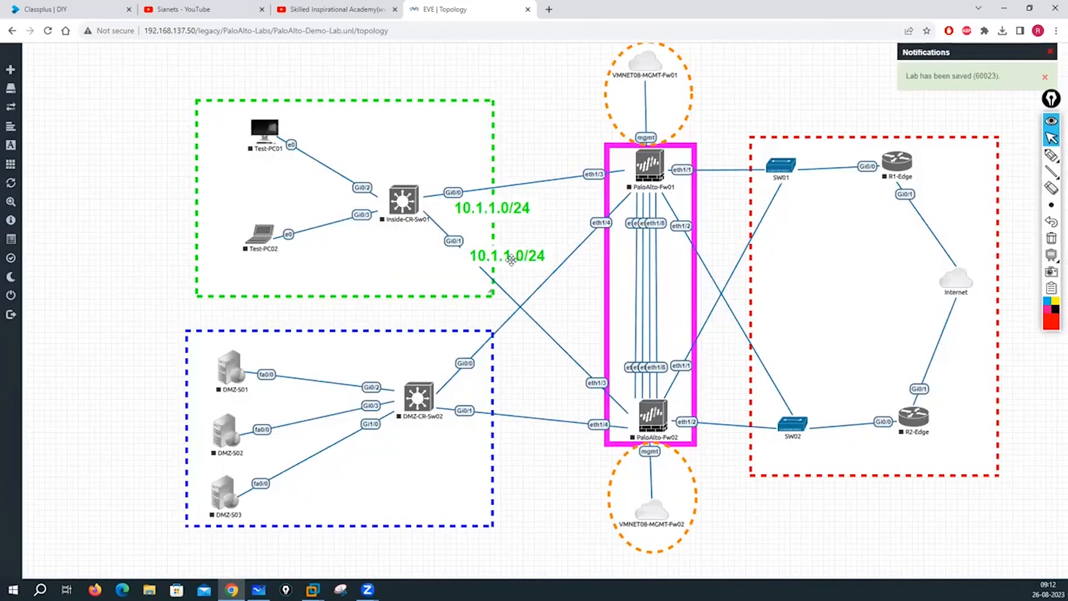
- Move the lower 10.1.1.0/24 label next to the Test-PC01 link and change its text to 10.1.2.0/24
drag(509, 250, 364, 145)
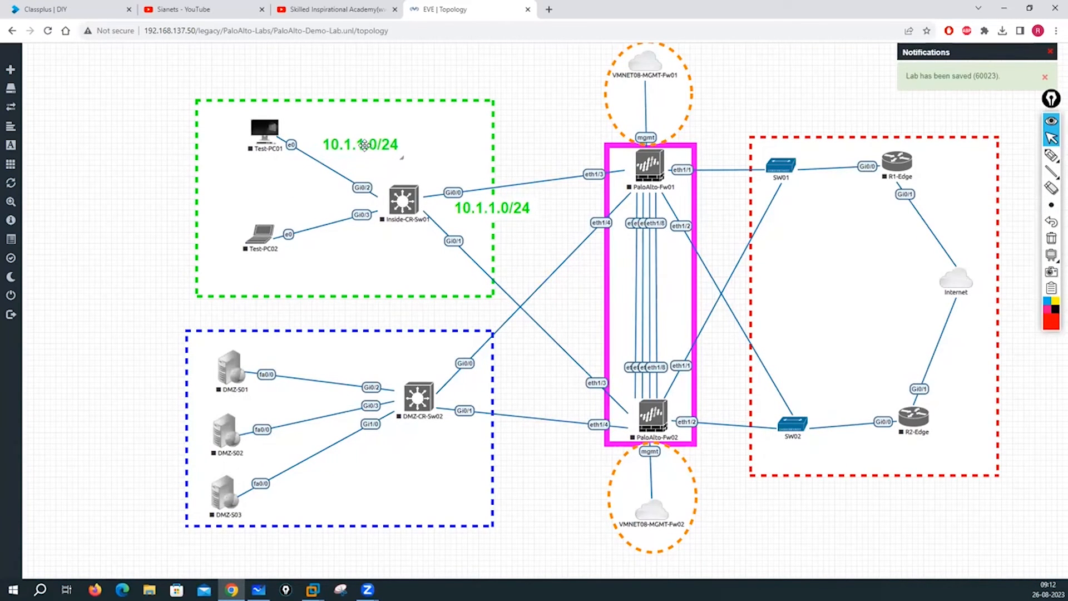
double_click(362, 145)
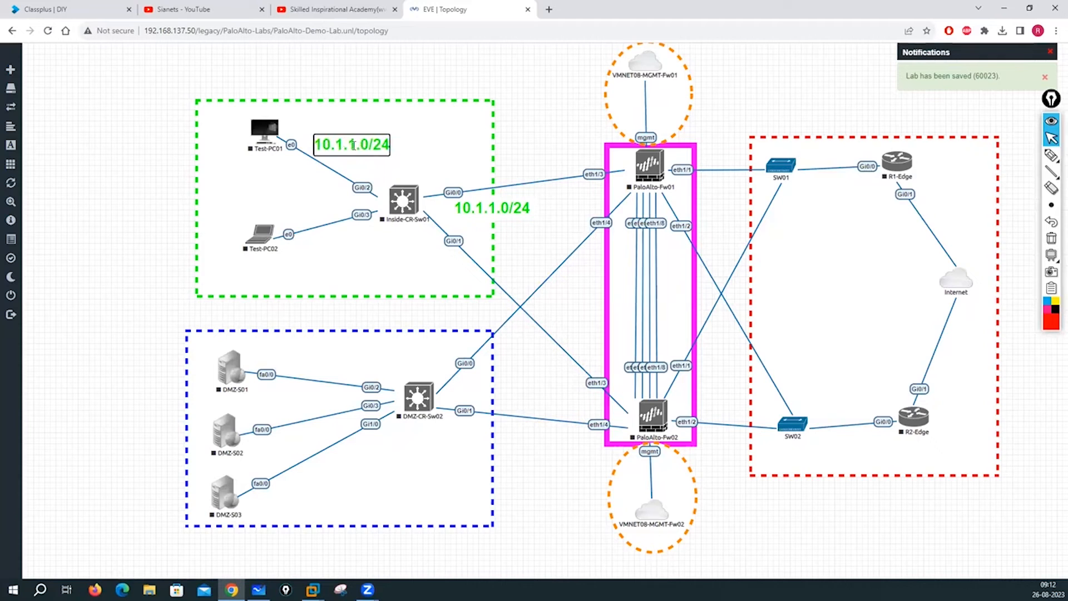
right_click(357, 145)
key(BackSpace)
text(2)
click(127, 185)
- Duplicate the 10.1.2.0/24 label, place the copy at the Test-PC02 link, and change its text to 10.1.3.0/24
right_click(356, 144)
click(390, 164)
drag(339, 190, 313, 240)
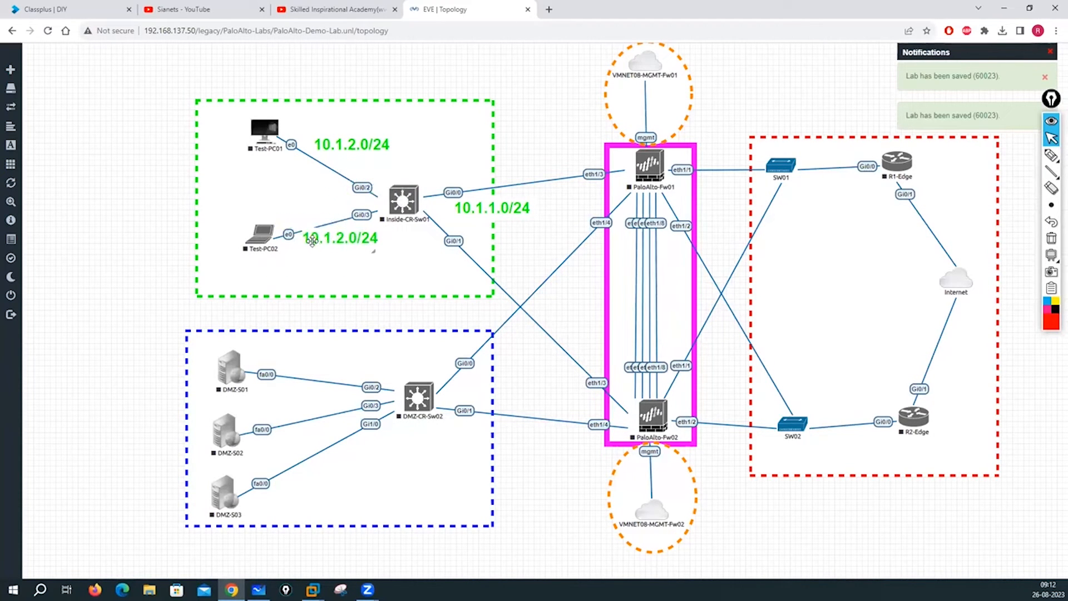
double_click(353, 239)
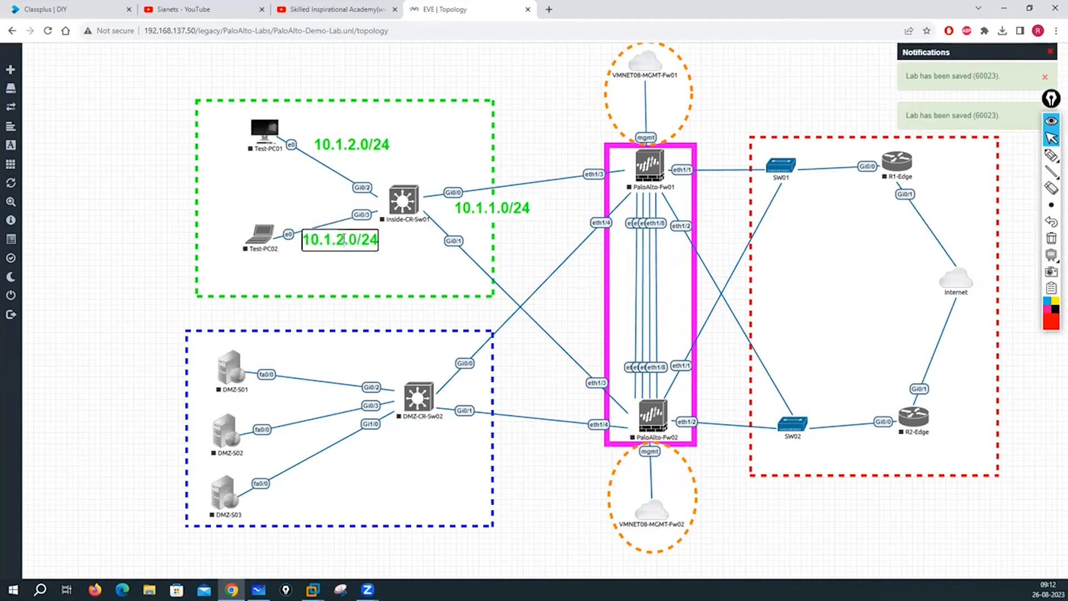
right_click(344, 239)
key(BackSpace)
text(3)
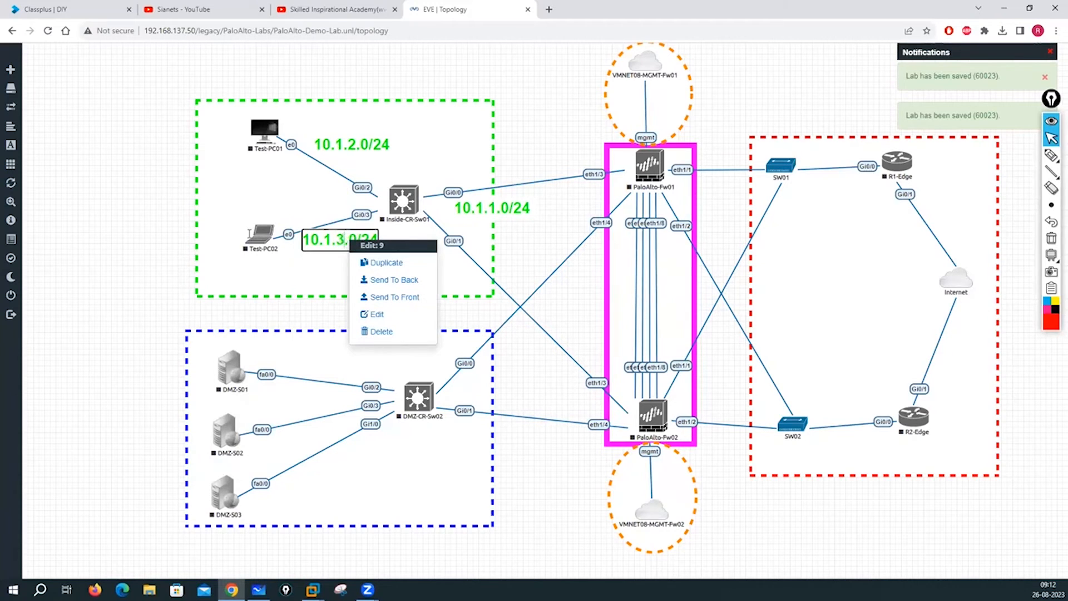
click(122, 238)
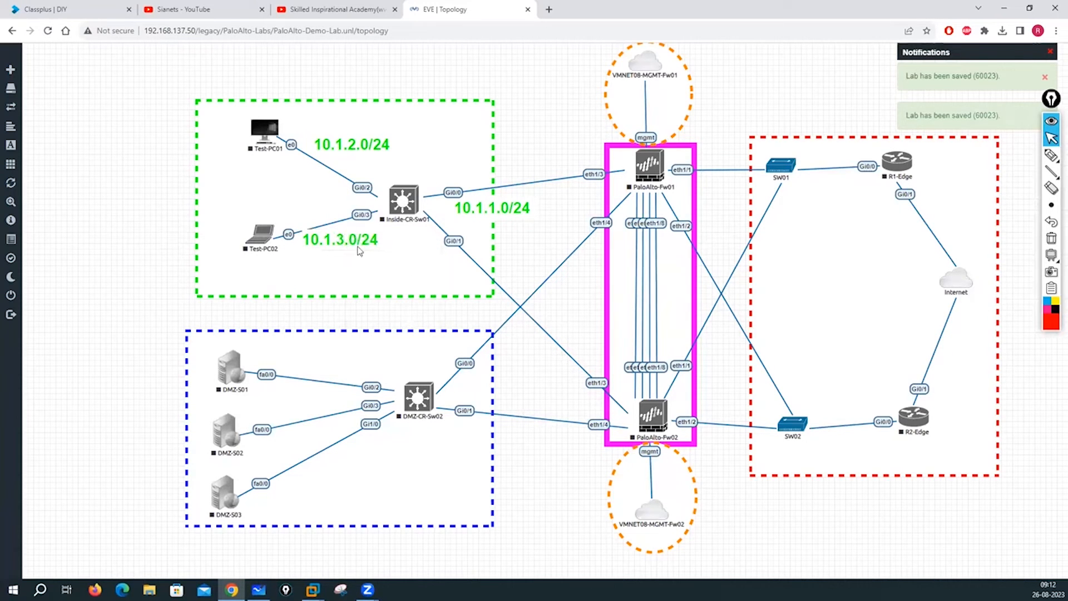
- Move Test-PC01 and Test-PC02 toward the green box's left corners and place their subnet labels over their links
drag(503, 214, 493, 215)
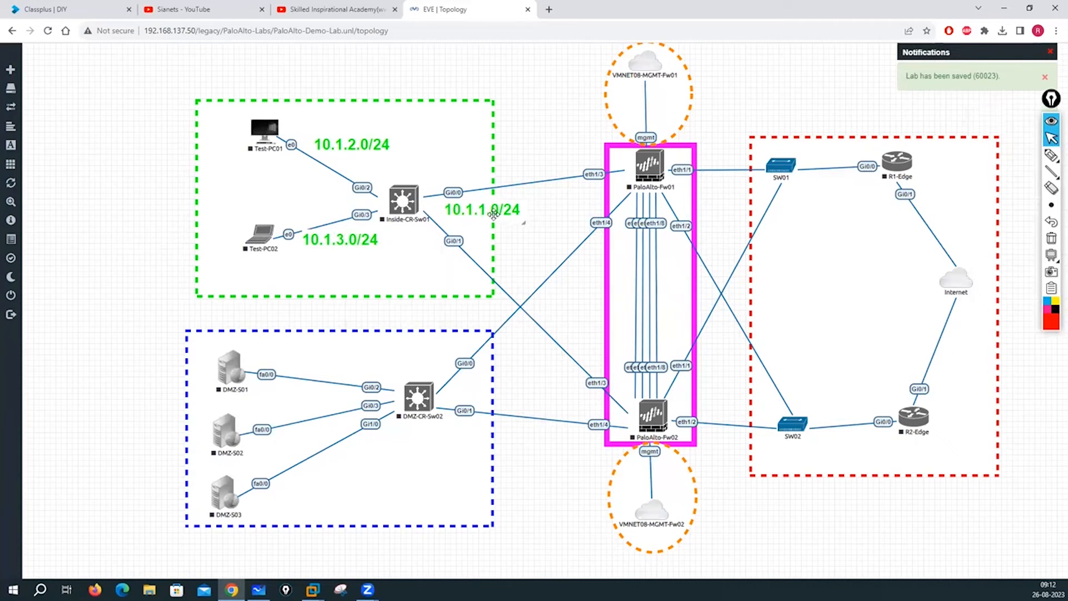
drag(272, 234, 232, 252)
drag(271, 133, 236, 129)
drag(365, 143, 308, 159)
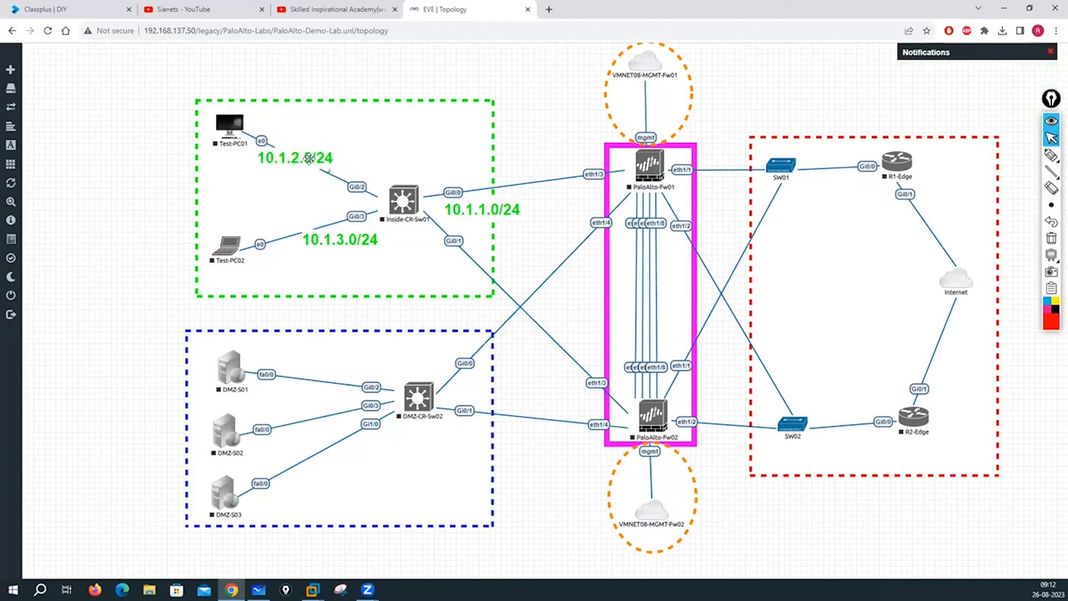
drag(235, 256, 228, 278)
drag(321, 243, 276, 248)
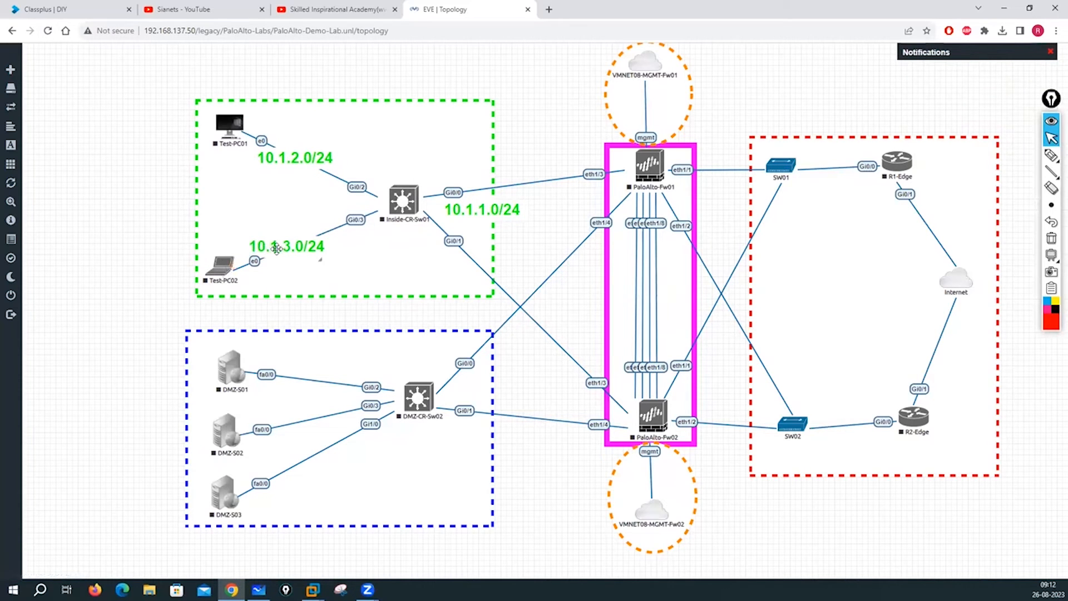
- Shift Inside-CR-Sw01 to the left and place the 10.1.1.0/24 label beside it, fully inside the green box
drag(394, 211, 367, 210)
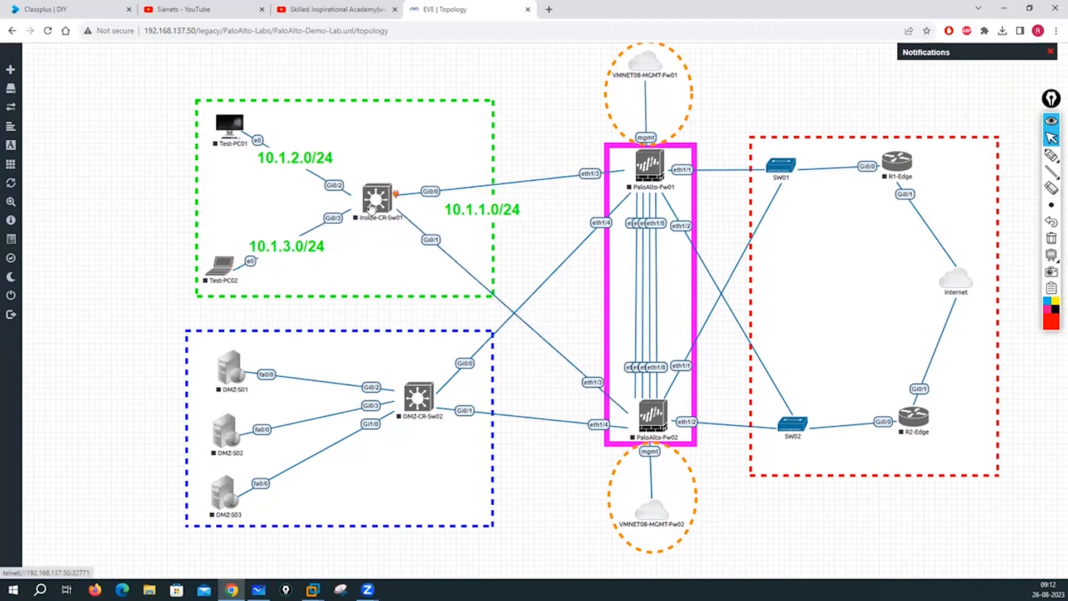
drag(461, 200, 437, 203)
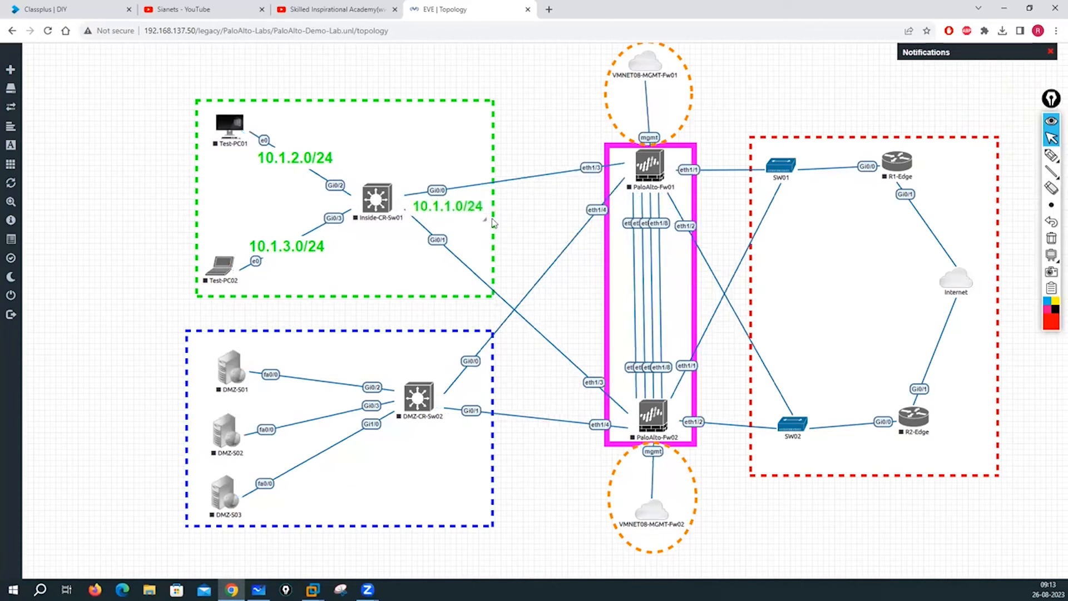
mouse_move(446, 208)
mouse_down()
mouse_move(465, 204)
mouse_move(453, 211)
mouse_up()
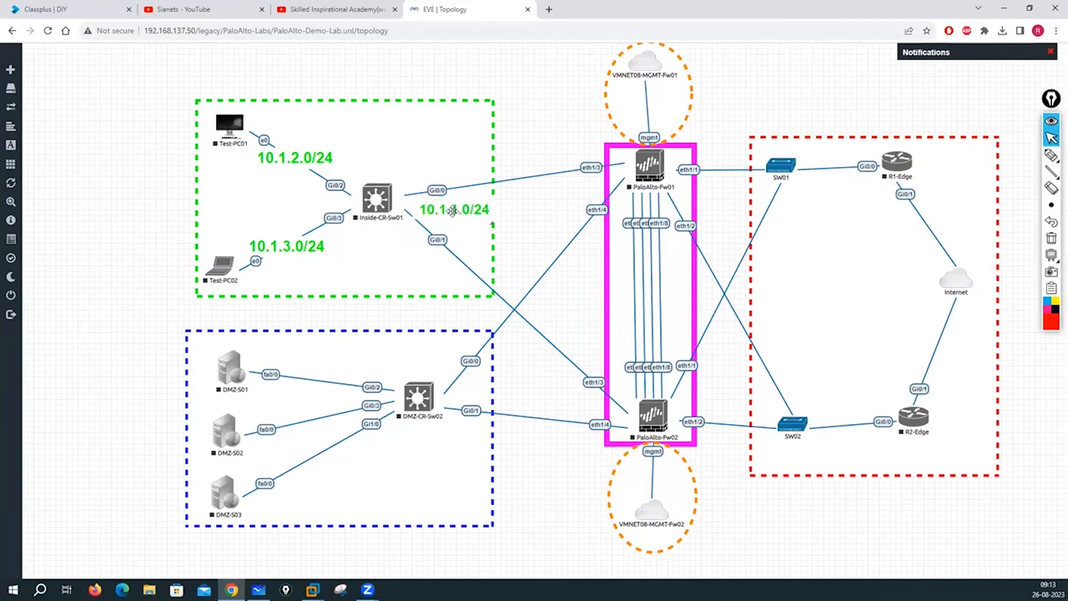
- Duplicate the 10.1.1.0/24 label, move the copy to the empty area left of the zone boxes, and change it to 10.2.2.0/24
right_click(456, 212)
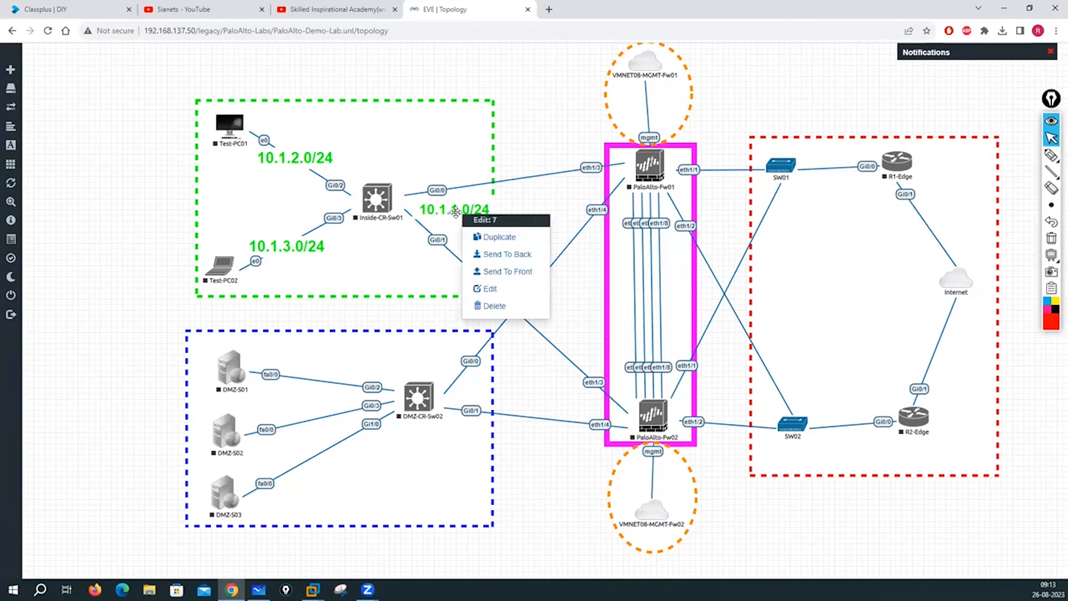
click(484, 238)
drag(467, 255, 91, 315)
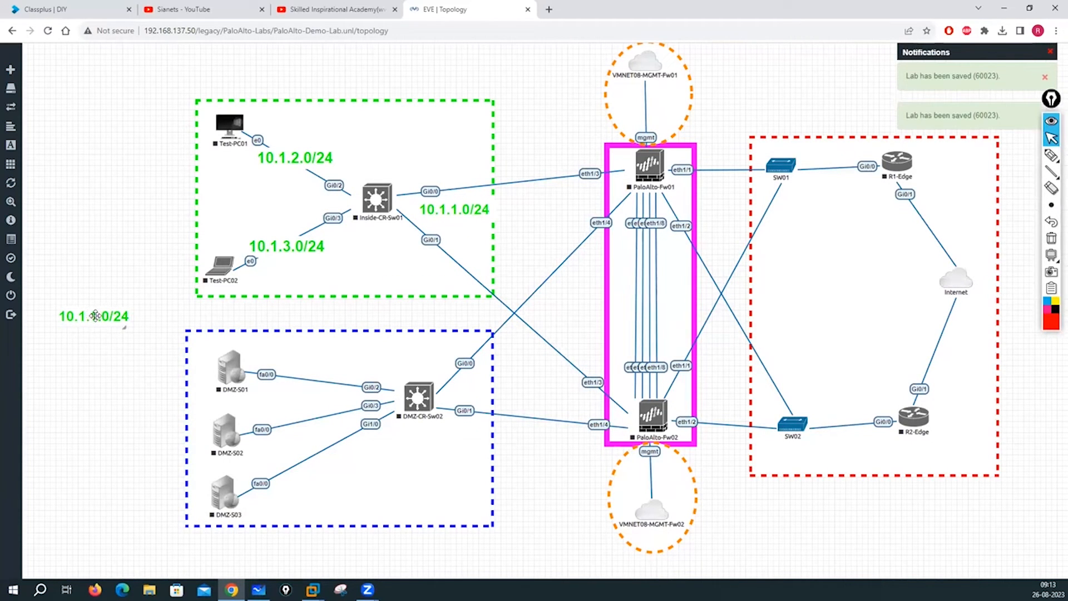
double_click(95, 316)
right_click(97, 316)
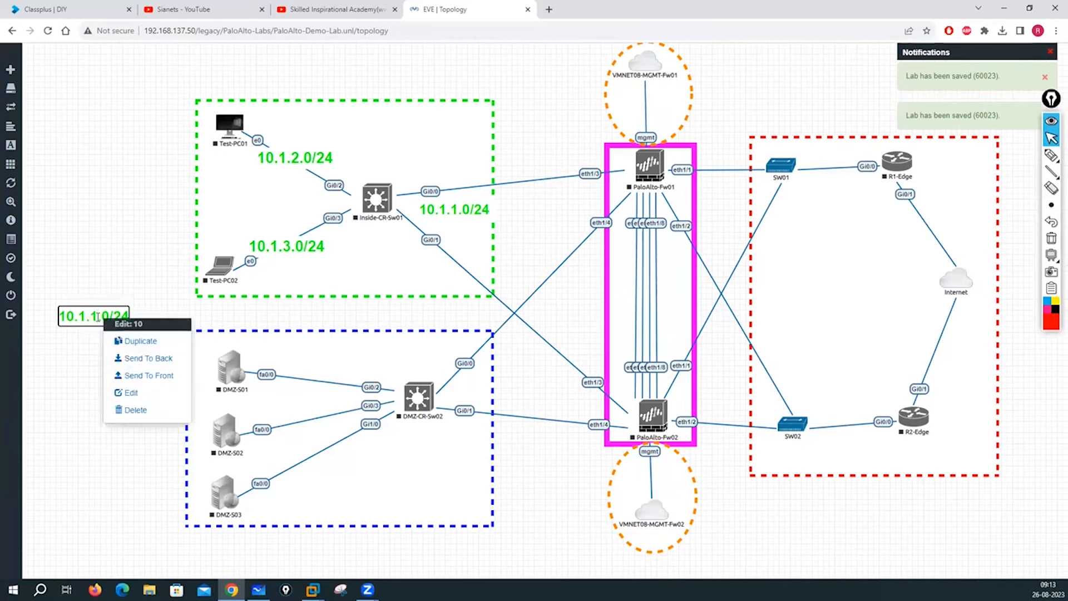
key(BackSpace)
key(BackSpace)
key(BackSpace)
text(2.2)
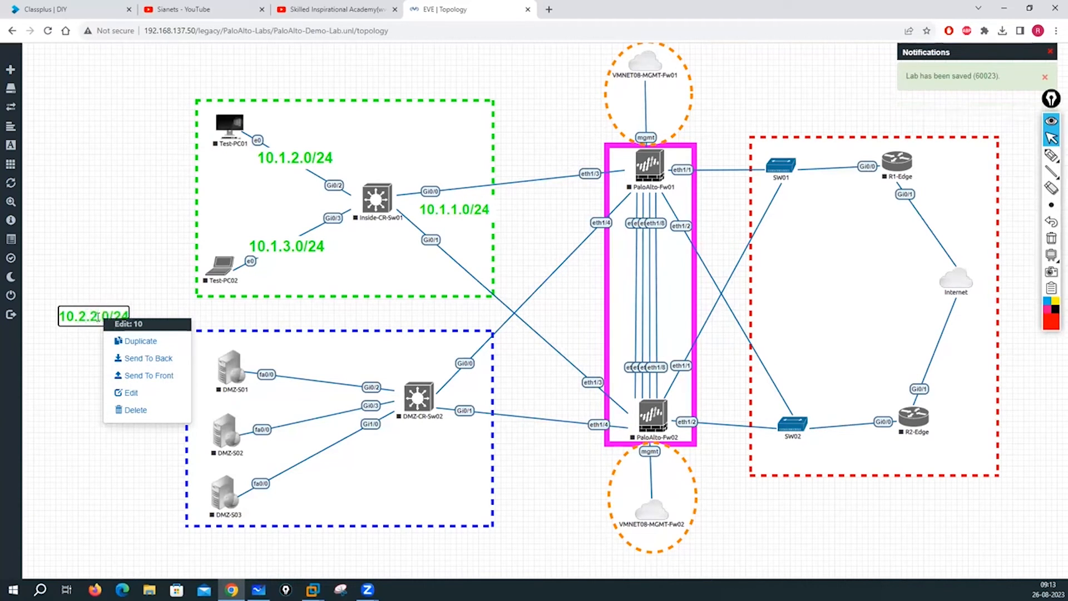
- Recolor the 10.2.2.0/24 label's text to blue (RGB 0, 0, 255) and place it beside DMZ-CR-Sw02, shifting that switch to the left
click(135, 398)
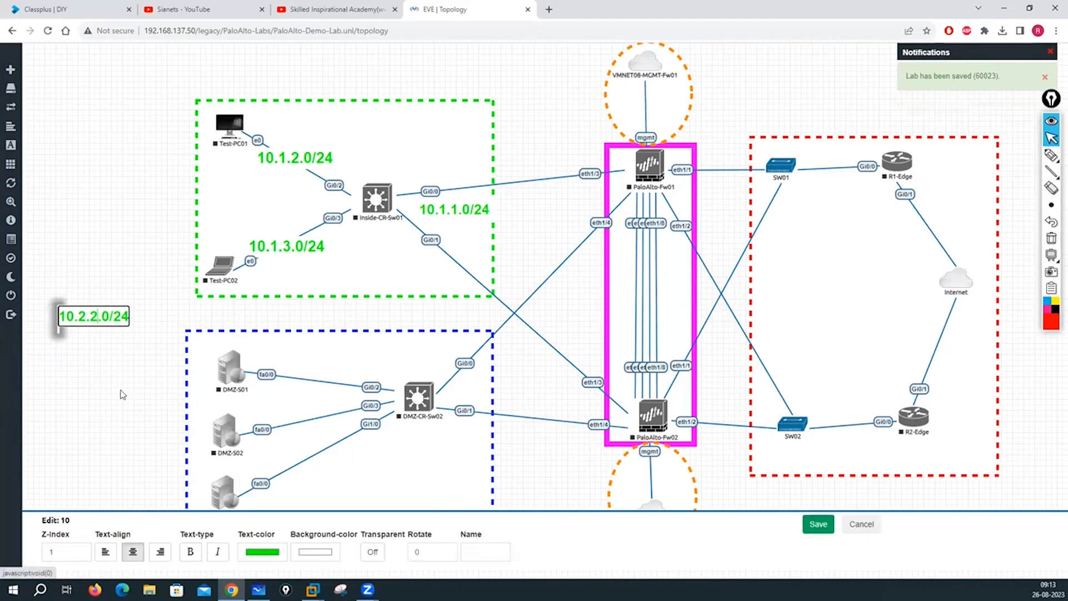
click(256, 553)
click(332, 515)
text(255)
click(297, 514)
text(0)
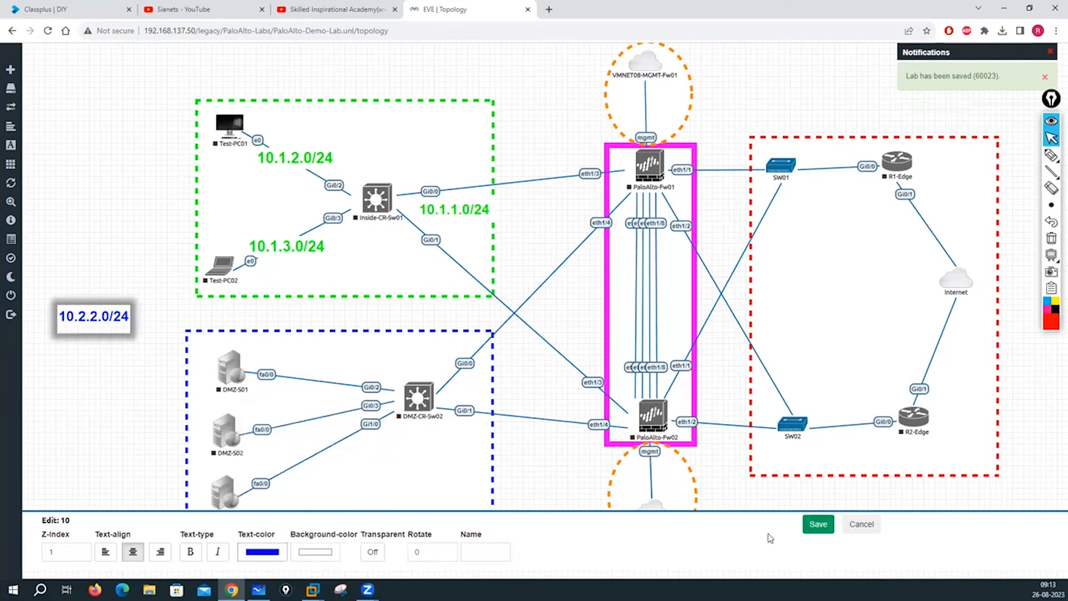
click(818, 525)
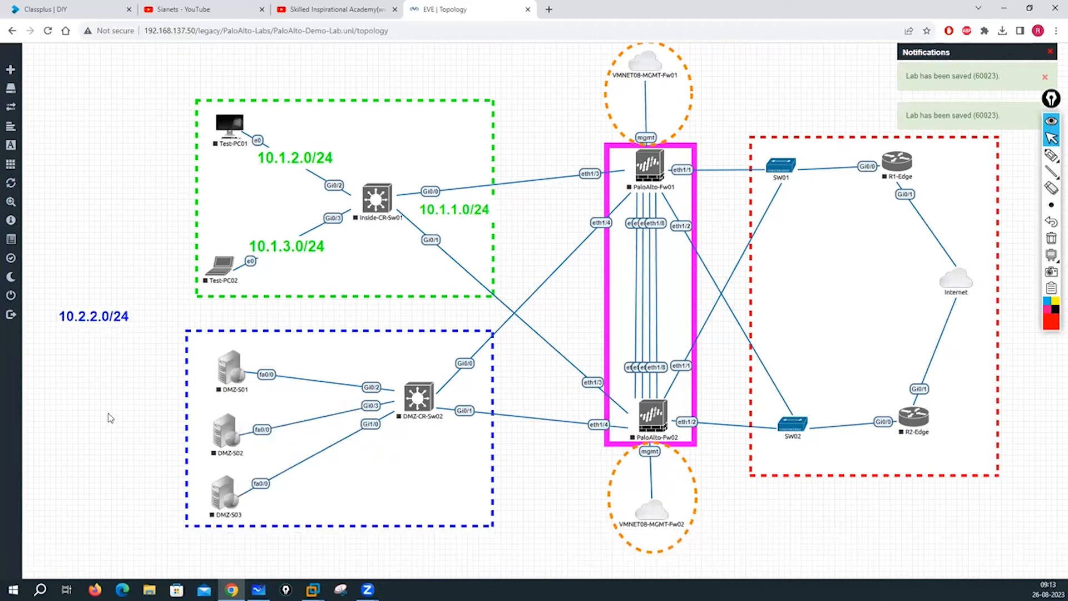
drag(95, 316, 364, 425)
drag(484, 394, 438, 405)
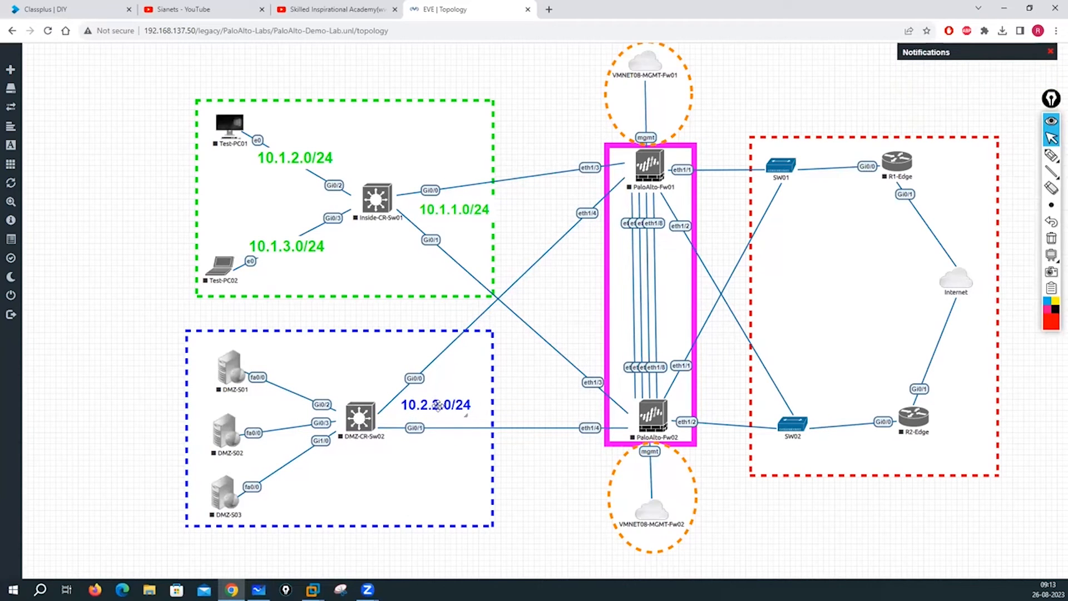
- Duplicate the 10.2.2.0/24 label, place the copy over the DMZ-S01 link, and change its text to 10.2.1.0/24
right_click(438, 406)
click(457, 433)
drag(437, 441, 283, 390)
double_click(289, 390)
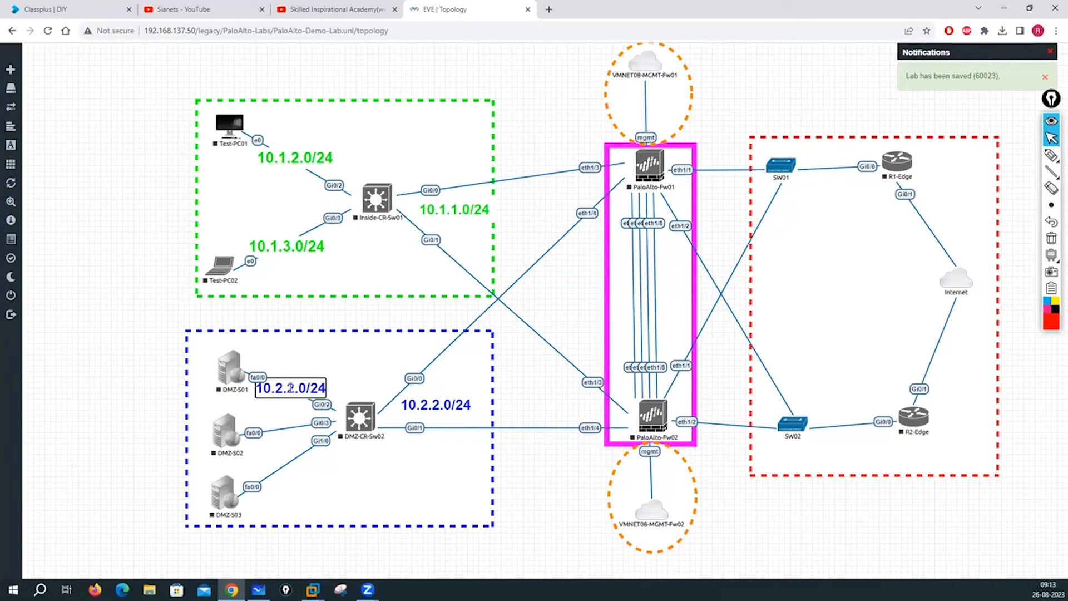
right_click(294, 387)
key(BackSpace)
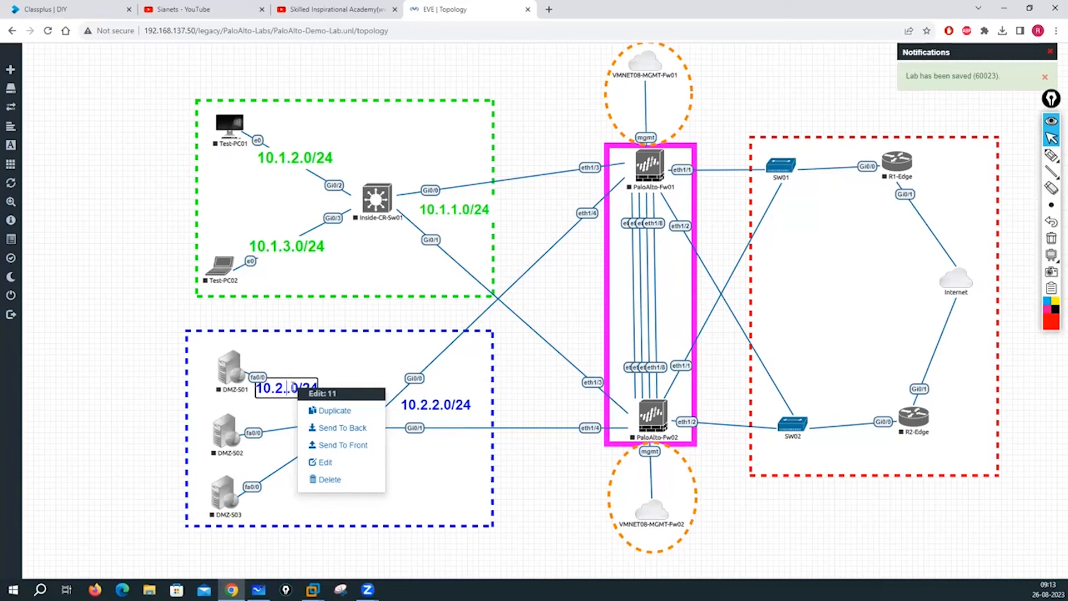
text(1)
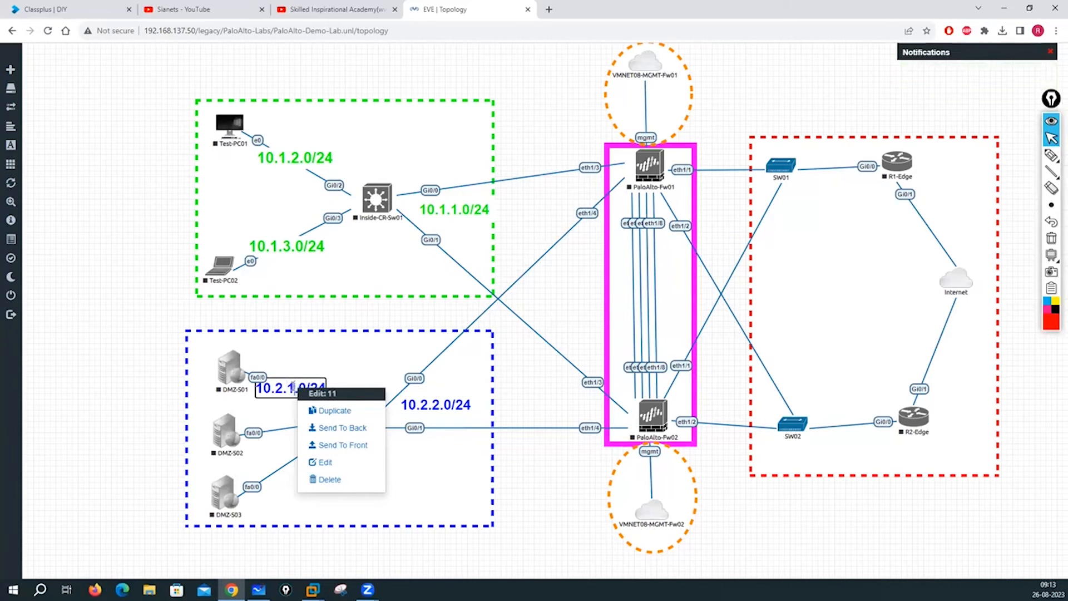
click(132, 417)
- Duplicate the 10.2.1.0/24 label onto the DMZ-S02 link and move DMZ-S01 and DMZ-S02 closer to the blue box's left edge
right_click(277, 385)
click(303, 408)
drag(298, 427, 269, 418)
drag(226, 369, 207, 354)
drag(217, 433, 200, 427)
drag(282, 420, 273, 417)
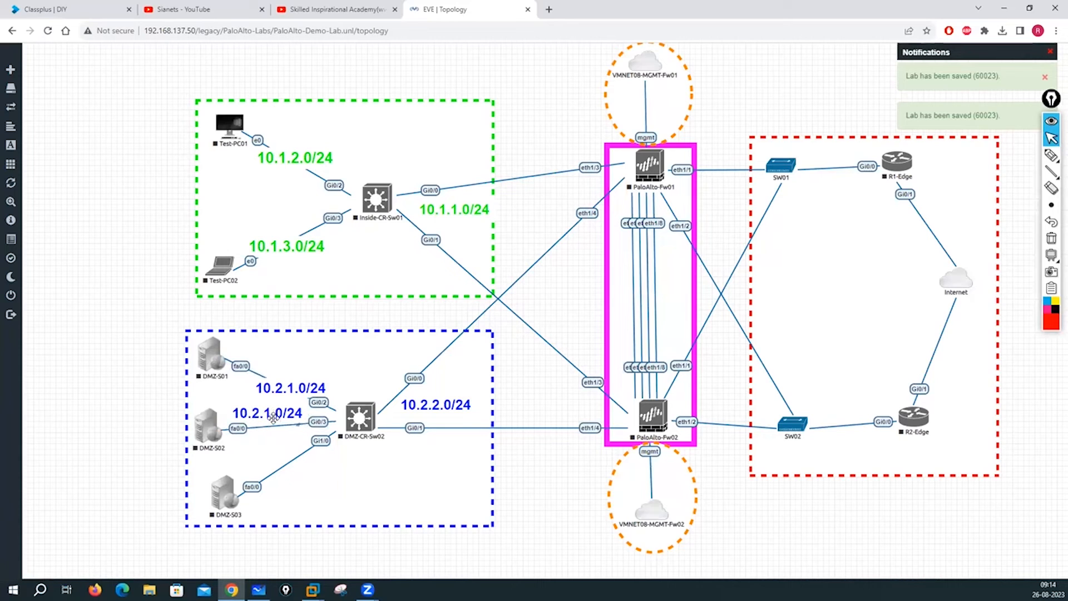
- Change the text of the label at the DMZ-S02 link to 10.2.3.0/24
double_click(270, 413)
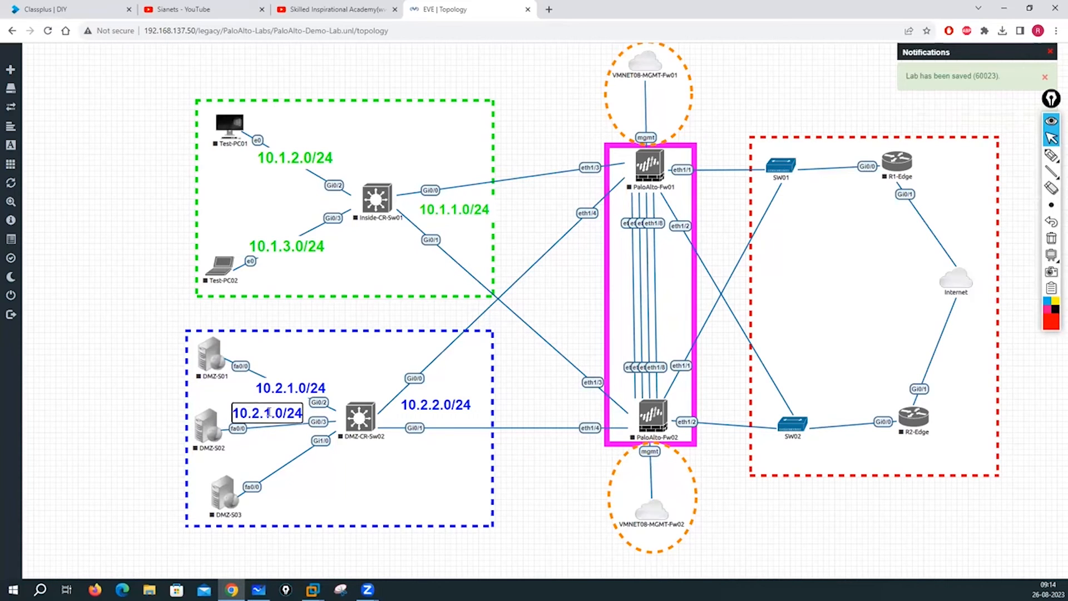
right_click(270, 412)
key(BackSpace)
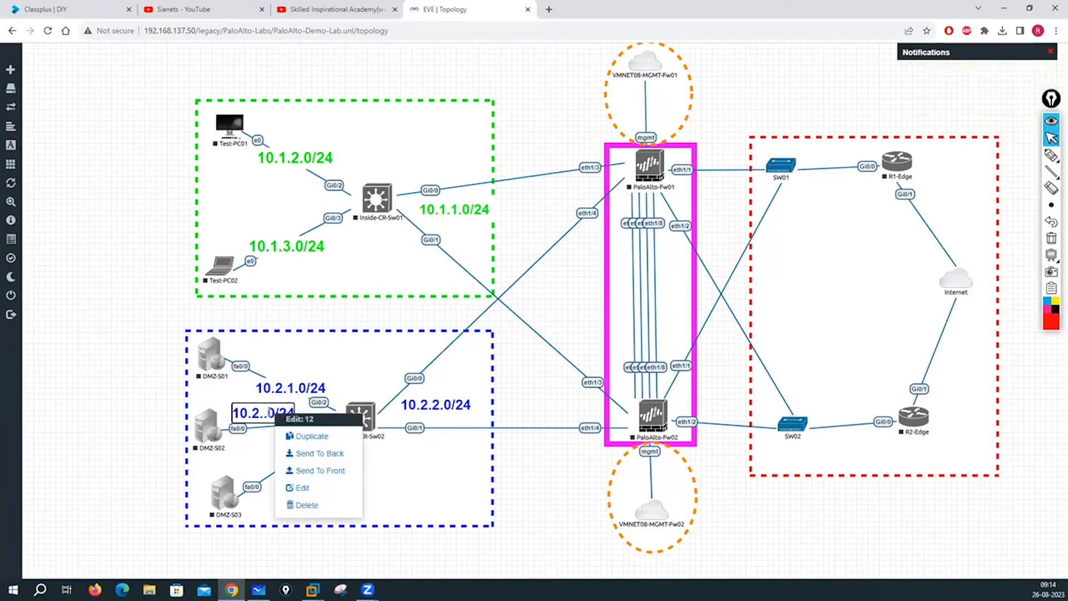
text(3)
click(121, 441)
- Duplicate the 10.2.3.0/24 label, place the copy over the DMZ-S03 link, and change its text to 10.2.4.0/24
right_click(275, 413)
click(312, 437)
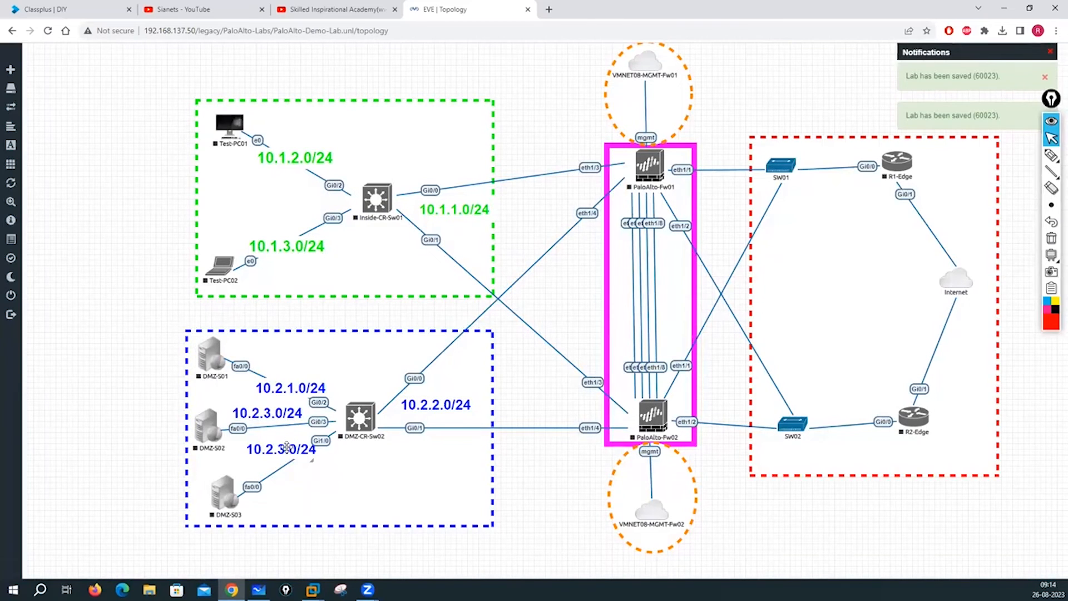
drag(281, 451, 278, 467)
double_click(287, 467)
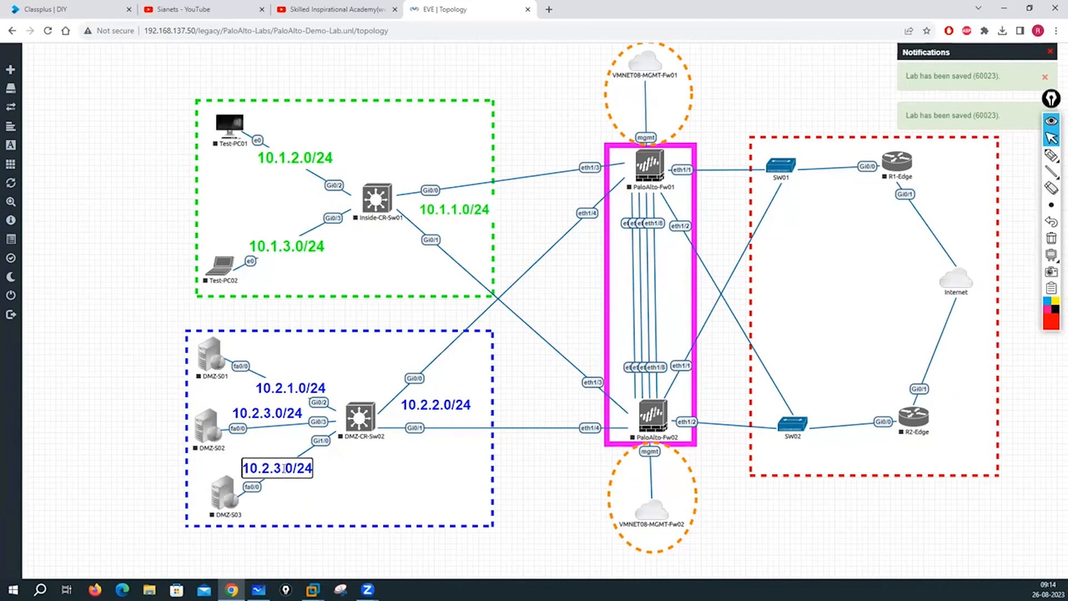
right_click(283, 468)
key(BackSpace)
text(4)
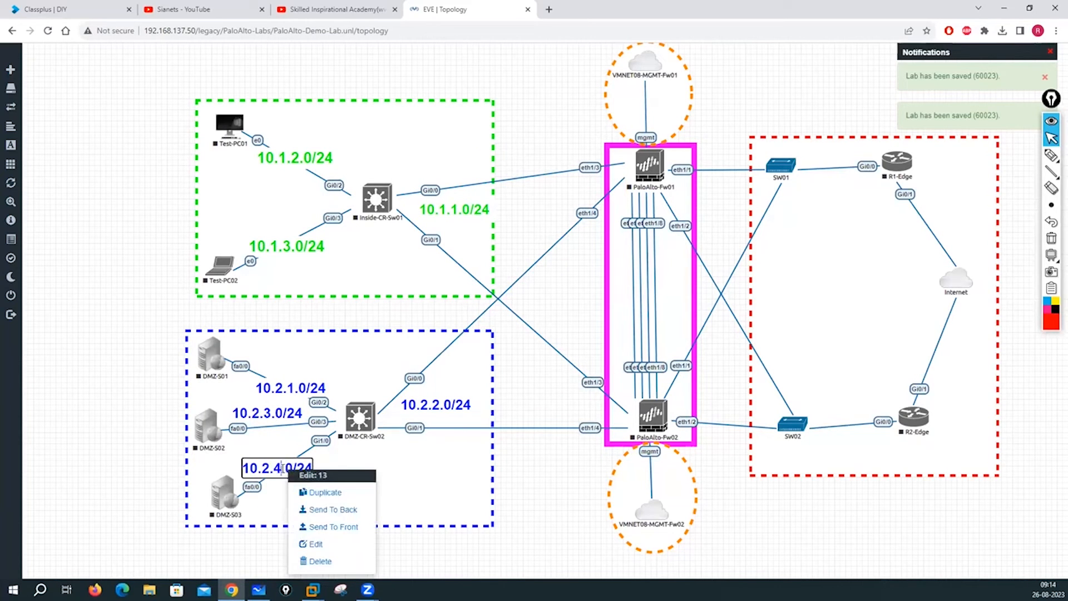
click(145, 461)
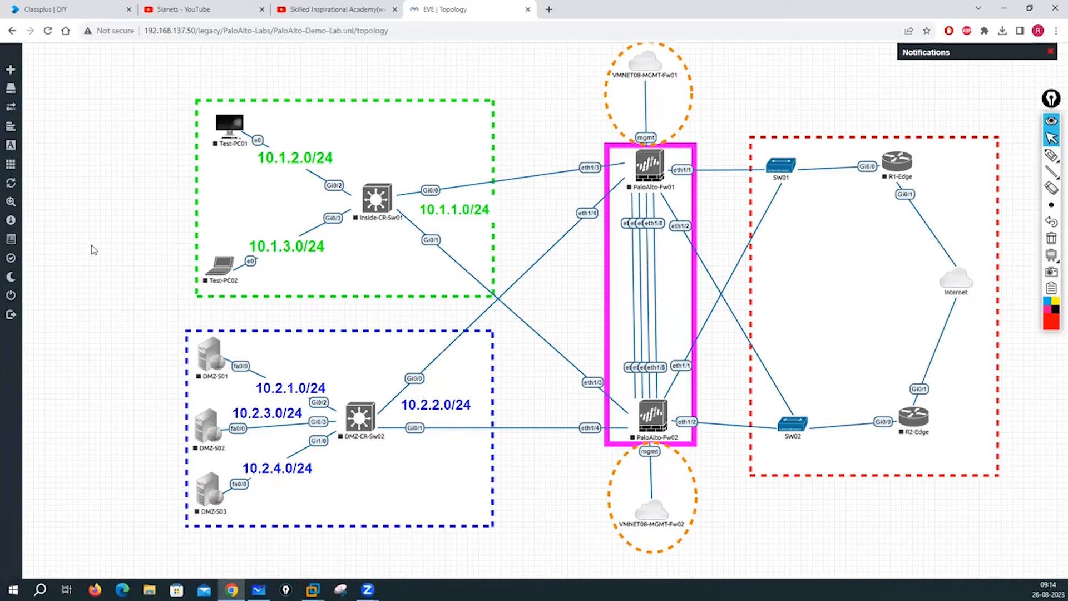
- Nudge R1-Edge slightly down and add a 150.1.7.0/24 text label in bold, font size 20, colored red (RGB 255, 0, 0)
drag(907, 165, 906, 172)
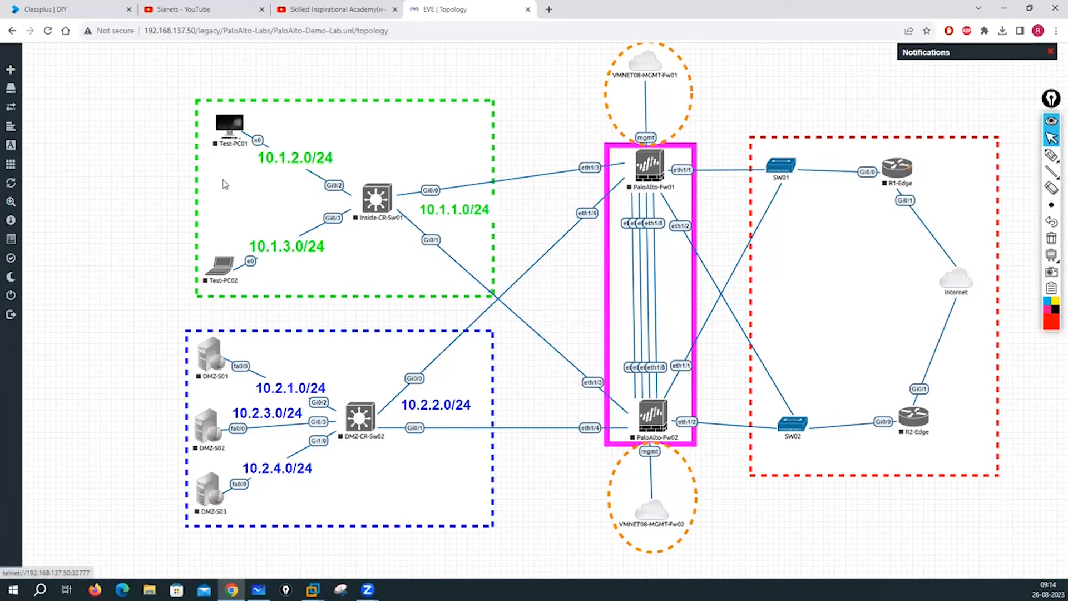
right_click(76, 179)
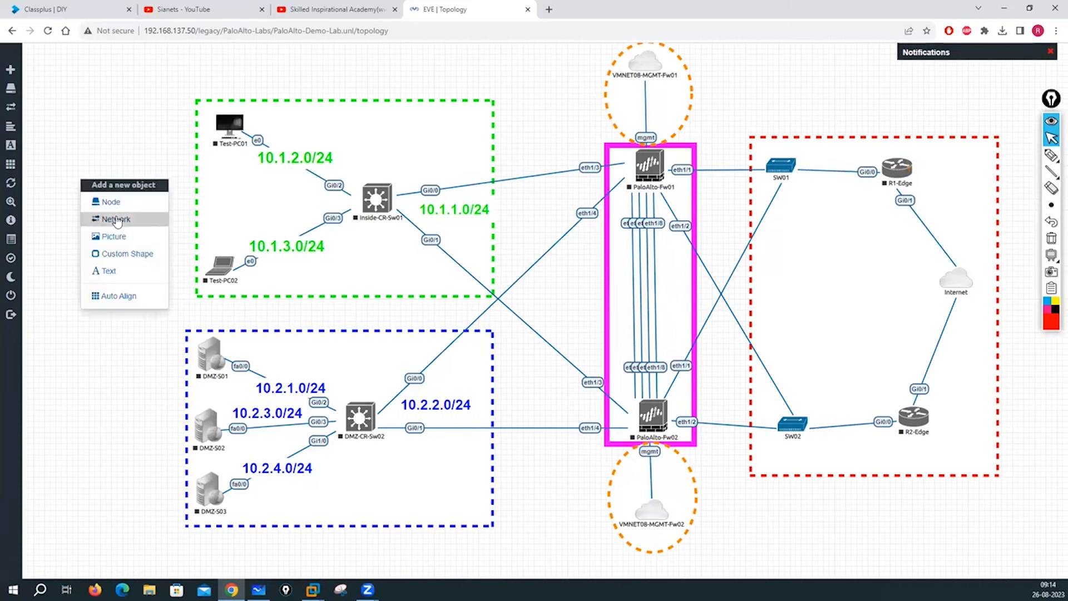
click(118, 273)
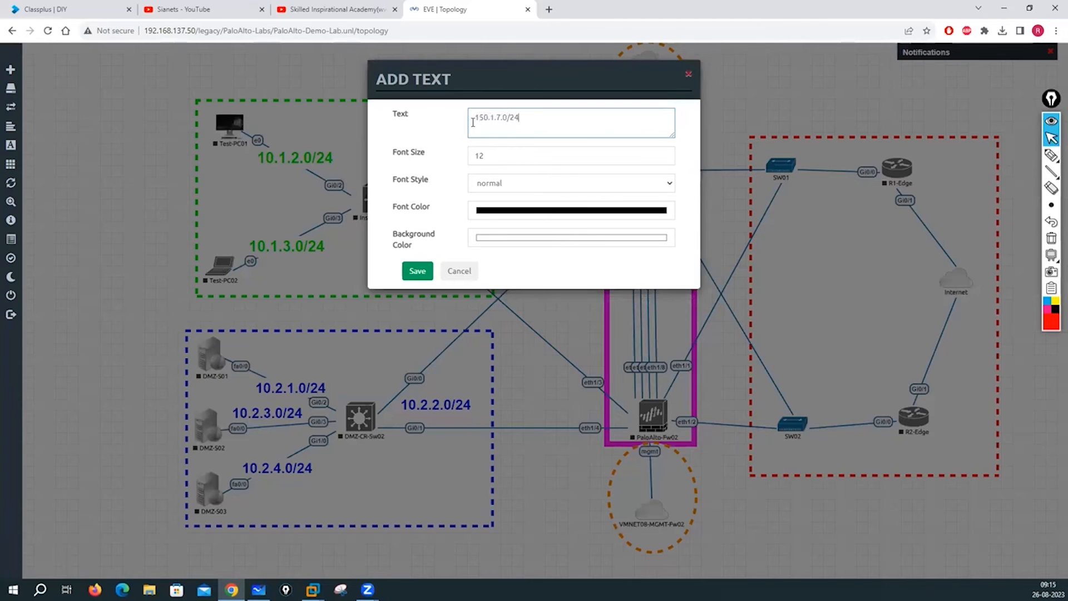
key(Tab)
text(20)
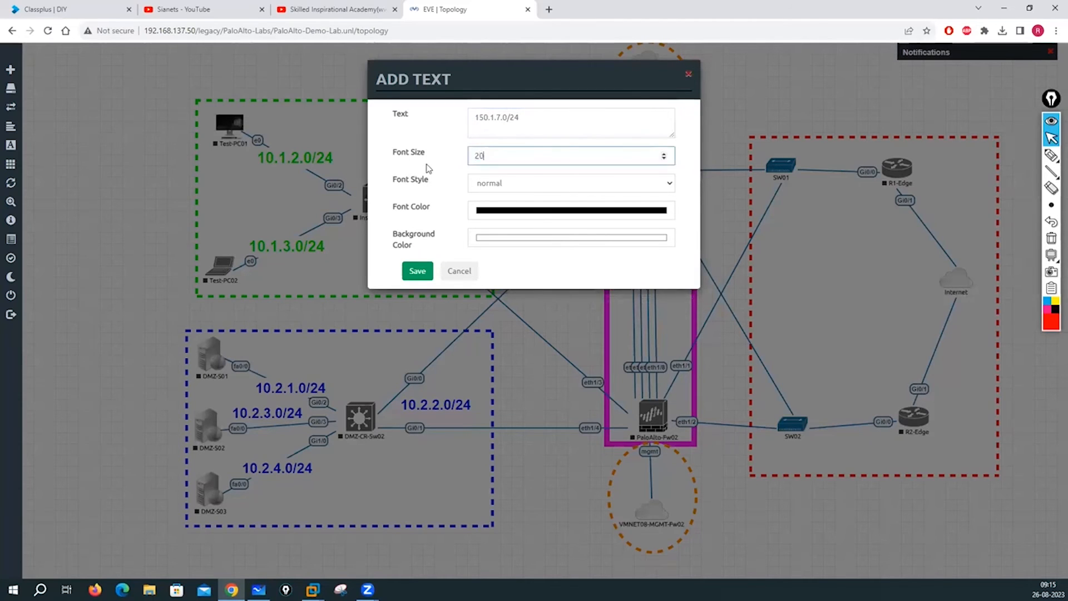
click(518, 184)
click(496, 207)
click(498, 214)
click(505, 336)
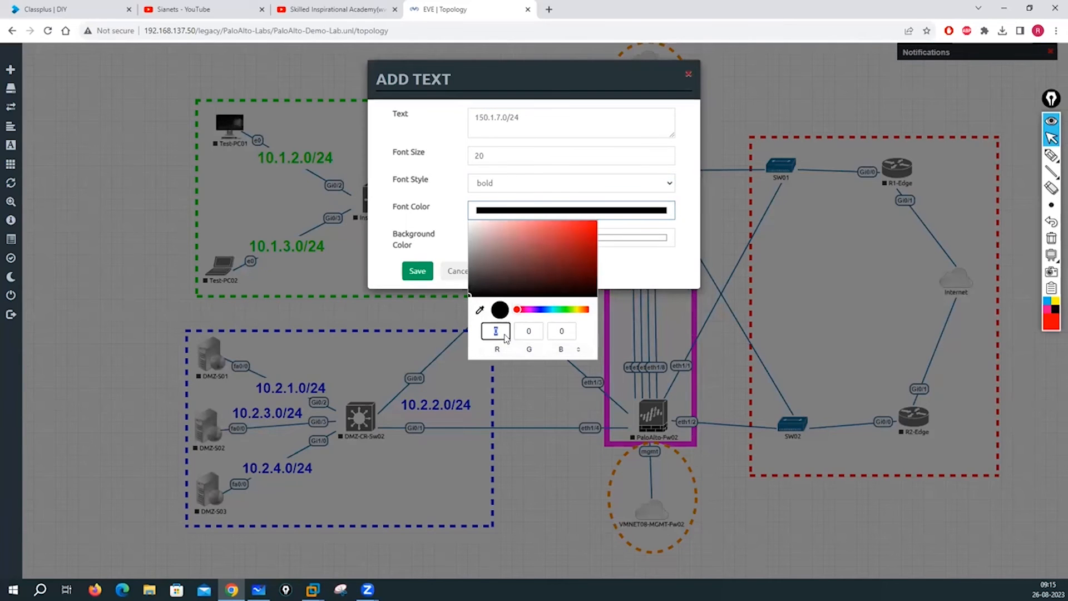
text(255)
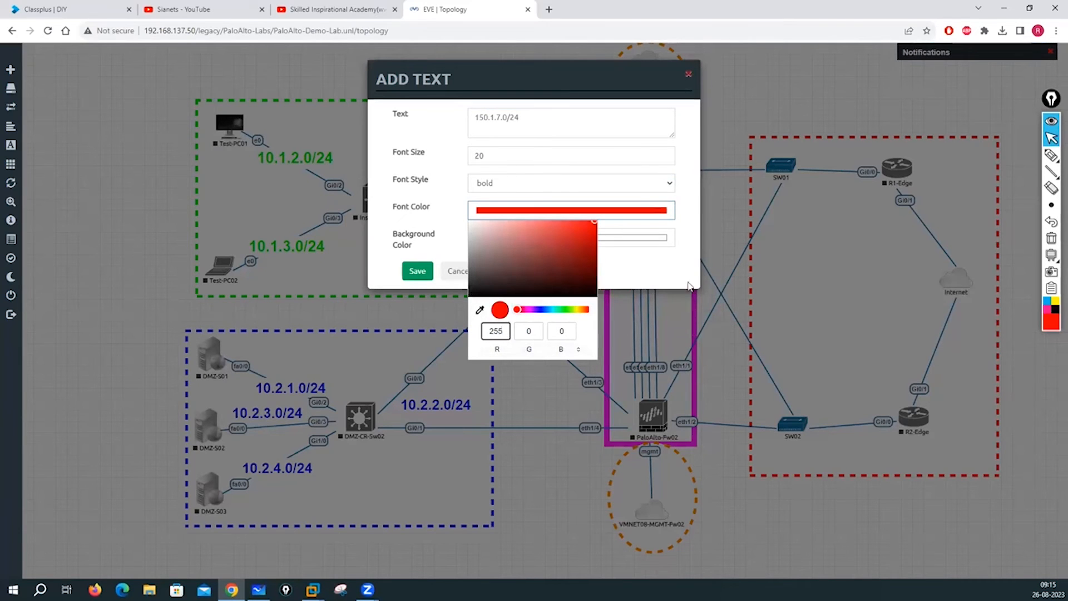
click(626, 264)
click(417, 271)
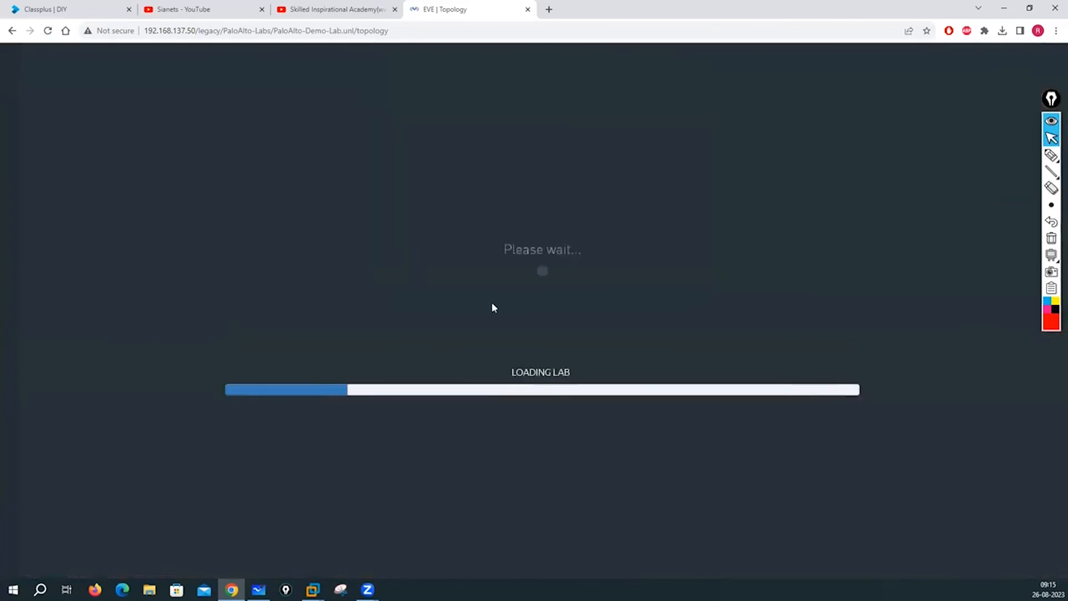
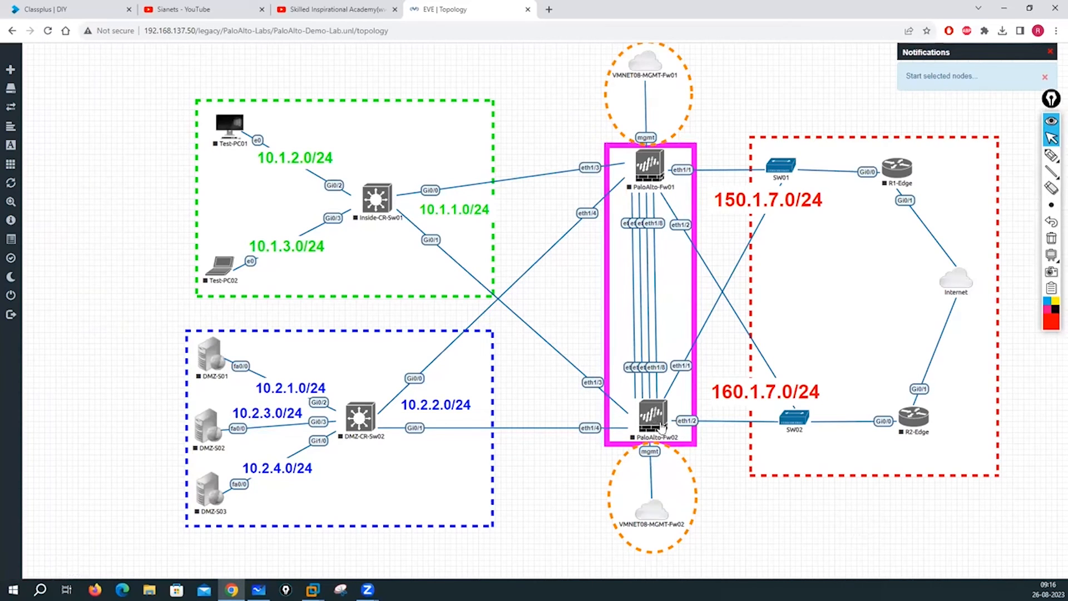
- Reload the topology page and start the nodes PaloAlto-Fw02, R1-Edge and R2-Edge
mouse_move(17, 54)
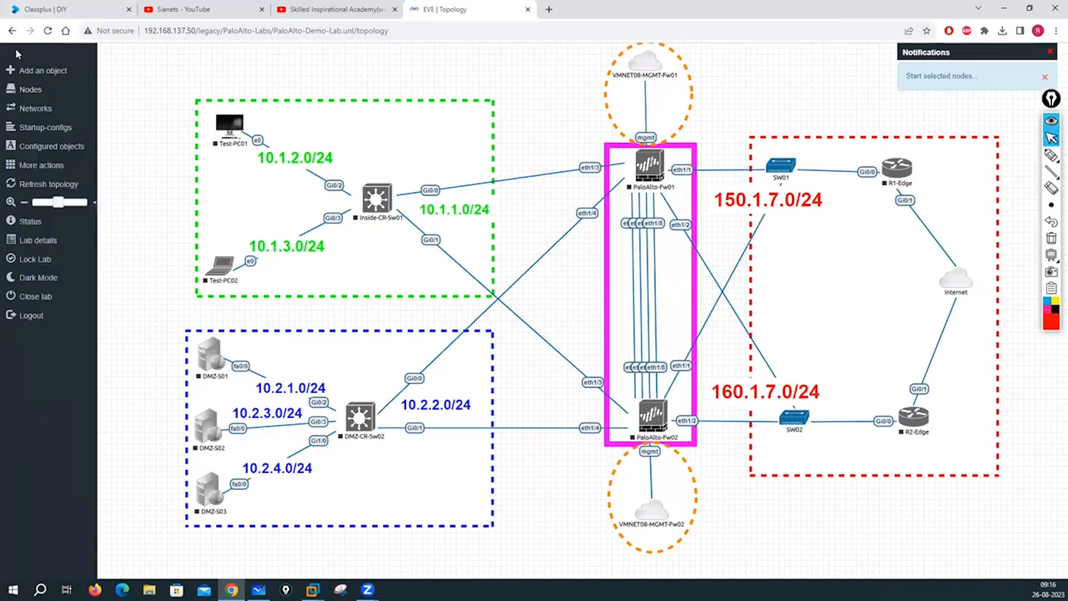
click(48, 30)
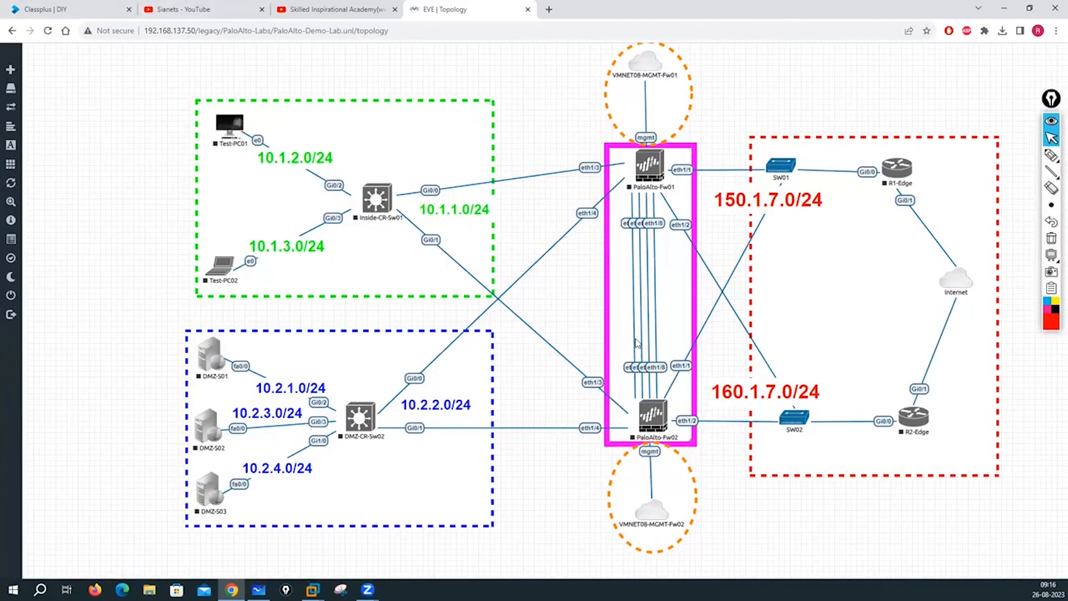
right_click(654, 413)
click(684, 442)
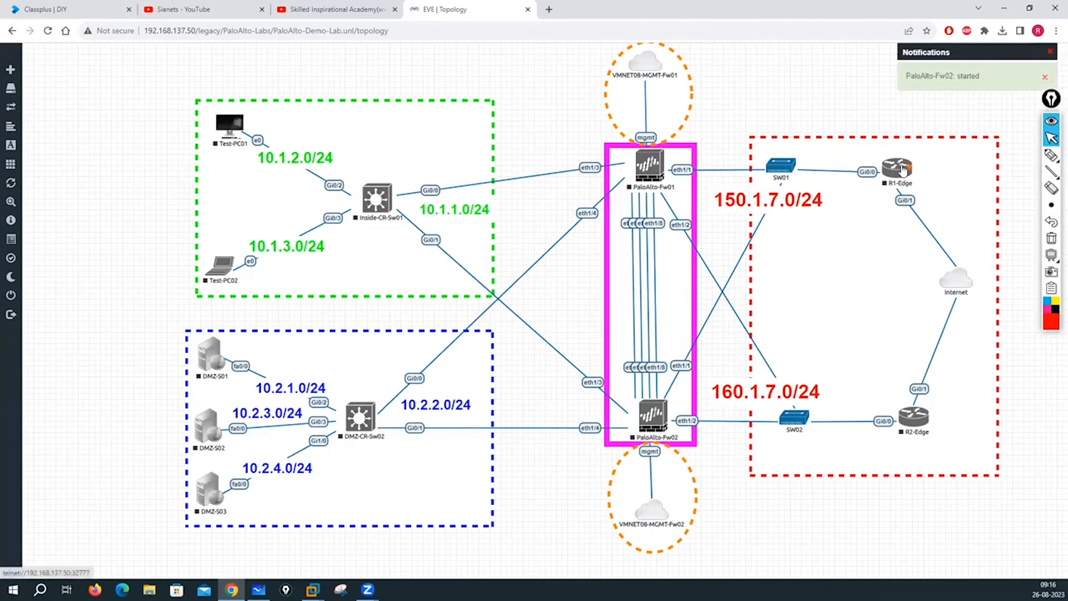
right_click(903, 171)
click(928, 190)
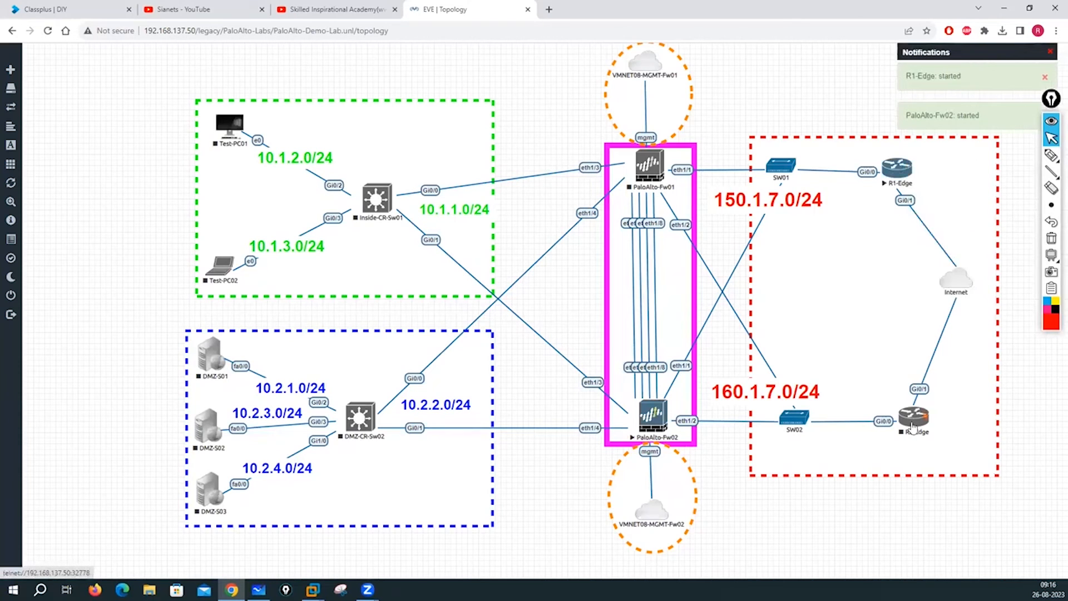
right_click(914, 422)
click(946, 443)
- Start the two core switches Inside-CR-Sw01 and DMZ-CR-Sw02 and the hosts Test-PC01 and Test-PC02
right_click(378, 201)
click(416, 225)
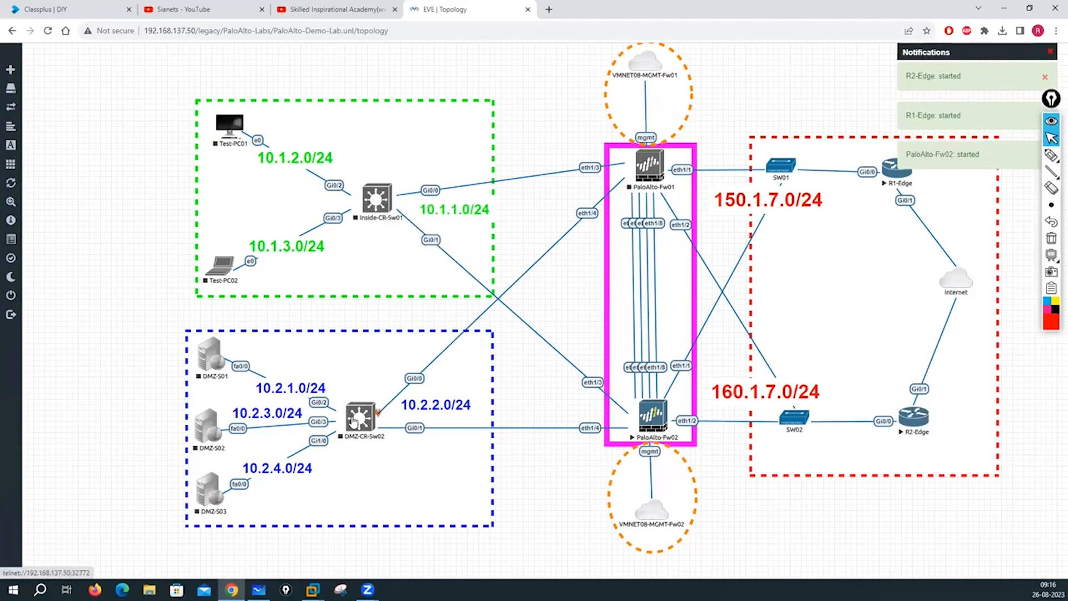
right_click(360, 418)
click(389, 442)
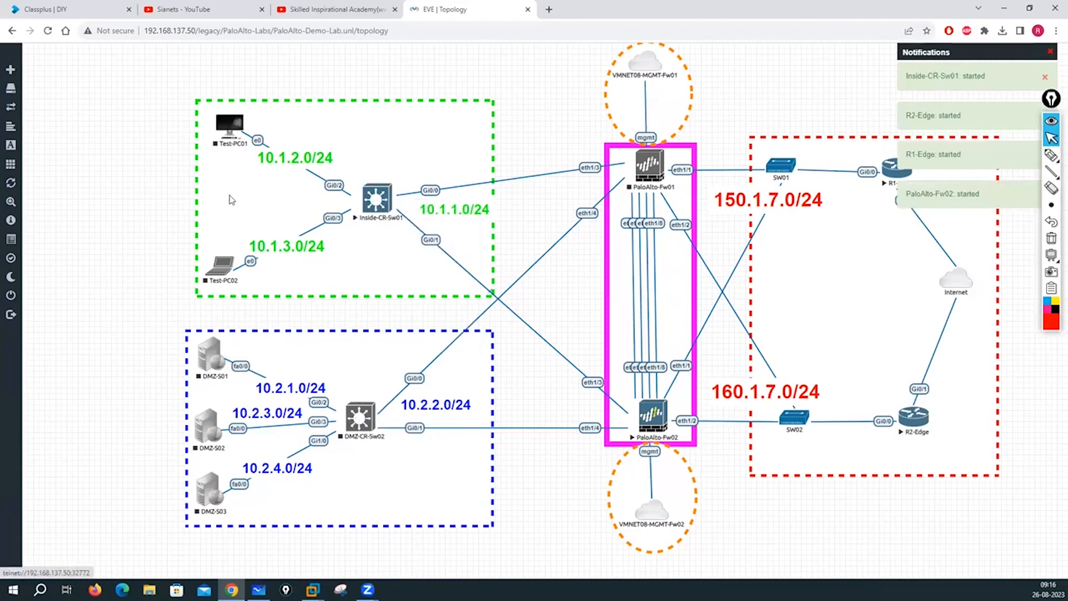
right_click(233, 132)
click(263, 157)
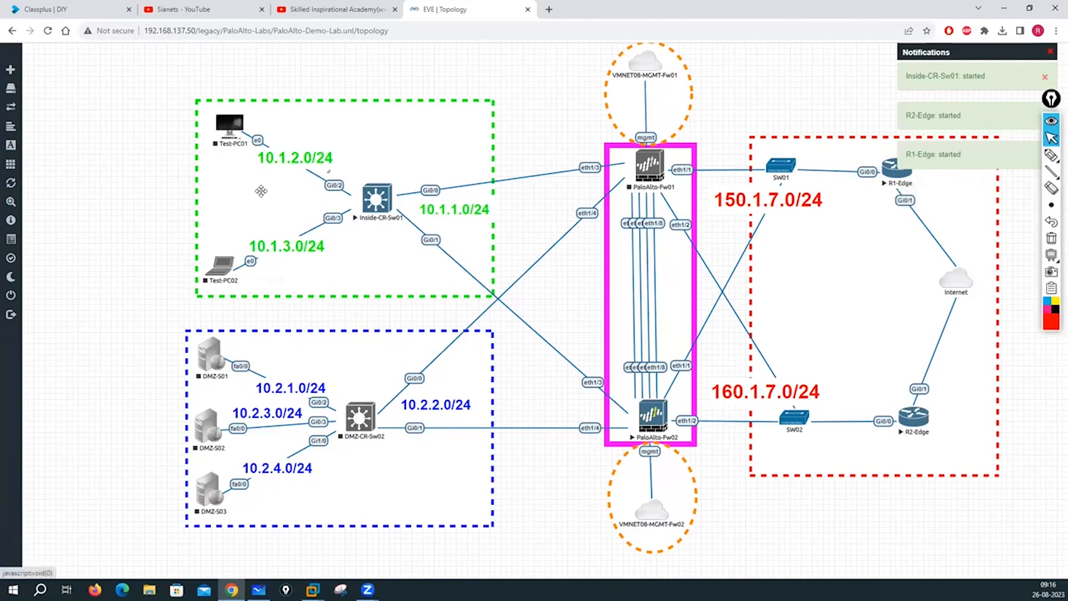
right_click(221, 266)
click(255, 292)
- Start the three DMZ servers DMZ-S01, DMZ-S02 and DMZ-S03
right_click(207, 356)
click(243, 378)
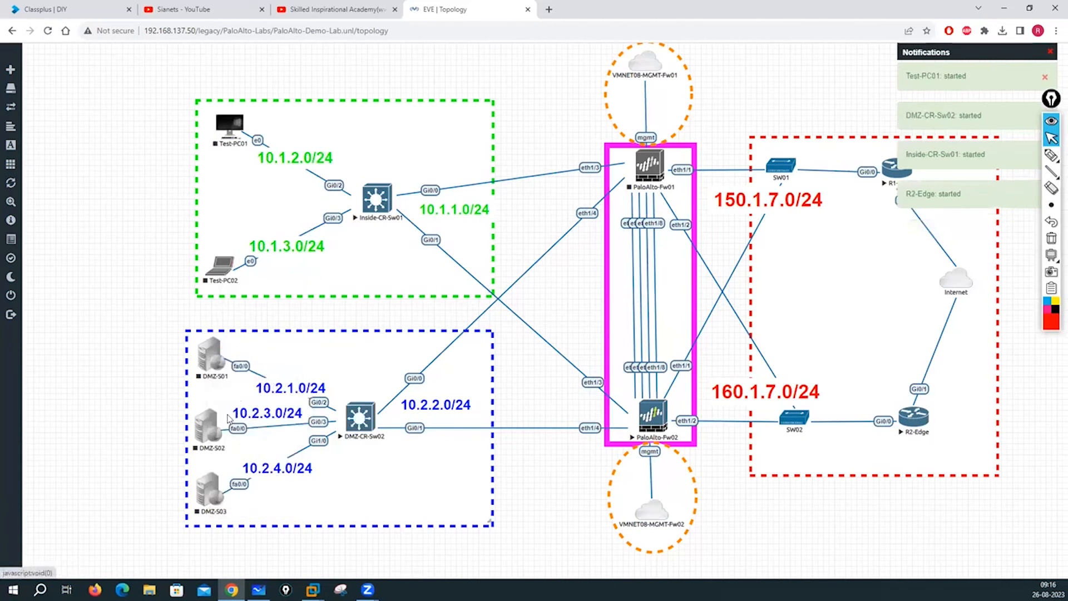
right_click(199, 428)
click(239, 445)
right_click(211, 500)
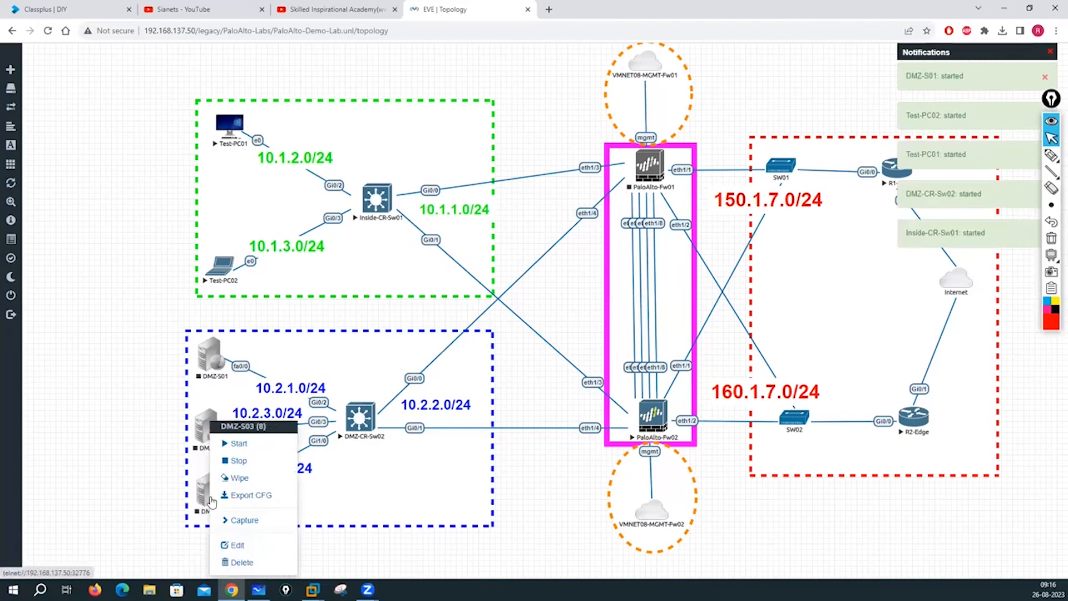
click(240, 443)
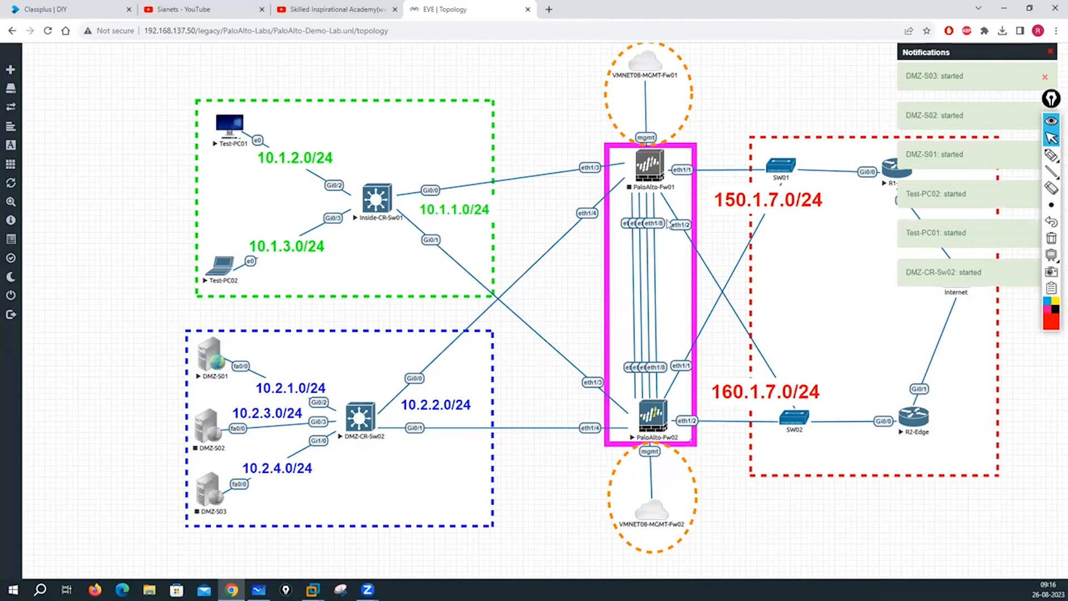
- Start the PaloAlto-Fw01 firewall and close the notifications
right_click(656, 165)
click(694, 190)
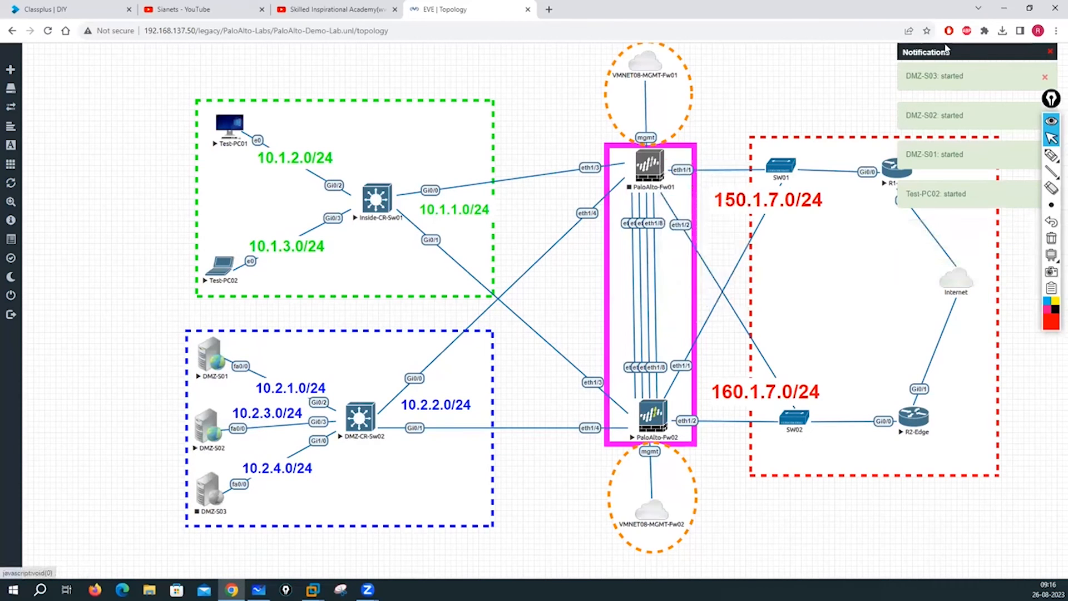
click(1050, 54)
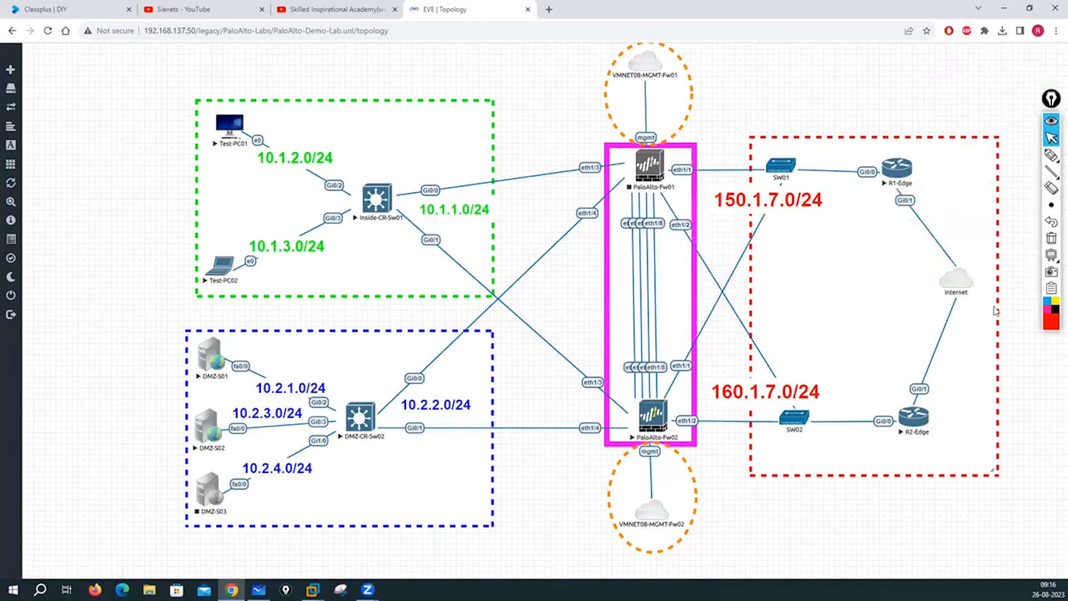
right_click(789, 511)
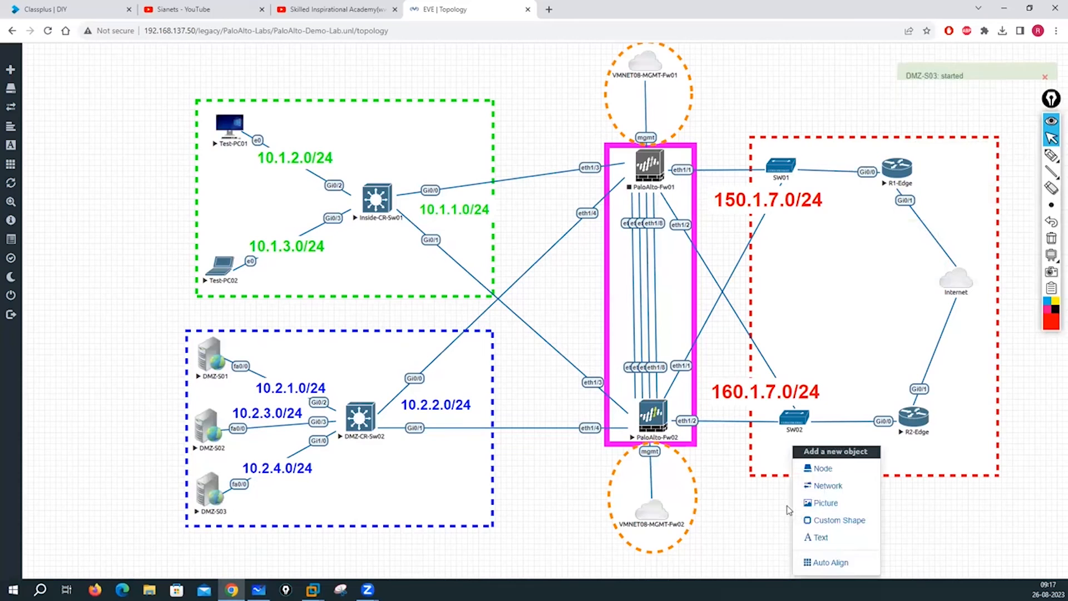
- Begin adding a new node below the red zone from the Linux template with the linux-kali-2022.4 image
right_click(799, 515)
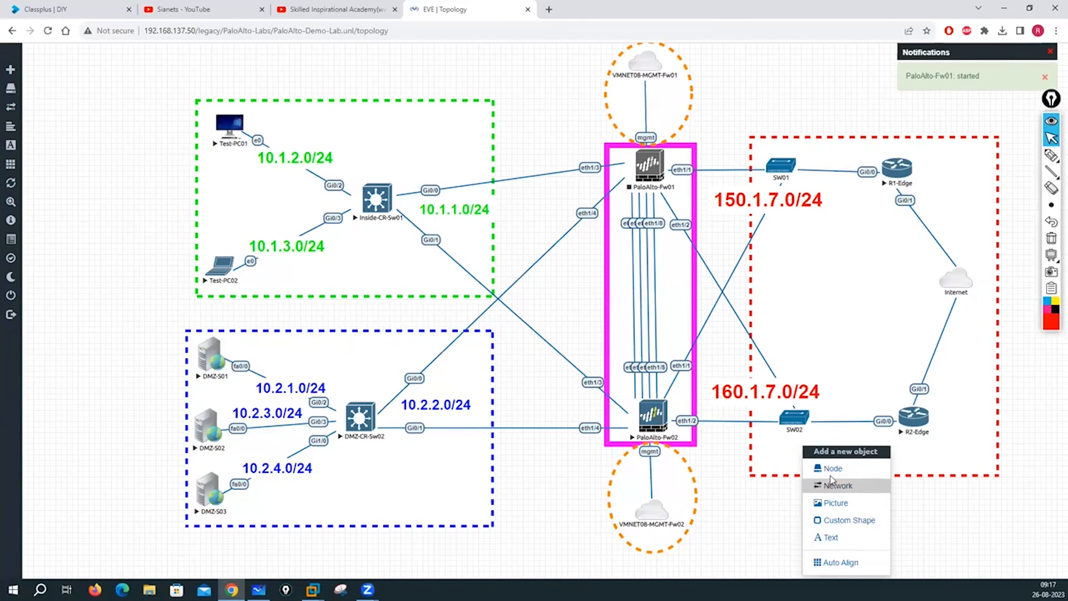
click(832, 469)
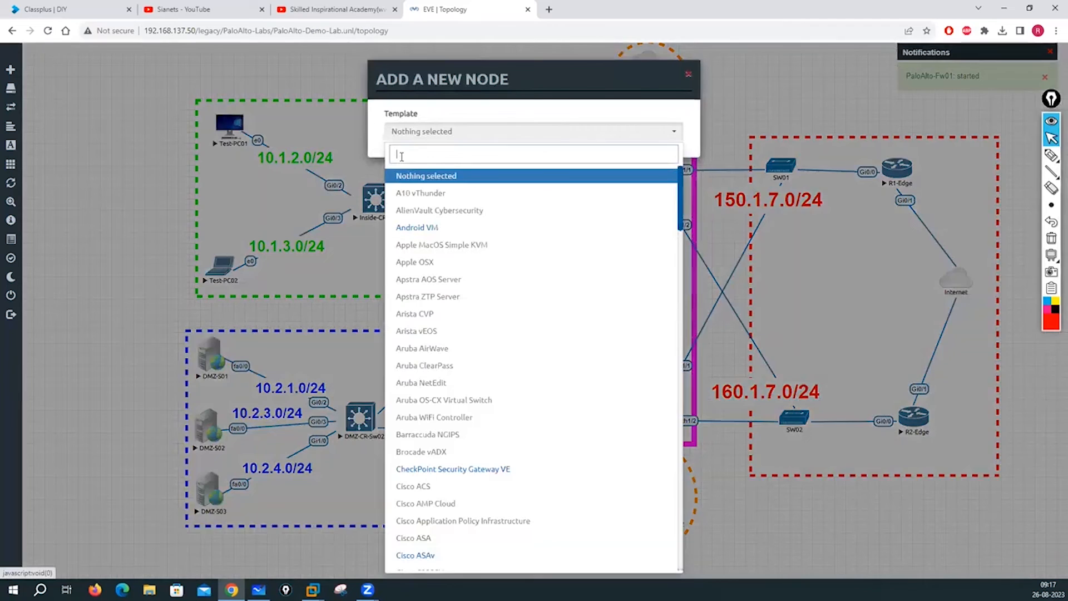
click(401, 155)
text(li)
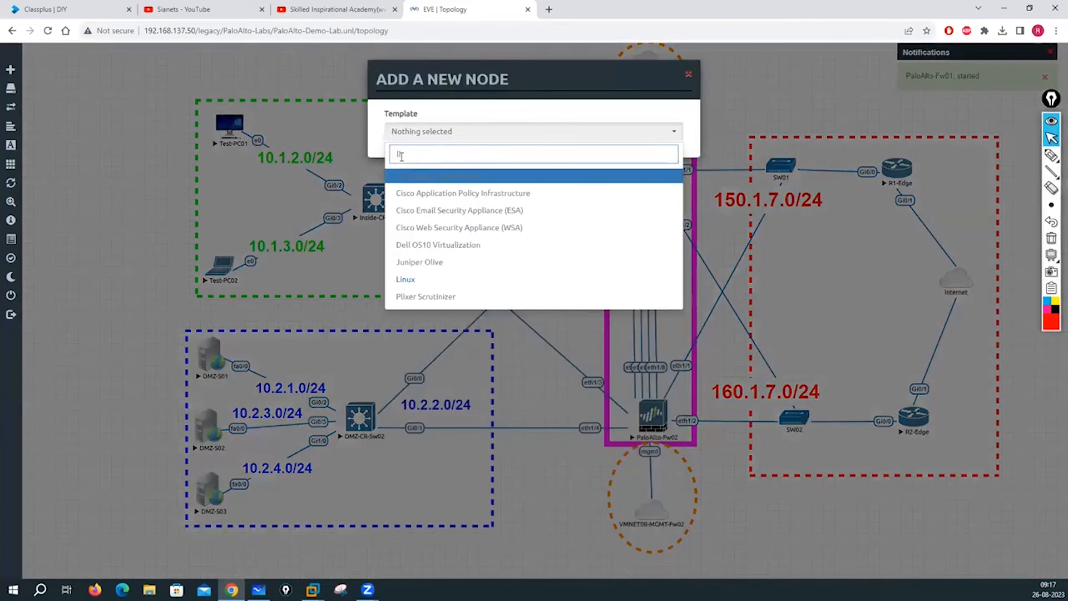
click(406, 279)
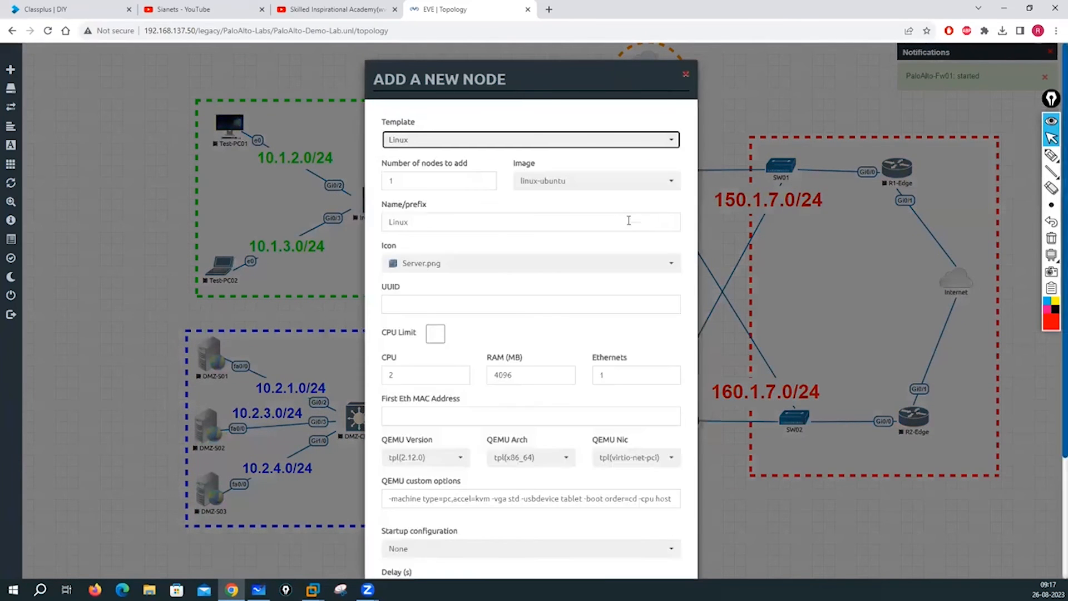
click(653, 189)
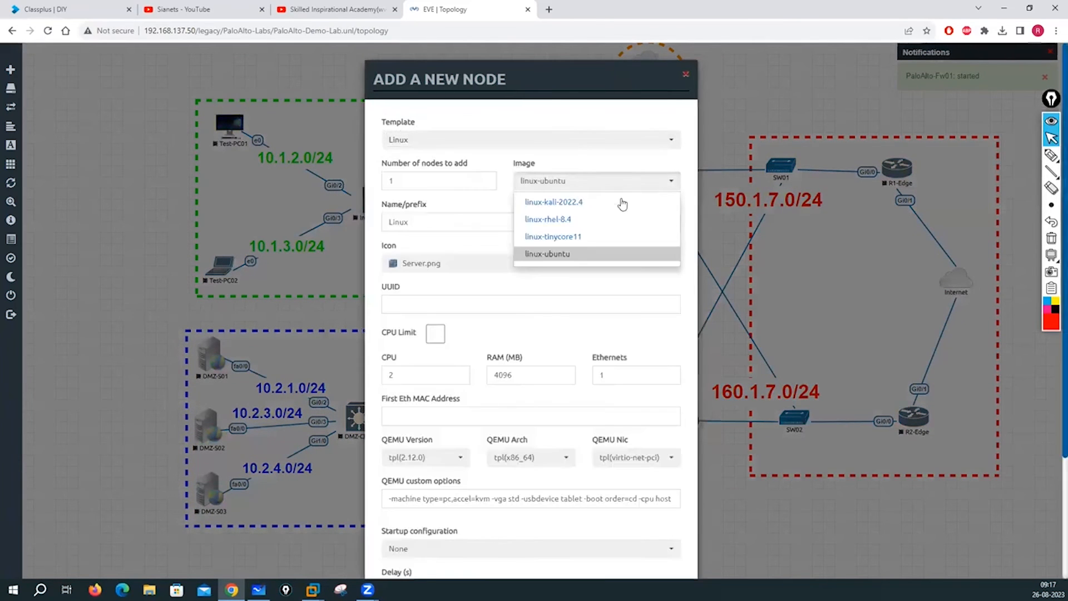
click(550, 204)
- Set the new Linux node's icon to Kali.png and save the node to the topology
scroll(458, 418, down, 3)
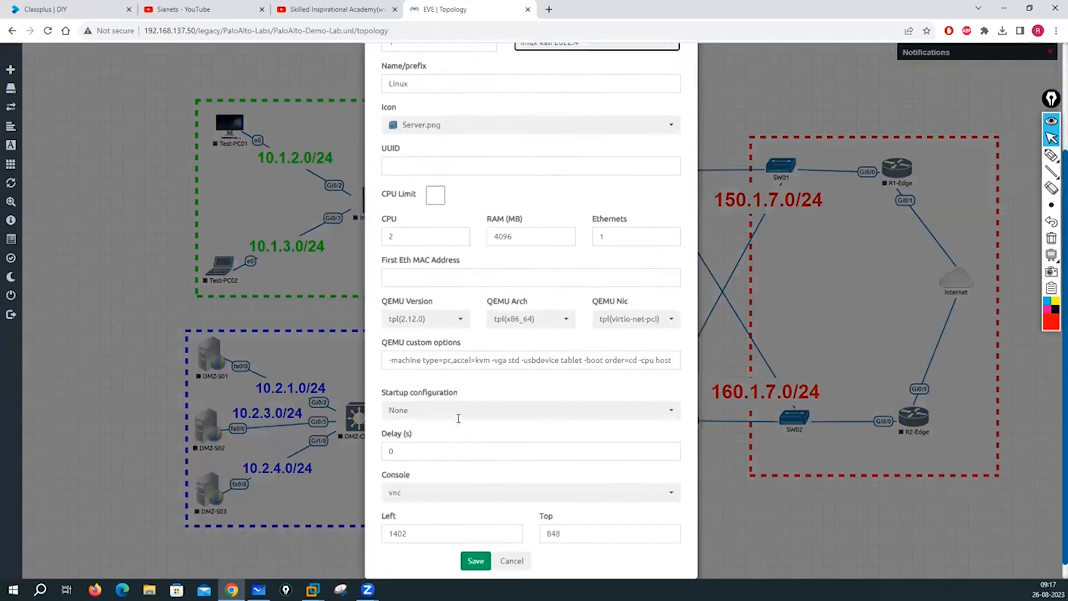
click(430, 113)
scroll(445, 162, up, 2)
scroll(446, 163, up, 5)
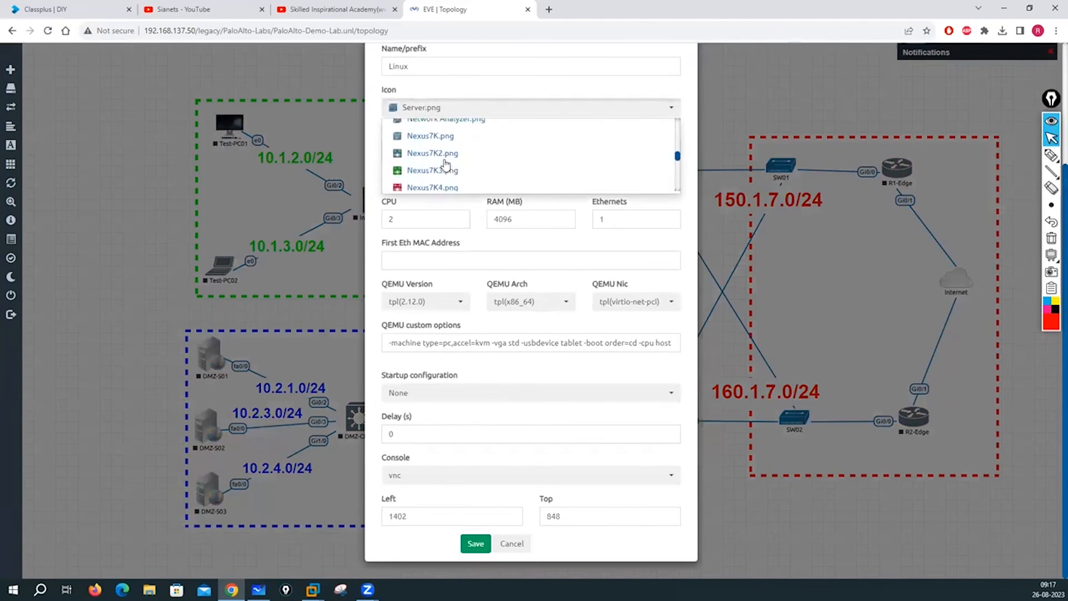
scroll(444, 163, up, 1)
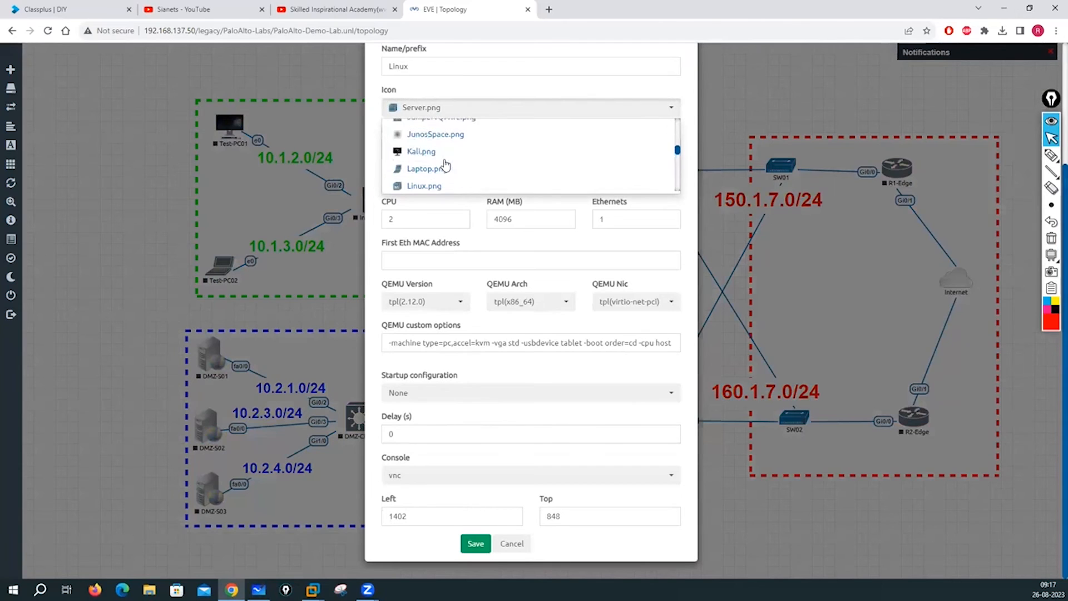
click(430, 155)
click(482, 544)
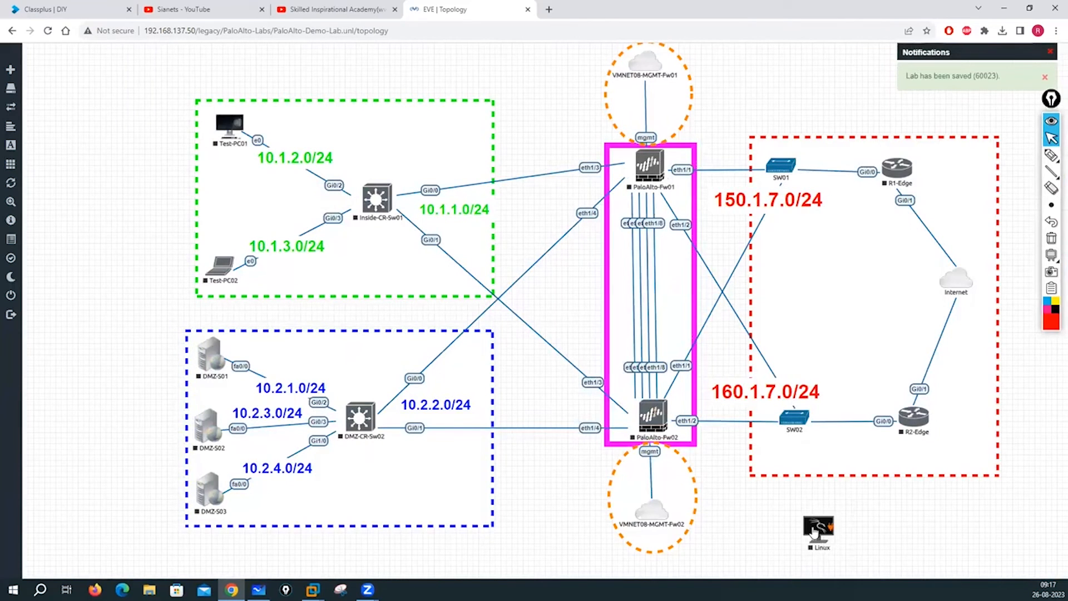
- Place the Linux node beside the Internet cloud, shift the cloud slightly toward the routers, and widen the red dashed outline to enclose them
drag(814, 533, 965, 368)
drag(953, 291, 929, 300)
drag(989, 473, 1052, 483)
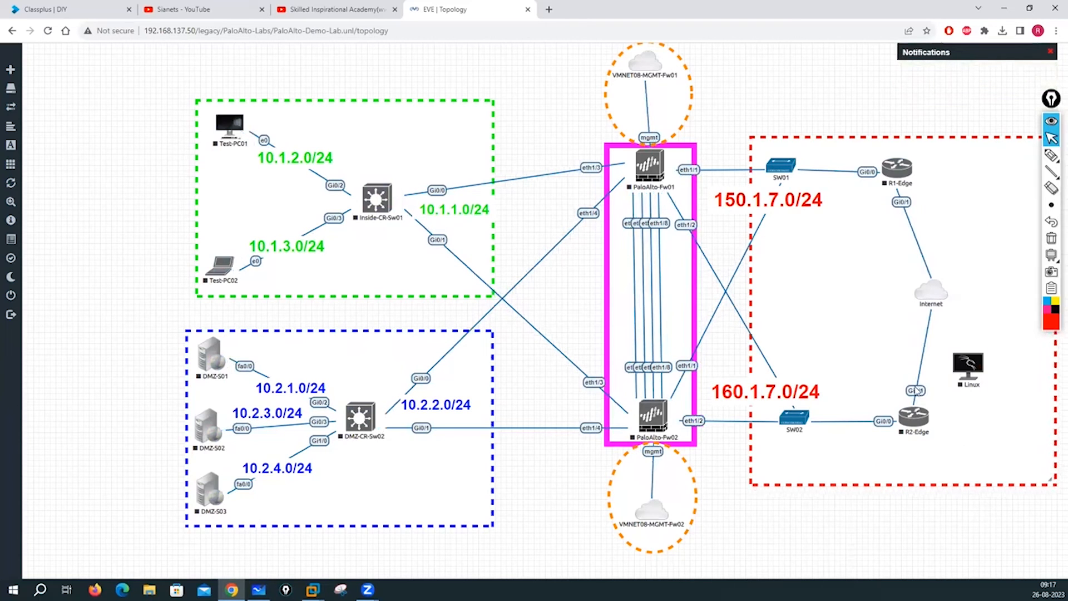
- Connect the Linux node's e0 interface to the Internet cloud
drag(969, 375, 943, 291)
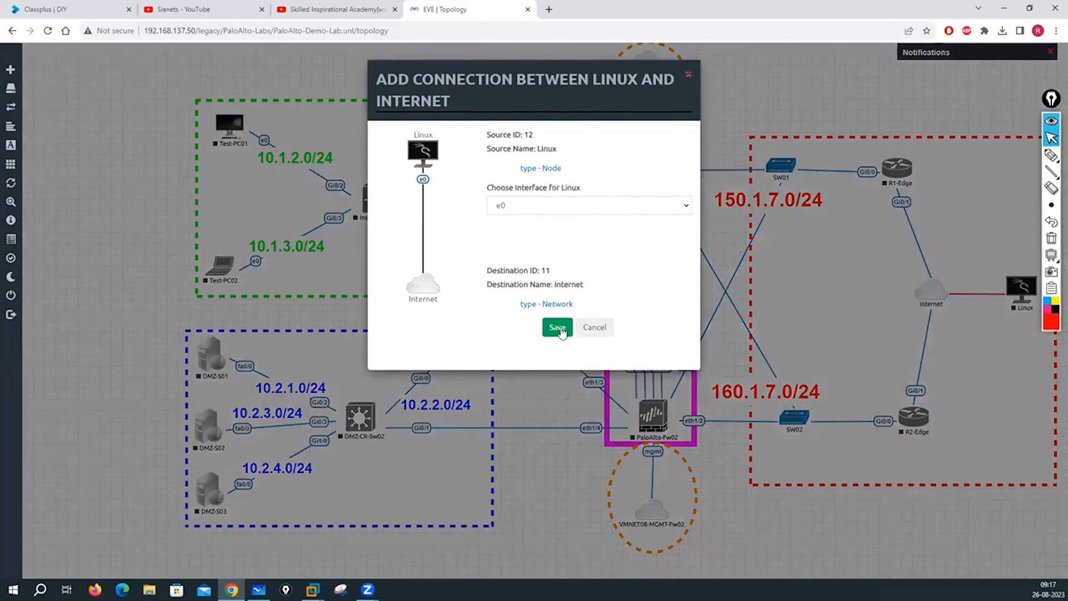
click(556, 329)
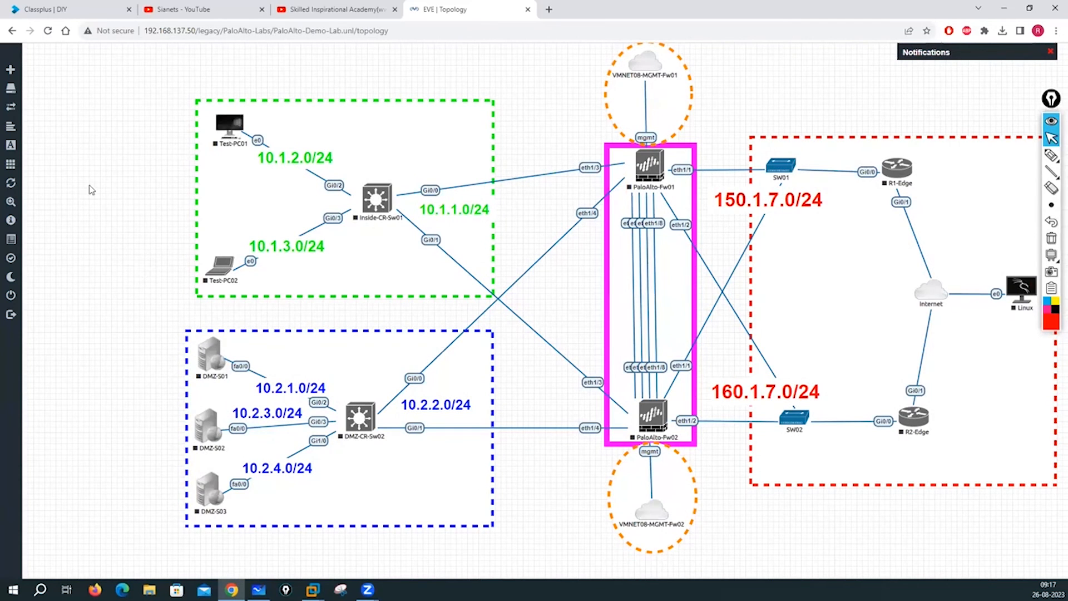
click(30, 181)
click(149, 589)
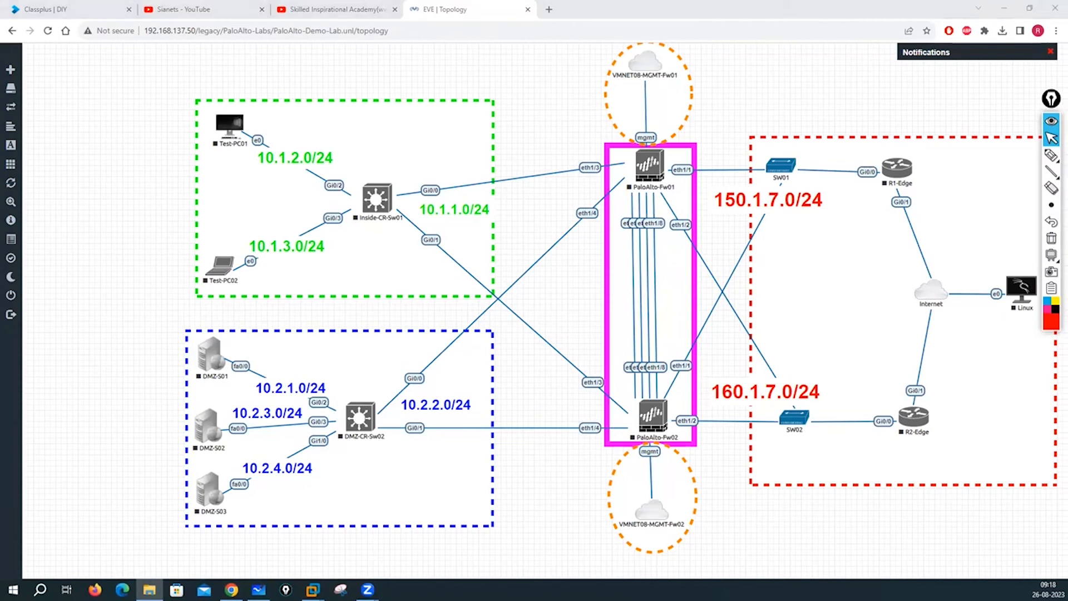
- Start Test-PC01, open its QEMU console and minimize the console window
click(230, 129)
click(248, 153)
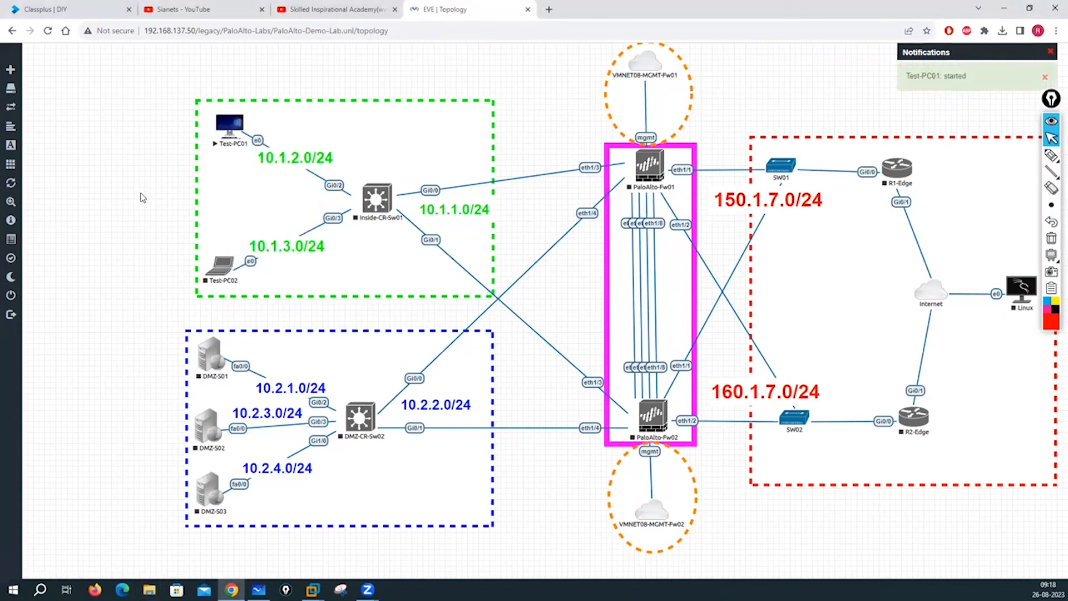
click(233, 130)
click(567, 109)
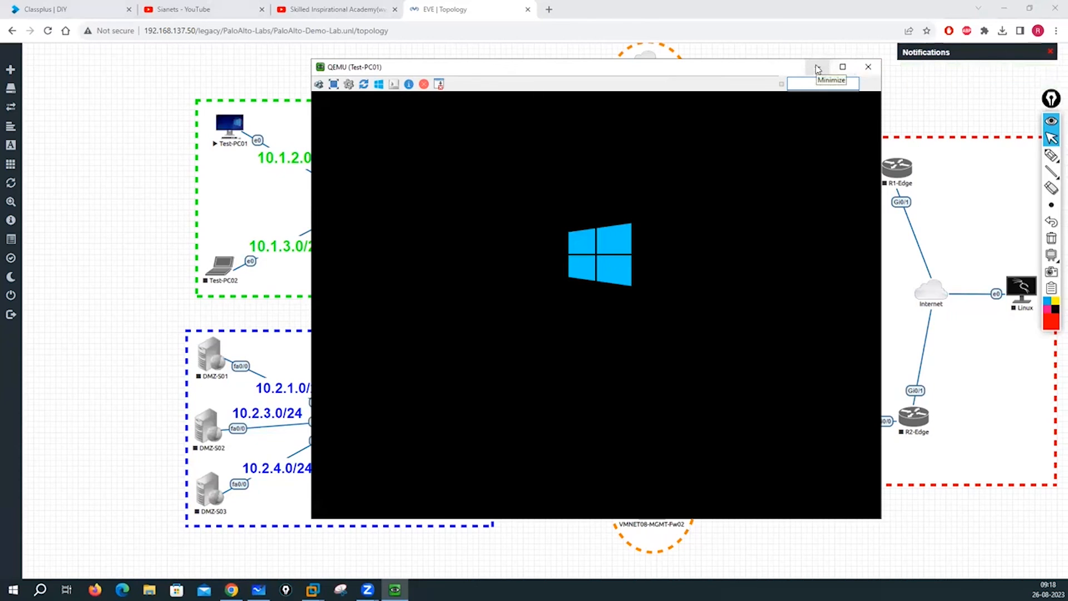
click(816, 68)
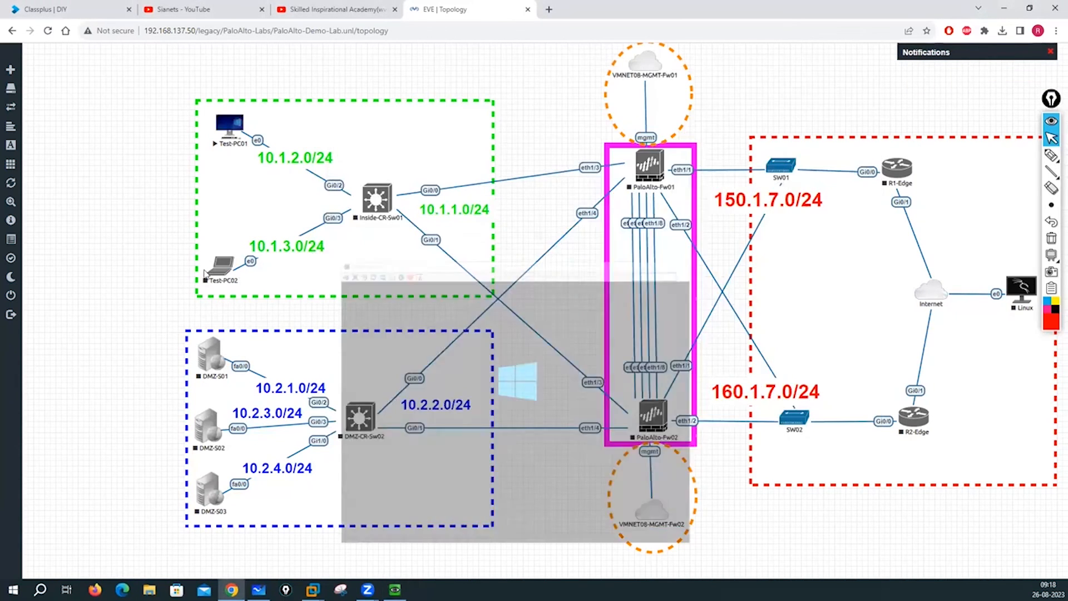
- Start Test-PC02 and open its QEMU console
right_click(220, 274)
click(255, 294)
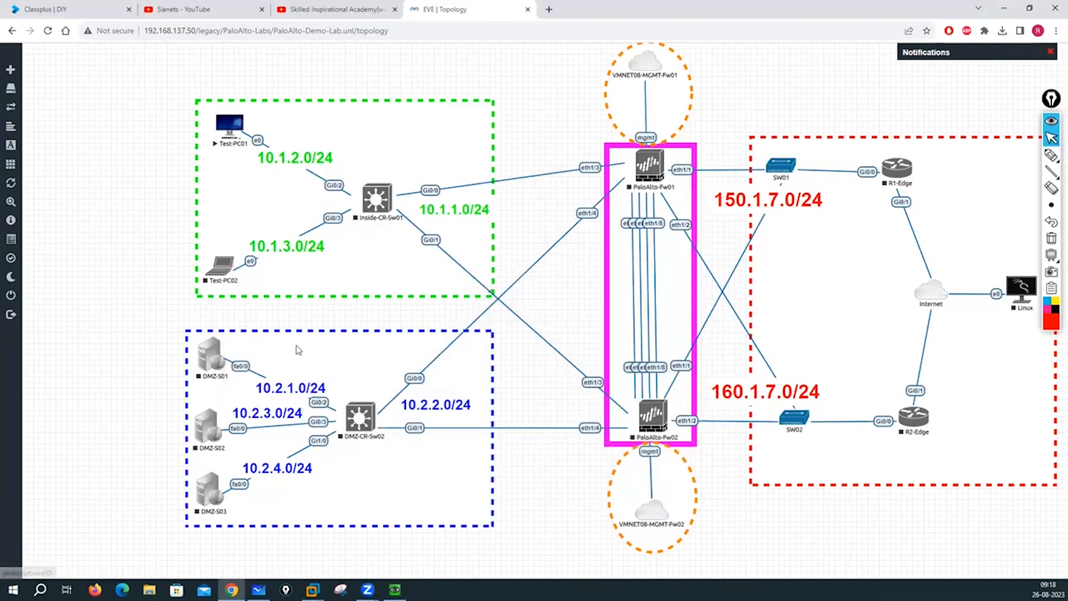
click(221, 267)
click(594, 108)
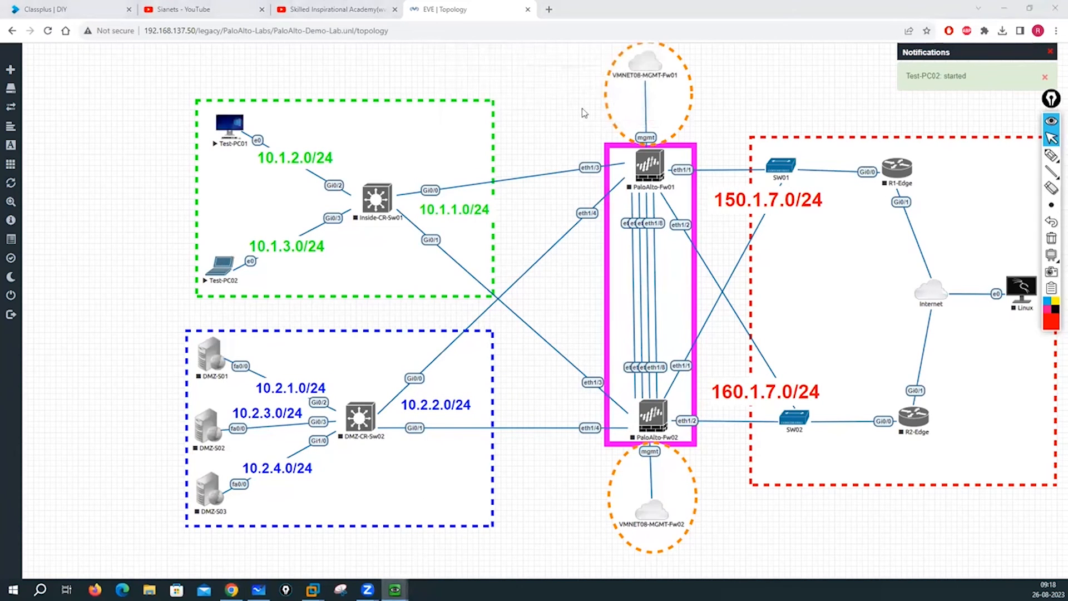
- Start the servers DMZ-S01, DMZ-S02 and DMZ-S03 in the blue zone
right_click(211, 359)
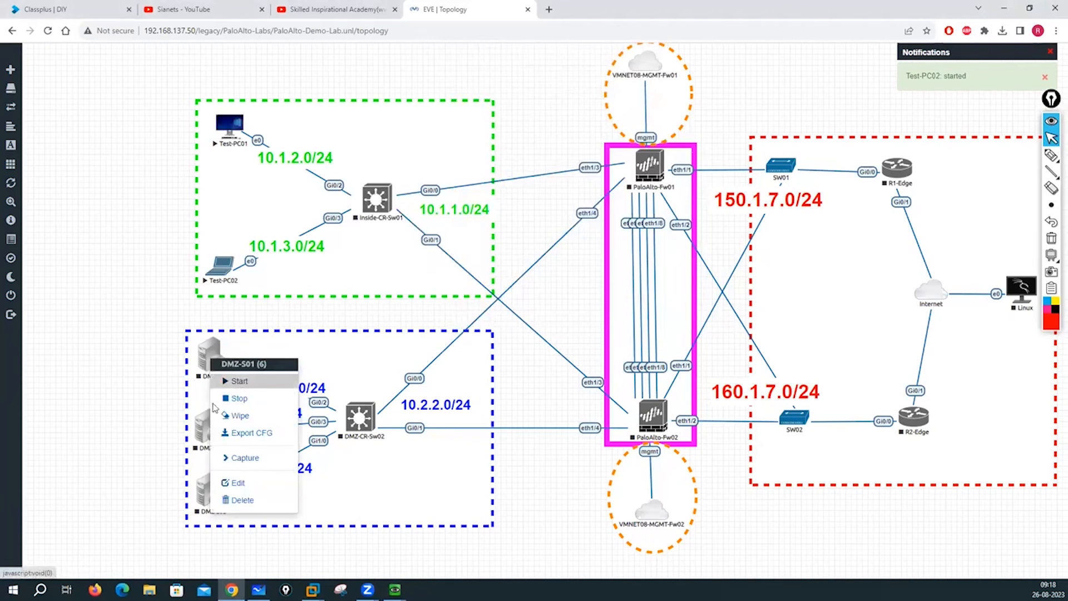
click(240, 380)
right_click(208, 417)
click(239, 439)
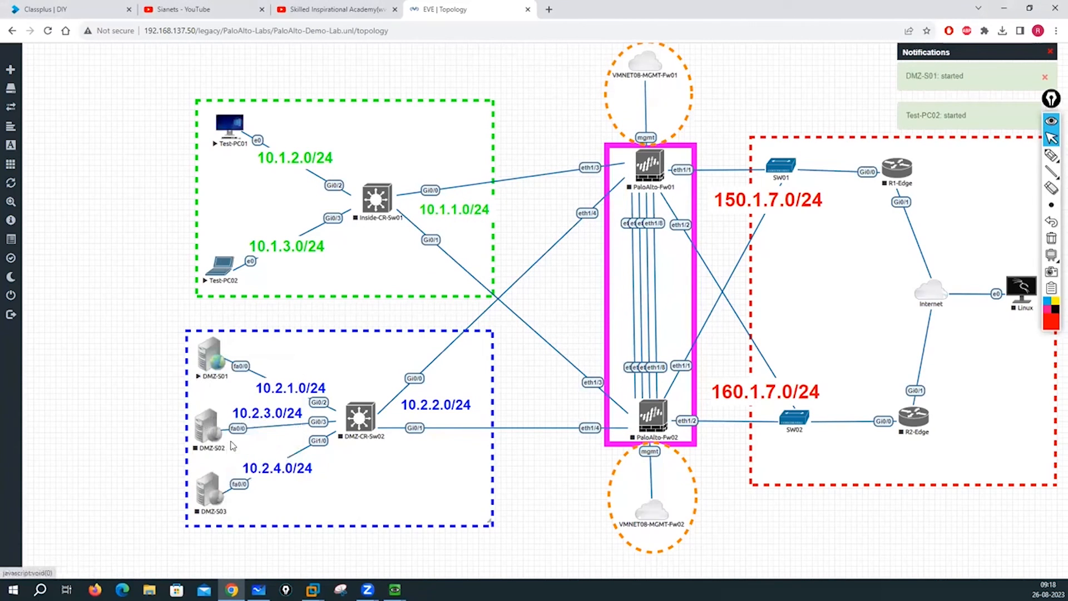
right_click(200, 502)
click(245, 450)
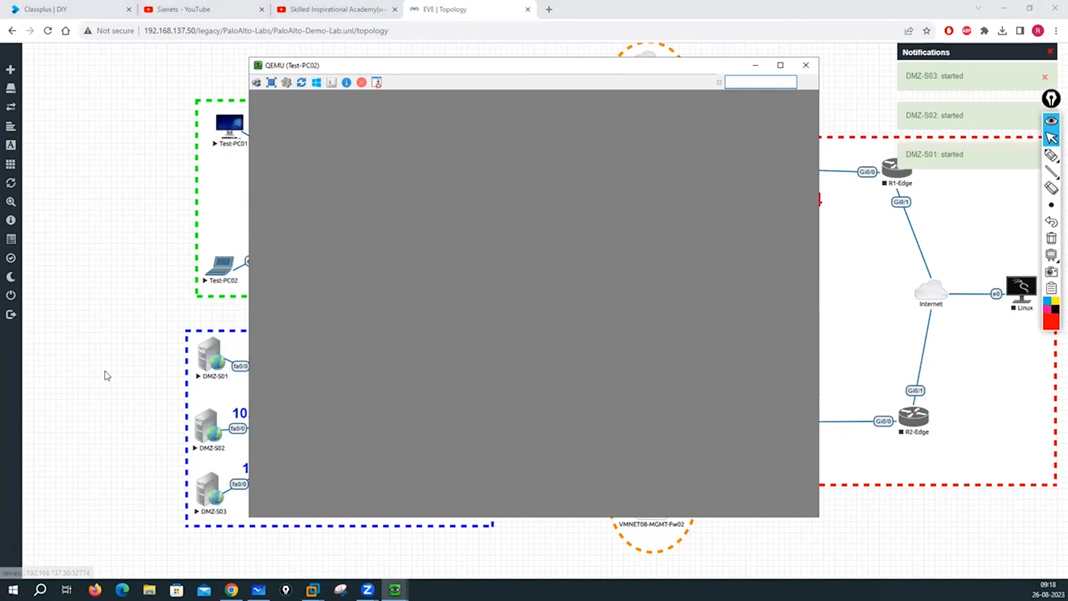
- Open SecureCRT console sessions for DMZ-S01, DMZ-S02 and DMZ-S03
click(175, 370)
click(208, 361)
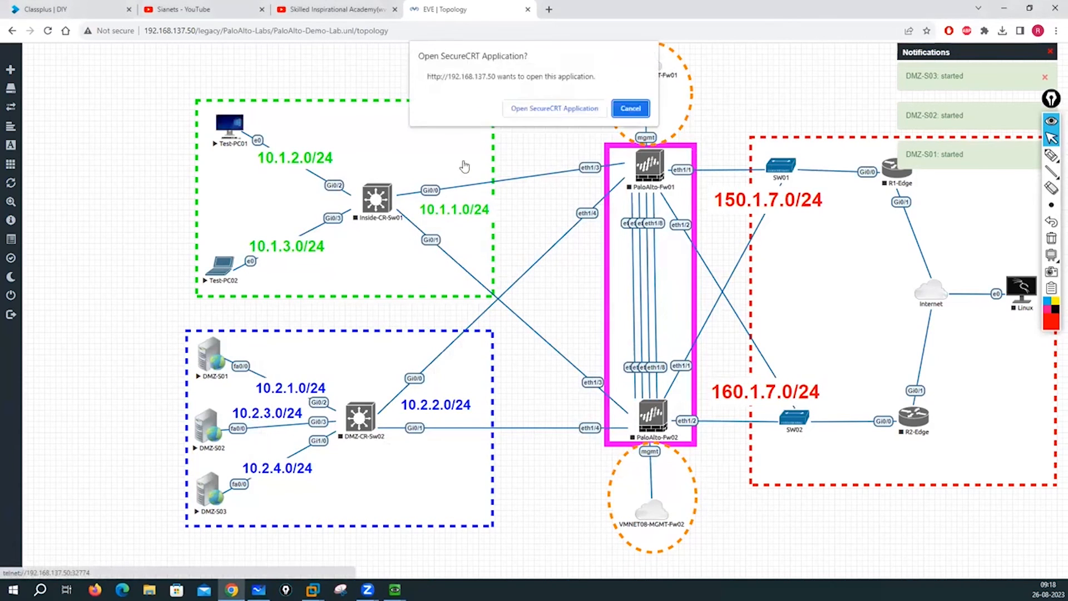
click(547, 110)
click(206, 436)
click(547, 110)
click(206, 498)
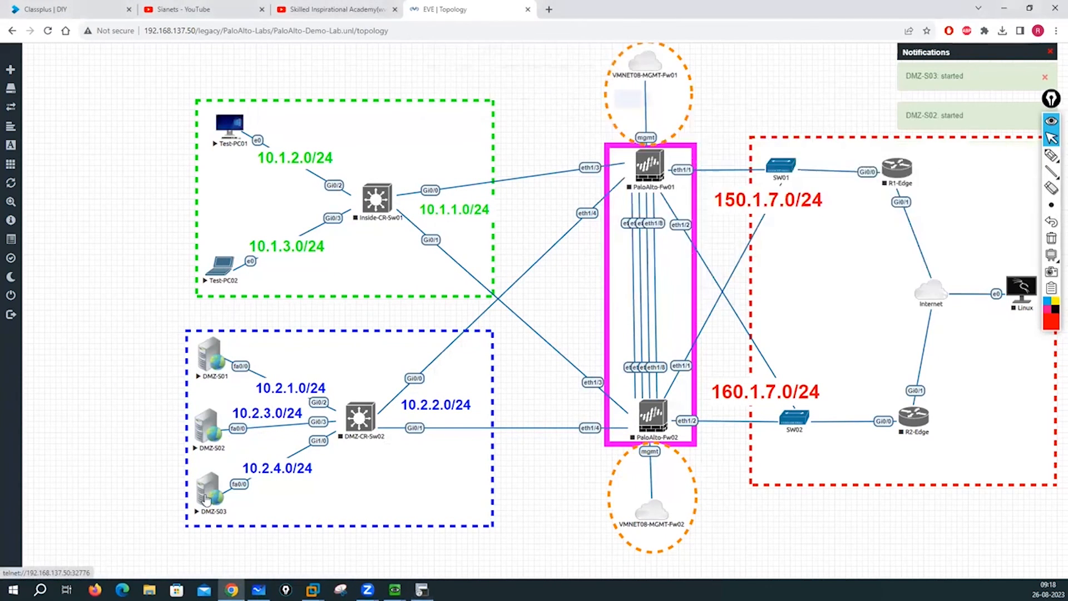
click(576, 111)
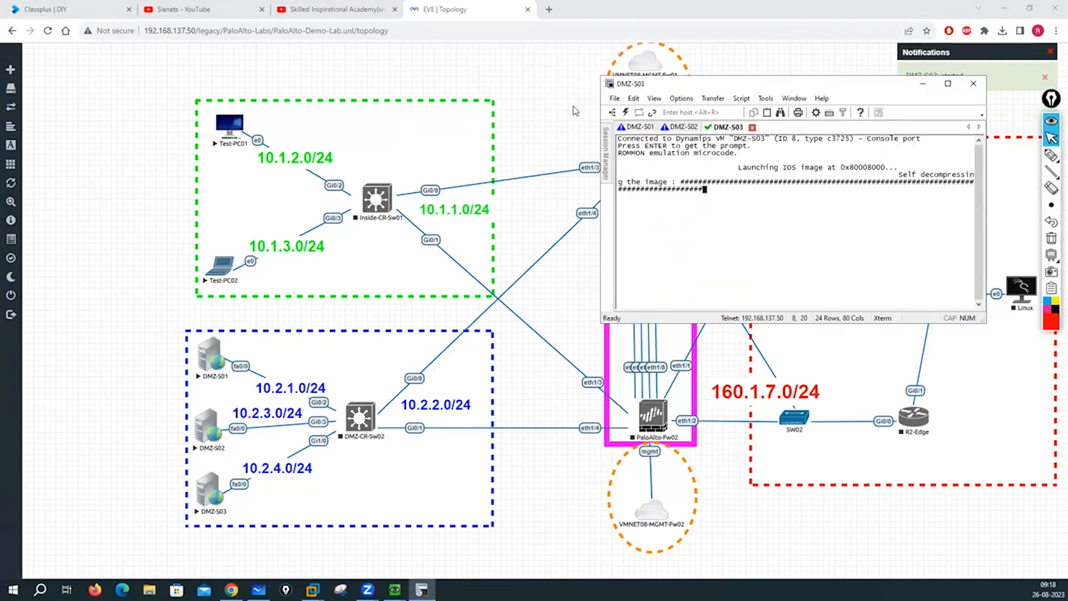
- Check a test PC's QEMU console and return to the topology page
click(394, 590)
click(379, 537)
click(86, 105)
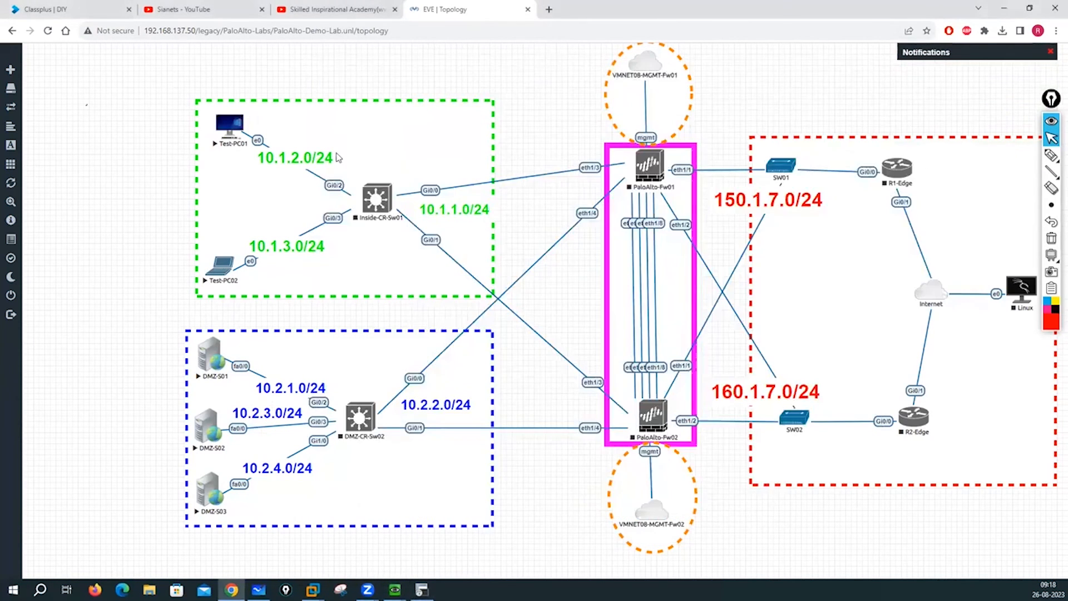
- Start both firewalls, PaloAlto-Fw01 and PaloAlto-Fw02
right_click(651, 167)
click(679, 194)
right_click(650, 418)
click(680, 441)
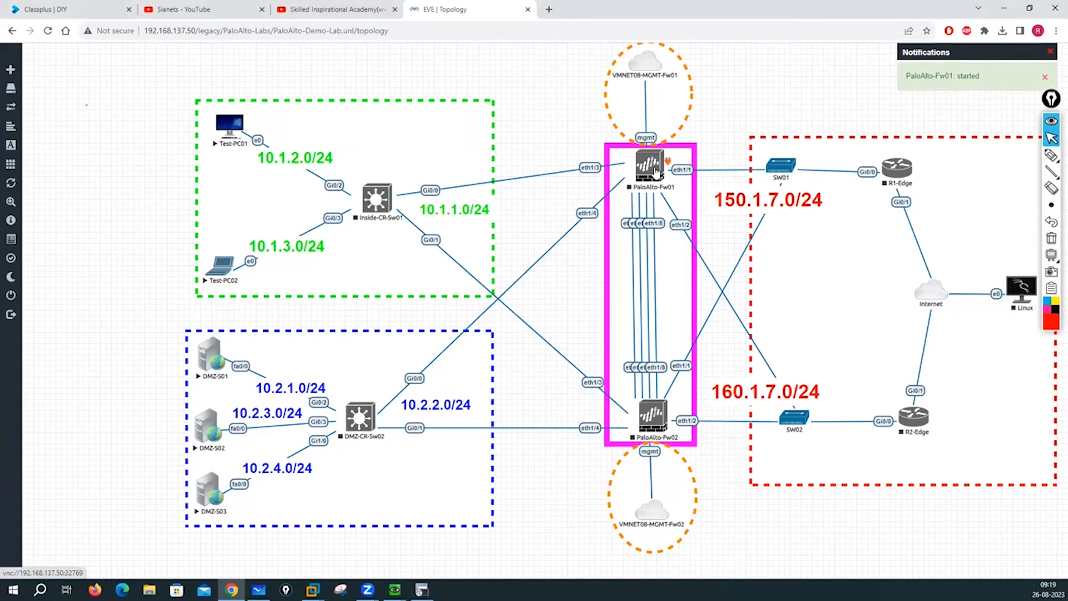
- Start the edge routers R1-Edge and R2-Edge and the Linux node, and dismiss the notifications
right_click(902, 171)
click(917, 195)
right_click(915, 414)
click(946, 437)
right_click(1021, 286)
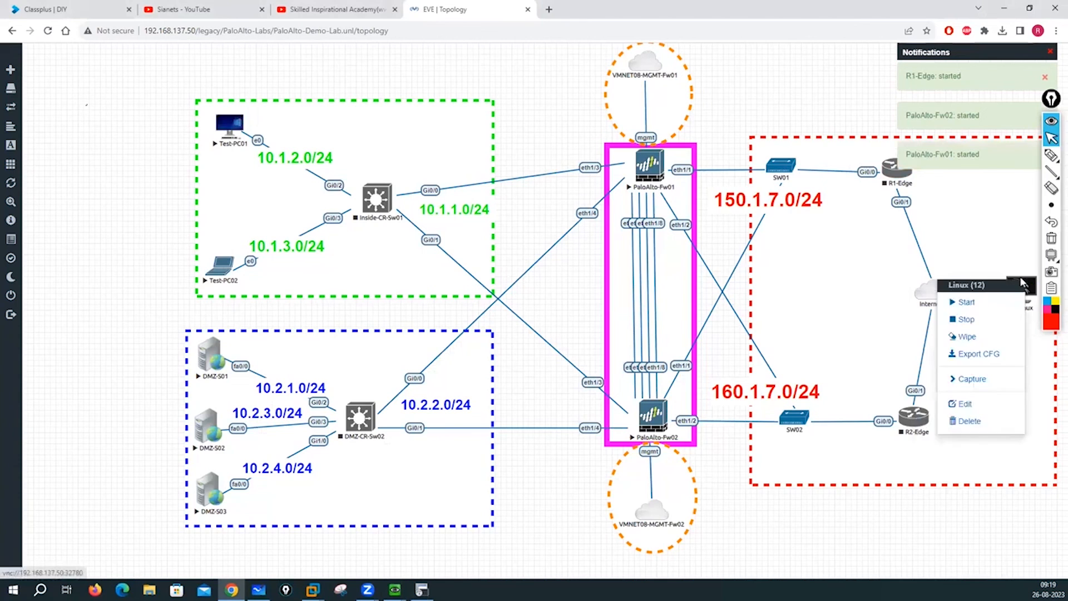
click(967, 302)
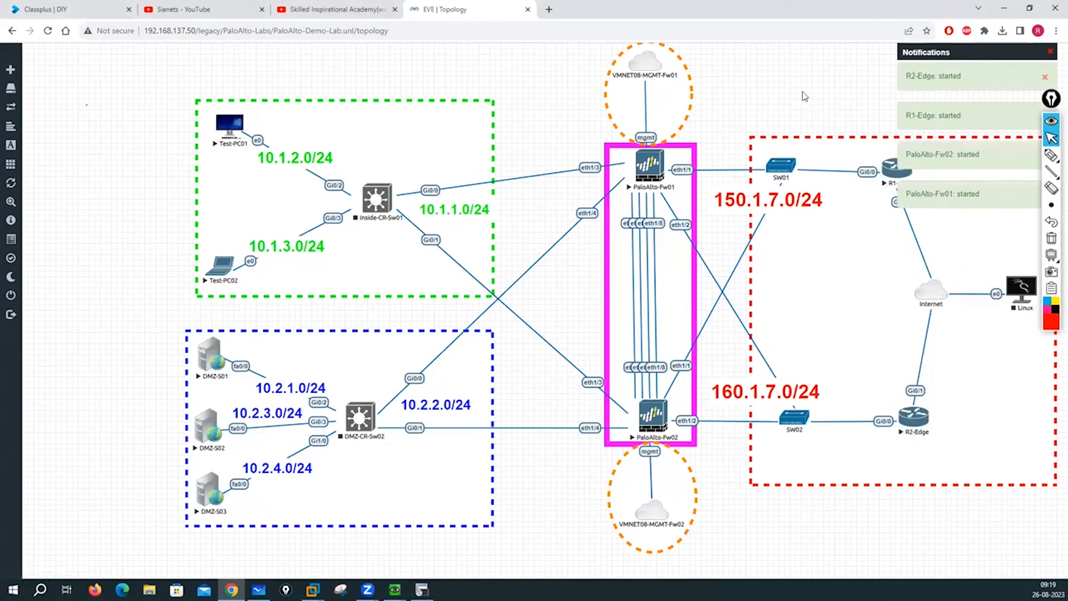
click(1050, 53)
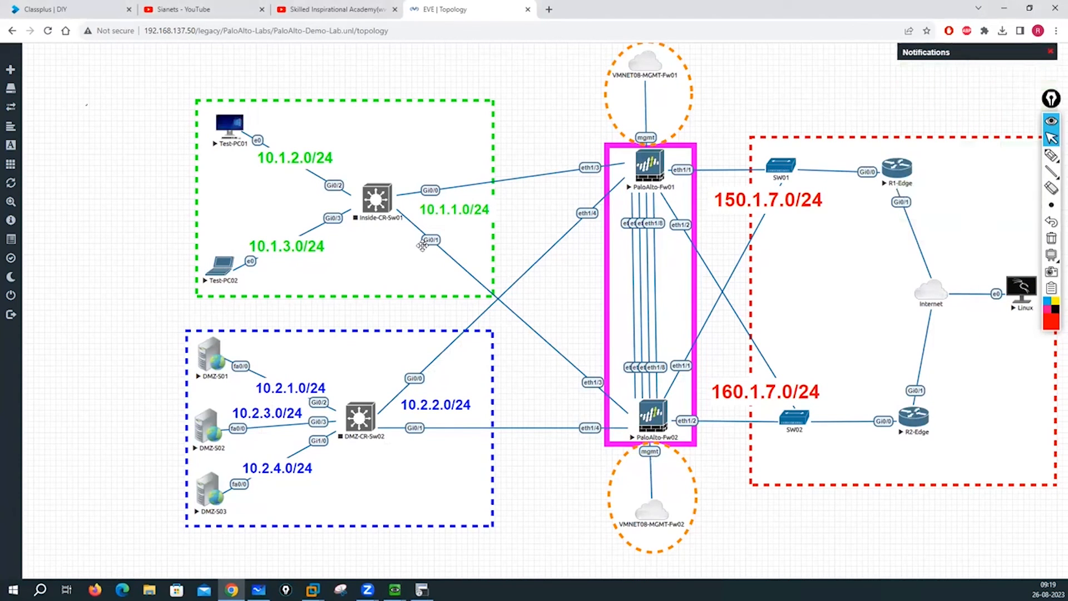
- Start the core switches Inside-CR-Sw01 and DMZ-CR-Sw02
right_click(366, 222)
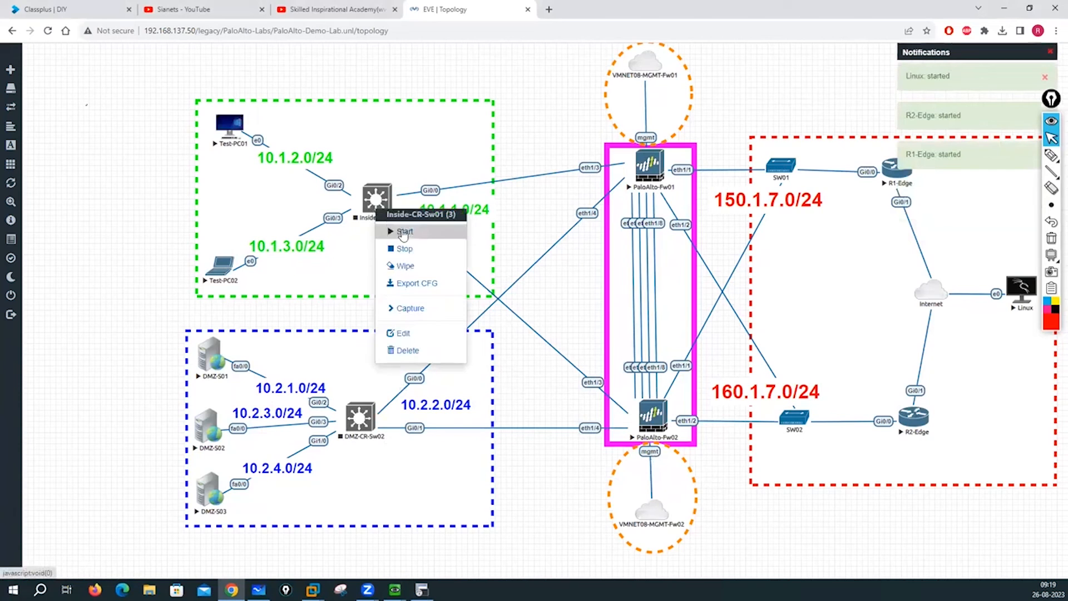
right_click(355, 433)
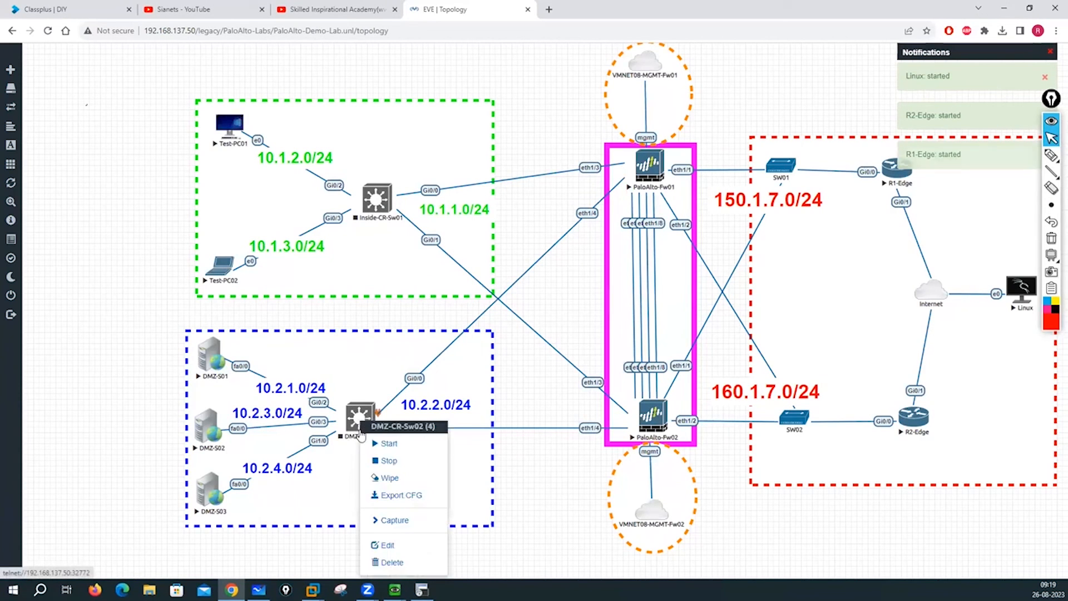
click(409, 445)
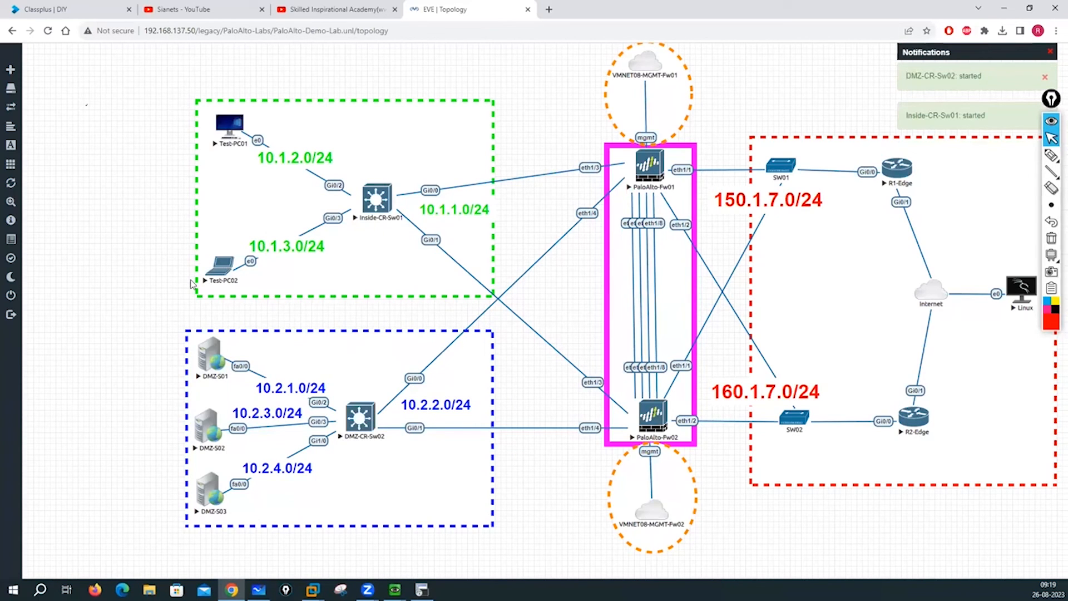
- Review the EVE-NG status overview for resource usage and running nodes, and close it
mouse_move(25, 129)
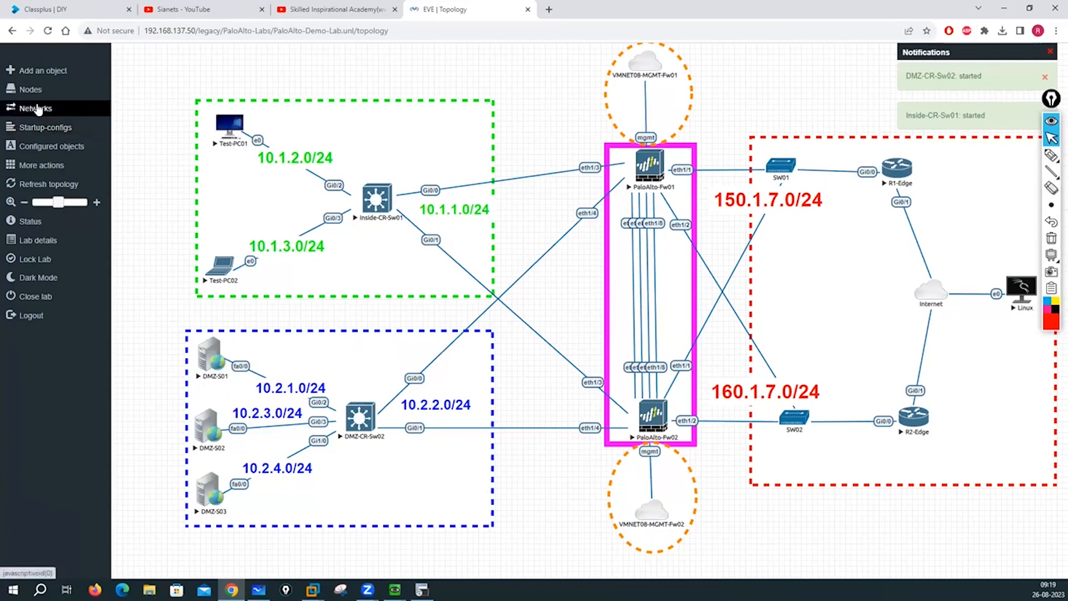
click(26, 223)
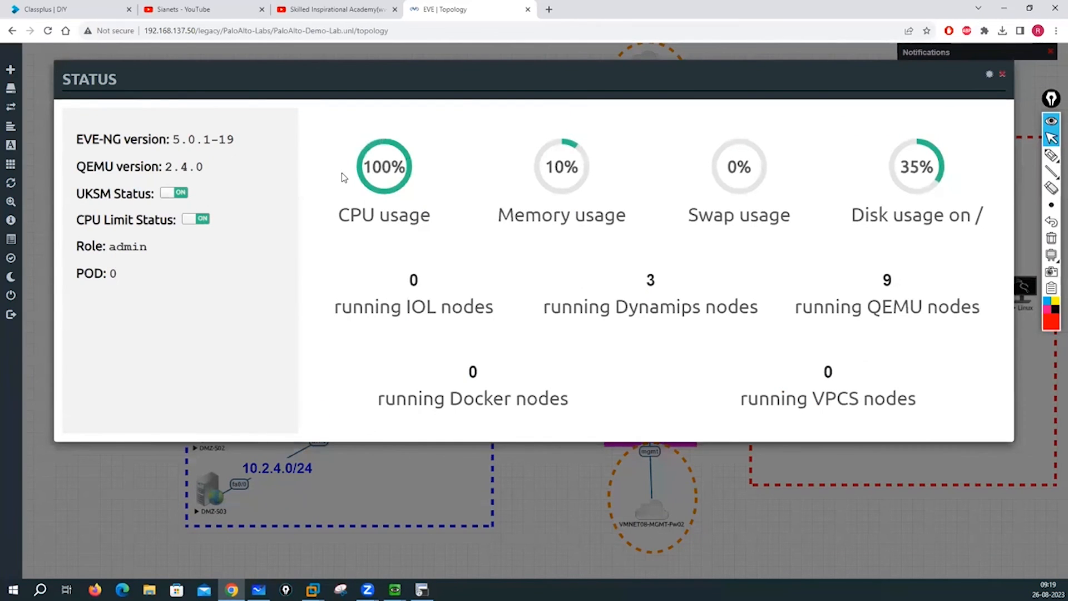
click(1003, 77)
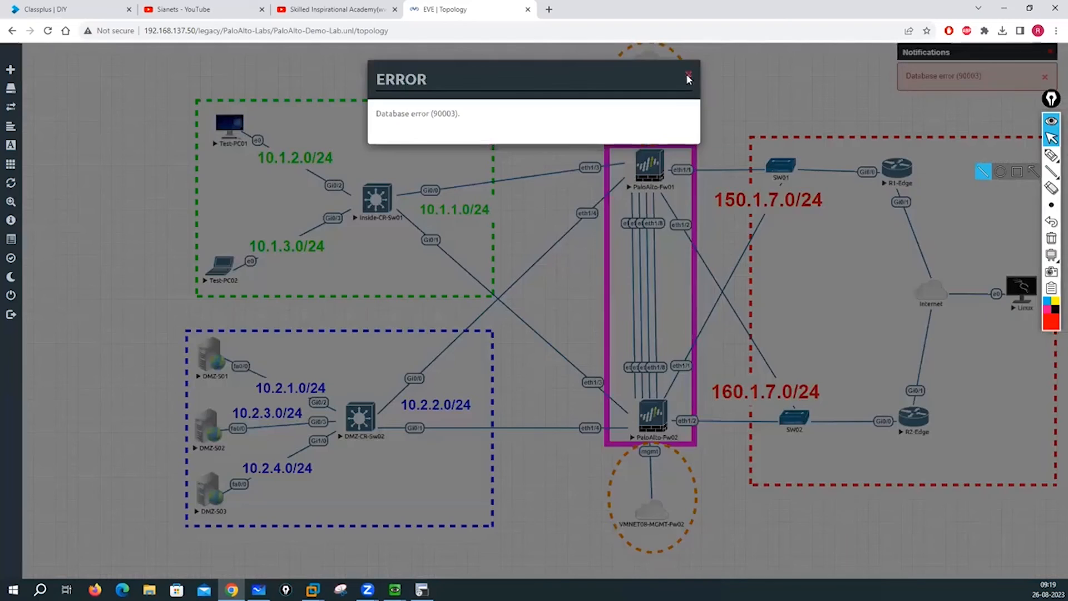
- Dismiss the database error dialog and its notification, and preview the topology in dark mode before returning to light mode
click(687, 76)
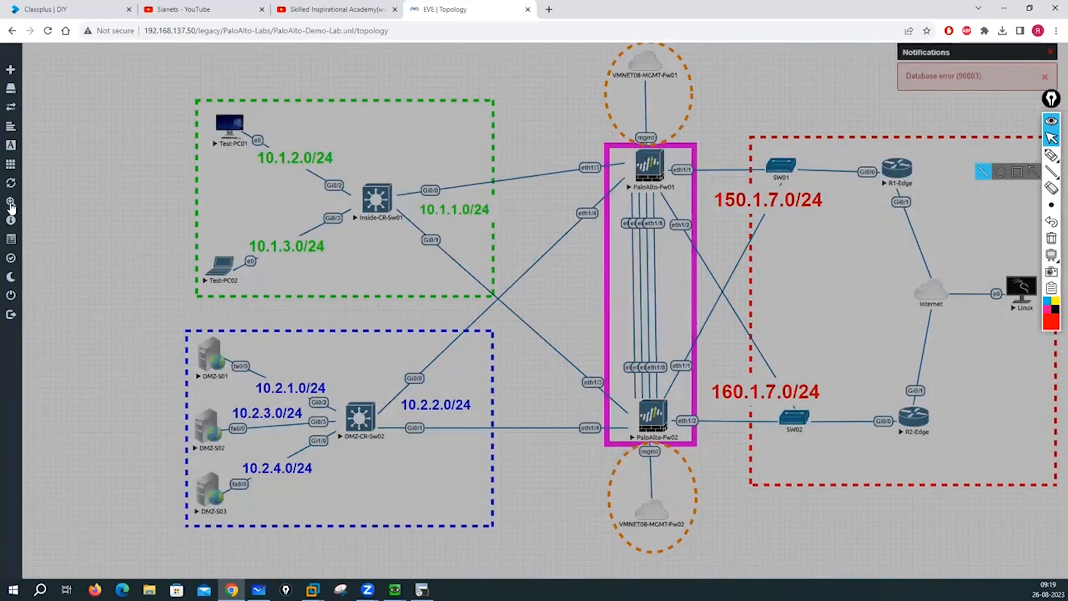
mouse_move(34, 241)
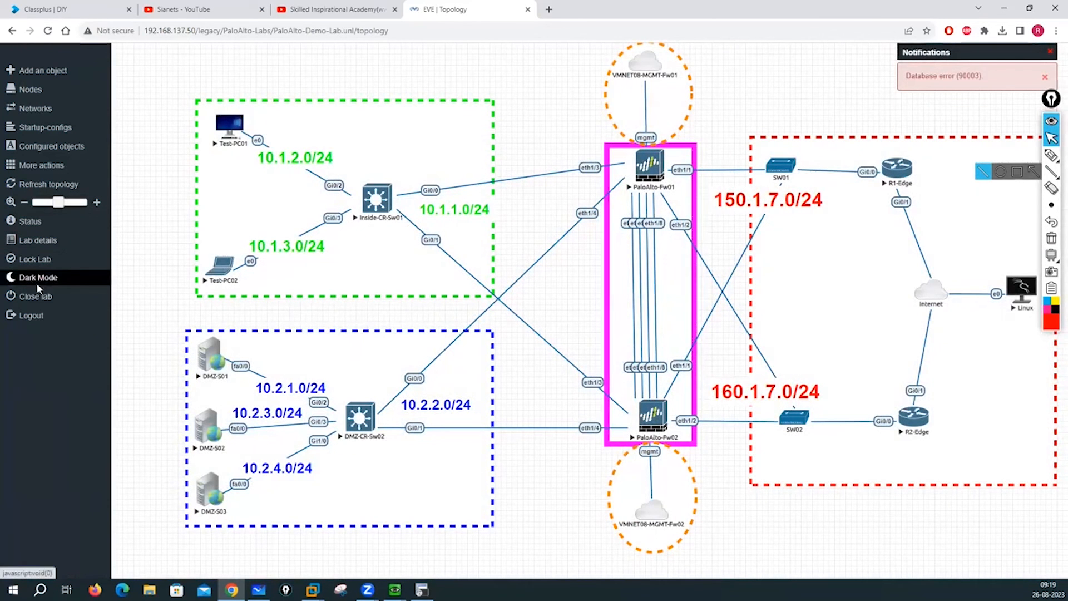
click(34, 281)
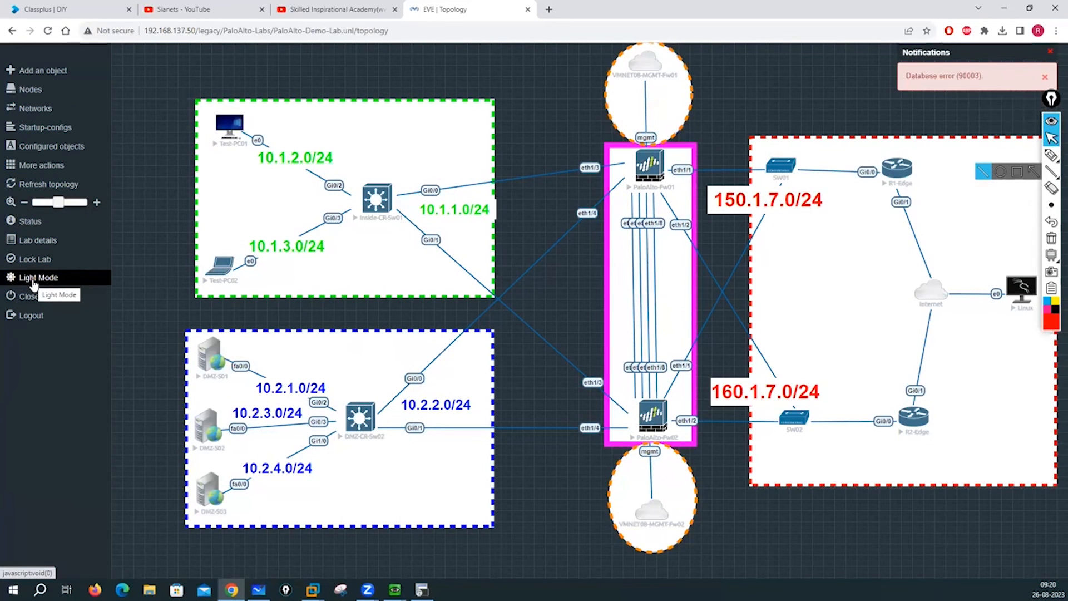
click(34, 281)
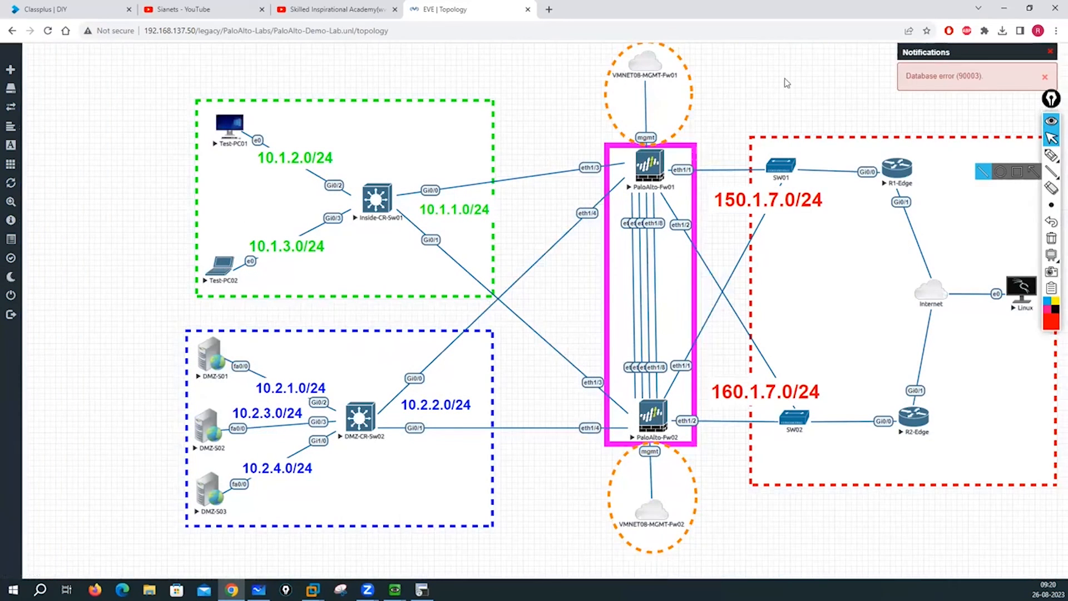
click(1044, 78)
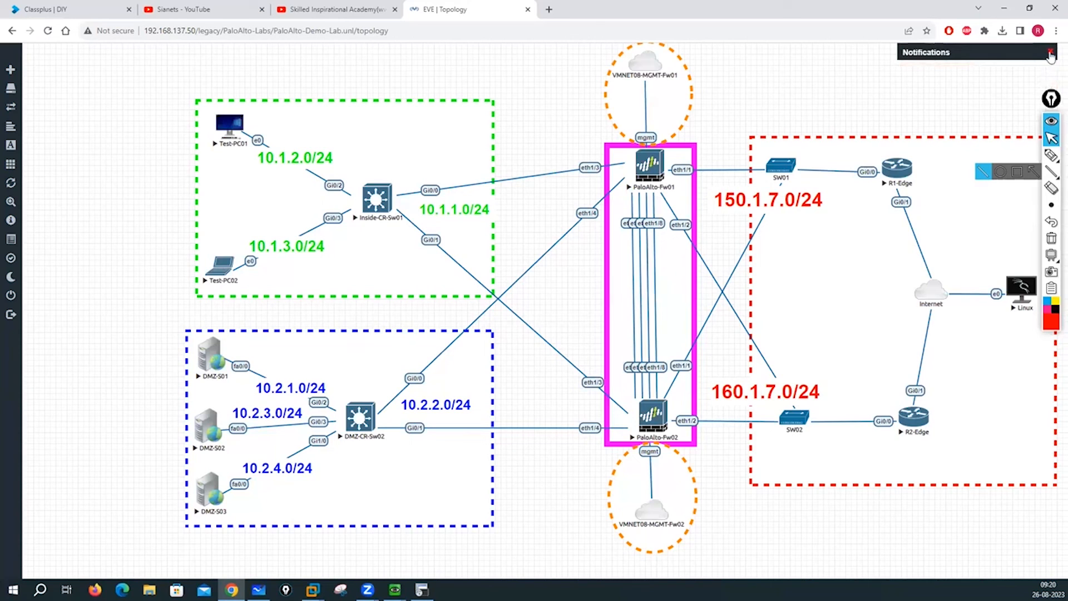
- Switch to the Telnet terminal window and check that the DMZ-S01 console responds to empty entries
click(422, 590)
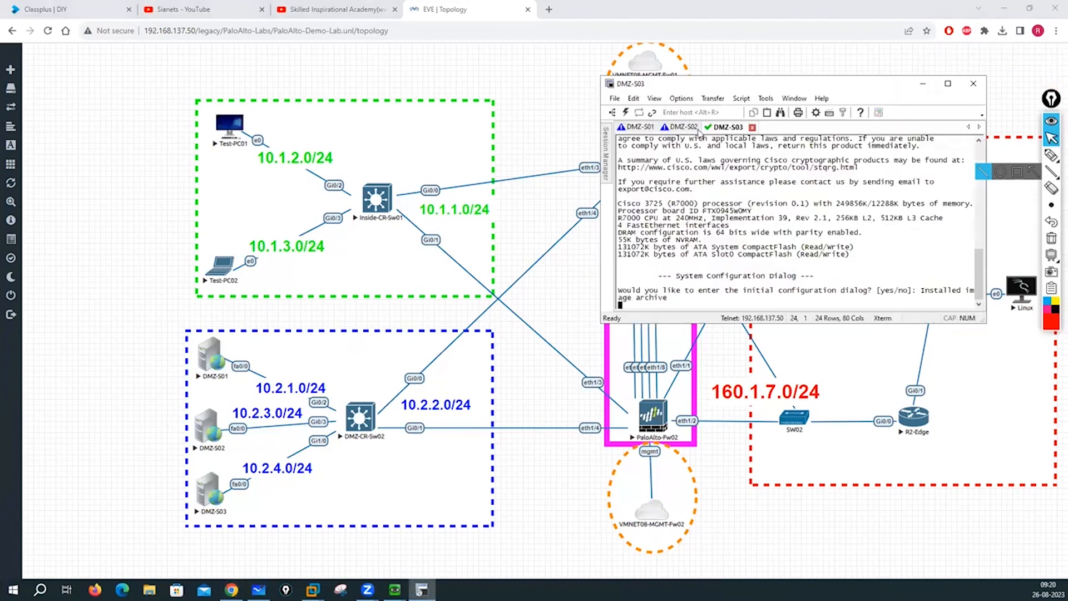
click(640, 128)
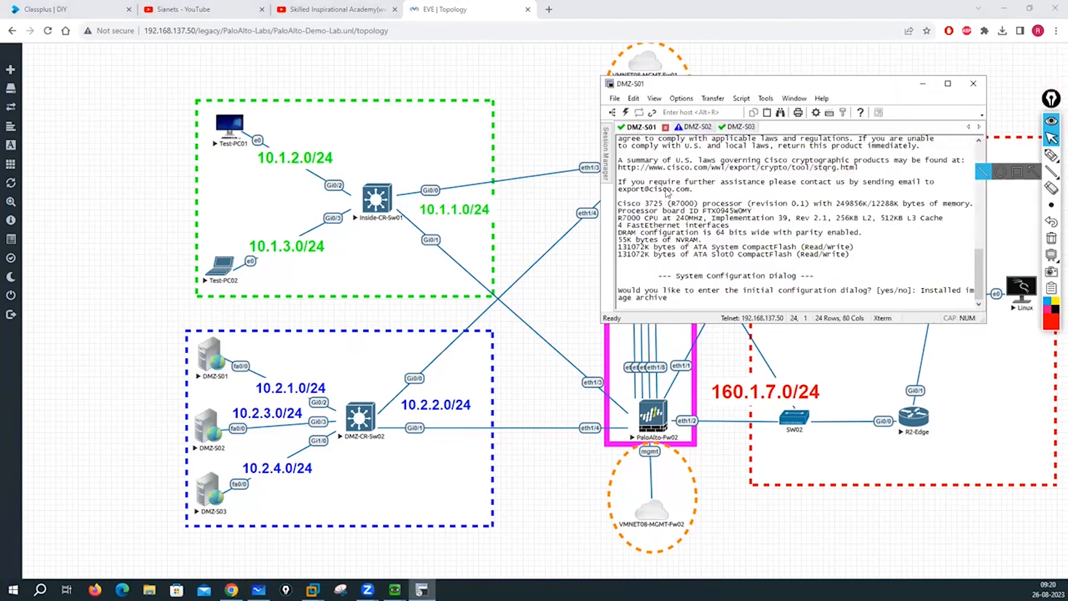
key(Return)
key(Return)
key(Return)
key(Return)
key(Return)
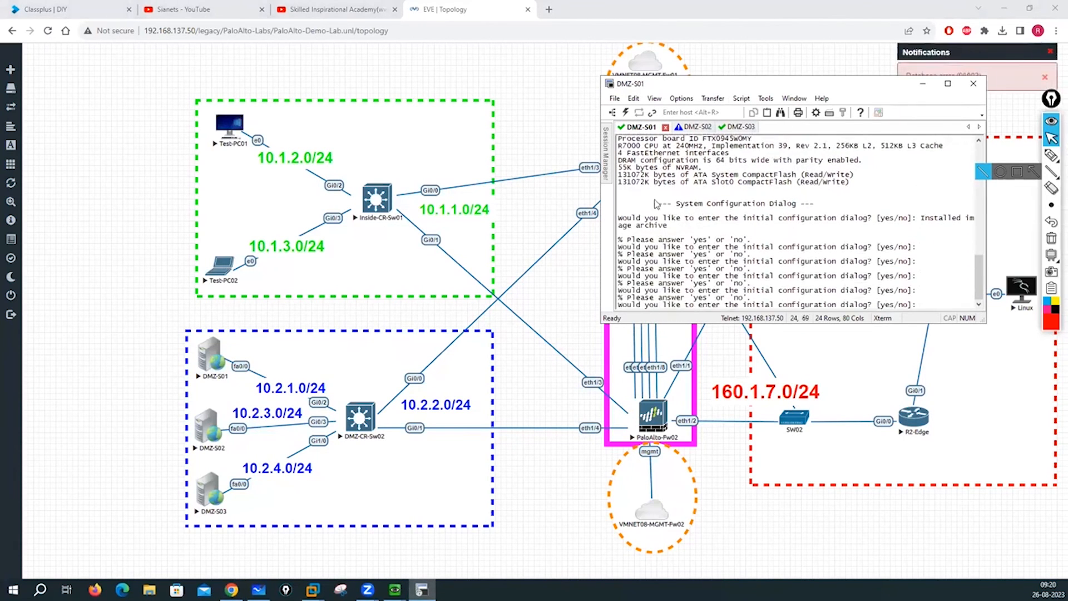
- Check the boot progress of Test-PC01 and Test-PC02 in their QEMU console windows
mouse_move(394, 590)
click(356, 548)
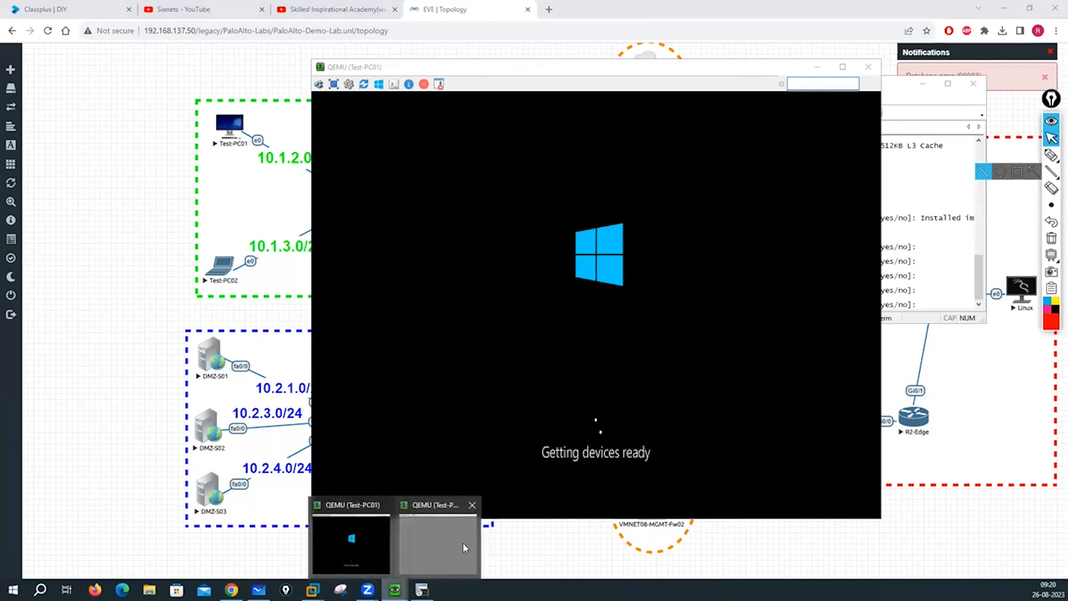
click(465, 548)
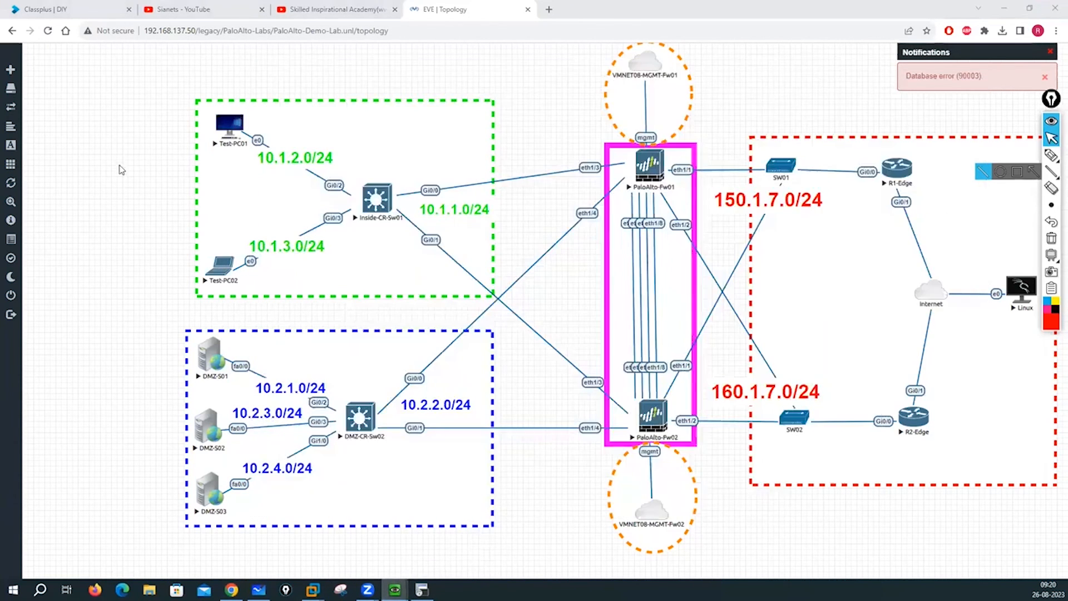
- Return to the EVE-NG topology, stop all lab nodes, collapse the annotation toolbar and dismiss the notifications
click(122, 167)
mouse_move(64, 167)
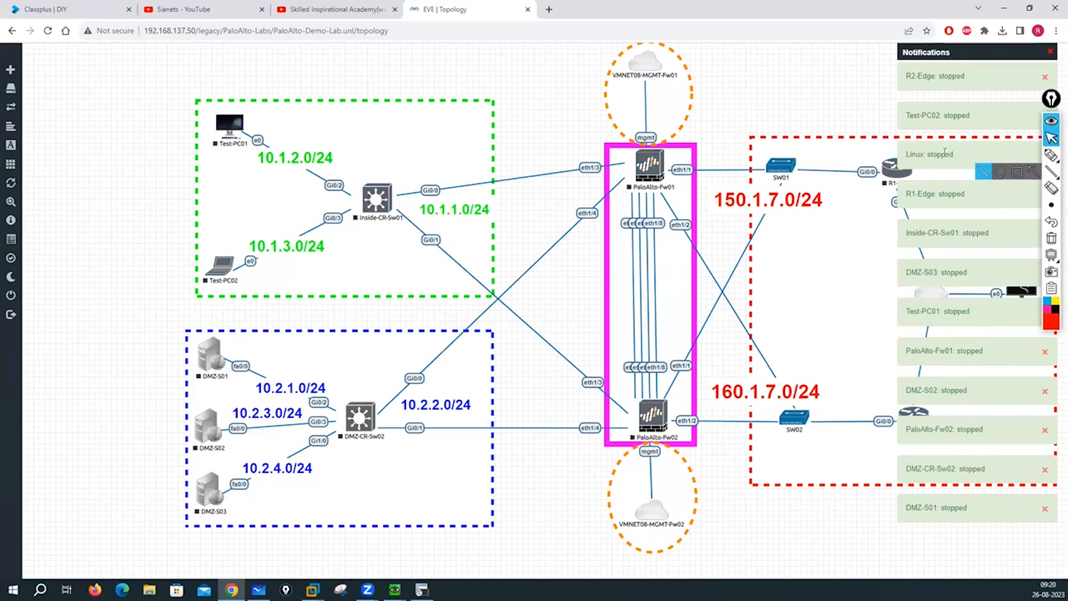
click(1055, 126)
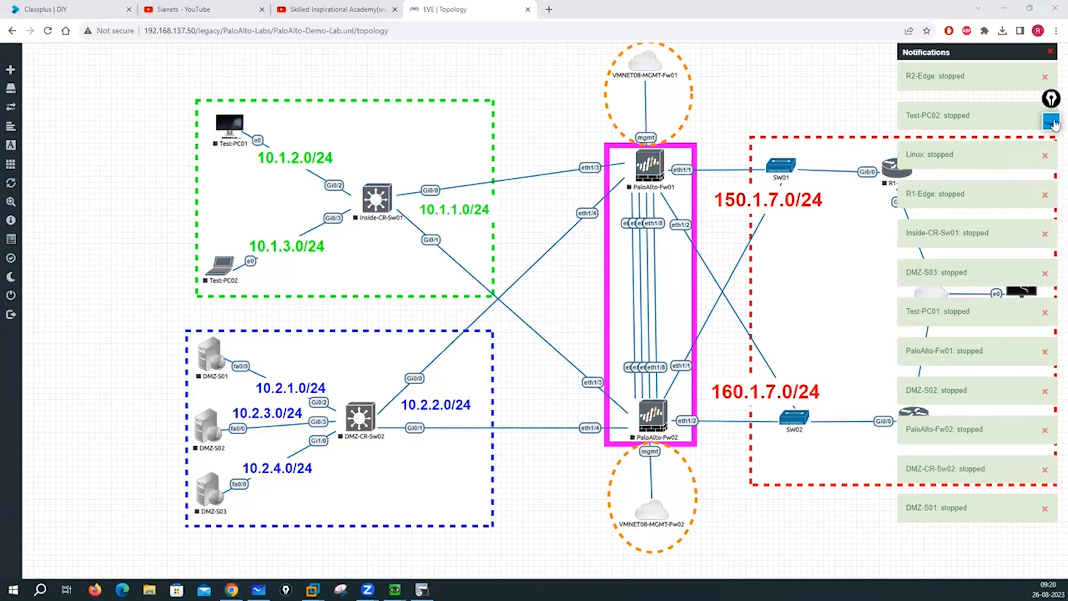
click(1050, 51)
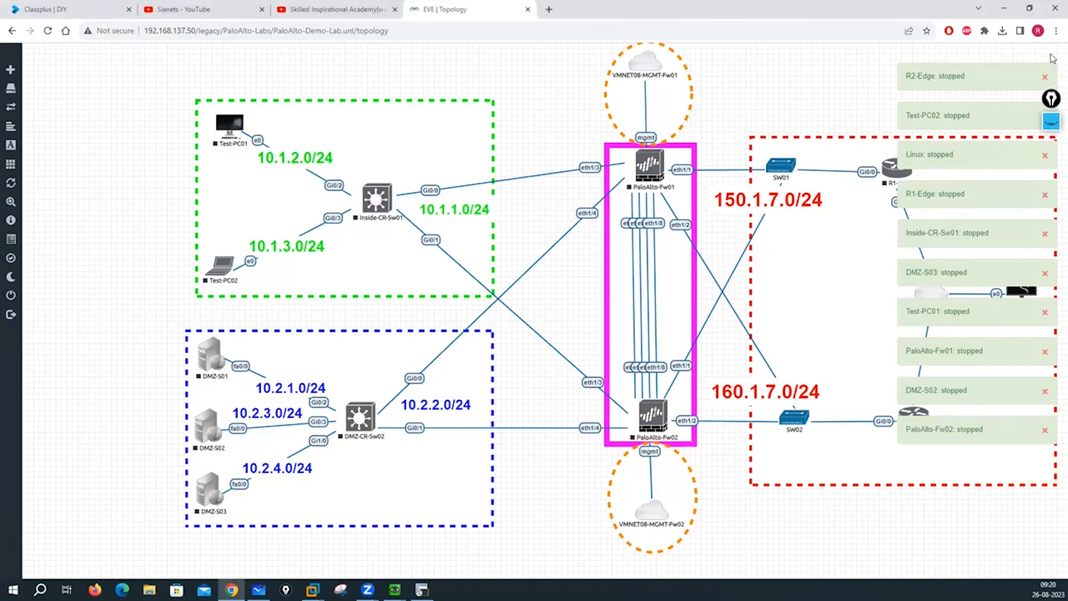